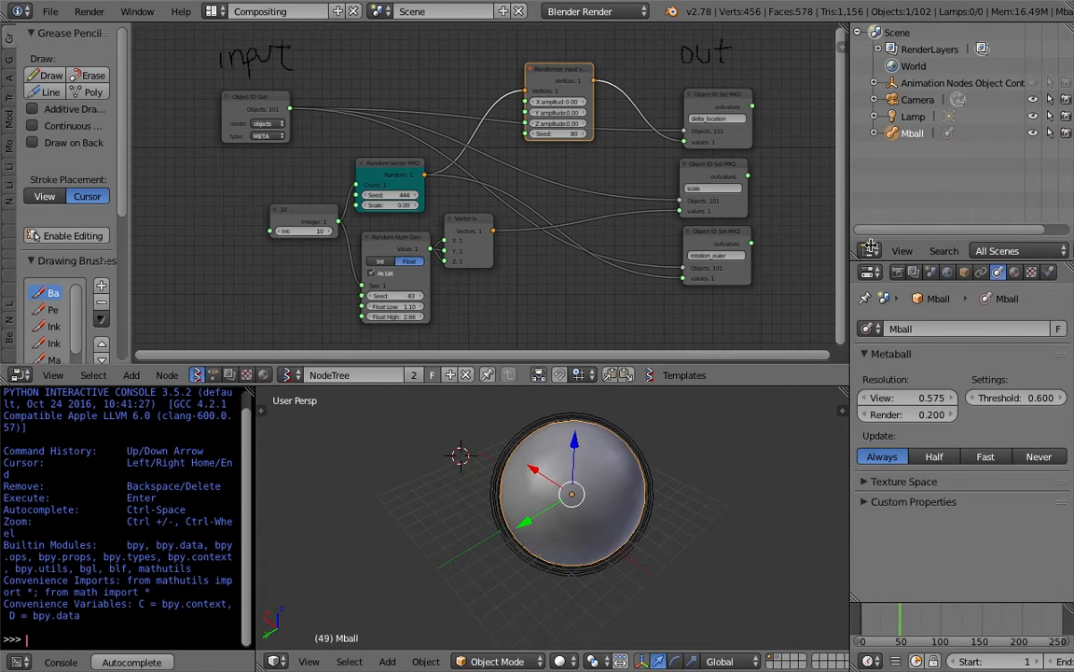
Expand the Animation Nodes object container in the outliner and look through its metaball instances
click(873, 83)
scroll(932, 186, down, 15)
scroll(933, 184, down, 16)
scroll(975, 160, down, 4)
drag(1066, 197, 1072, 33)
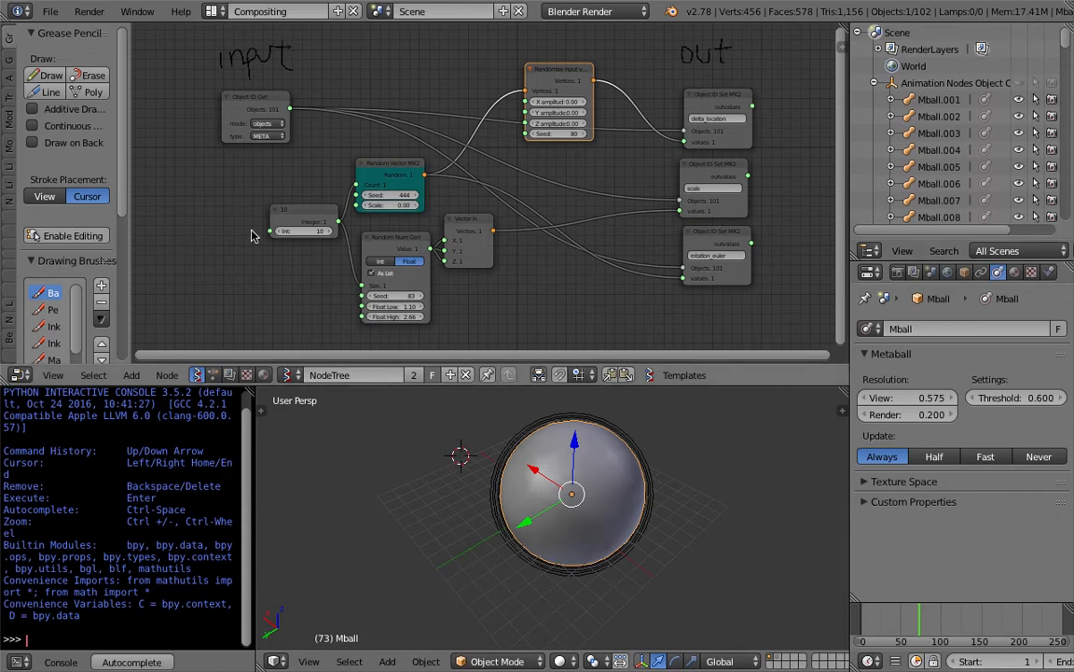
Open the spawner Animation Nodes tree and set the Integer Input feeding the Object Instancer to 10
click(213, 375)
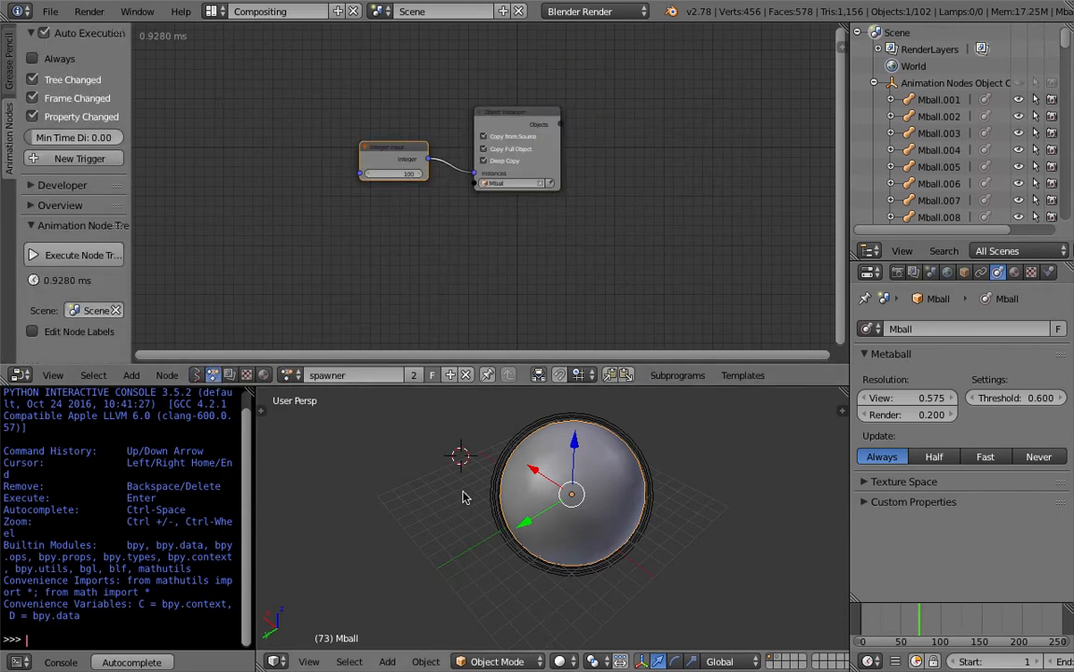
scroll(390, 224, up, 1)
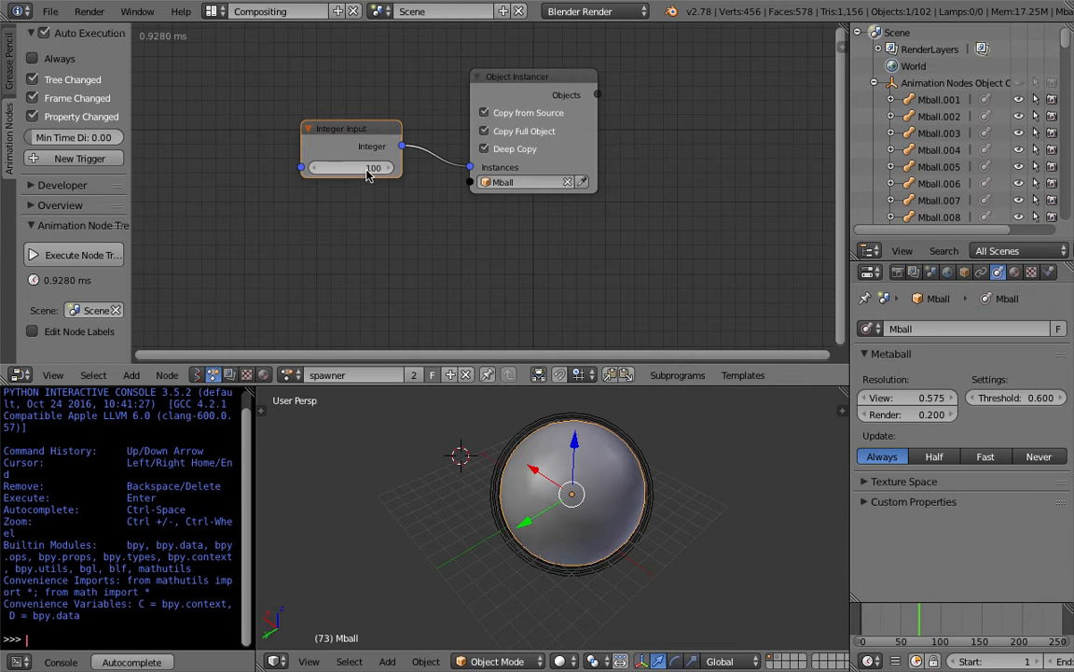
scroll(937, 138, down, 3)
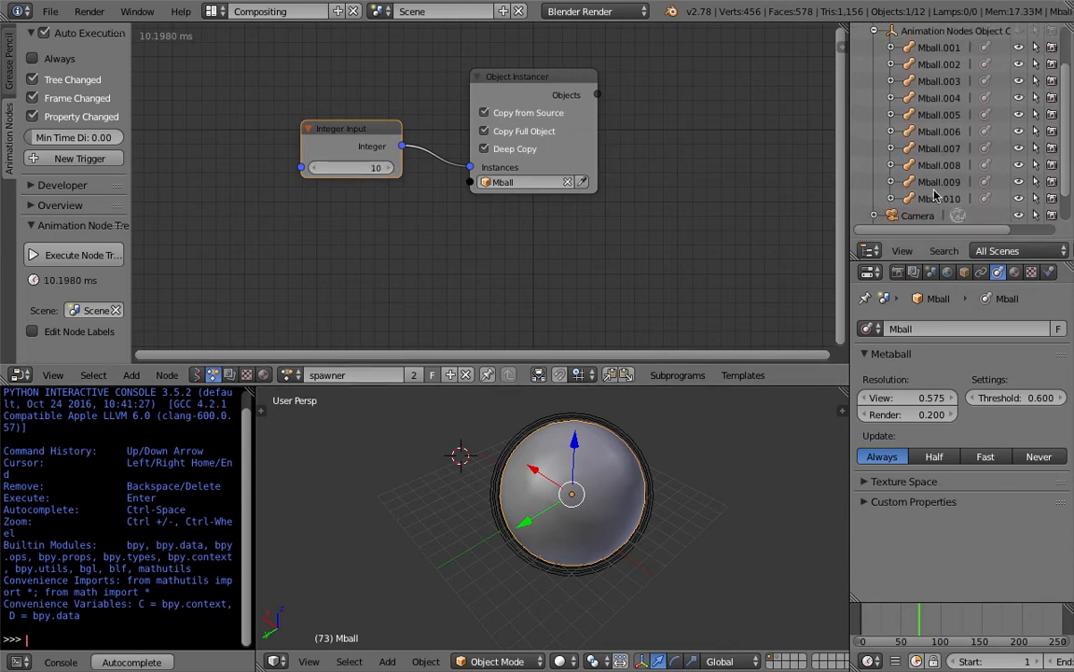
middle_drag(547, 506, 529, 473)
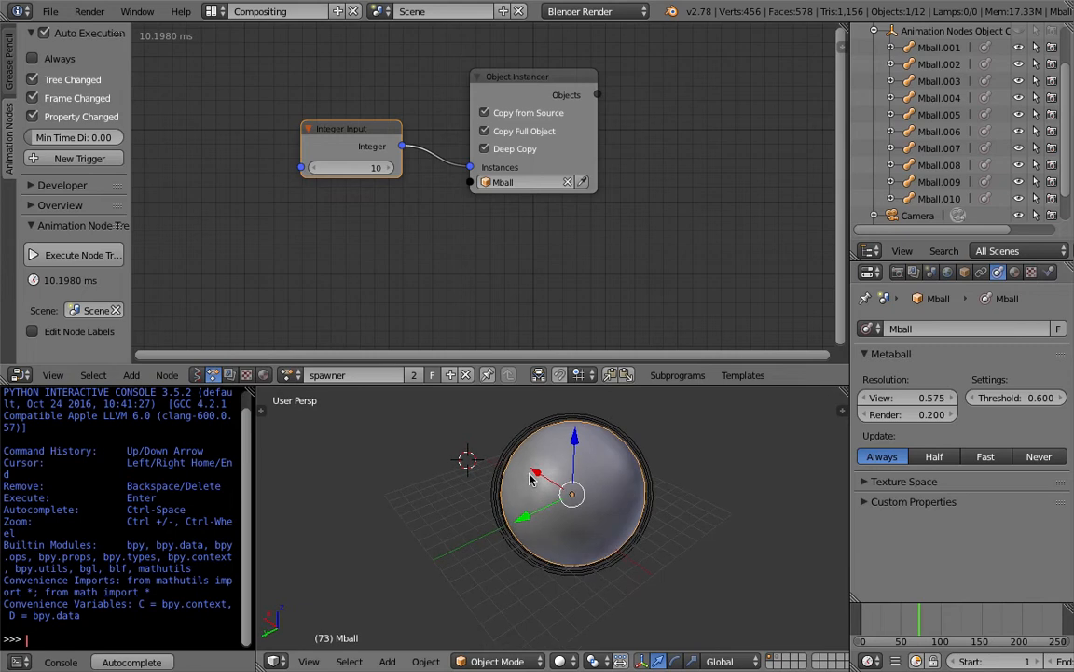
Load the Sverchok node tree NodeTree and set the Random Vector node's scale to 7.74 to spread out the metaballs
click(198, 374)
click(292, 374)
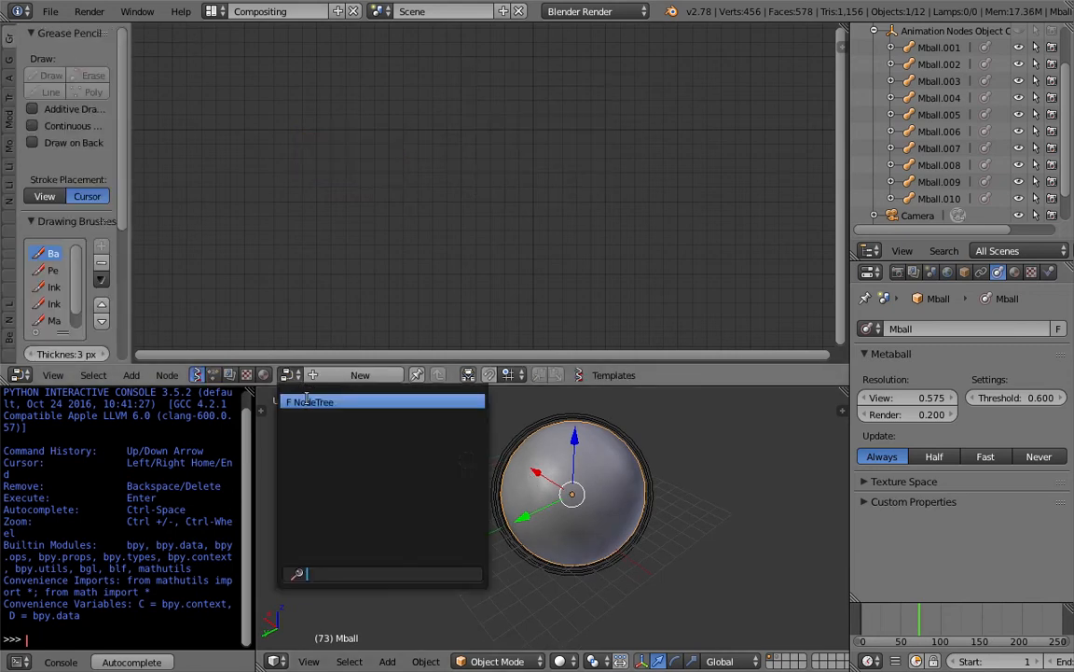
click(309, 422)
middle_drag(239, 204, 250, 187)
scroll(274, 231, down, 1)
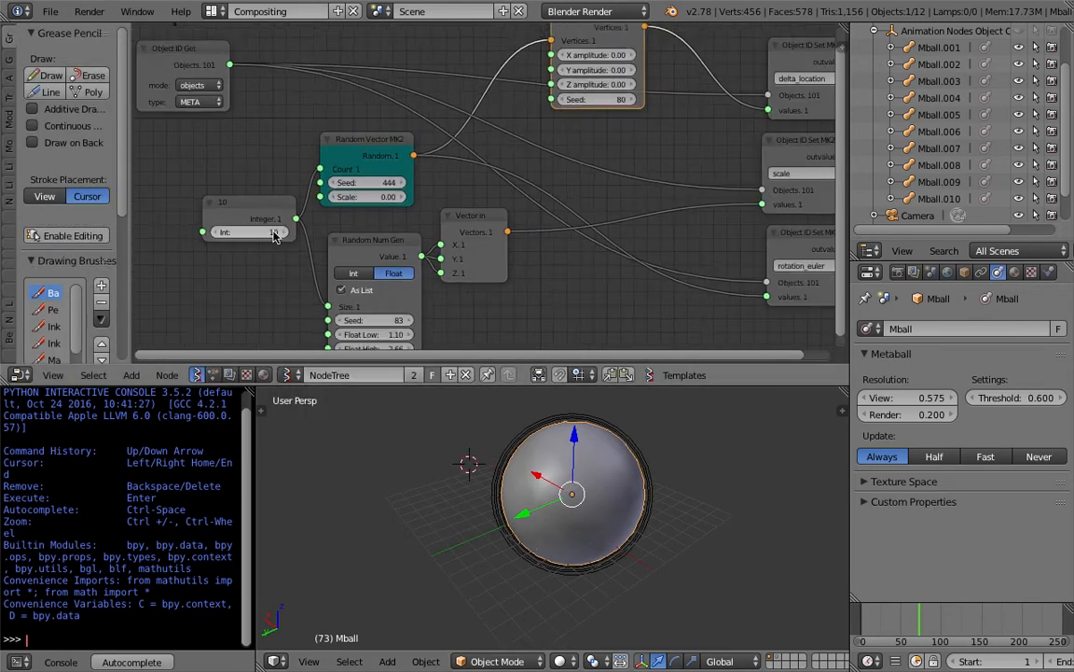
middle_drag(275, 230, 274, 213)
drag(363, 175, 453, 174)
middle_drag(447, 485, 410, 490)
mouse_move(376, 176)
mouse_down()
mouse_move(386, 176)
mouse_move(358, 177)
mouse_move(371, 176)
mouse_up()
middle_drag(620, 470, 709, 471)
middle_drag(651, 577, 473, 435)
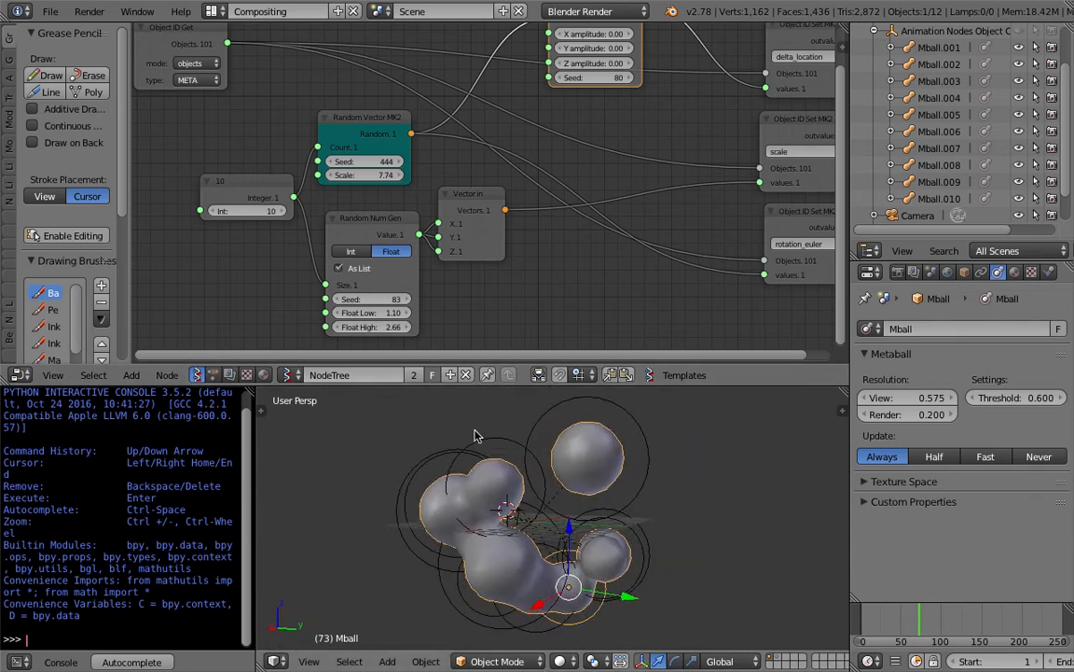
Save the scene as the incremented version ANSV_metaballs_more_004.blend
click(51, 12)
click(70, 154)
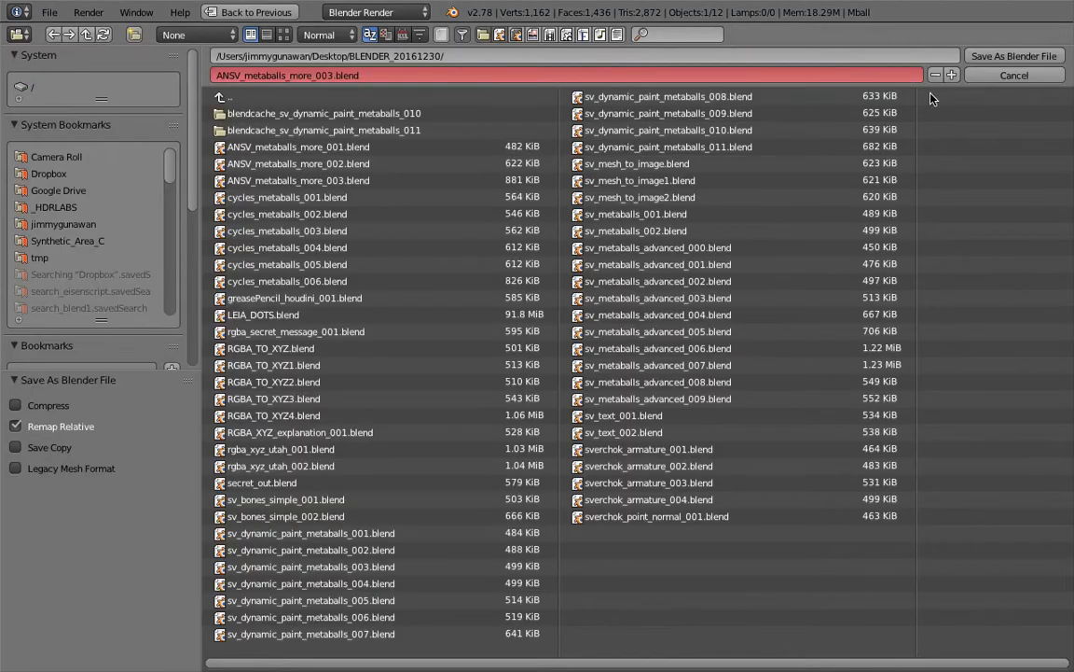
click(953, 74)
key(Return)
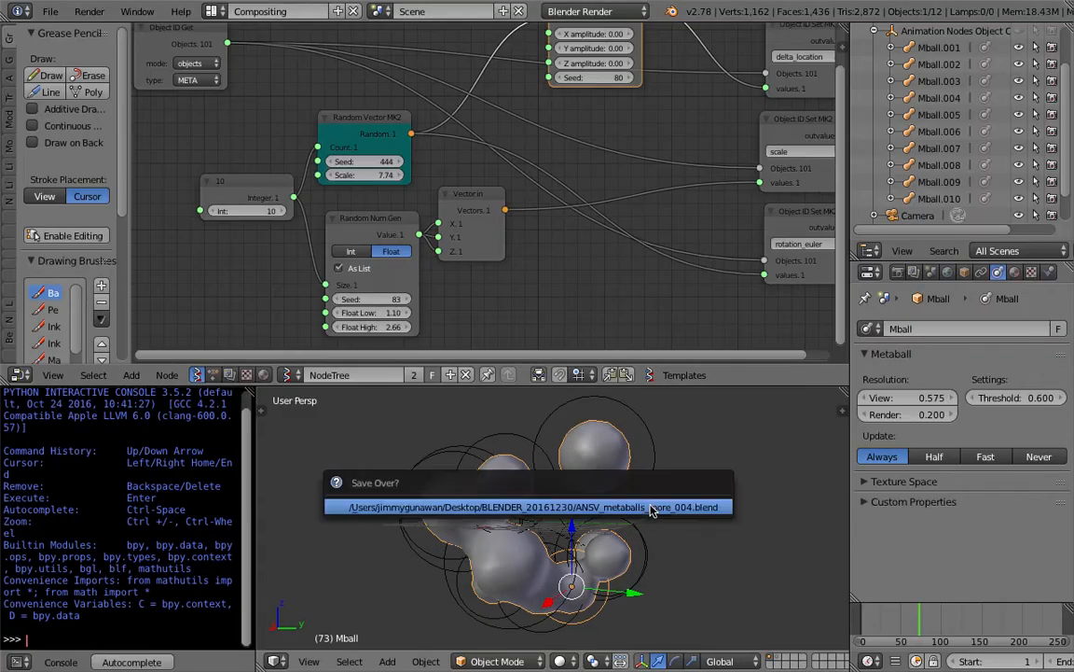
middle_drag(573, 509, 571, 481)
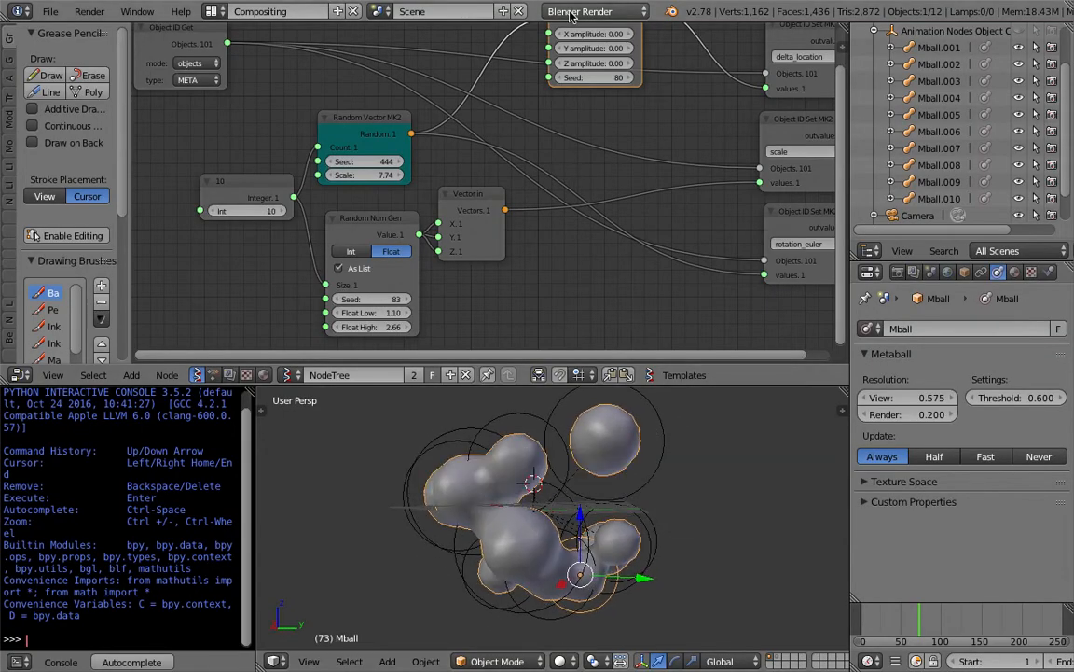
Add a new material to the Mball object and give it a teal diffuse colour
shift+middle_drag(677, 459, 693, 455)
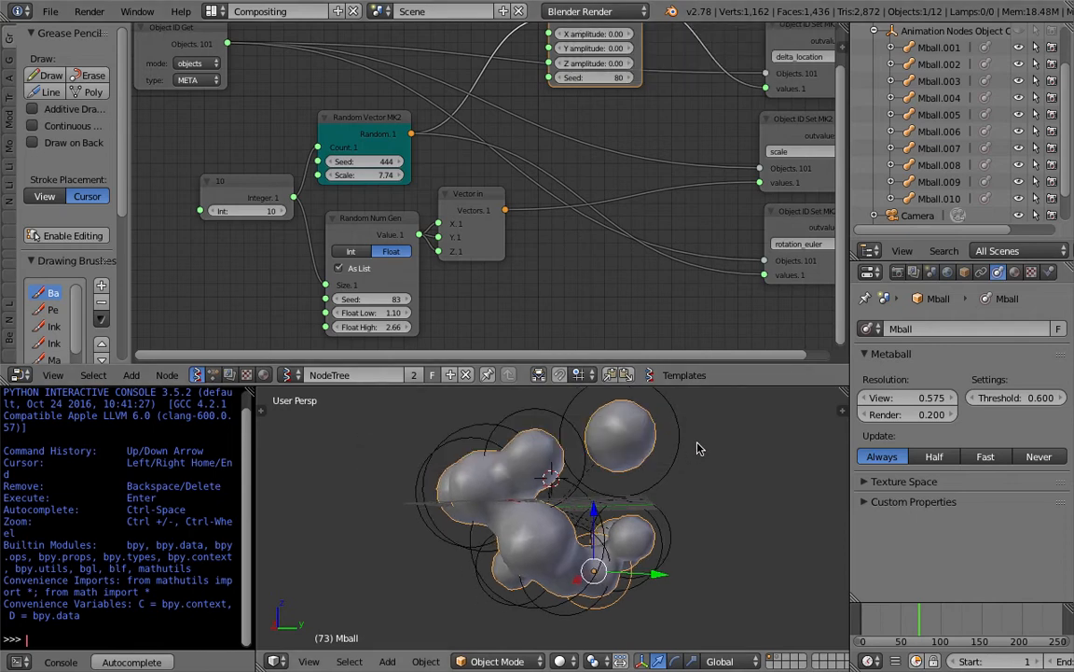
click(1015, 272)
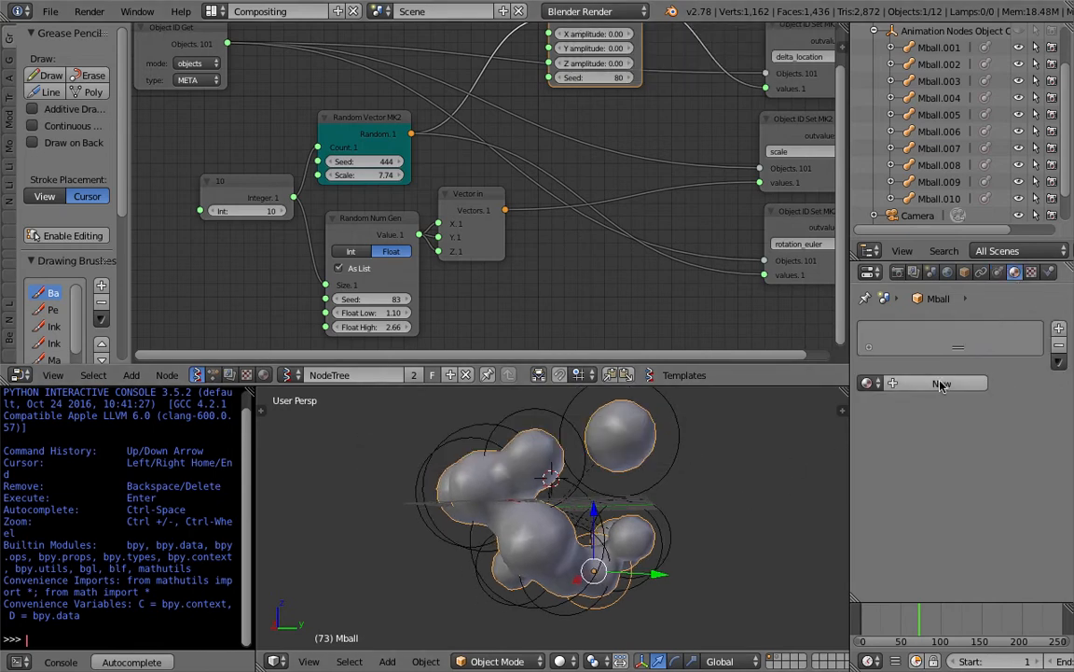
click(942, 384)
click(906, 590)
click(854, 397)
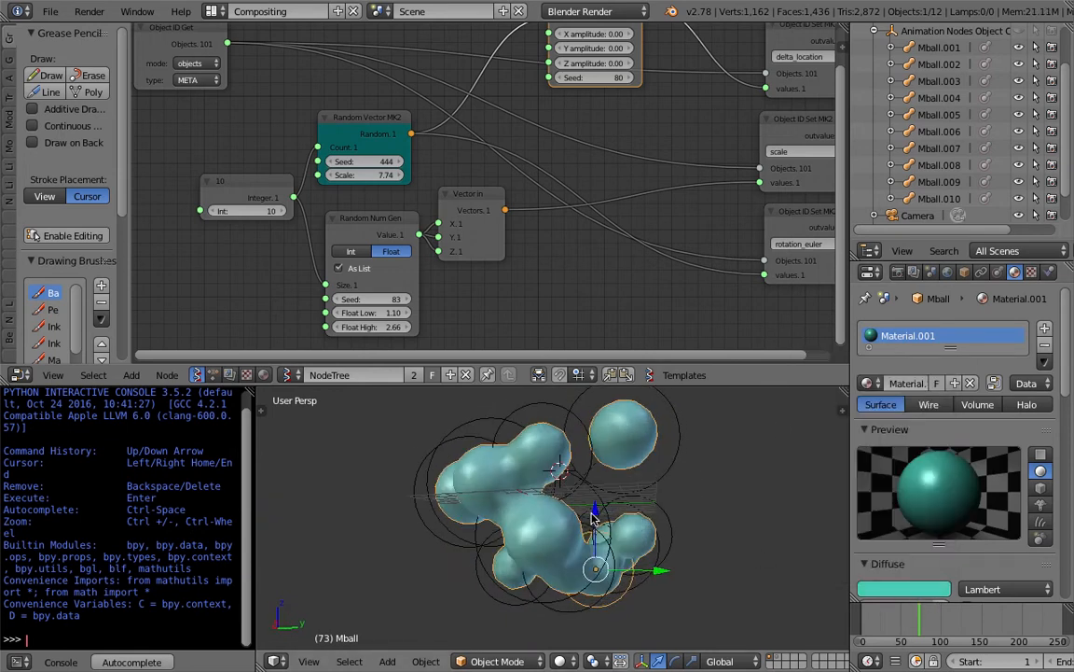
Save the scene over the existing ANSV_metaballs_more_004.blend file
right_click(674, 443)
key(ctrl+s)
middle_drag(616, 480, 608, 547)
click(594, 532)
right_click(607, 549)
key(ctrl+s)
click(608, 546)
Try to raise the Random Vector node's scale further
middle_drag(702, 492, 746, 434)
scroll(345, 314, down, 1)
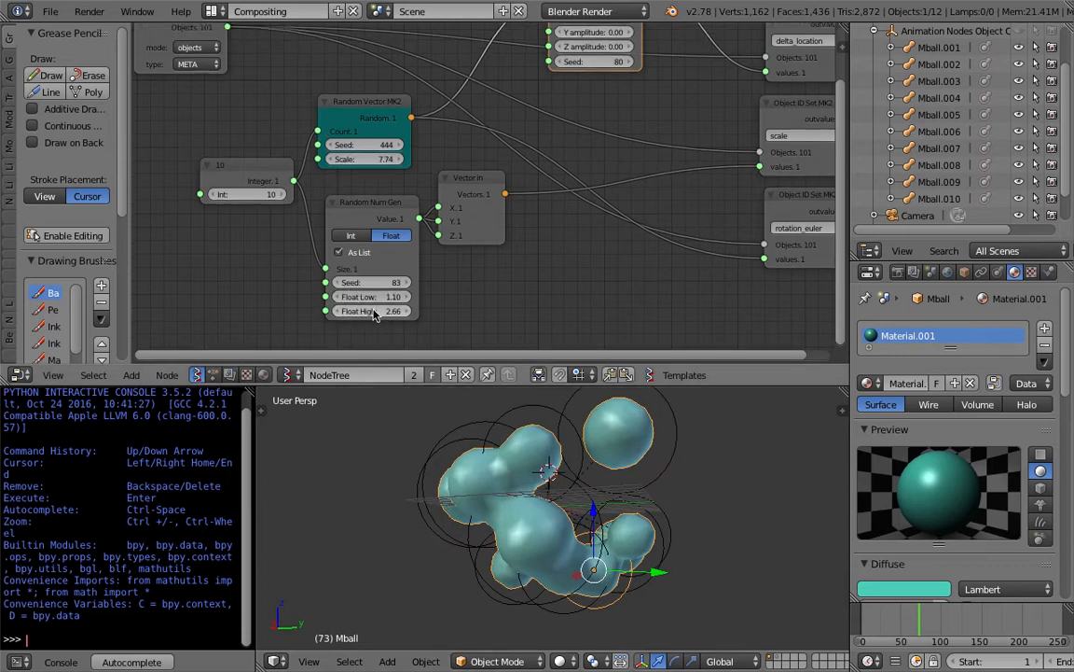
middle_drag(357, 150, 355, 152)
drag(362, 162, 373, 162)
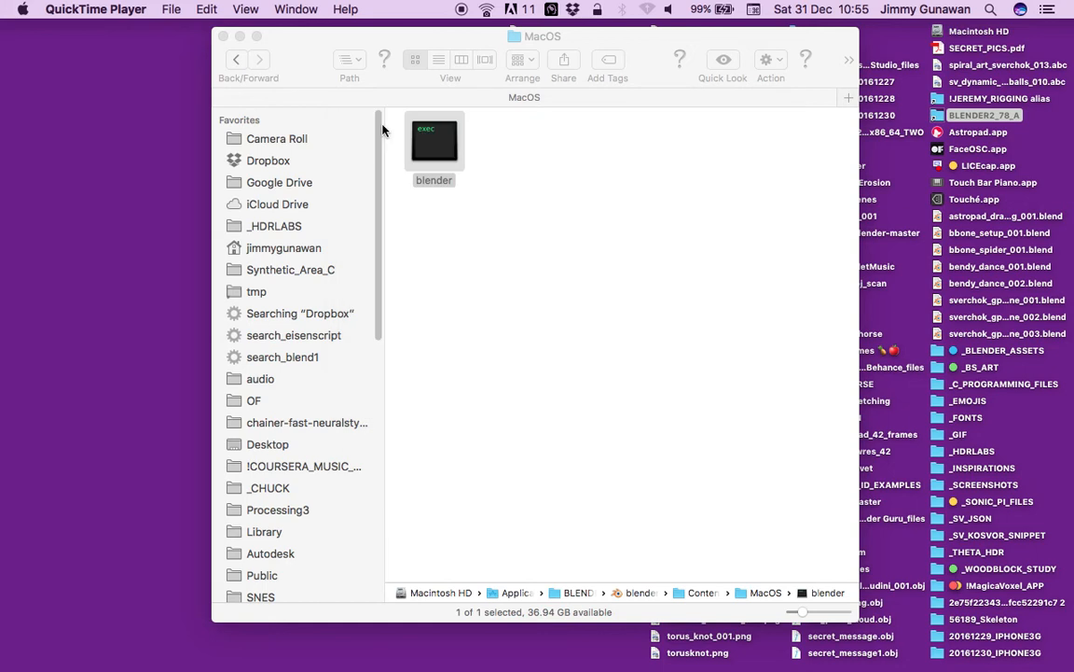
Relaunch Blender from its executable in the MacOS folder and dismiss the crash report
double_click(436, 156)
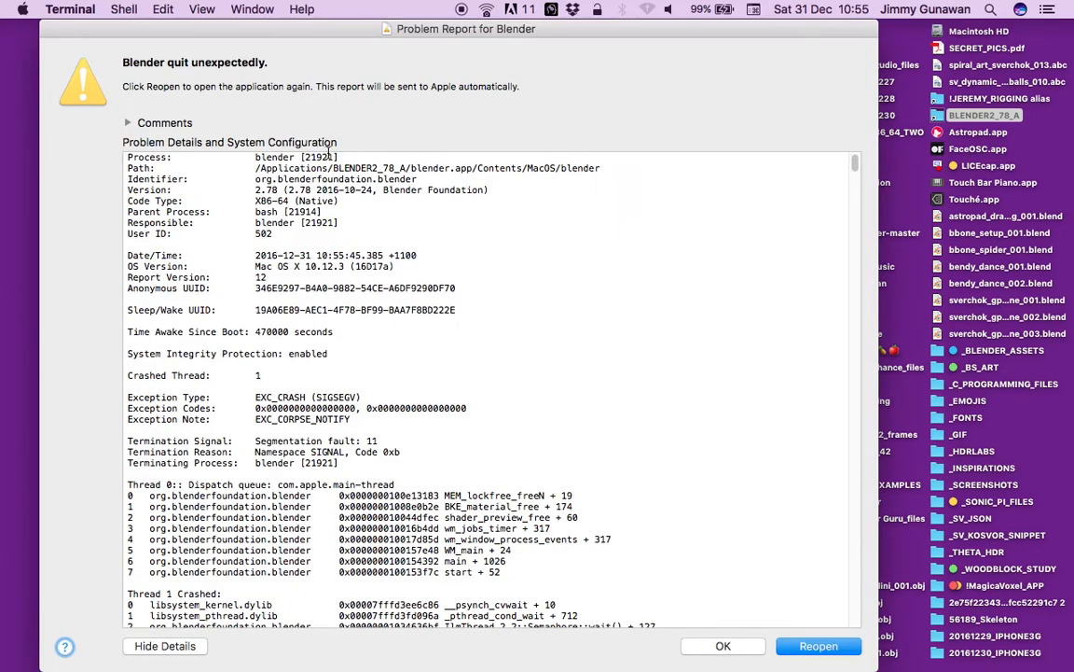
click(734, 651)
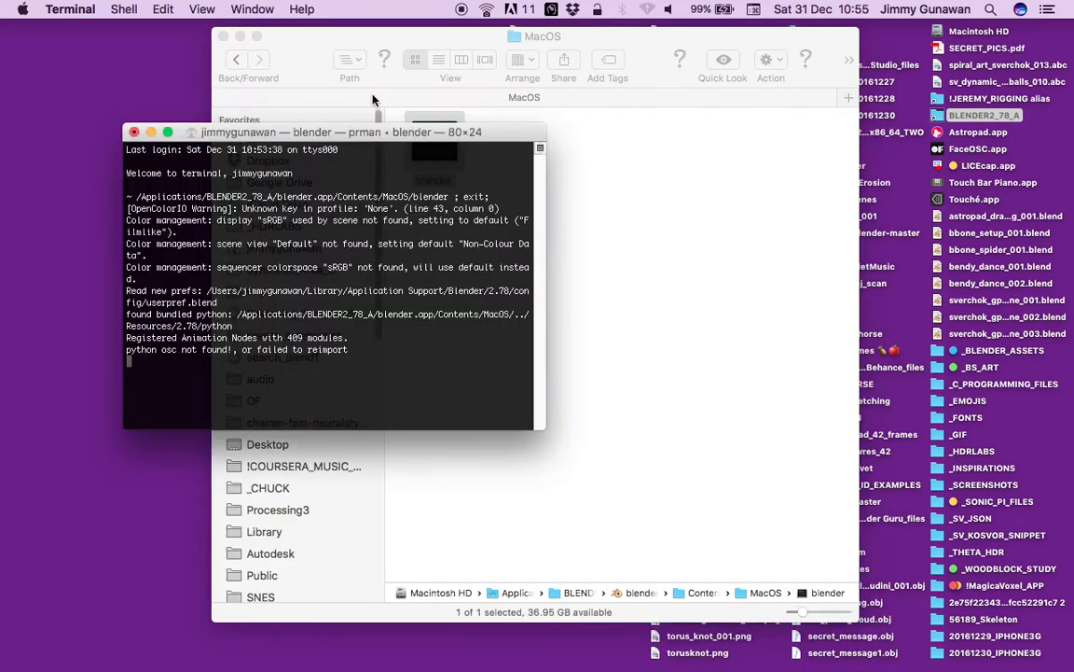
click(372, 40)
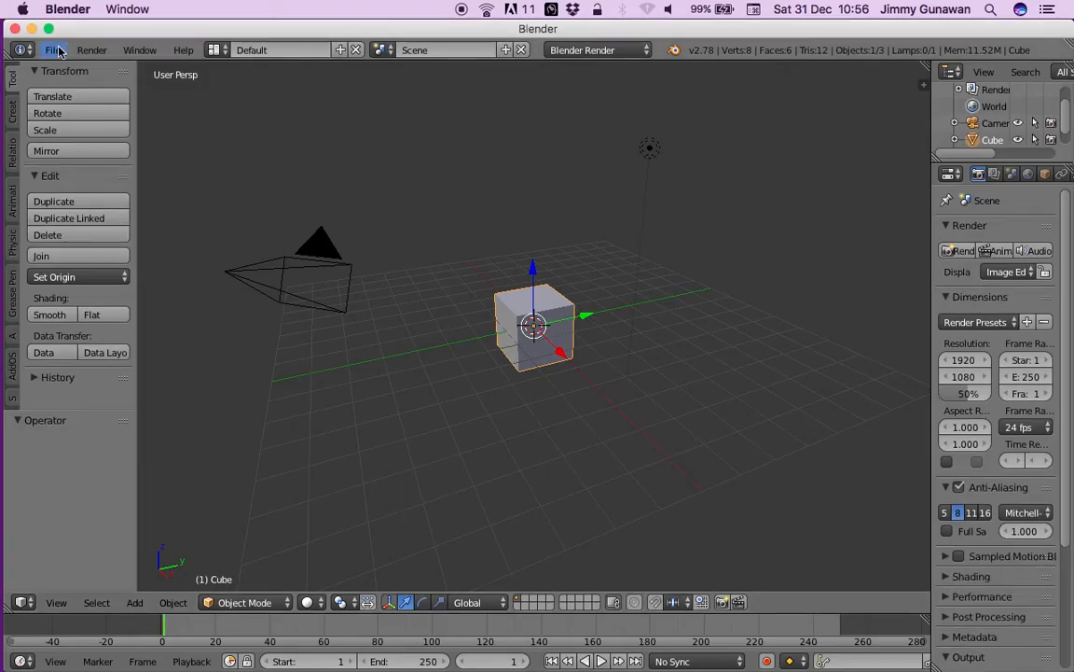
Reopen ANSV_metaballs_more_004.blend from the recent files
click(53, 50)
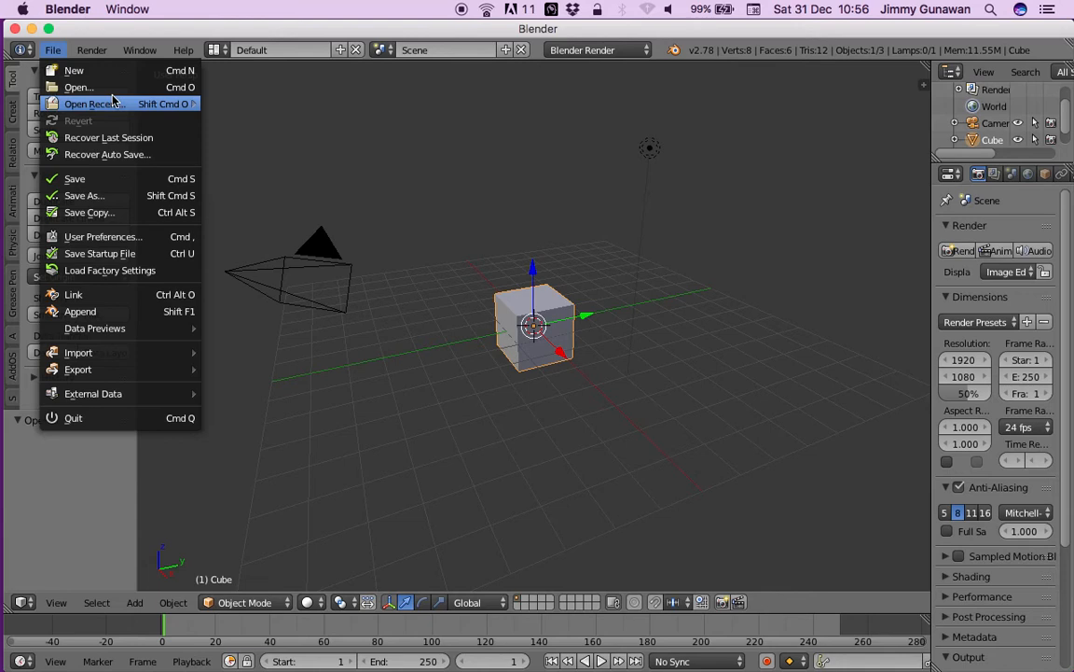
mouse_move(112, 100)
click(244, 103)
key(super+s)
mouse_move(1066, 207)
mouse_down()
mouse_move(1070, 242)
mouse_move(1066, 204)
mouse_up()
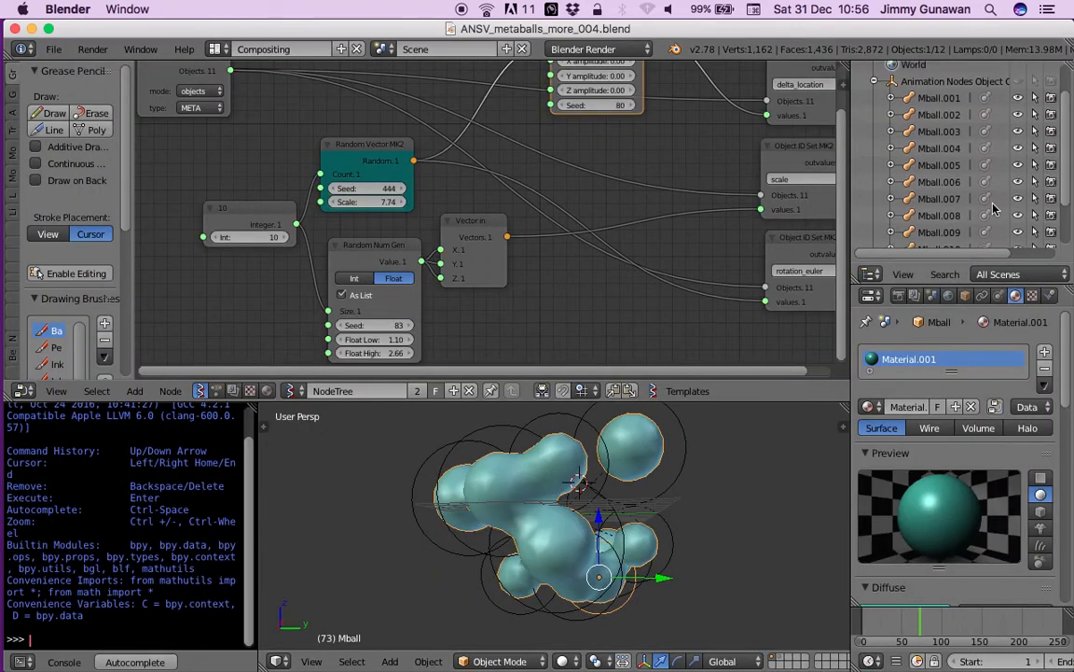
Enlarge the 3D view and set the Random Vector node's seed to 458 and scale to 6.69
middle_drag(577, 556, 650, 457)
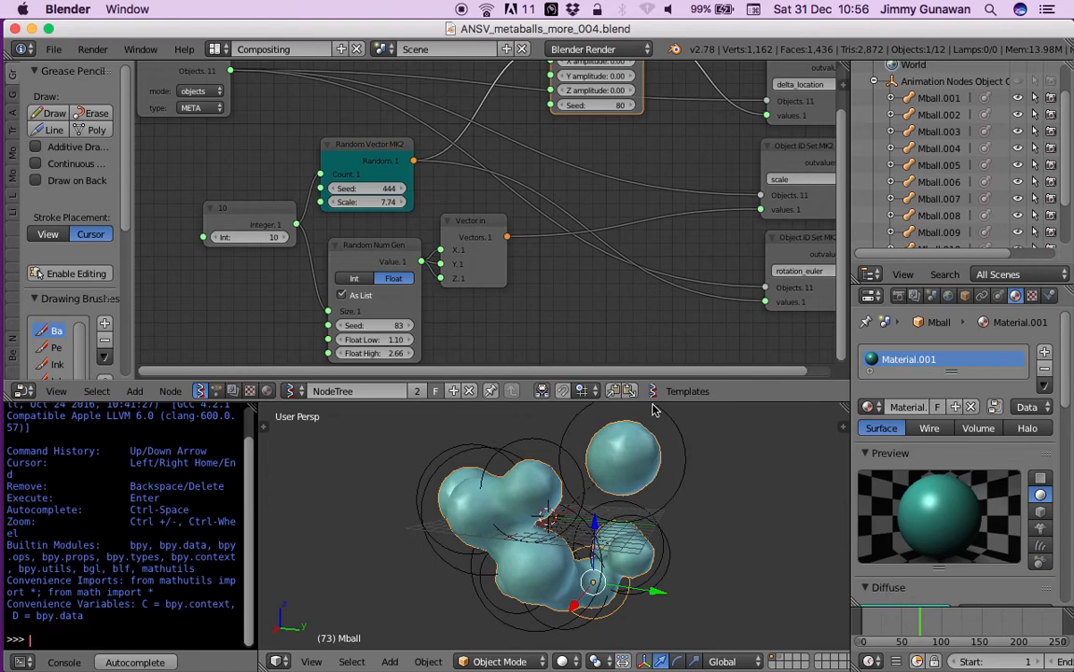
drag(653, 402, 653, 346)
middle_drag(510, 479, 387, 415)
middle_drag(363, 171, 348, 140)
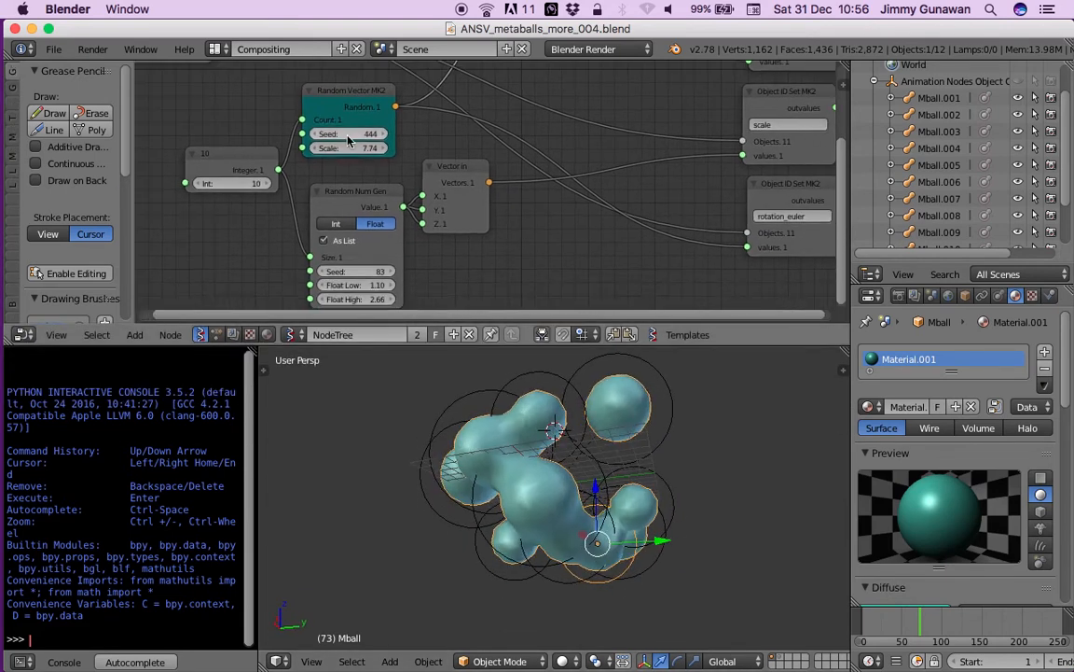
drag(346, 133, 322, 148)
middle_drag(463, 251, 456, 237)
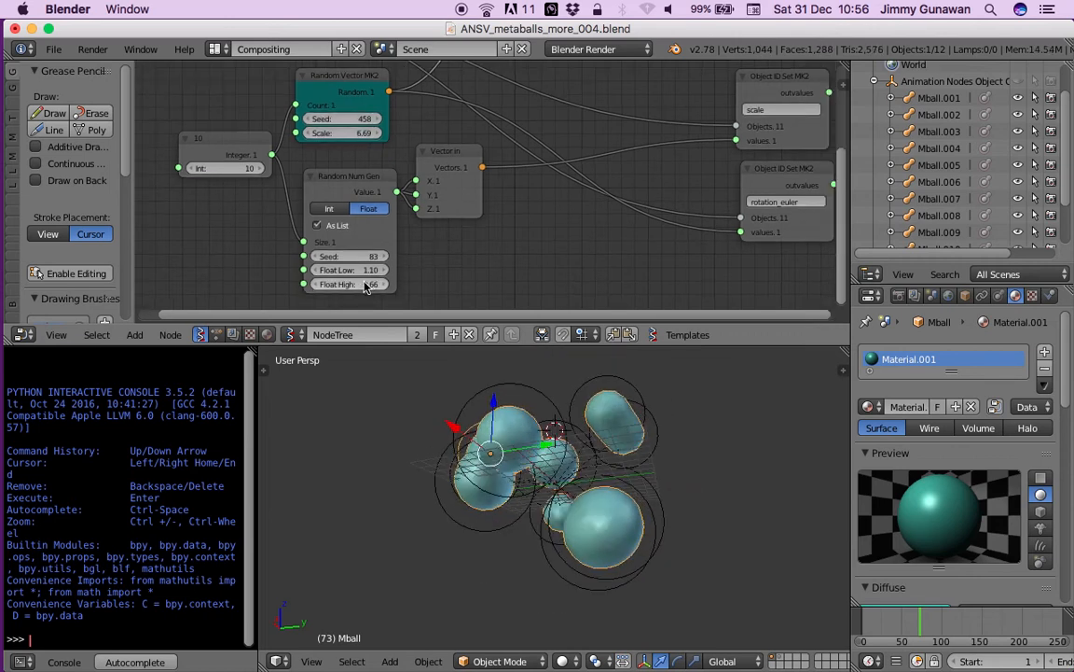
Set the Random Num Gen node's Float High to 3.41 and lower the Random Vector scale, saving the file
drag(350, 269, 379, 250)
drag(362, 139, 337, 138)
key(ctrl+s)
click(605, 496)
Set the X, Y and Z amplitudes of the Randomize input vertices node to 1.98 and save the file
scroll(501, 230, up, 4)
scroll(511, 218, up, 1)
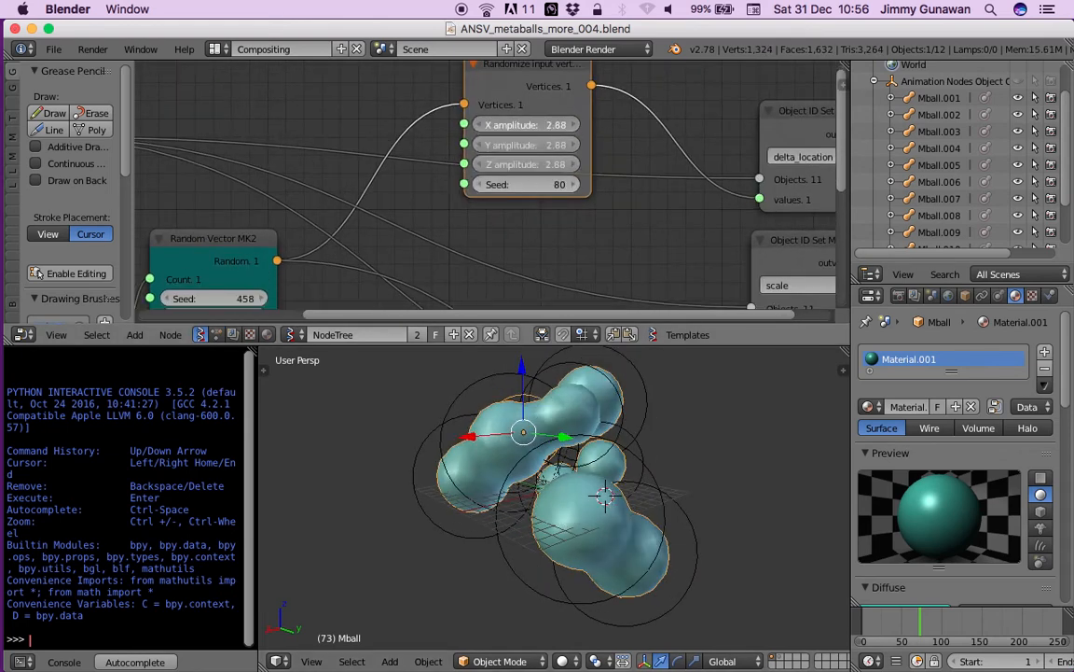
drag(523, 124, 504, 124)
key(ctrl+s)
click(560, 431)
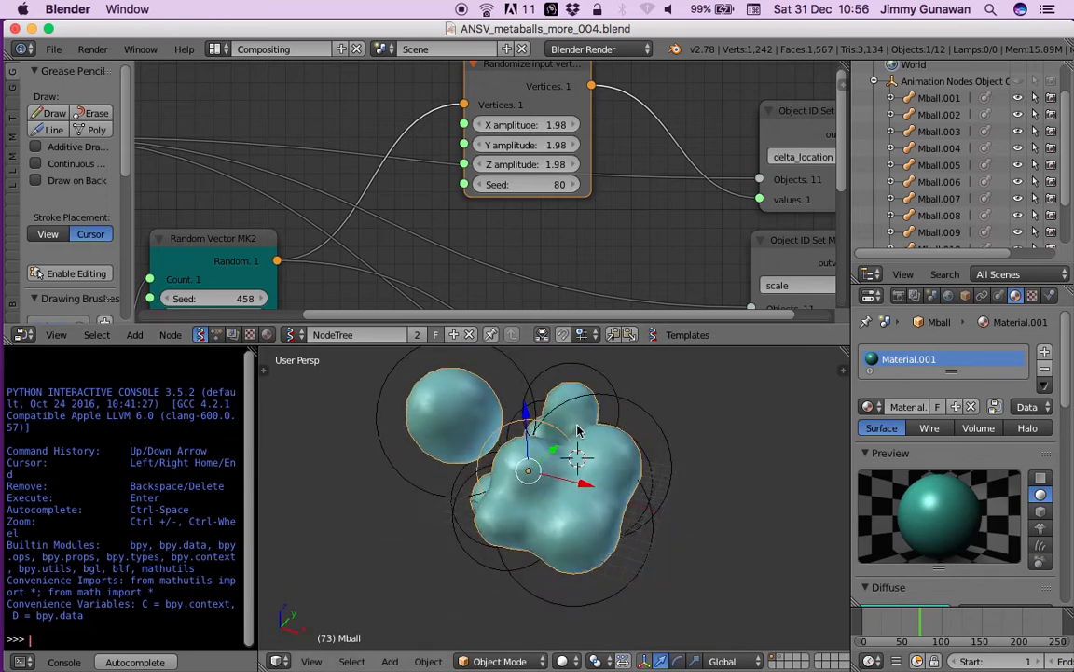
Set the Random Vector scale to 5.67 and the Random Num Gen's Float Low to 0.86 and Float High to 2.84, saving the file
middle_drag(292, 274, 310, 177)
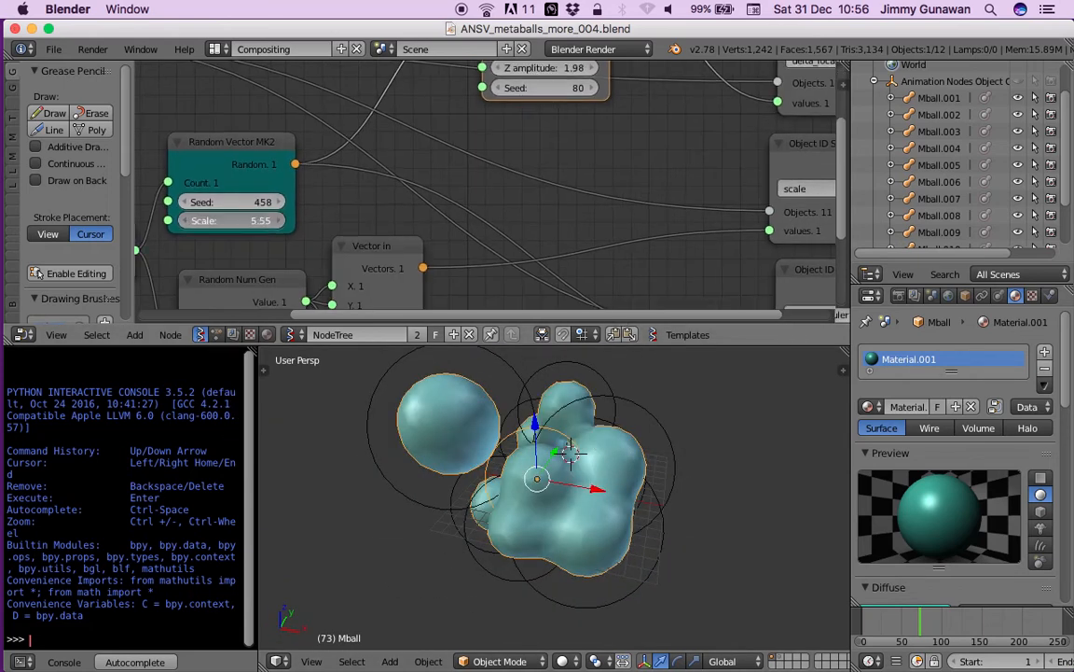
middle_drag(280, 307, 345, 137)
drag(308, 240, 279, 240)
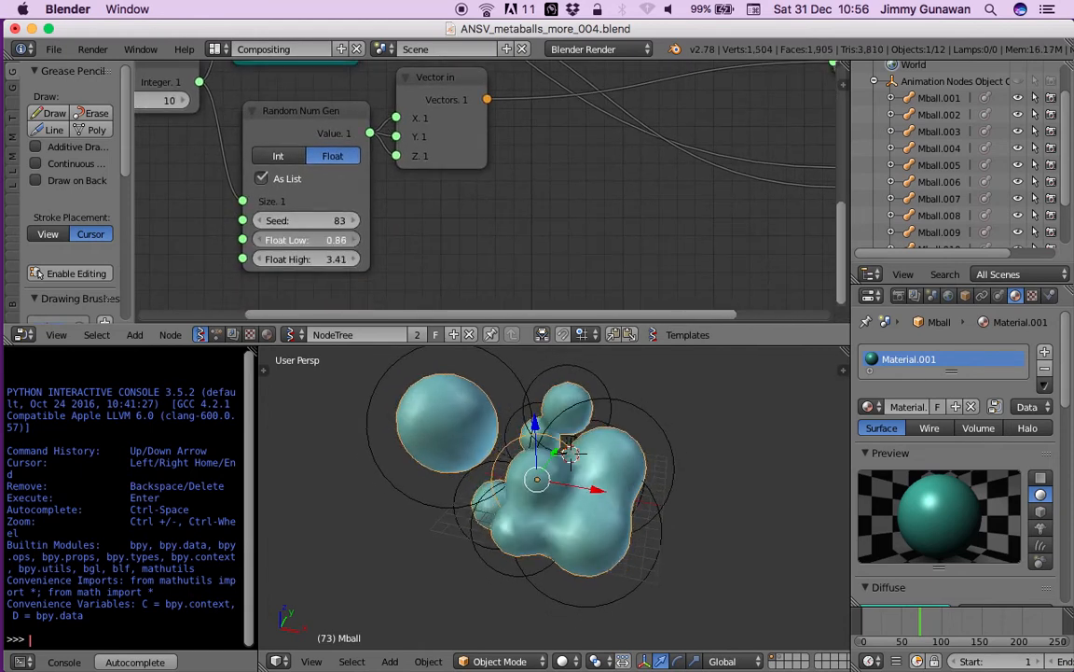
drag(331, 263, 312, 264)
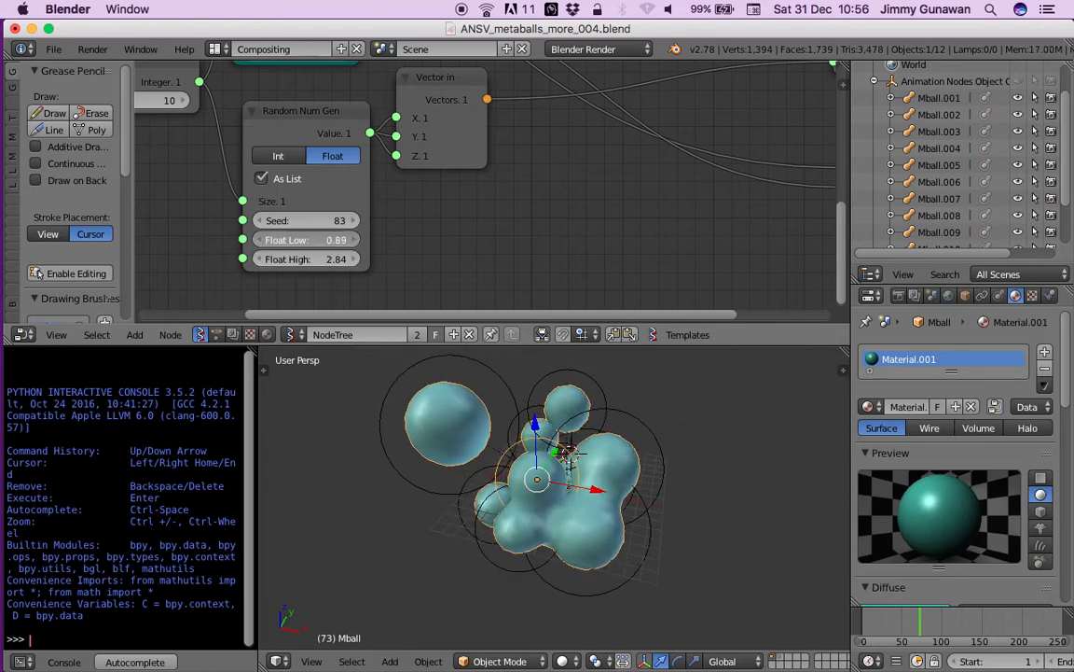
key(ctrl+s)
click(515, 445)
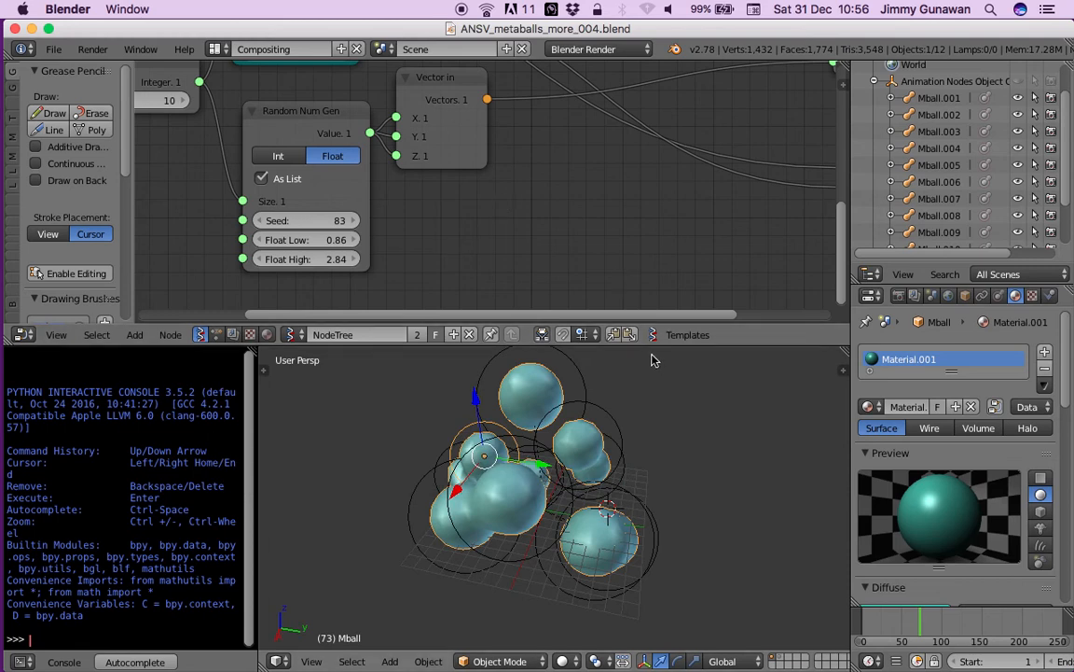
Readjust the height split between the node editor and the 3D view, and save the file
drag(650, 345, 644, 416)
scroll(597, 308, down, 1)
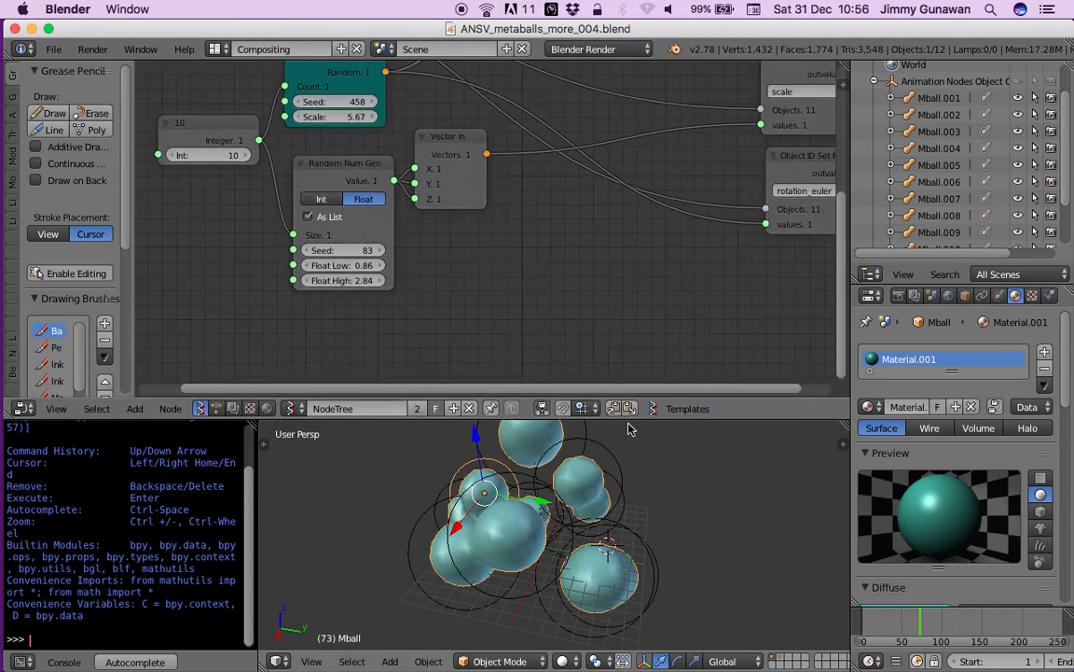
drag(631, 419, 570, 366)
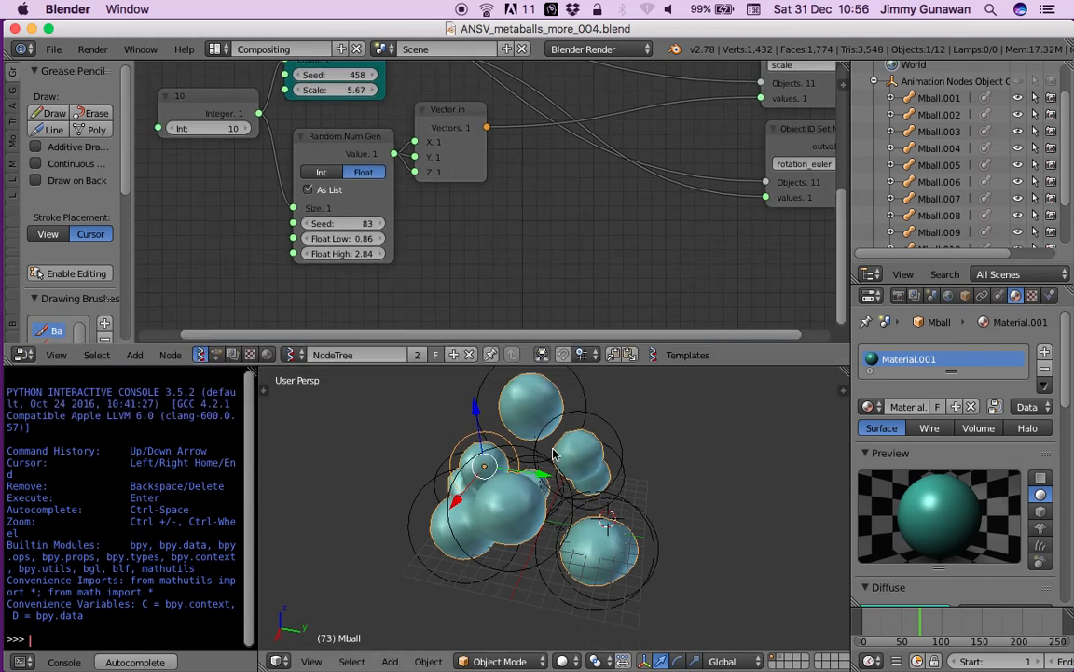
mouse_move(504, 465)
middle_down()
mouse_move(550, 485)
mouse_move(576, 445)
mouse_move(550, 480)
mouse_move(560, 471)
mouse_move(514, 457)
mouse_move(525, 495)
mouse_move(514, 467)
middle_up()
middle_drag(602, 504, 563, 484)
key(ctrl+s)
click(563, 483)
Zoom the node editor out and switch the Blender window to full screen
scroll(544, 203, down, 4)
middle_drag(543, 204, 517, 115)
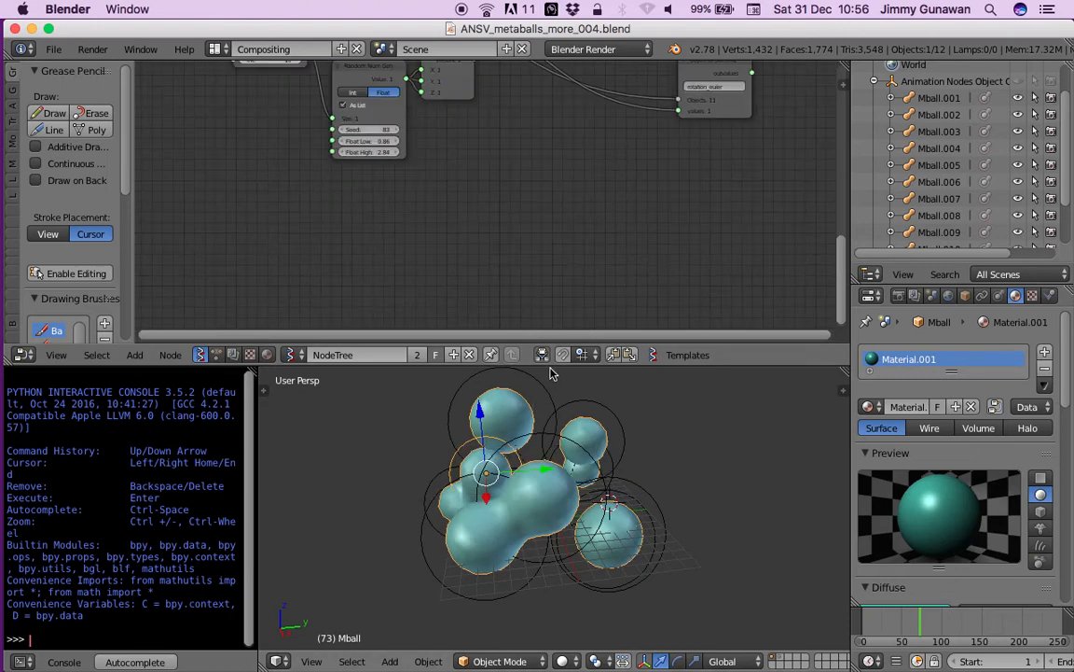
scroll(480, 283, up, 2)
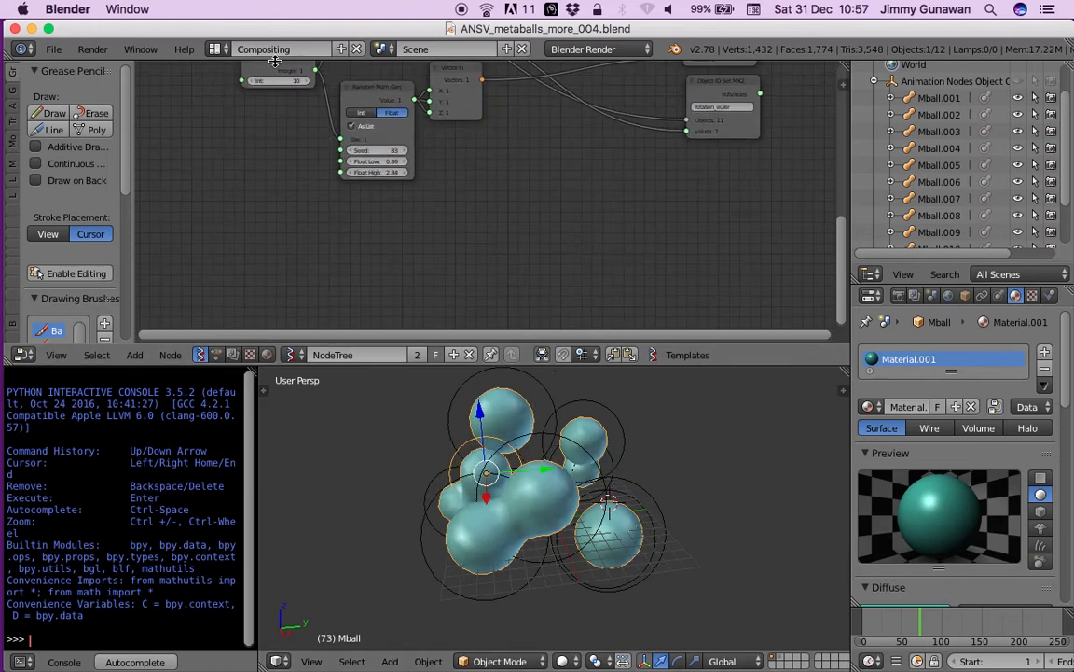
click(48, 30)
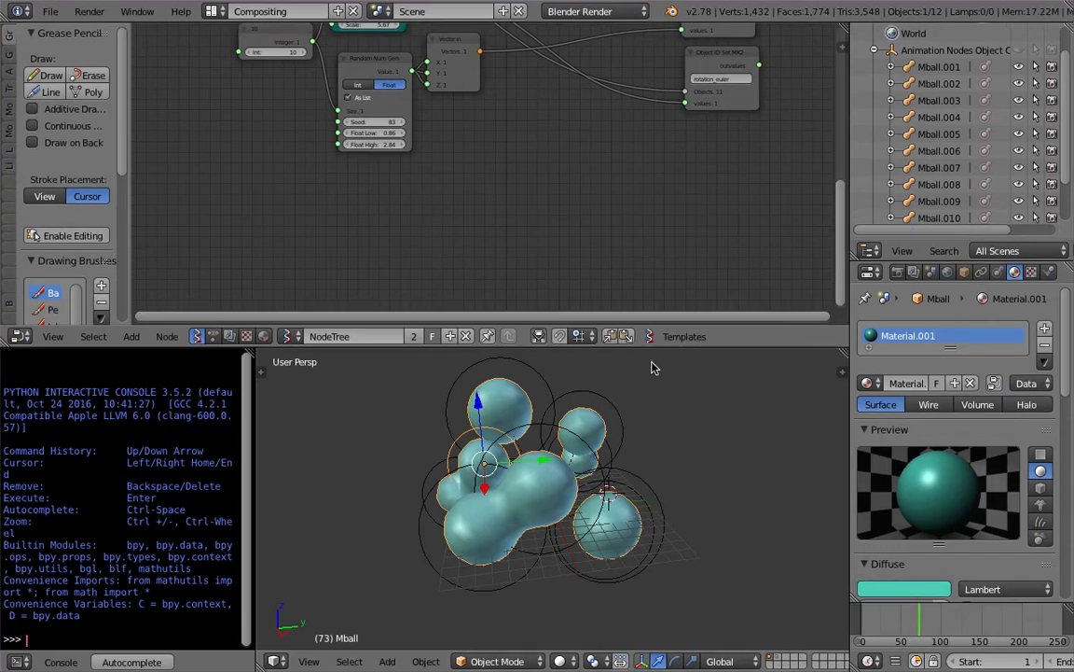
Enlarge the node editor, save the file, and stack the delta_location, scale and rotation_euler Object ID Set MK2 nodes in a column
drag(649, 346, 635, 373)
key(ctrl+s)
click(438, 232)
middle_drag(446, 232, 389, 287)
middle_drag(571, 125, 457, 213)
scroll(457, 213, up, 2)
middle_drag(528, 156, 520, 172)
drag(557, 56, 544, 48)
drag(561, 144, 562, 138)
mouse_move(553, 230)
mouse_down()
mouse_move(568, 224)
mouse_move(557, 220)
mouse_up()
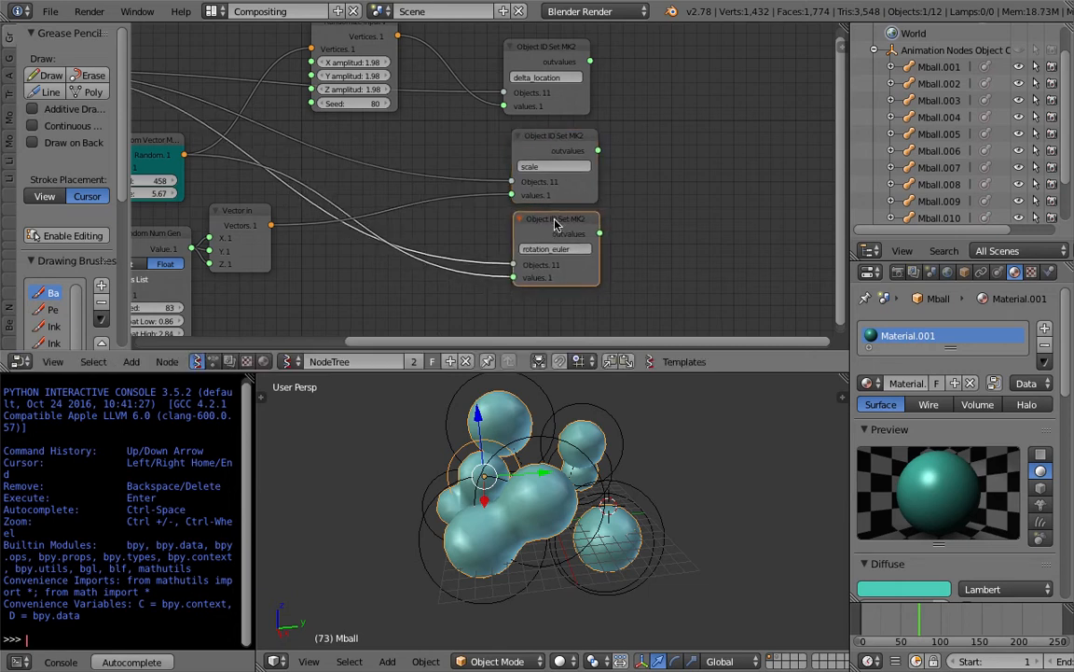
Make the node editor taller, shift the metaball objects node under the "input" note, and save the file
scroll(504, 240, down, 4)
middle_drag(501, 239, 501, 236)
drag(615, 373, 617, 403)
middle_drag(655, 143, 713, 163)
scroll(570, 172, up, 1)
scroll(579, 163, down, 1)
mouse_move(239, 156)
mouse_down()
mouse_move(209, 198)
mouse_move(211, 159)
mouse_move(283, 148)
mouse_move(222, 154)
mouse_up()
middle_drag(538, 174, 525, 182)
key(ctrl+s)
click(525, 181)
Add a Rounded Box node in the empty area beyond the Object ID Set nodes and save the file
middle_drag(728, 120, 670, 120)
key(shift+a)
click(676, 116)
text(box)
key(Down)
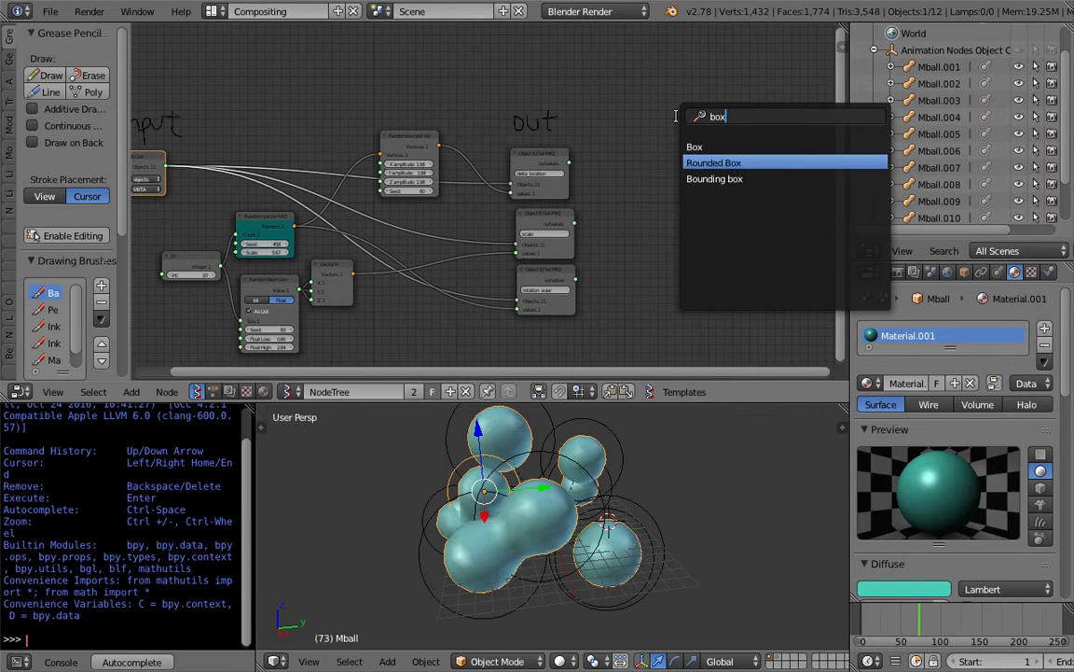
key(Return)
click(676, 120)
middle_drag(667, 123, 493, 139)
scroll(493, 142, up, 7)
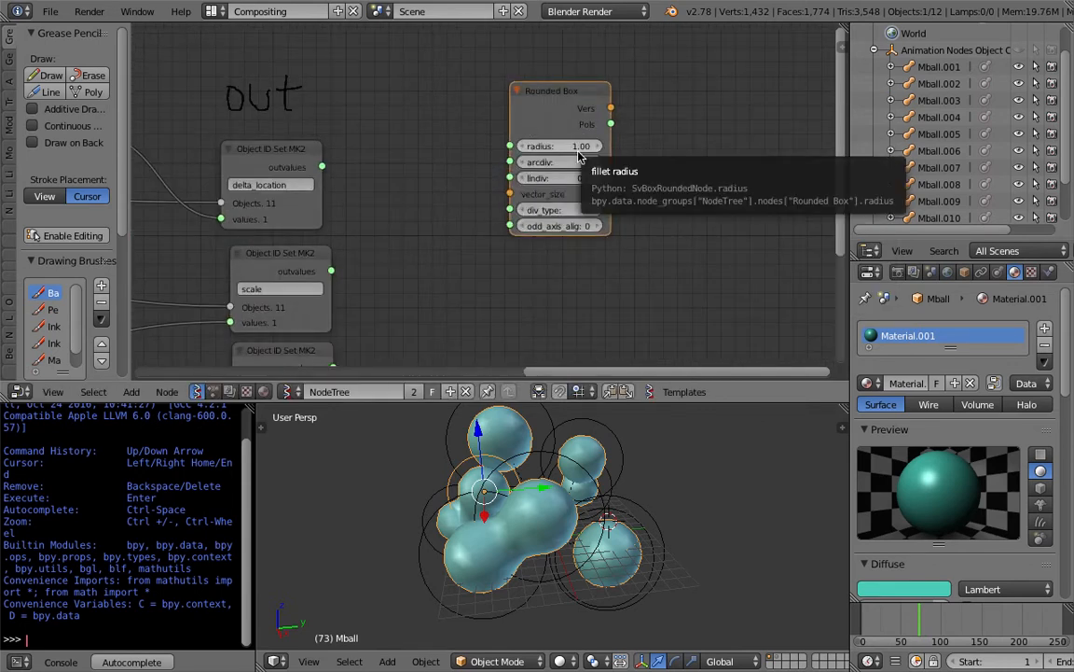
key(ctrl+s)
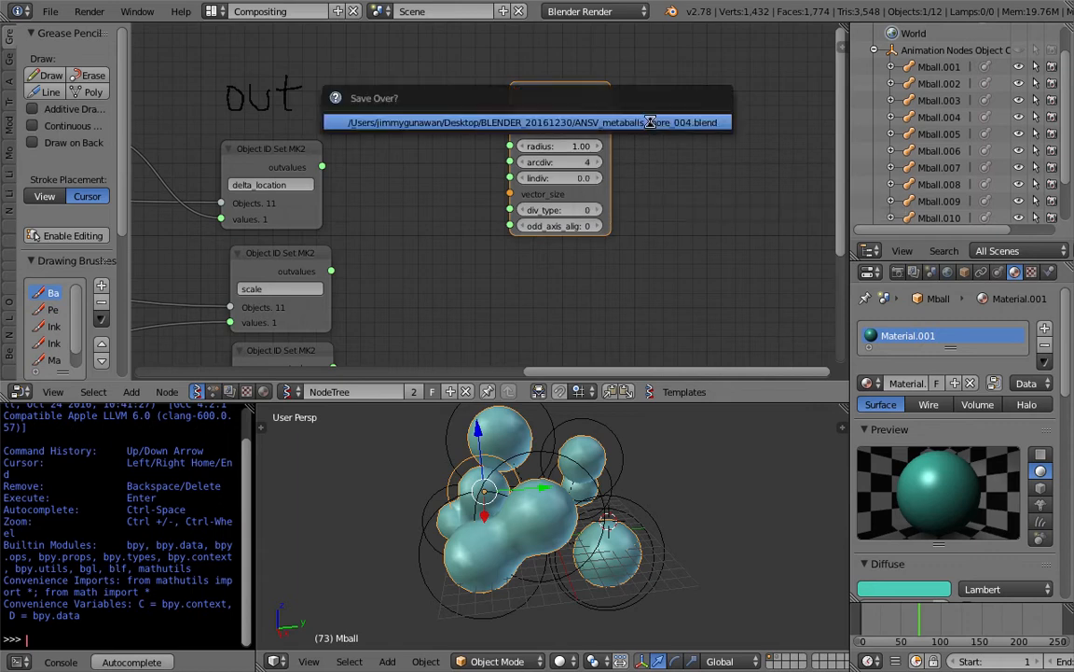
click(650, 121)
Add a Viewer Draw node and link the Rounded Box's Vers and Pols outputs to its vertices and edg_pol inputs
middle_drag(700, 111, 650, 122)
key(shift+a)
text(vi)
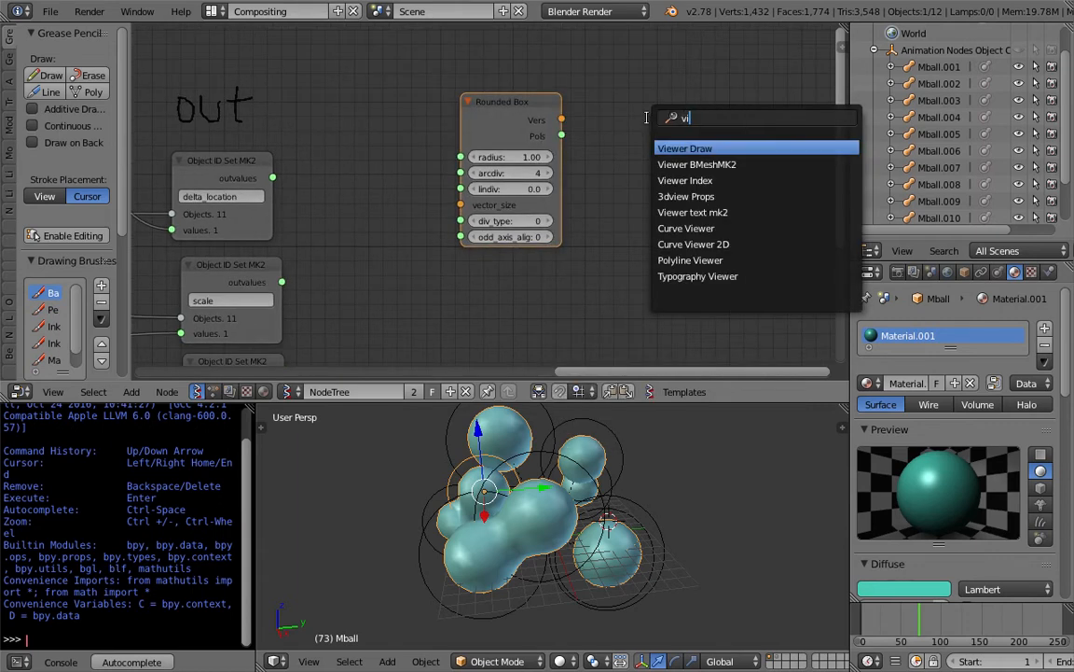
click(670, 147)
click(657, 104)
mouse_move(562, 119)
mouse_down()
mouse_move(604, 179)
mouse_move(651, 203)
mouse_move(623, 209)
mouse_move(650, 218)
mouse_up()
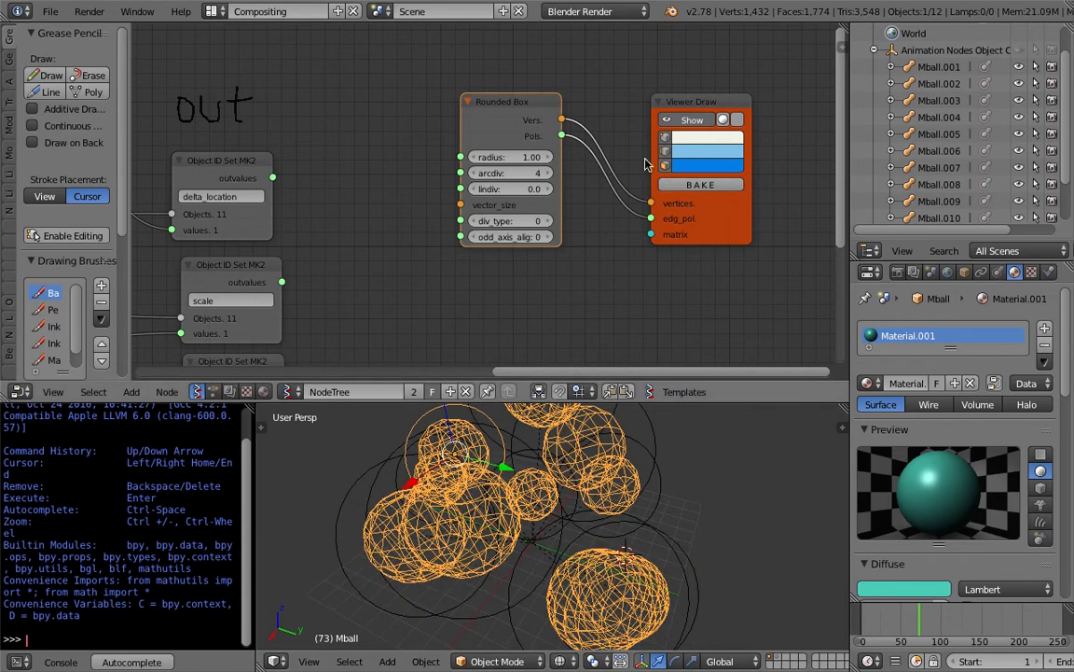
Add a Vector in node and link its Vectors output to the Rounded Box's vector_size input
middle_drag(347, 177, 376, 167)
key(shift+a)
click(378, 166)
text(vec)
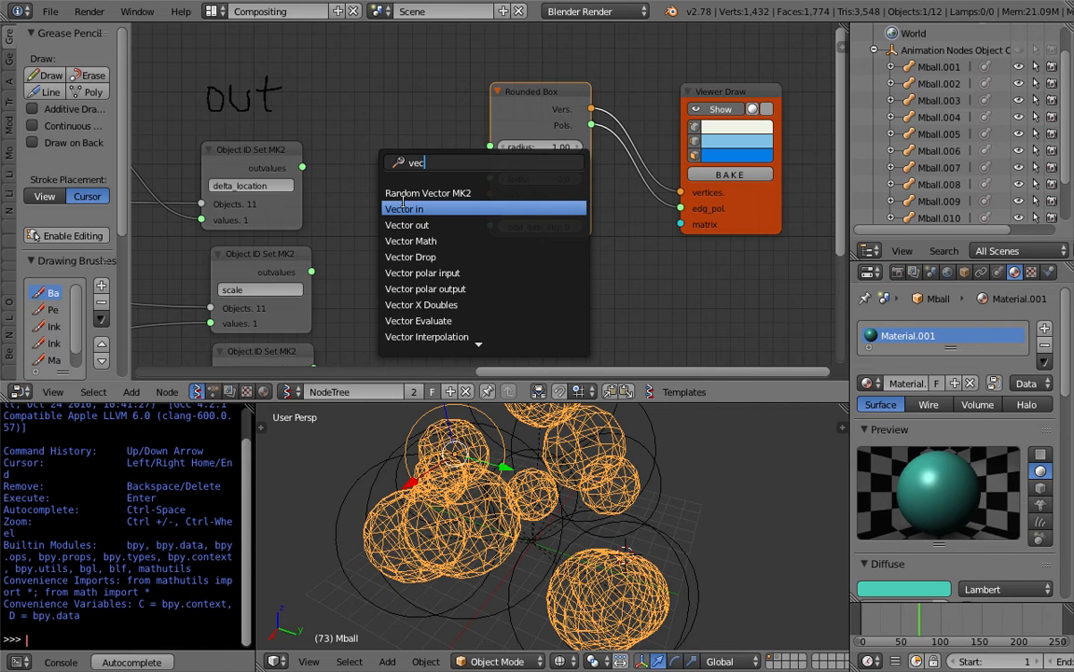
click(405, 207)
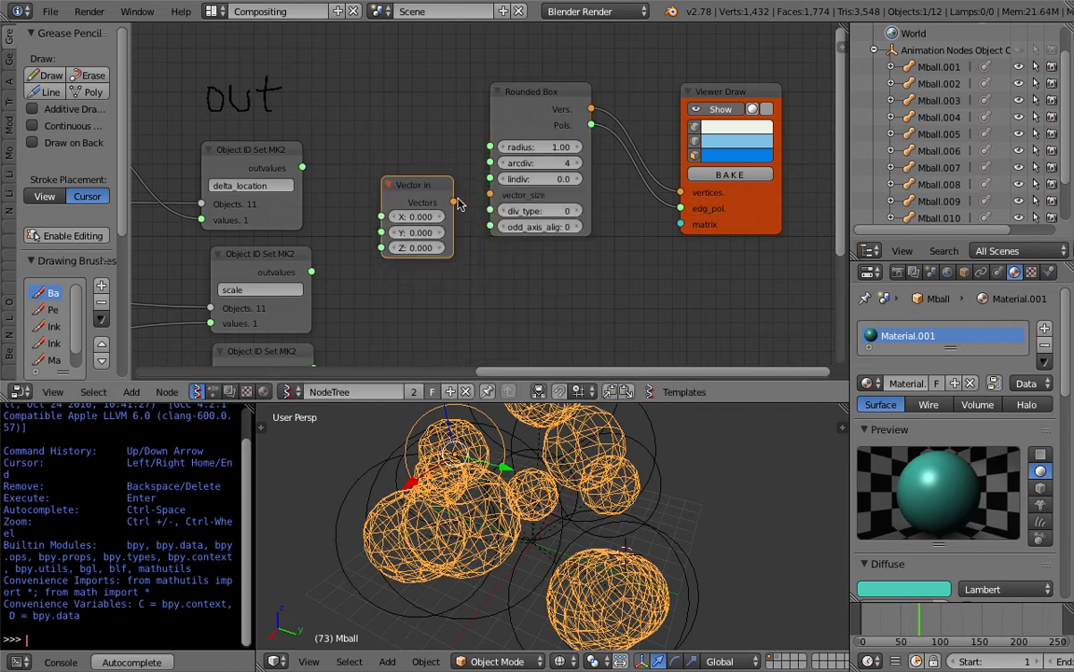
drag(453, 202, 490, 195)
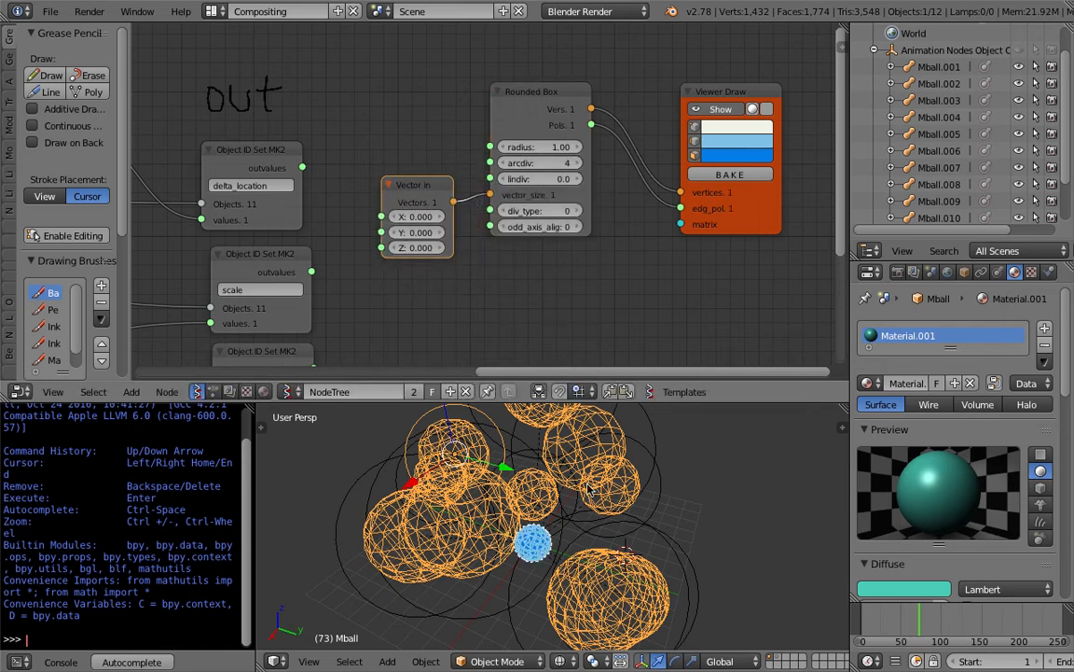
Set the Rounded Box node's arcdiv to 3 and radius to 0.97, and save the file
scroll(508, 548, up, 5)
middle_drag(509, 548, 545, 499)
mouse_move(520, 164)
mouse_down()
mouse_move(495, 165)
mouse_move(508, 165)
mouse_up()
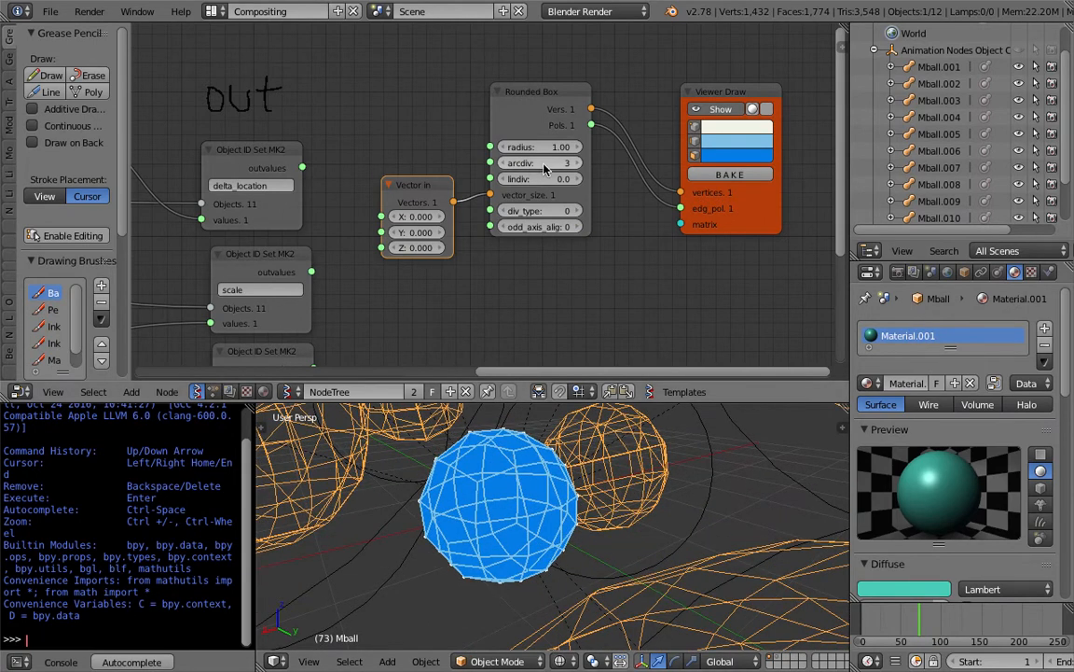
middle_drag(462, 434, 493, 461)
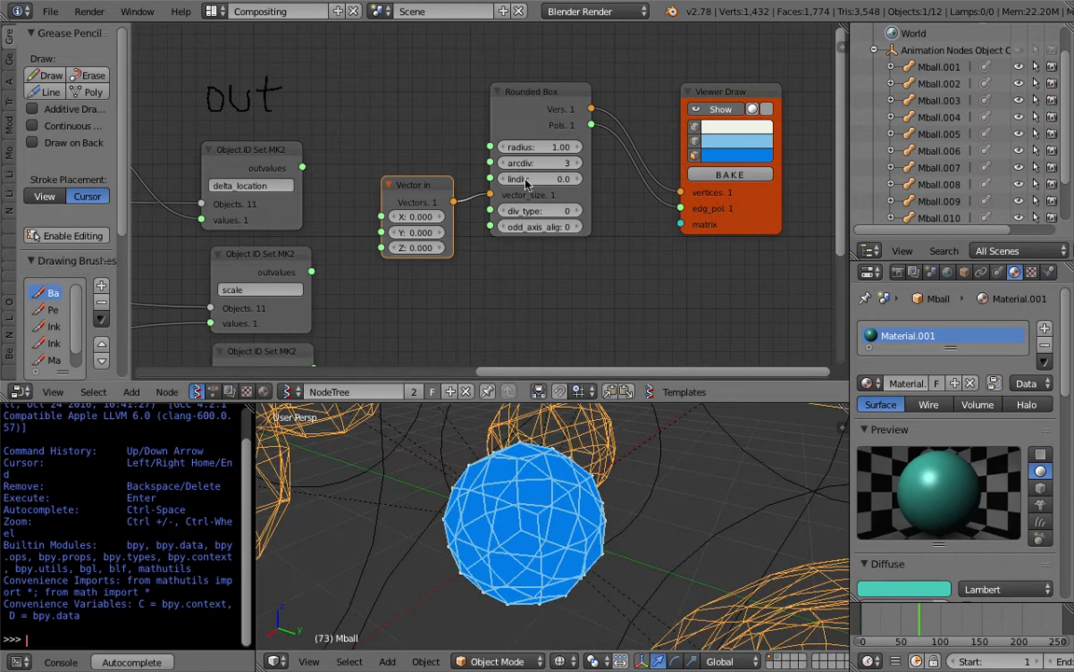
drag(540, 147, 445, 190)
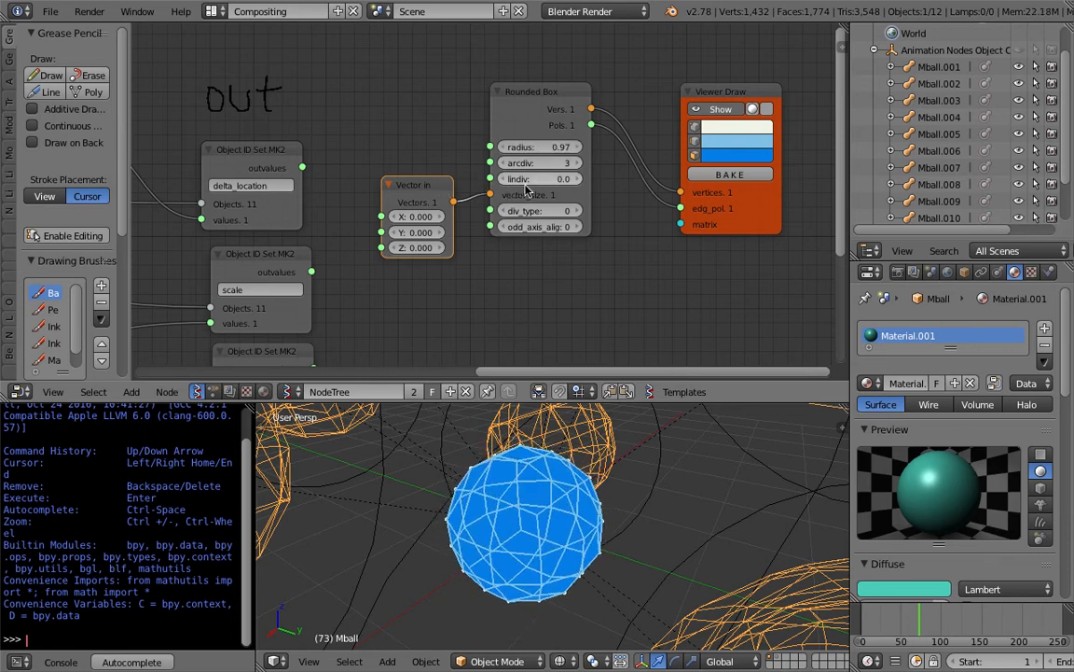
scroll(525, 191, down, 5)
key(ctrl+s)
click(550, 332)
Move the Viewer Draw node farther out, add a Matrix in node, and link its output to the viewer's matrix input
middle_drag(551, 330, 568, 310)
drag(678, 195, 706, 178)
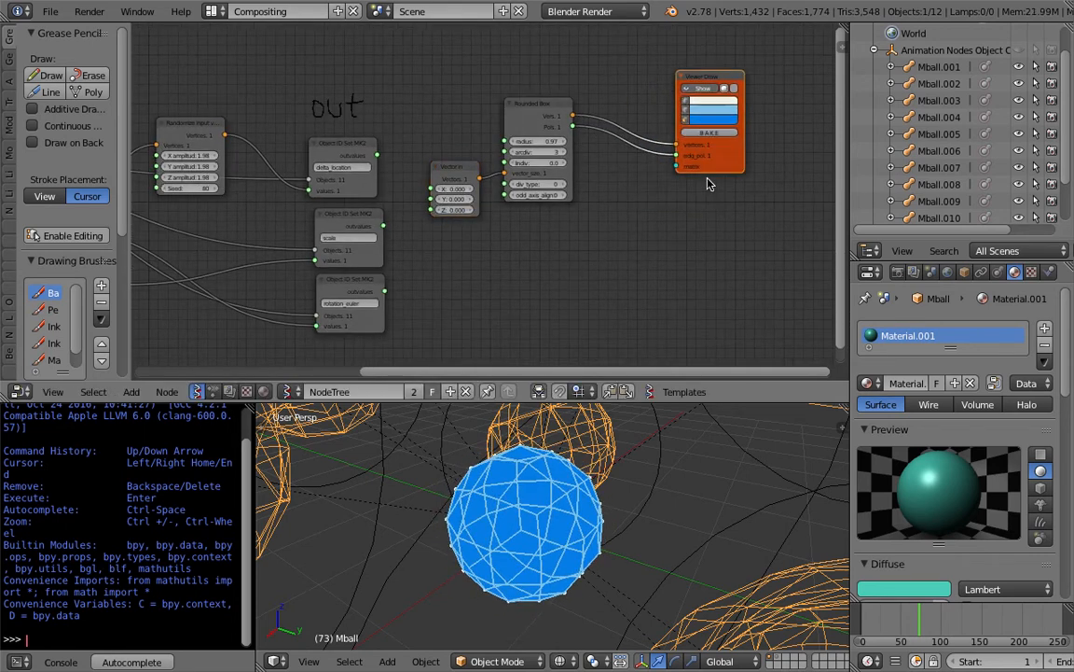
key(ctrl+a)
text(matrix i)
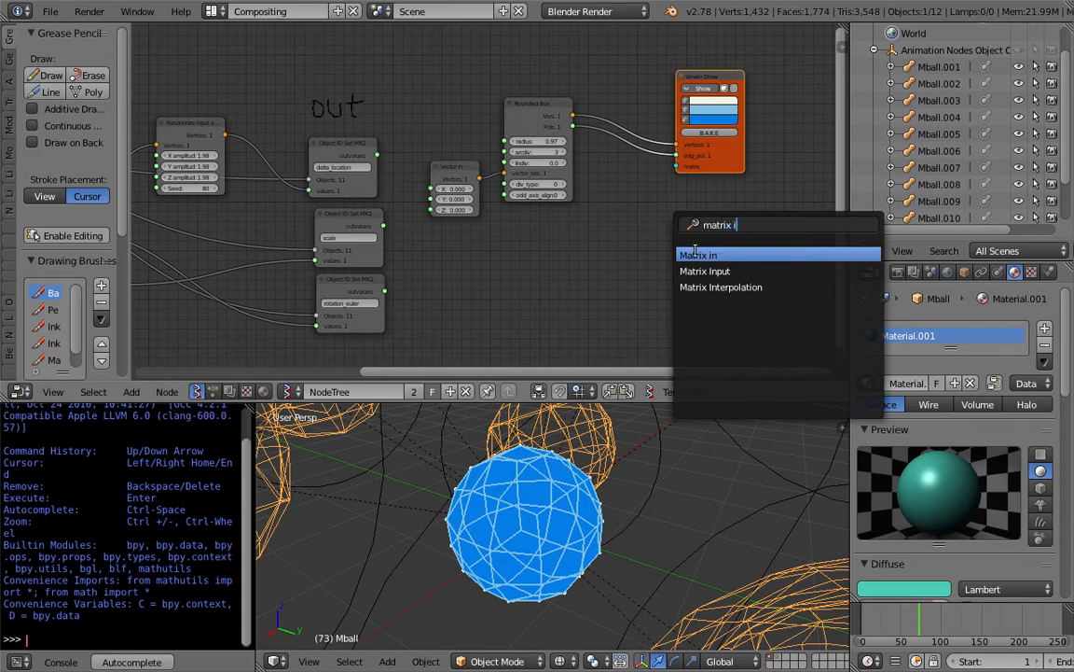
click(695, 253)
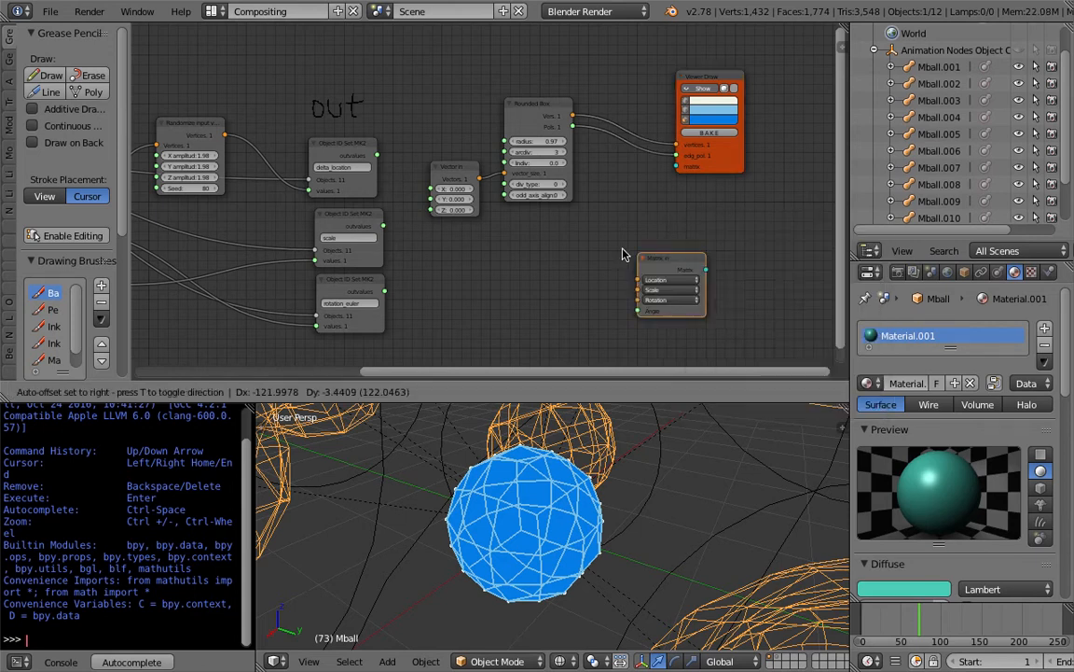
drag(640, 226, 652, 206)
drag(706, 150, 706, 151)
Link the Randomize input vertices node's Vertices output to the Location input of the Matrix in node
middle_drag(600, 235, 655, 211)
scroll(657, 212, up, 2)
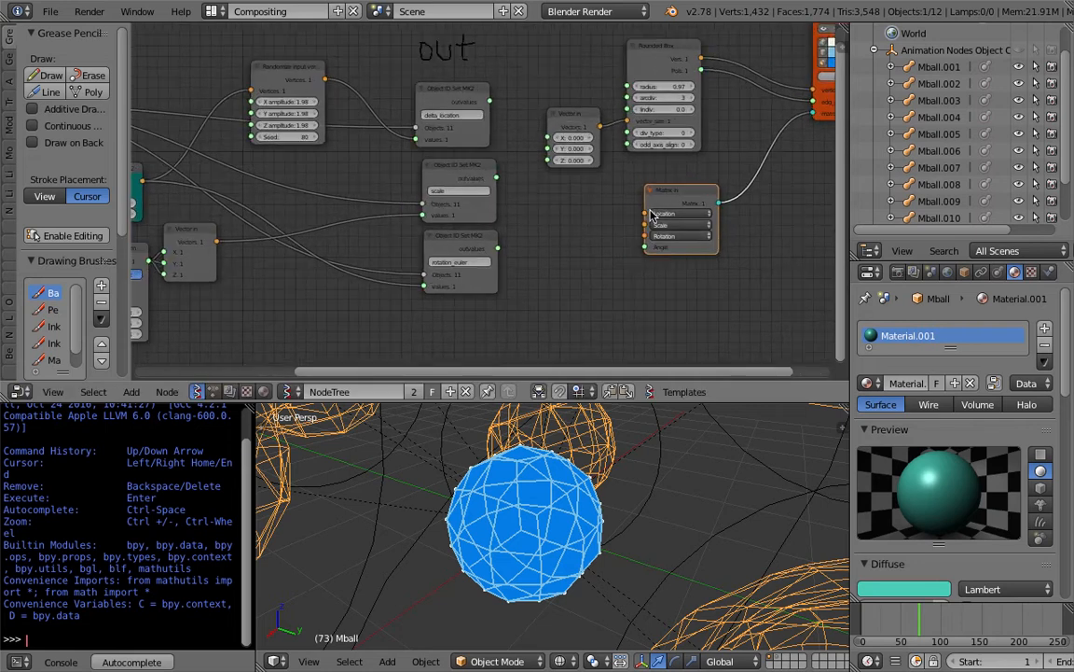
middle_drag(581, 231, 586, 251)
scroll(351, 172, left, 5)
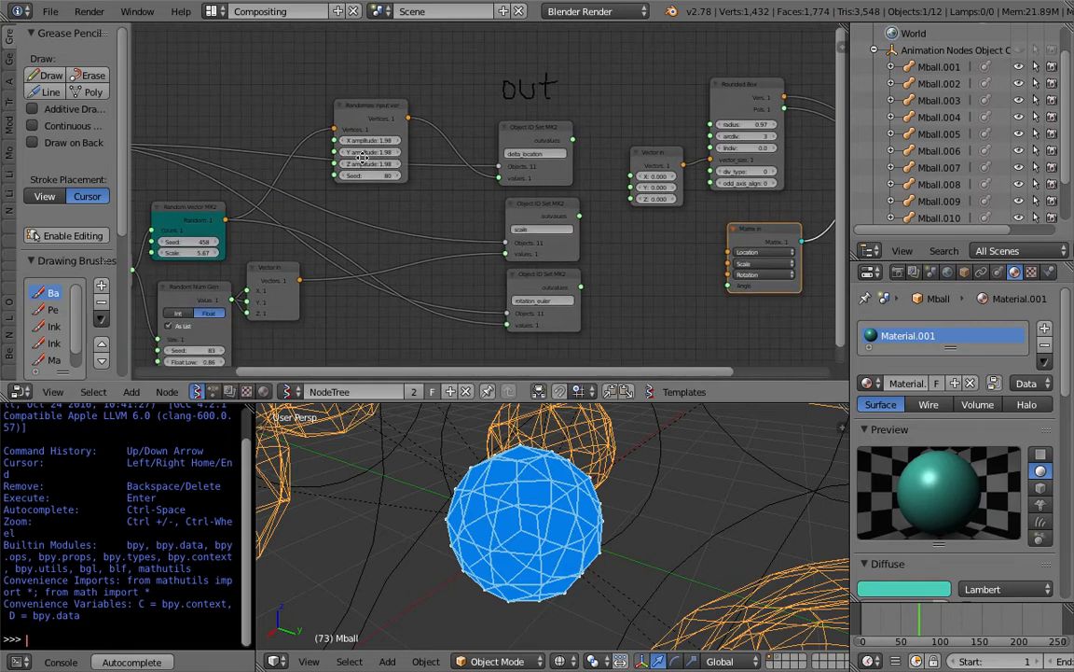
ctrl+scroll(375, 161, right, 1)
drag(404, 119, 723, 252)
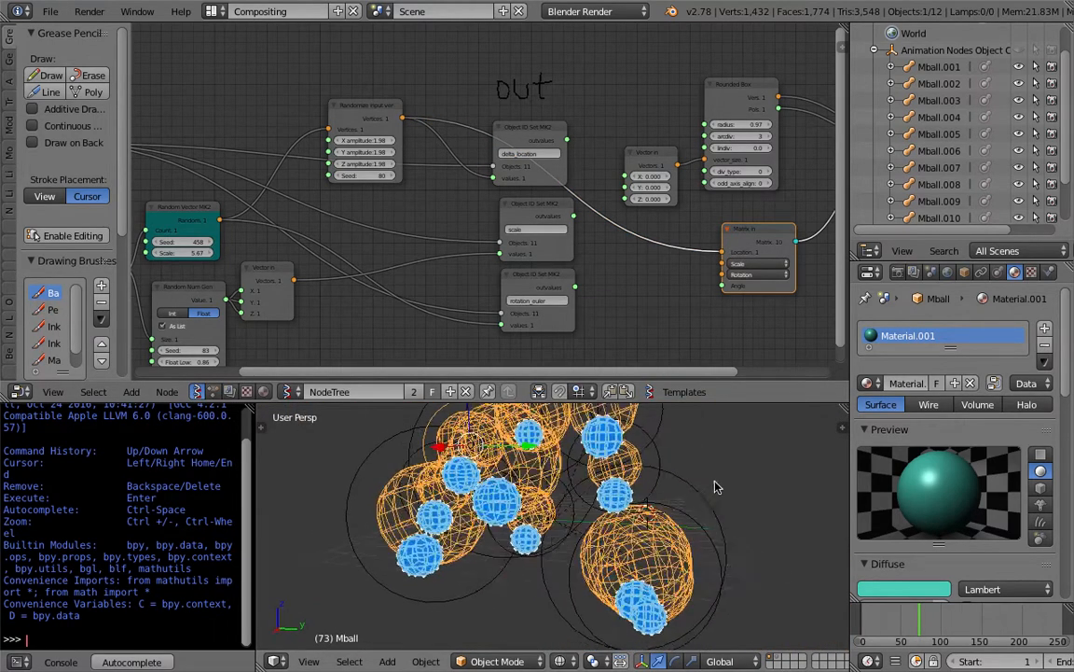
Examine the object transform and delta transform values of Mball.003 and Mball.005
right_click(640, 440)
click(997, 272)
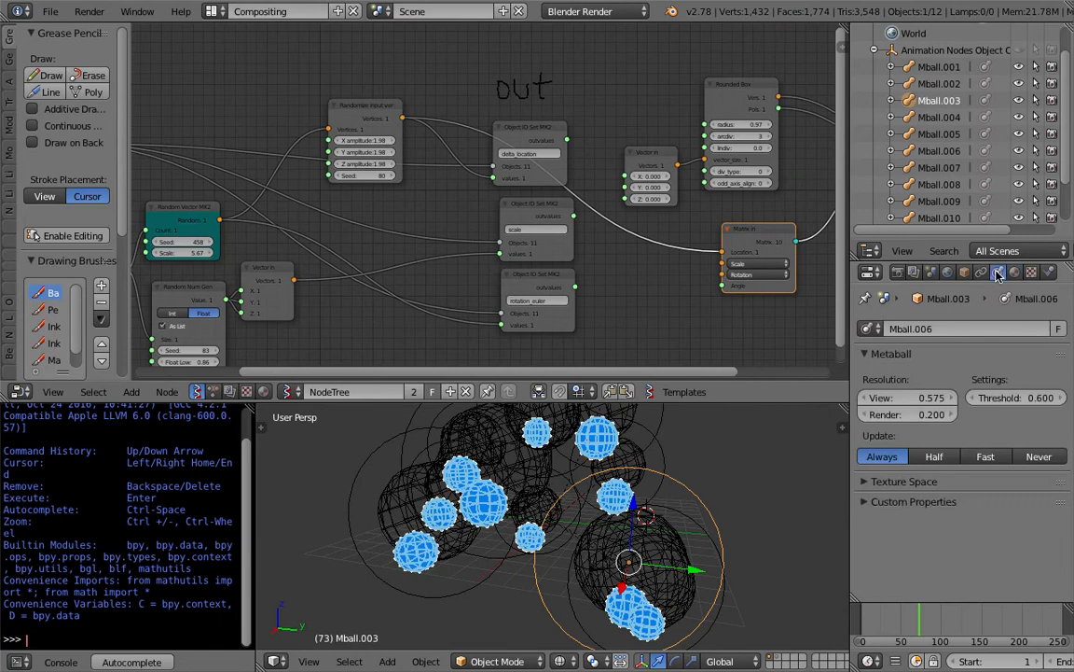
click(967, 272)
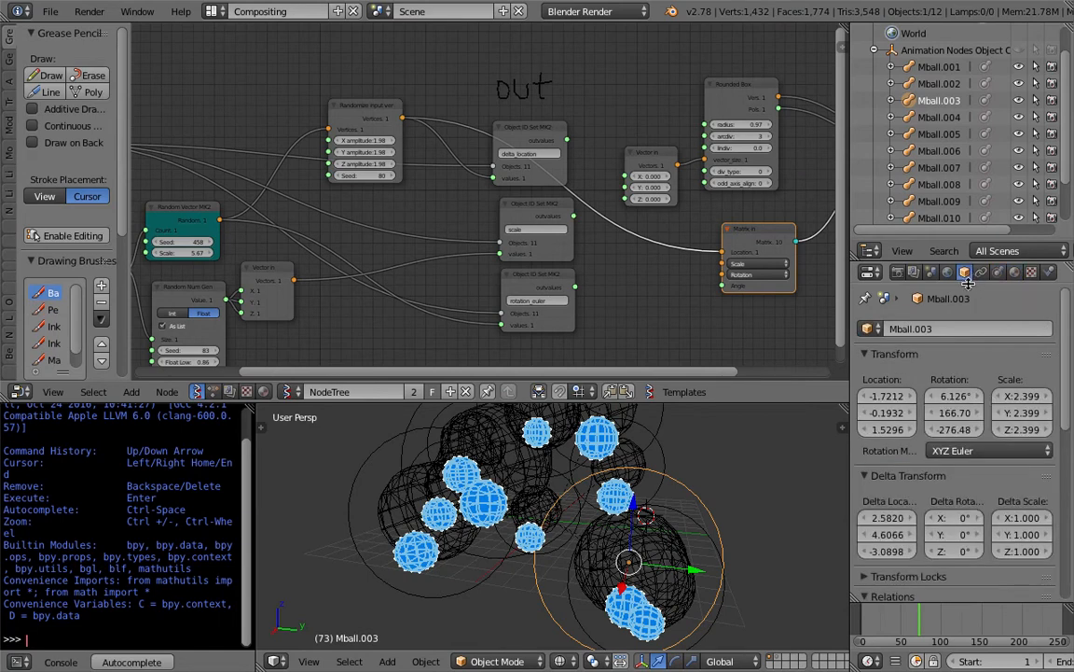
right_click(660, 437)
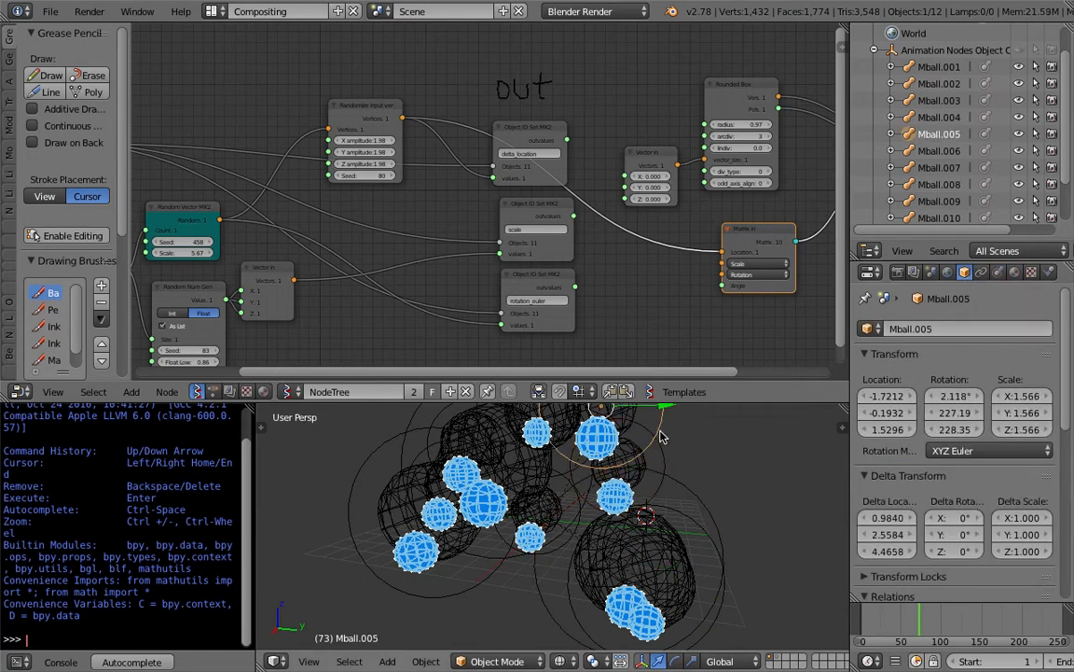
Select all metaballs in the 3D view and clear their location to the origin
scroll(658, 446, down, 2)
middle_drag(643, 470, 636, 507)
scroll(559, 533, up, 5)
scroll(535, 532, down, 5)
key(a)
key(a)
key(a)
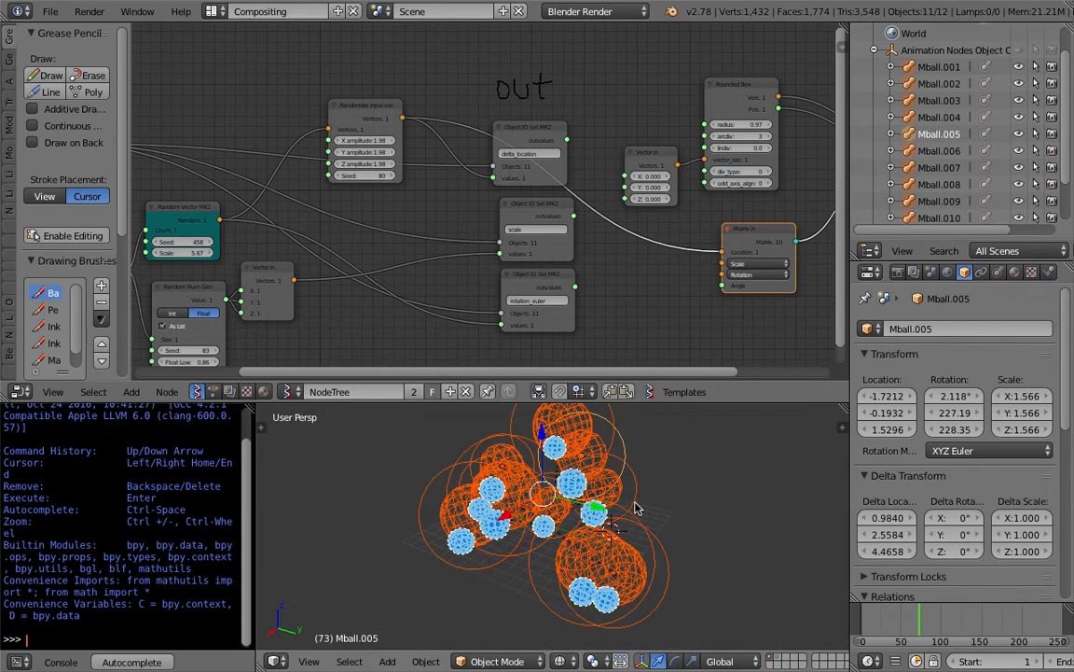
key(alt+g)
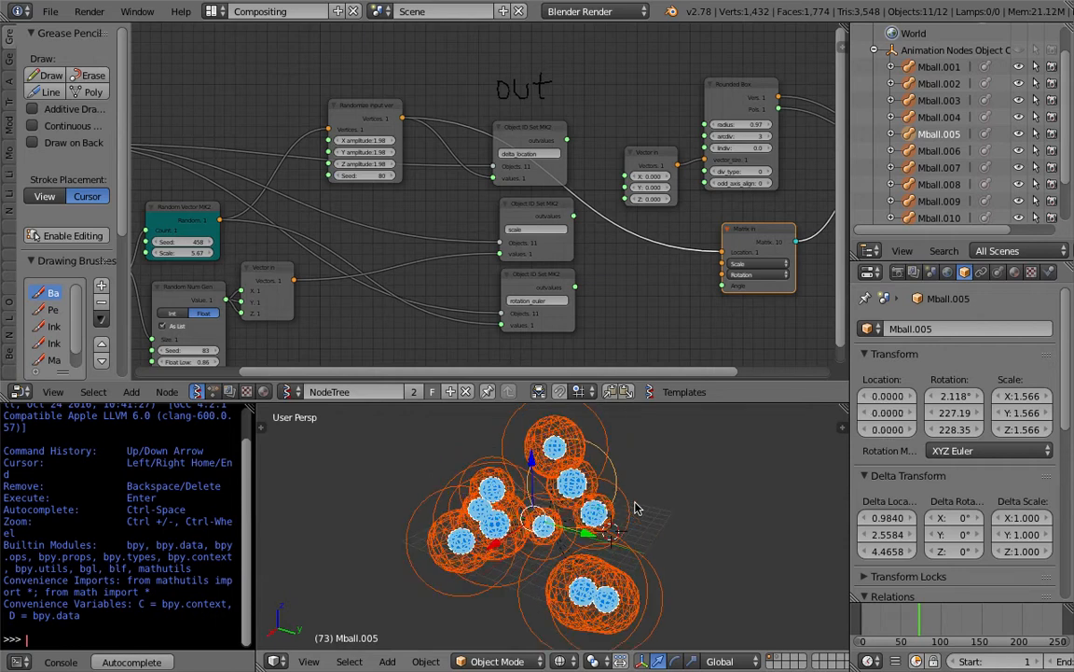
key(a)
key(a)
key(s)
middle_drag(593, 512, 653, 485)
key(Escape)
Deselect all objects, tidy the positions of the Vector in and Matrix in nodes beside the Rounded Box, and save the file
scroll(670, 514, up, 3)
key(a)
key(a)
key(a)
scroll(640, 504, down, 4)
middle_drag(682, 213, 591, 178)
drag(591, 178, 595, 134)
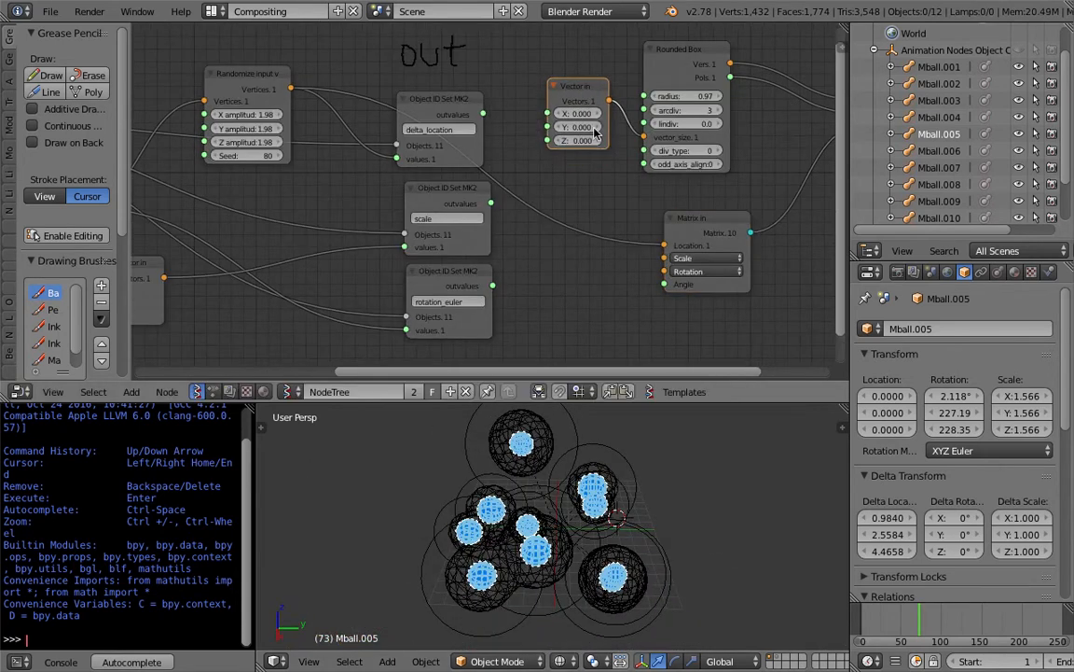
drag(688, 217, 658, 208)
middle_drag(533, 233, 593, 234)
key(ctrl+s)
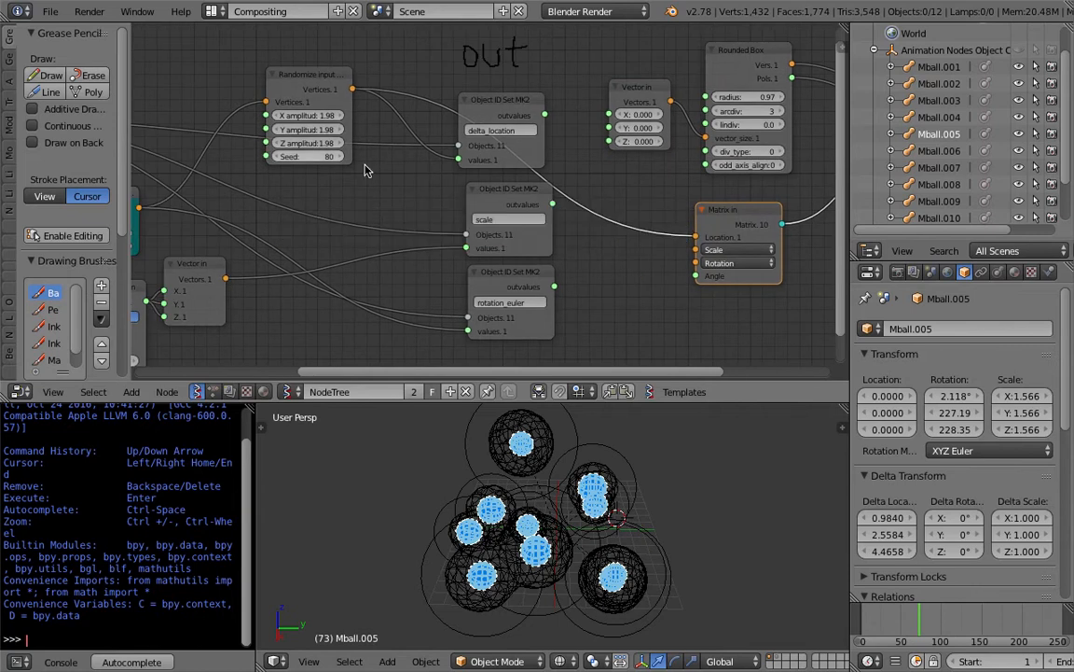
Link the Vectors output of the Vector in node fed by Random Num Gen to the Matrix in node's Scale input
key(Home)
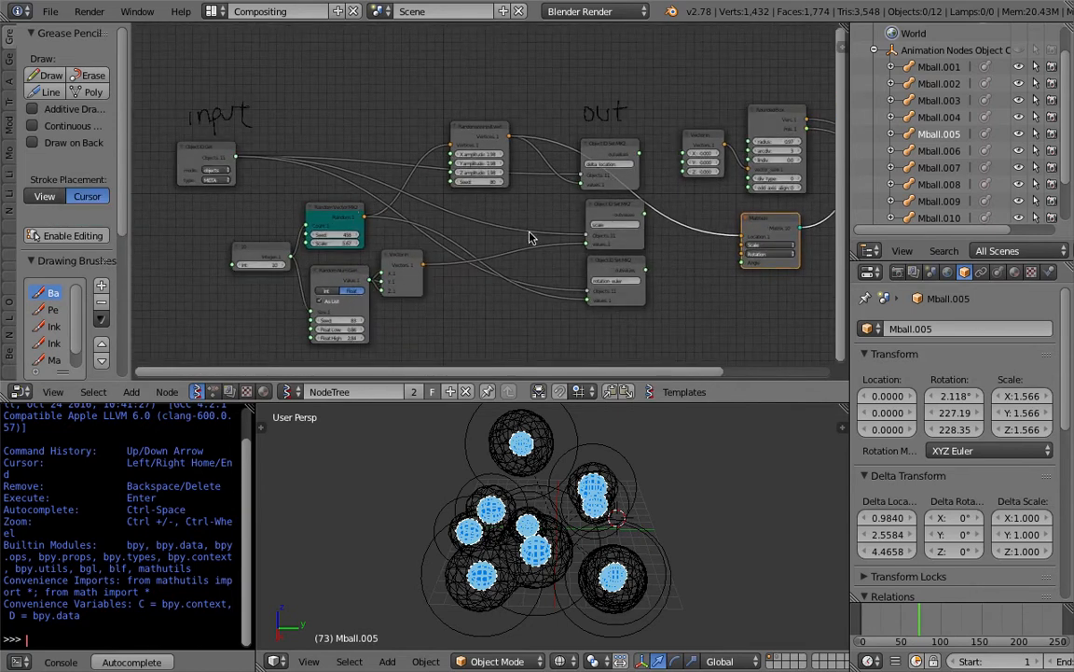
scroll(513, 238, up, 1)
drag(388, 269, 400, 286)
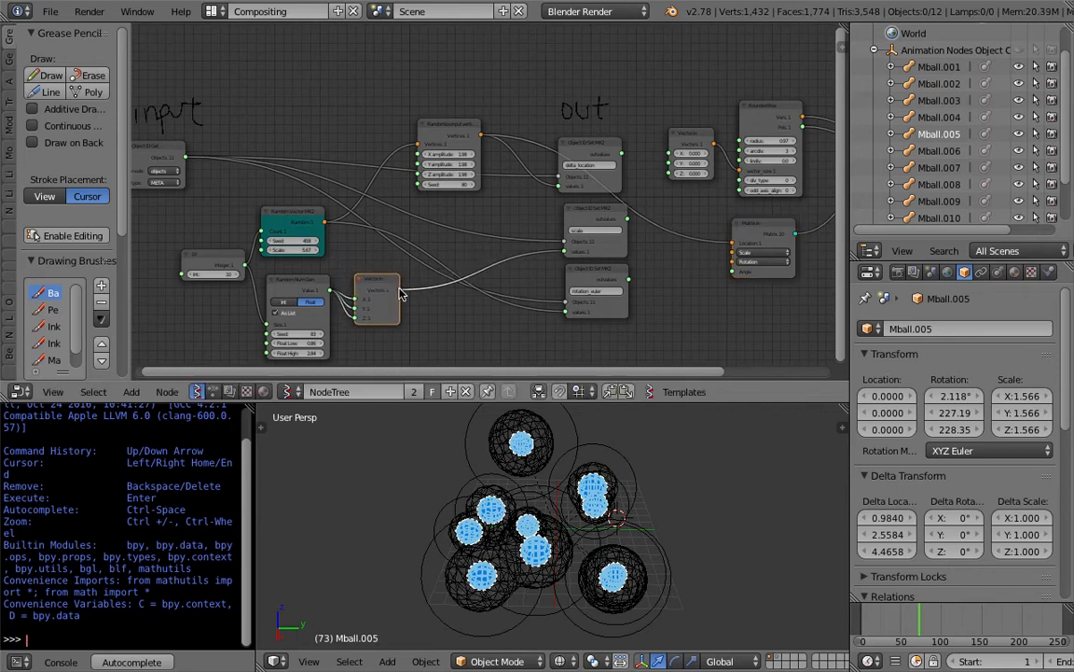
drag(733, 253, 734, 252)
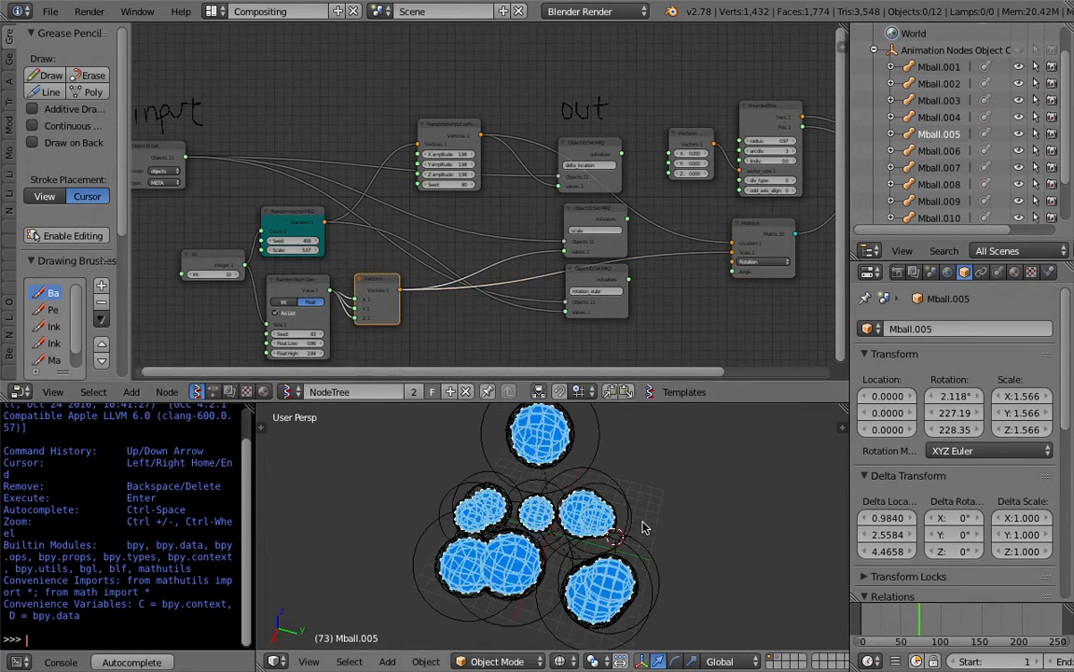
scroll(634, 463, up, 3)
middle_drag(634, 463, 580, 478)
scroll(610, 267, up, 3)
Save the file and nudge the Matrix in node into place below the Rounded Box
middle_drag(701, 283, 604, 247)
scroll(605, 267, down, 1)
key(ctrl+s)
click(601, 267)
drag(633, 207, 649, 205)
middle_drag(650, 206, 580, 203)
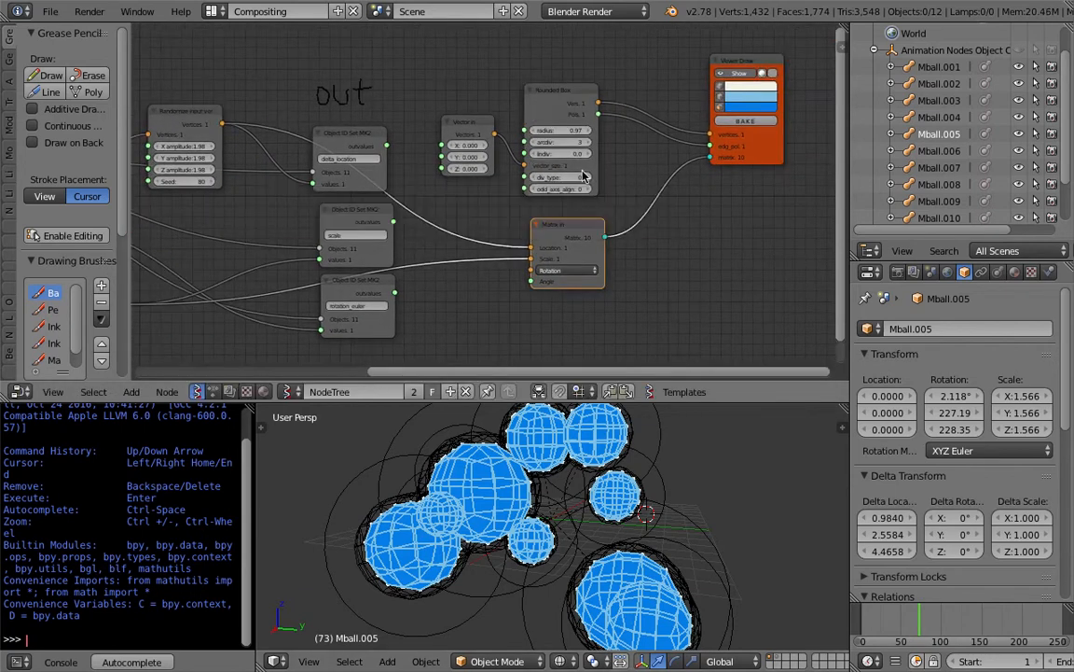
Set the Rounded Box radius to 0.86, give the 3D view more height, and save the file
scroll(537, 134, up, 1)
mouse_move(589, 124)
mouse_down()
mouse_move(562, 125)
mouse_move(590, 124)
mouse_up()
middle_drag(653, 522, 515, 439)
drag(514, 402, 513, 378)
middle_drag(670, 196, 485, 217)
key(ctrl+s)
click(484, 216)
Save the scene as a new file version named ANSV_metaballs_more_005.blend
click(50, 11)
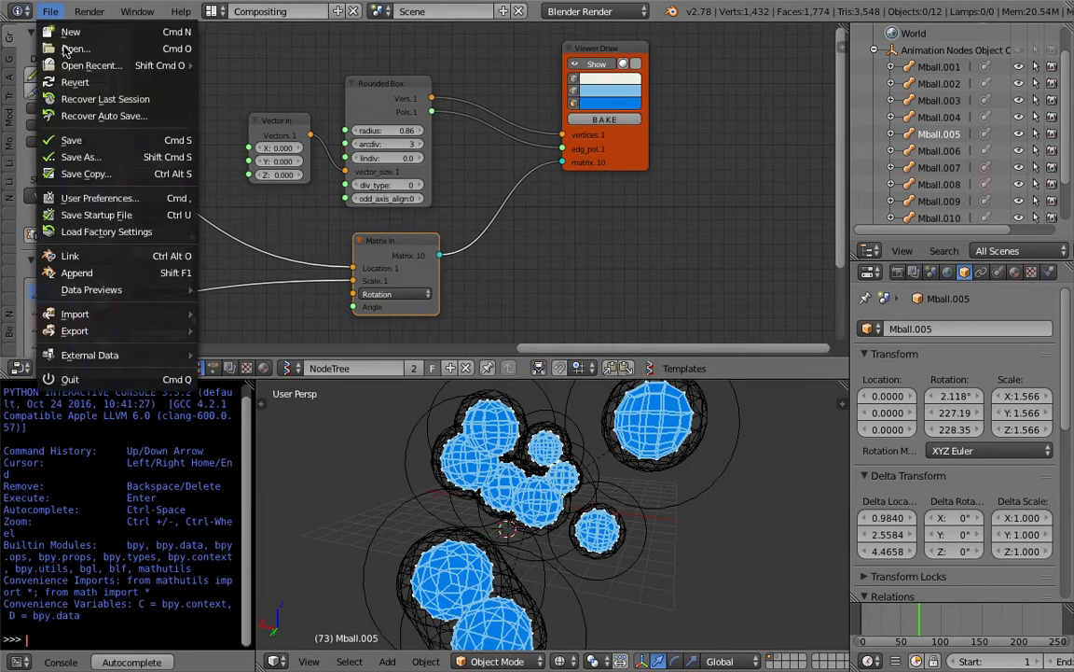
click(101, 156)
click(983, 53)
Reposition the Viewer Draw node slightly and save the file
middle_drag(662, 211, 546, 269)
key(ctrl+s)
click(547, 270)
drag(518, 218, 529, 212)
key(ctrl+s)
click(602, 191)
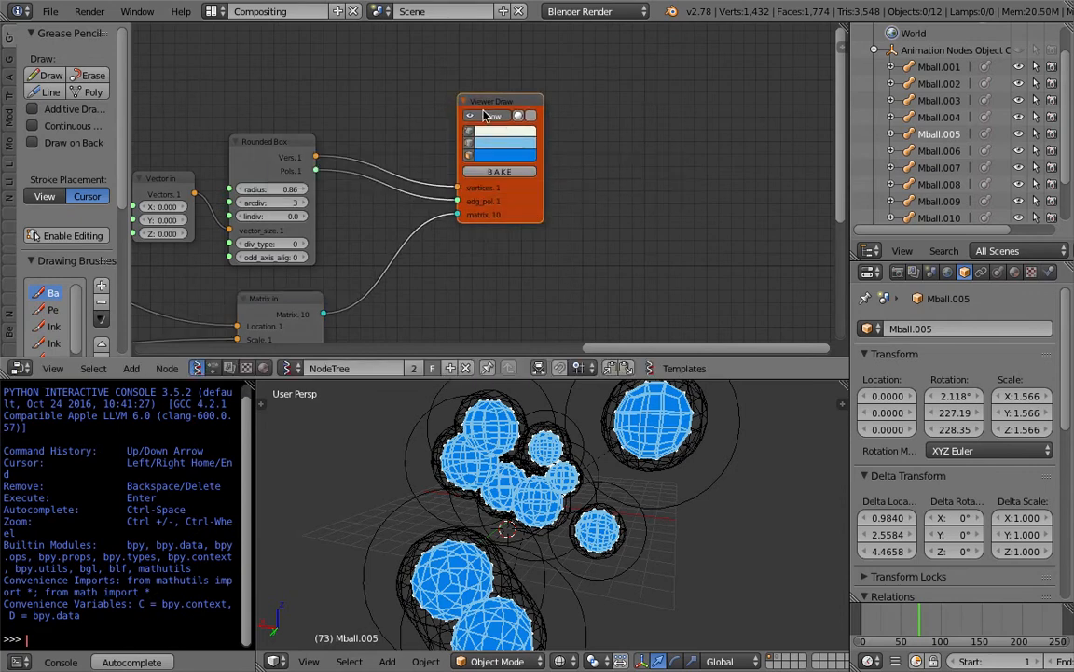
Turn off Show in the Viewer Draw node and move the node up closer to the Rounded Box
click(486, 116)
click(489, 120)
click(489, 119)
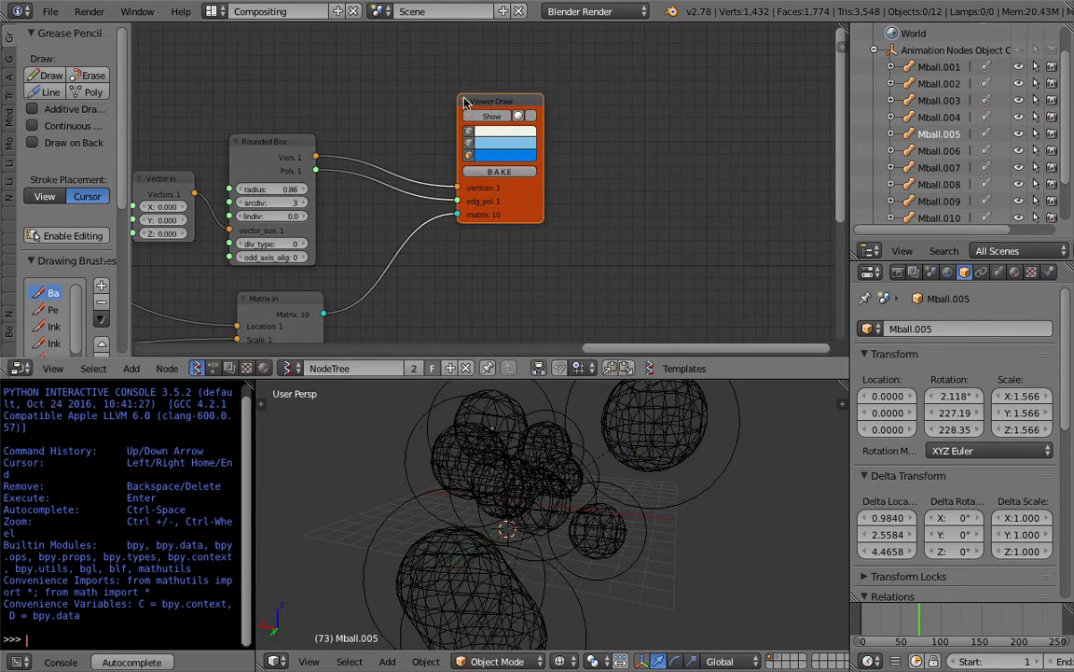
drag(467, 99, 409, 74)
Save the scene again through Save As in the BLENDER_20161230 folder
click(50, 12)
click(80, 157)
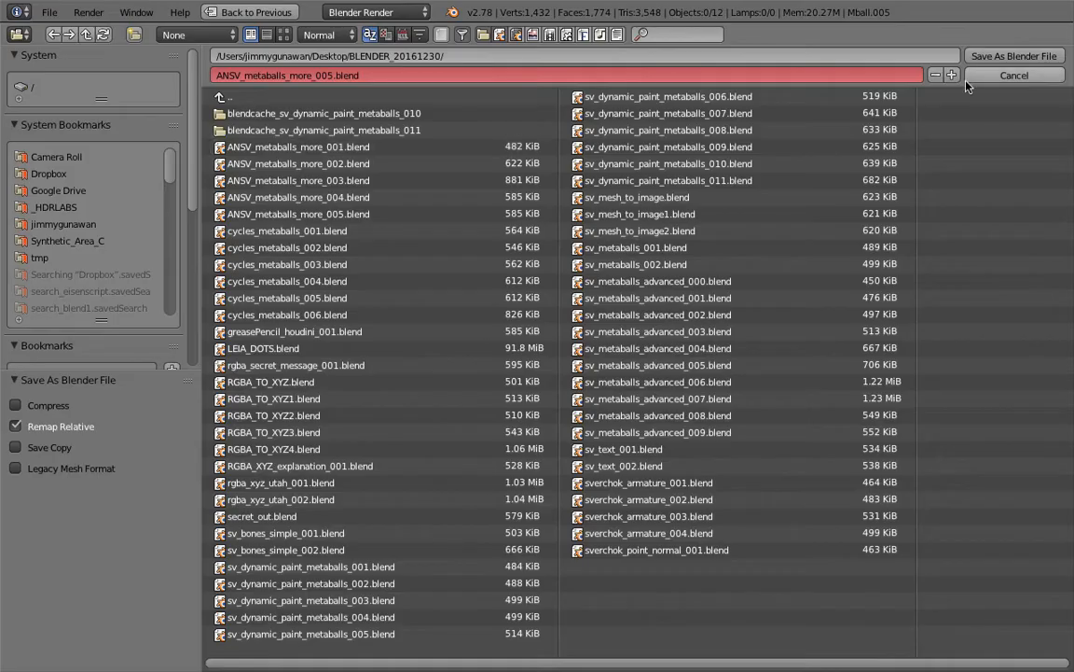
click(933, 49)
Add a Viewer BMeshMK2 node in the free space beyond the Viewer Draw node
middle_drag(661, 190, 635, 173)
key(shift+a)
click(603, 195)
key(BackSpace)
text(bmes)
key(Return)
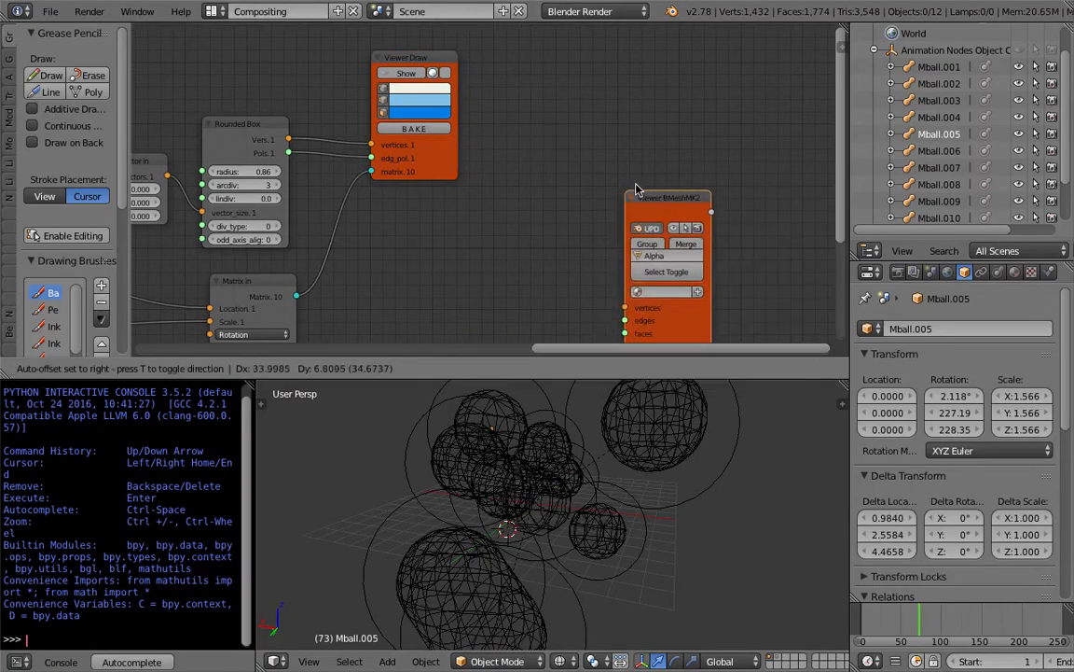
click(573, 153)
middle_drag(548, 177, 634, 130)
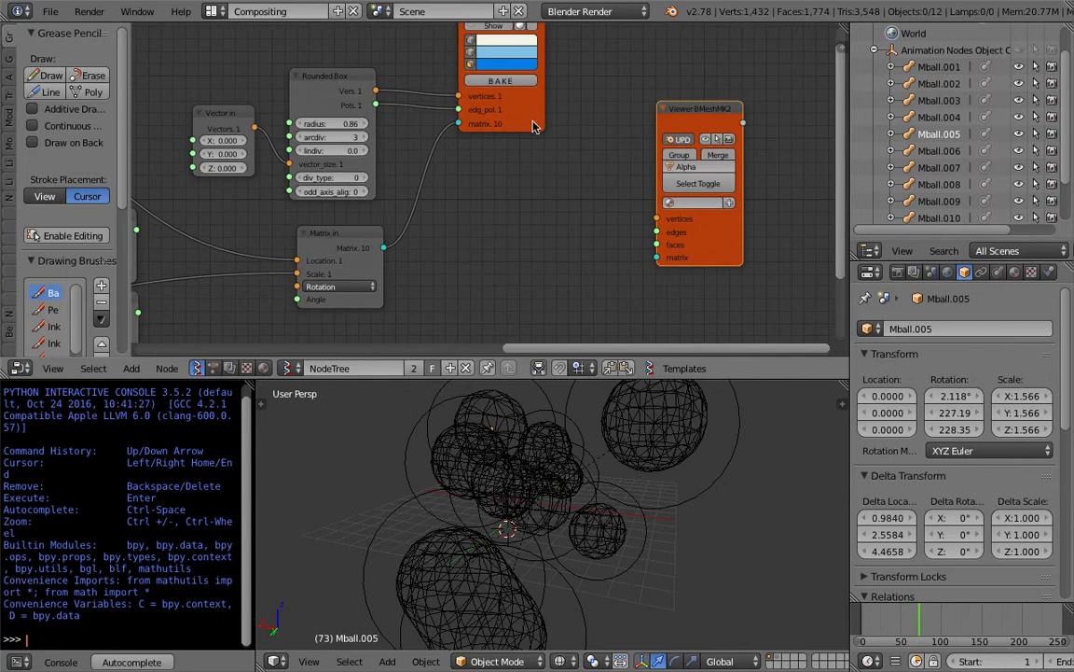
Connect the Rounded Box vertices and polygons and the Matrix in output to the vertices, faces and matrix inputs of Viewer BMeshMK2
drag(687, 113, 668, 119)
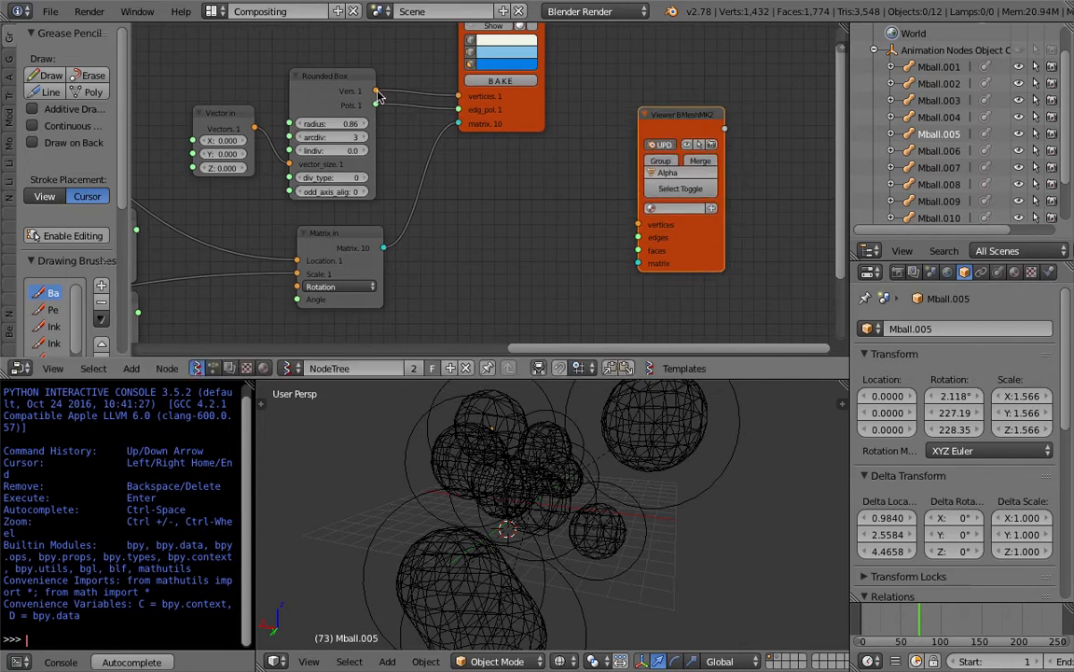
drag(378, 93, 504, 214)
scroll(433, 178, down, 1)
middle_drag(642, 438, 623, 446)
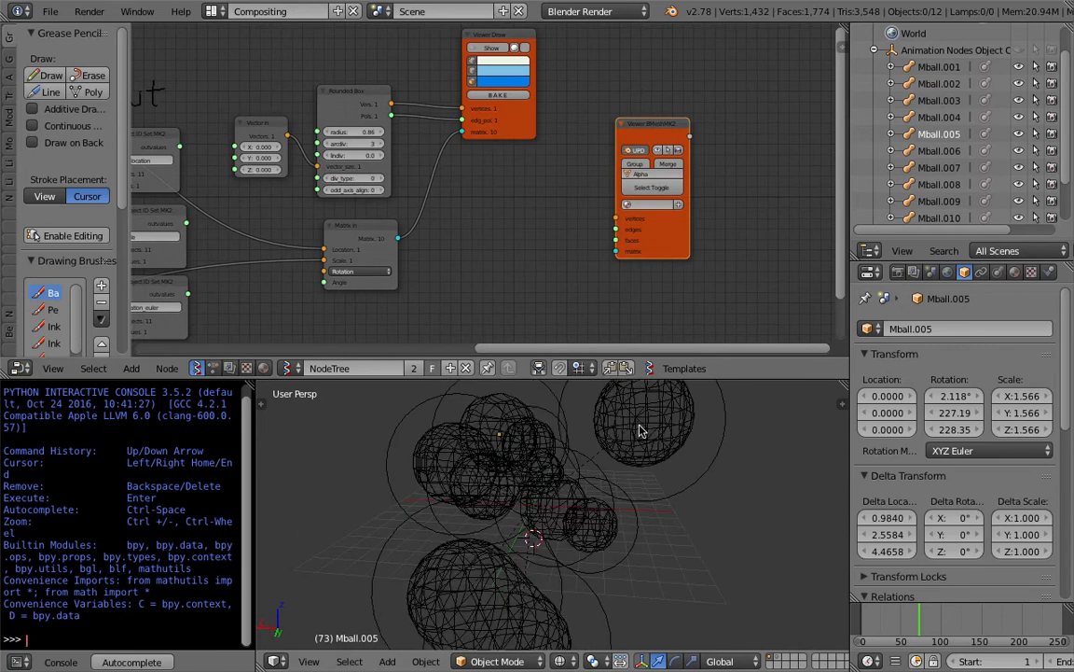
drag(353, 92, 357, 83)
middle_drag(362, 85, 370, 91)
drag(406, 106, 538, 262)
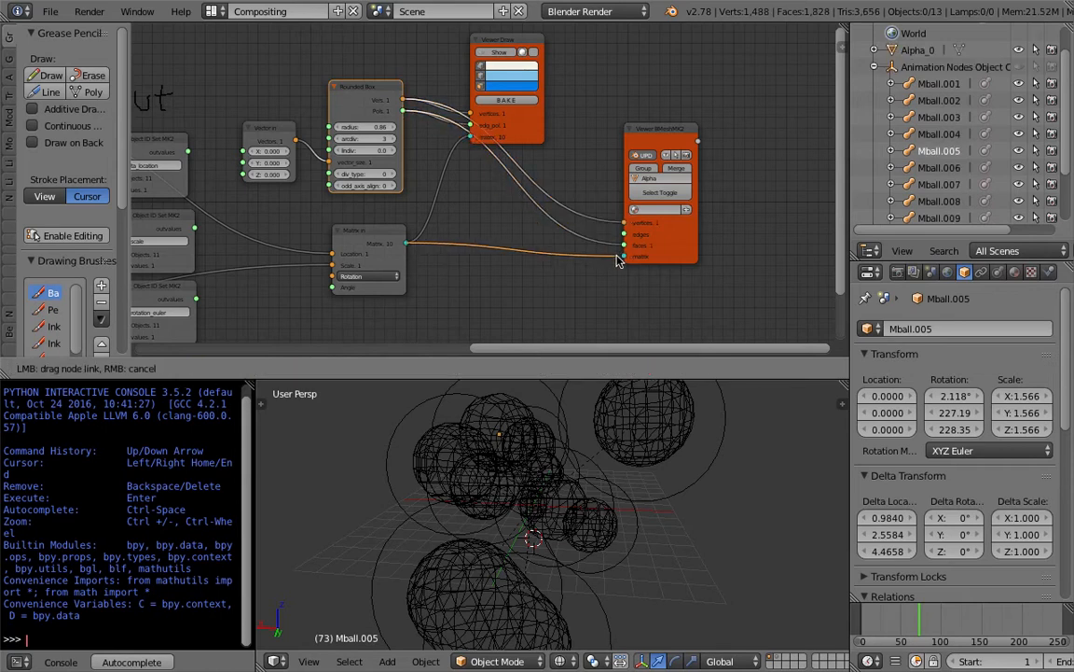
drag(619, 260, 621, 258)
Examine the Viewer BMeshMK2 node, the generated Alpha objects and the spheres in both wireframe and solid shading
scroll(748, 172, up, 4)
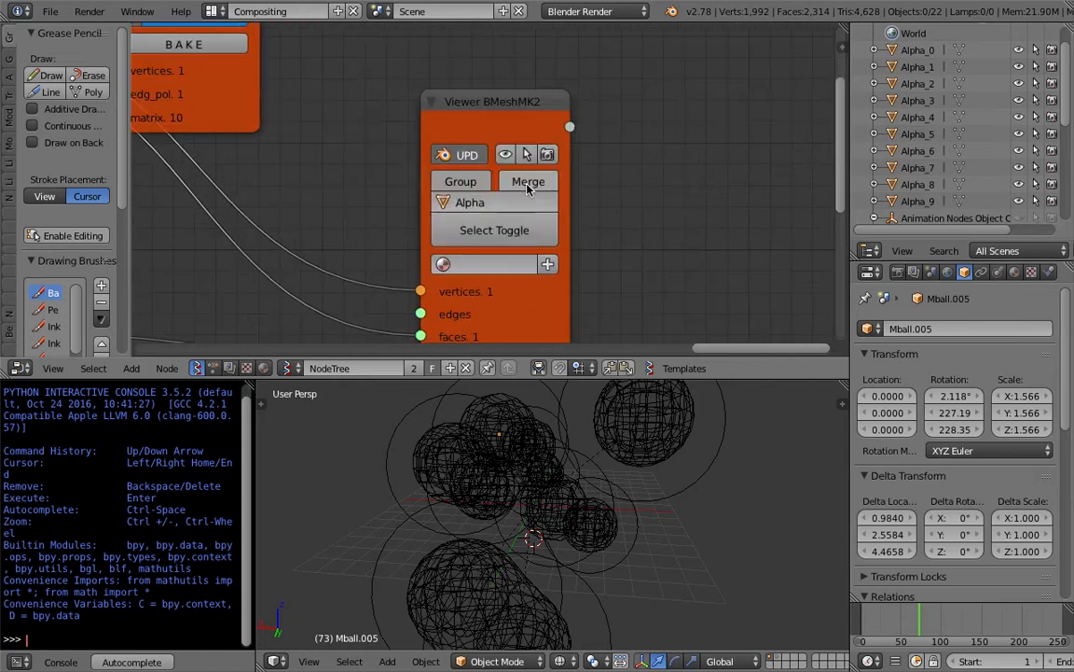
scroll(522, 215, up, 2)
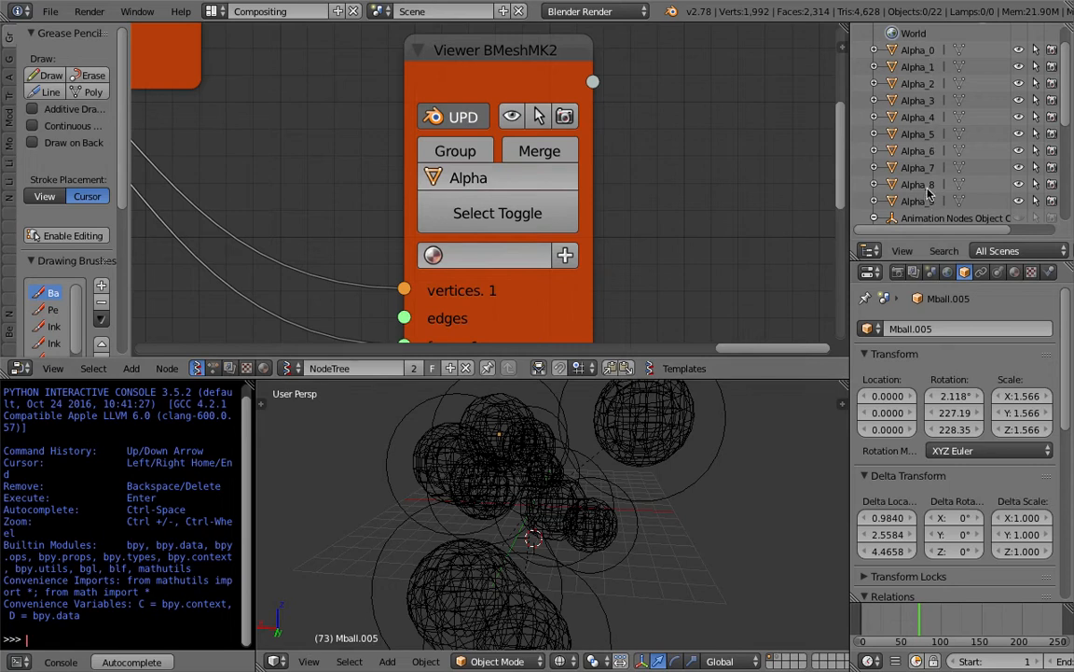
scroll(486, 256, down, 2)
middle_drag(487, 256, 575, 197)
scroll(623, 457, down, 2)
middle_drag(623, 457, 625, 487)
key(z)
key(z)
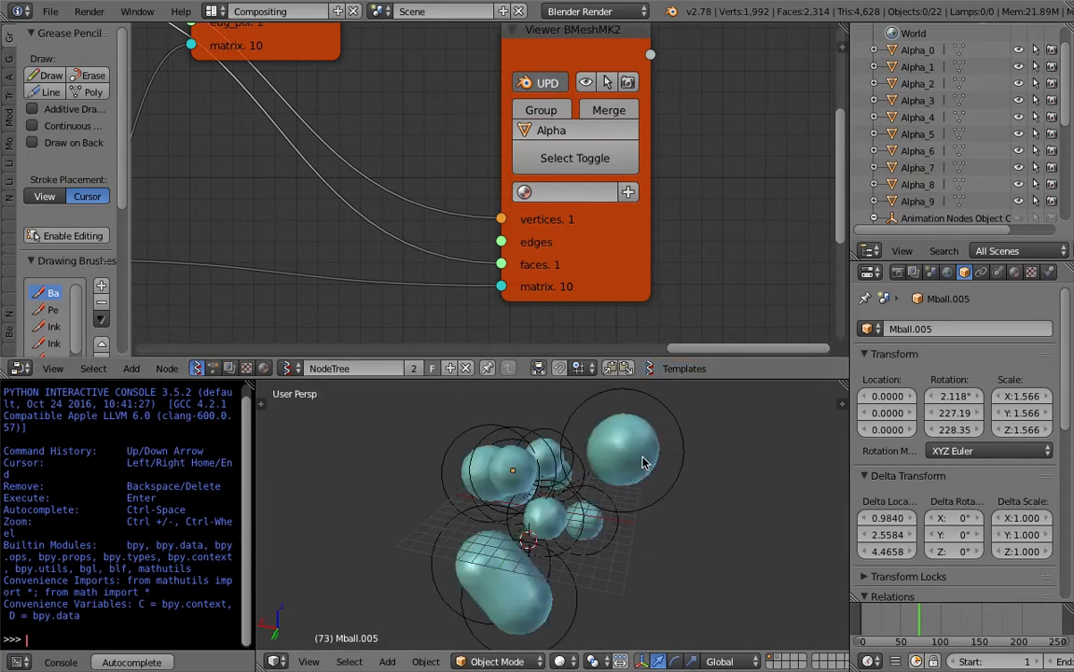
Select the generated Alpha_4 sphere in the 3D view and save the file over the existing one
key(a)
right_click(638, 452)
key(ctrl+s)
click(596, 425)
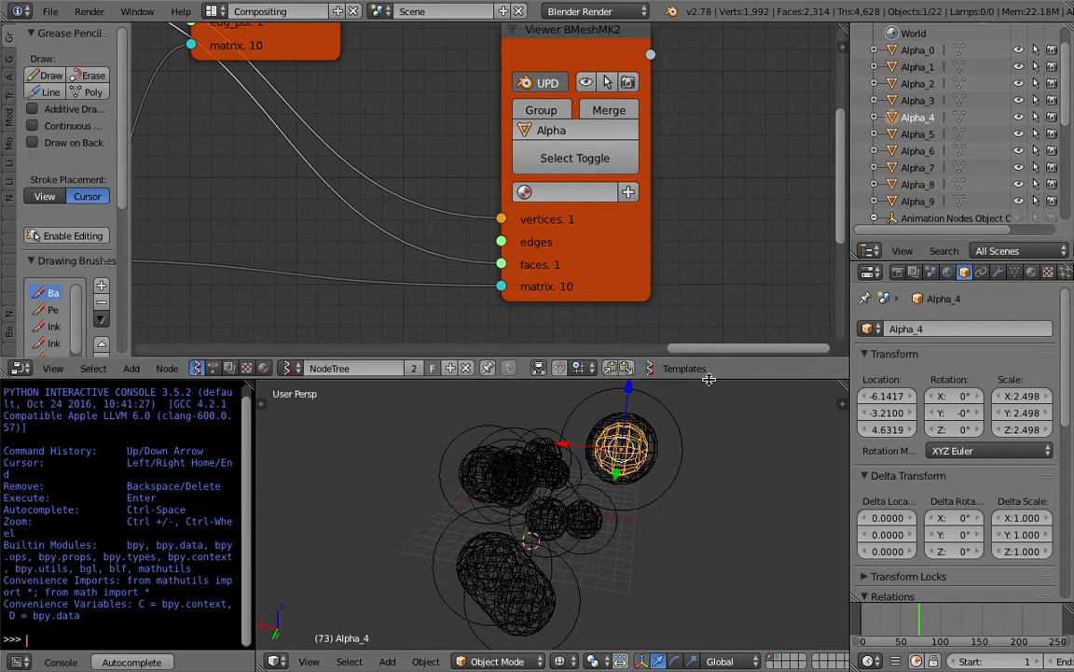
Enlarge the 3D view by shrinking the node editor, and save the file again
drag(709, 379, 695, 321)
scroll(650, 407, down, 3)
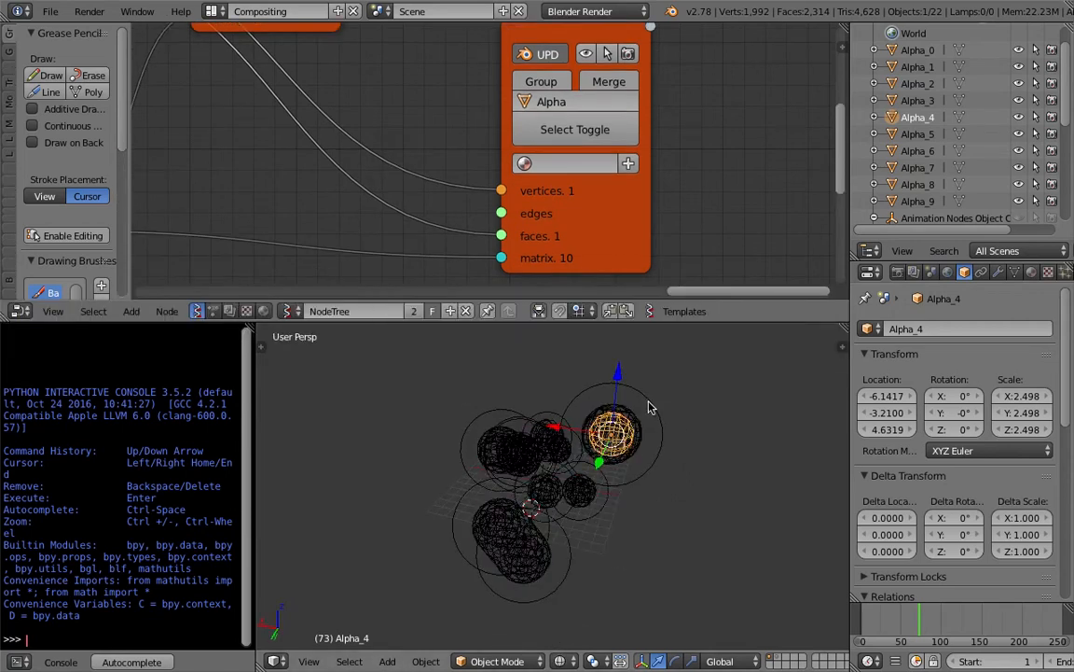
scroll(367, 152, down, 3)
middle_drag(366, 151, 558, 156)
key(ctrl+s)
click(558, 155)
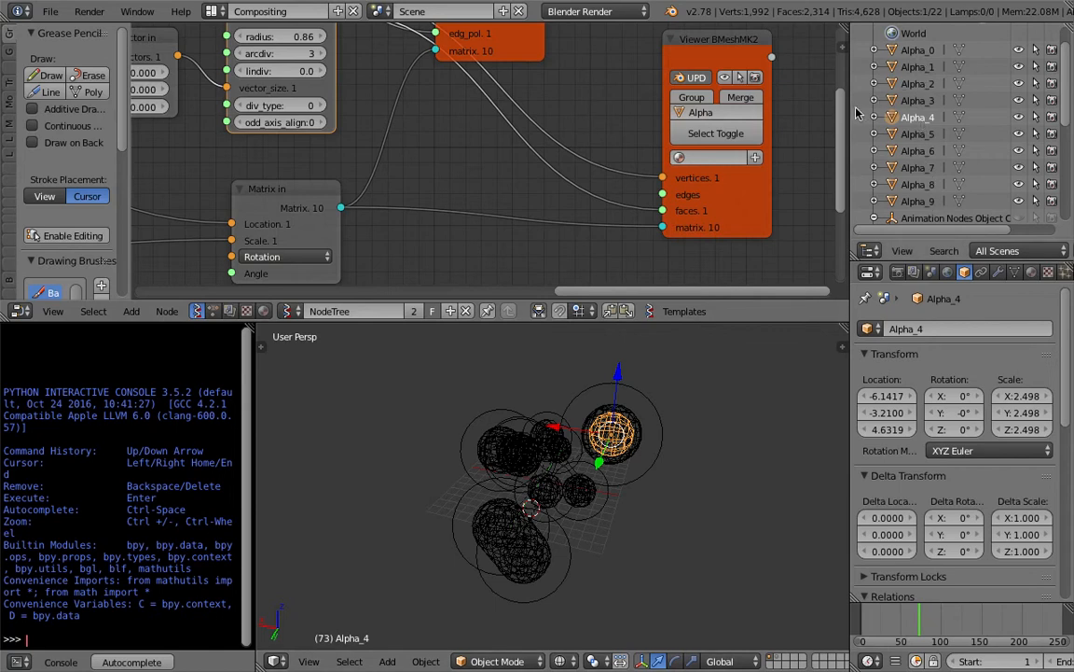
Enlarge the outliner and properties area and show the physics settings of Alpha_0
drag(849, 108, 786, 122)
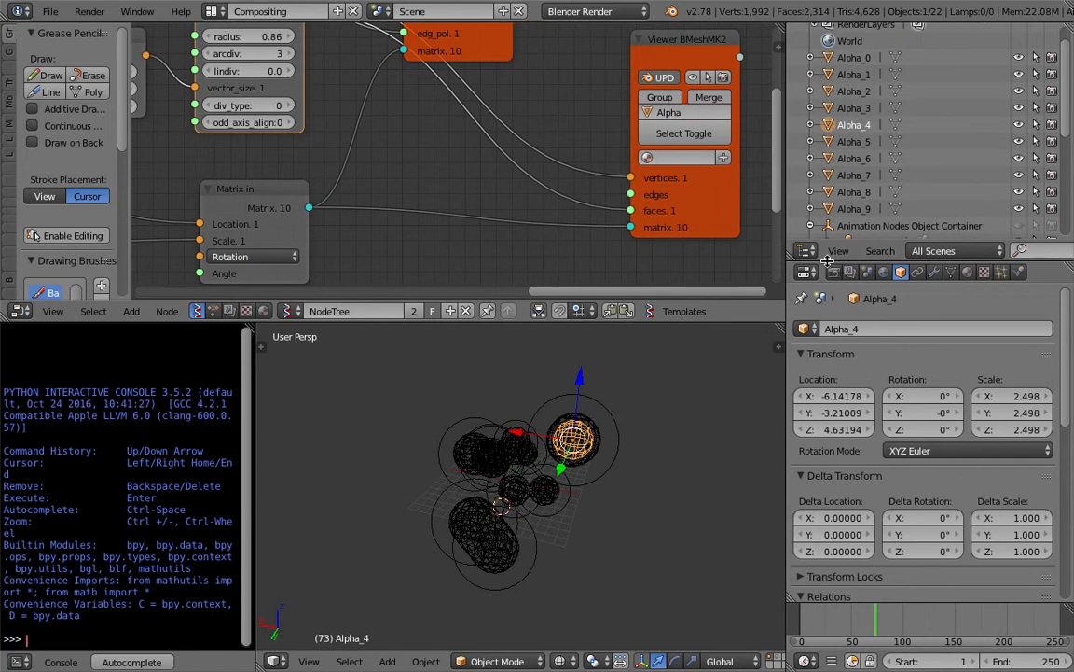
drag(827, 260, 833, 305)
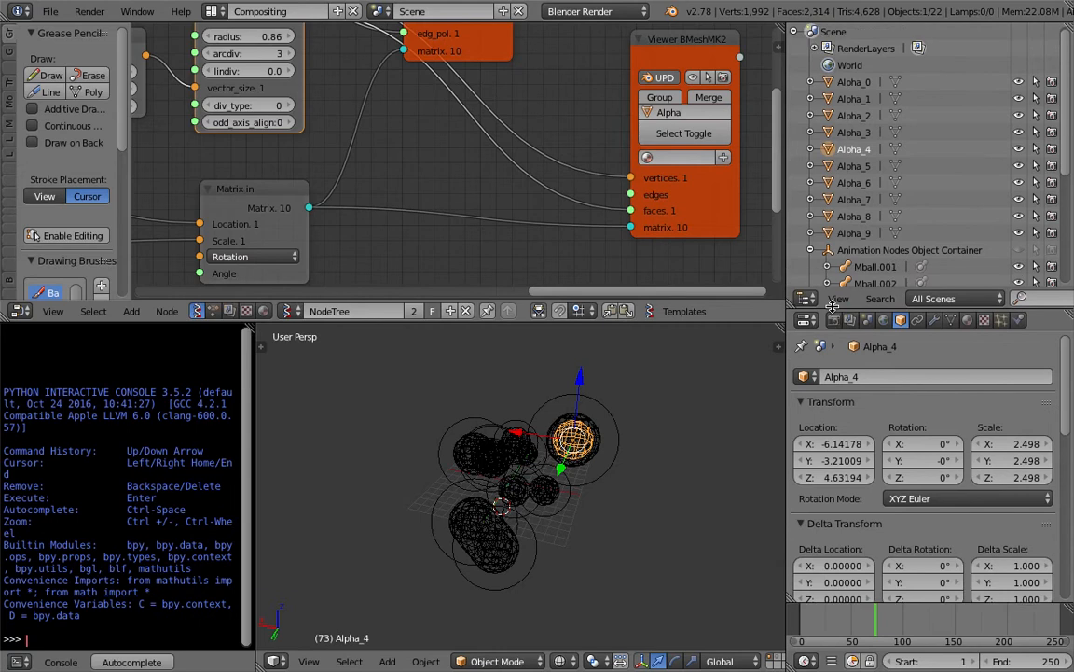
click(855, 83)
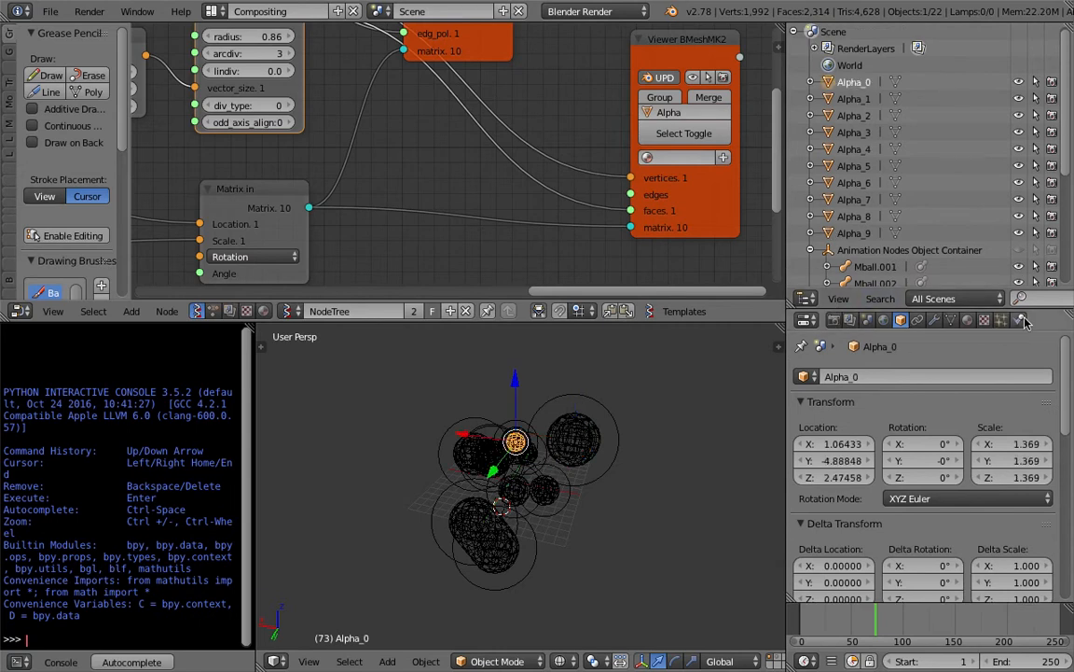
click(1021, 320)
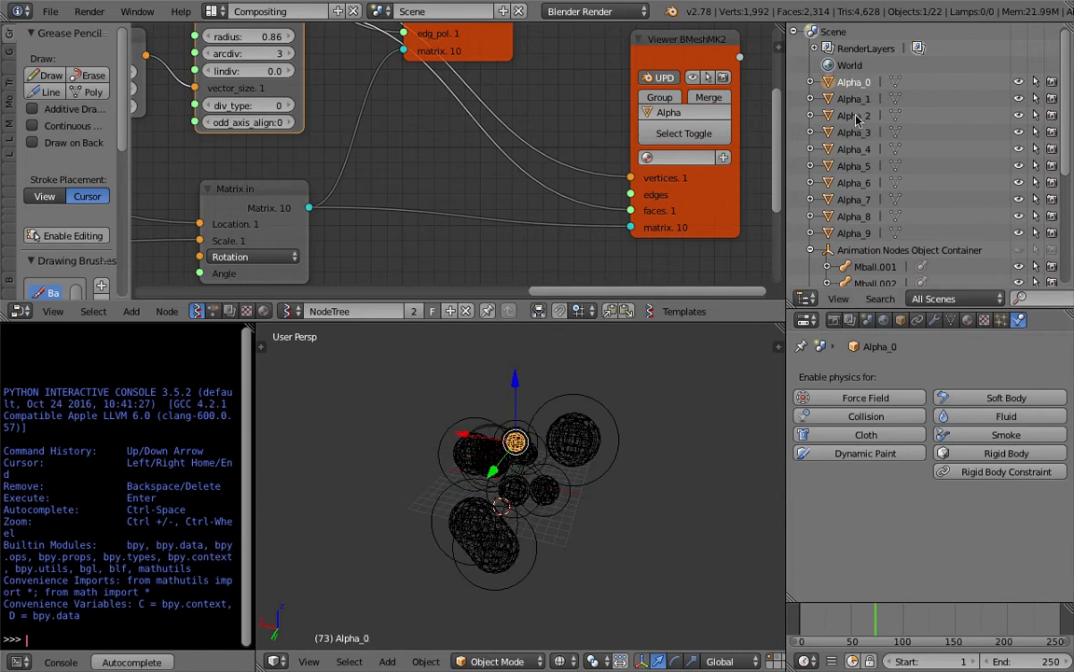
Enable Dynamic Paint on Alpha_0, add a brush and set its paint color to red
middle_drag(518, 176, 422, 210)
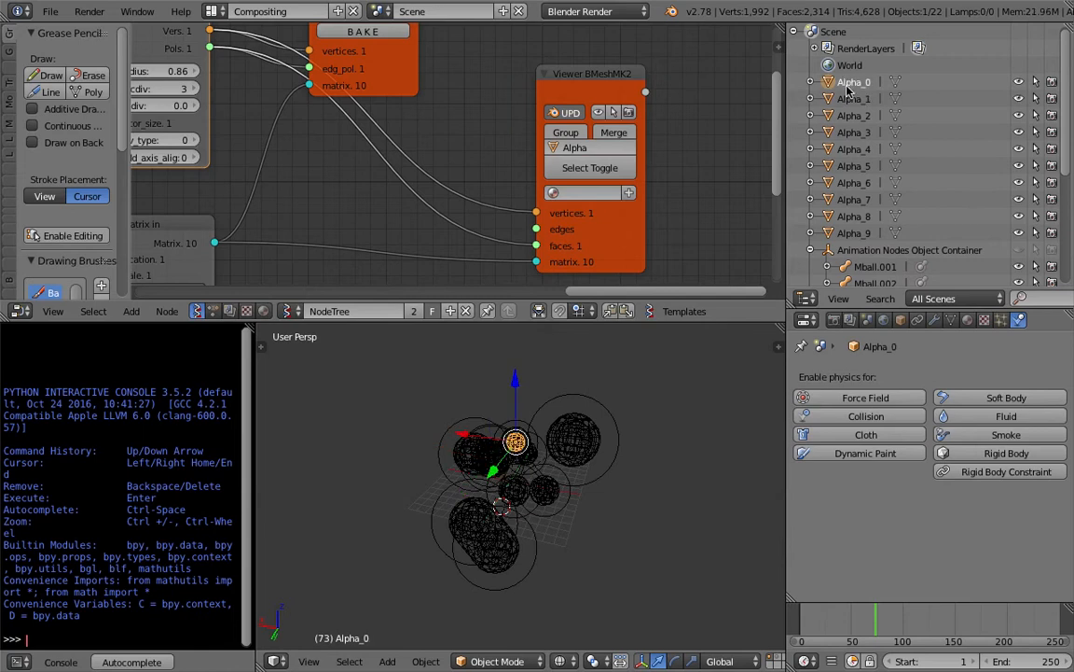
click(865, 453)
click(989, 518)
click(942, 543)
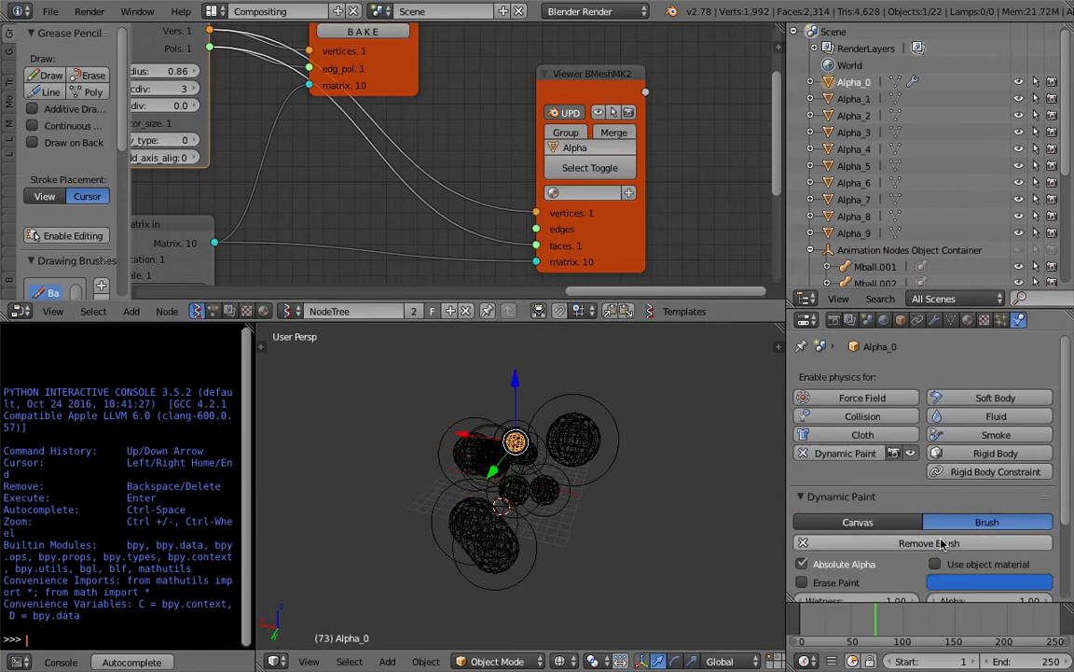
scroll(938, 546, down, 2)
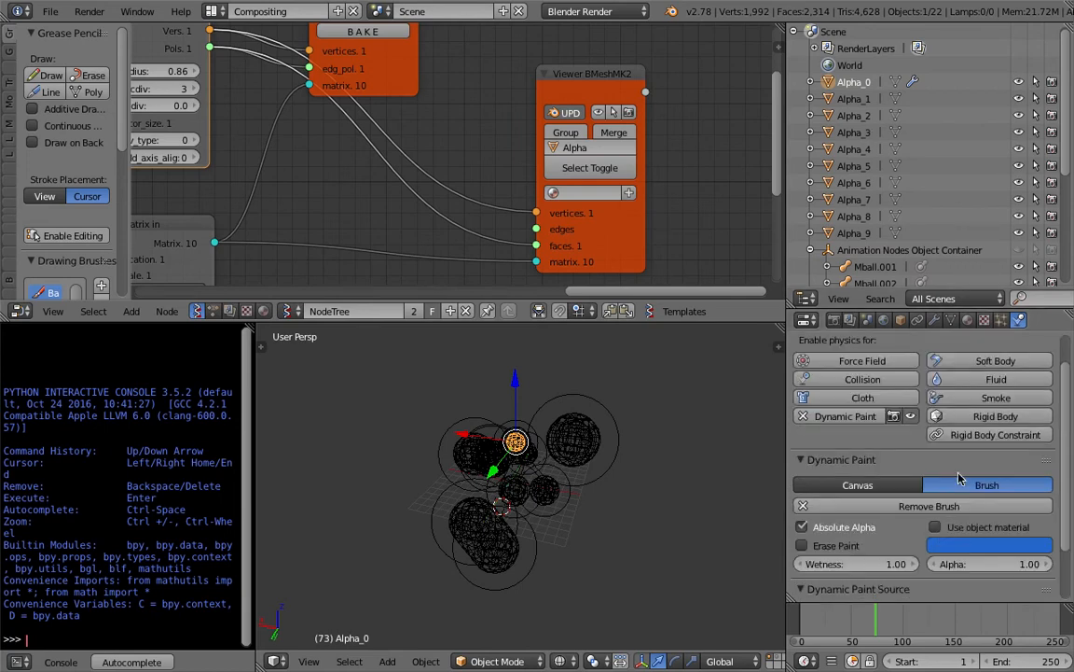
click(978, 546)
click(967, 422)
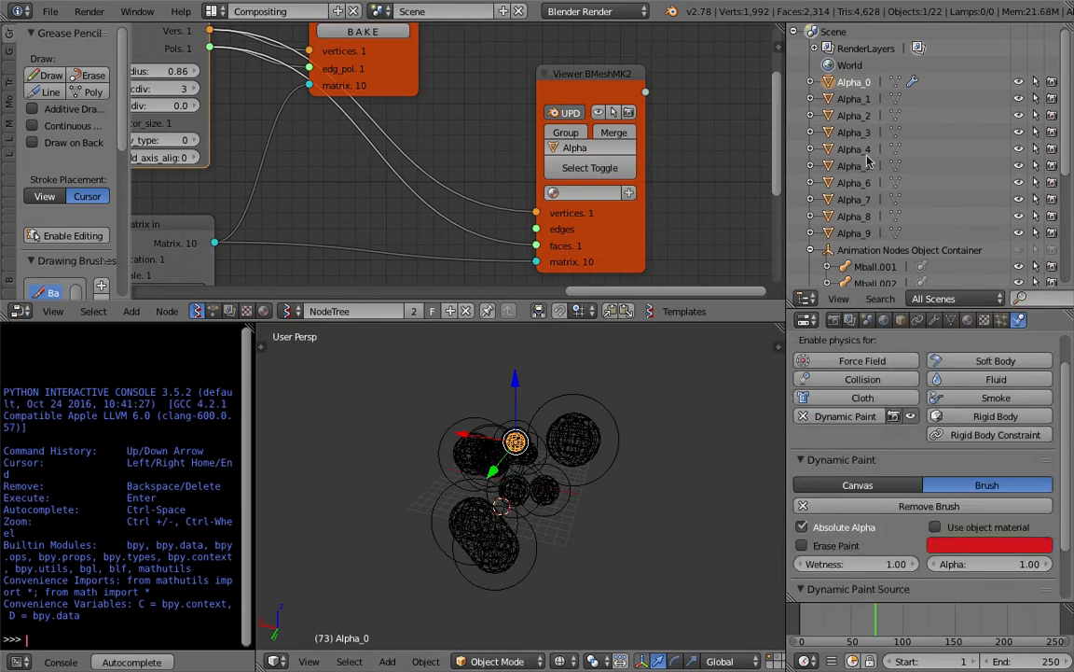
Give Alpha_1 a Dynamic Paint brush with an orange paint color (R 0.800, G 0.371, B 0.000)
click(854, 98)
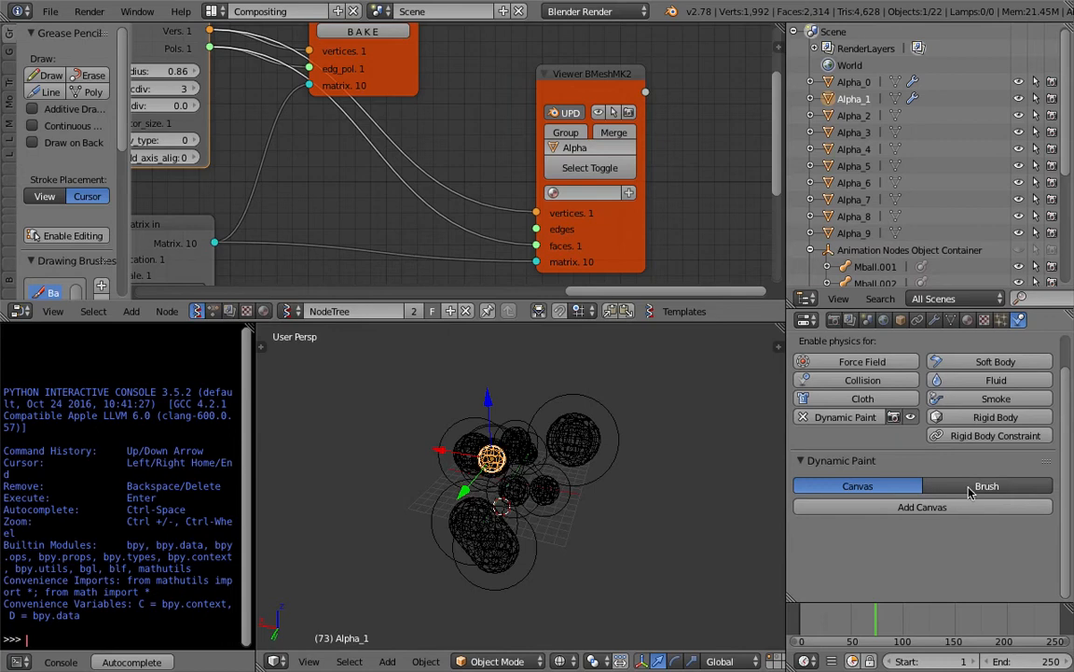
click(970, 488)
click(973, 545)
click(961, 426)
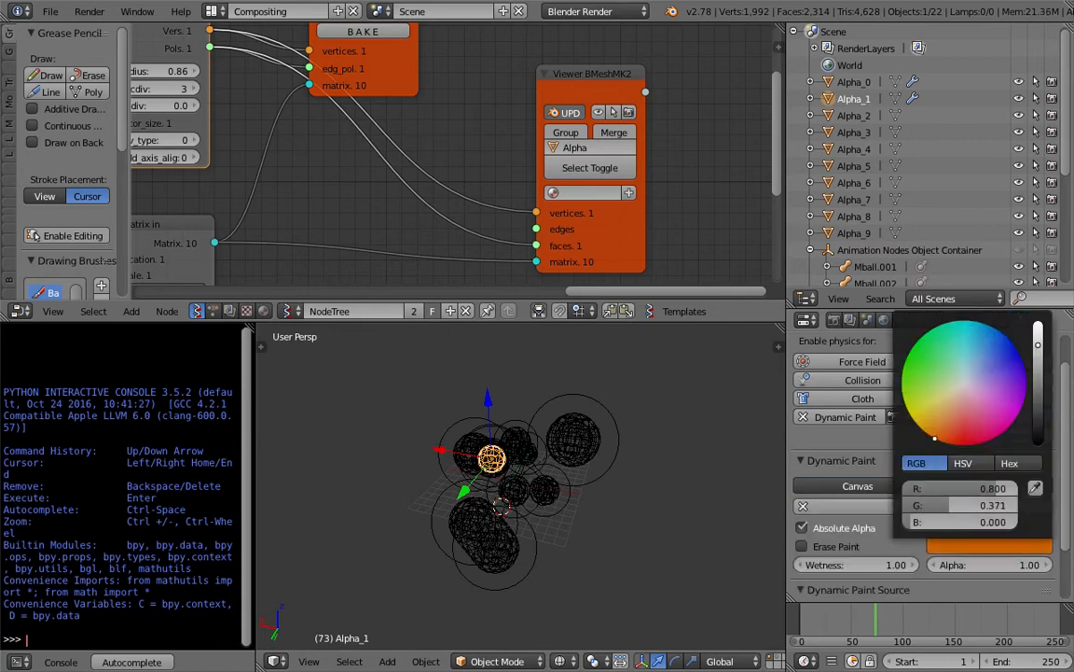
Give Alpha_2 a Dynamic Paint brush with a yellow paint color (R 0.800, G 0.740, B 0.000)
click(854, 116)
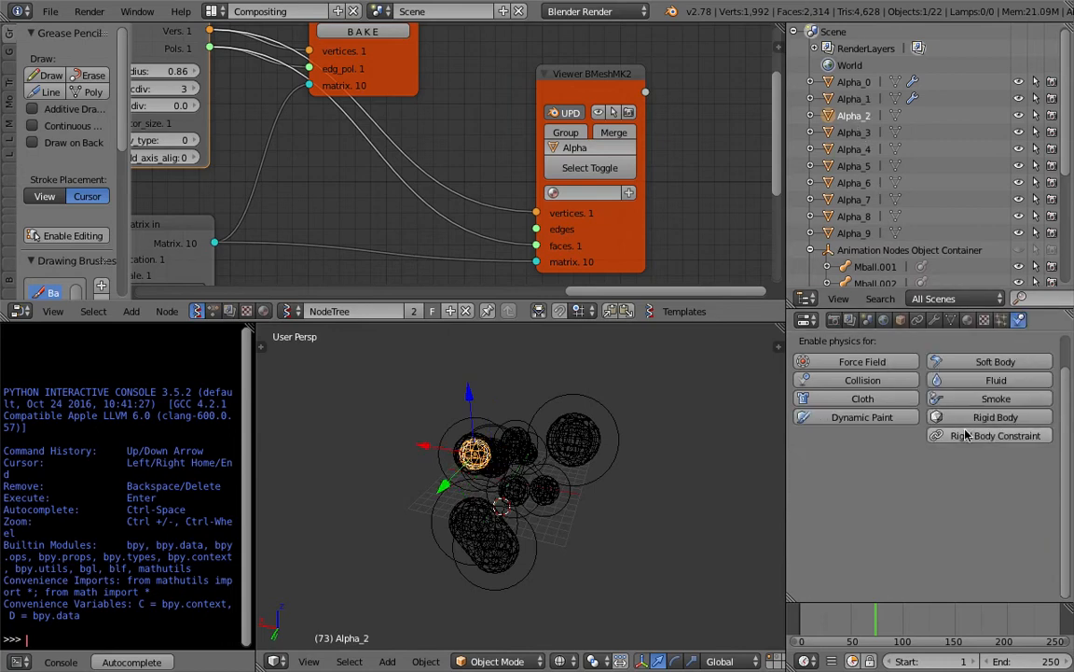
click(854, 417)
click(975, 486)
click(967, 505)
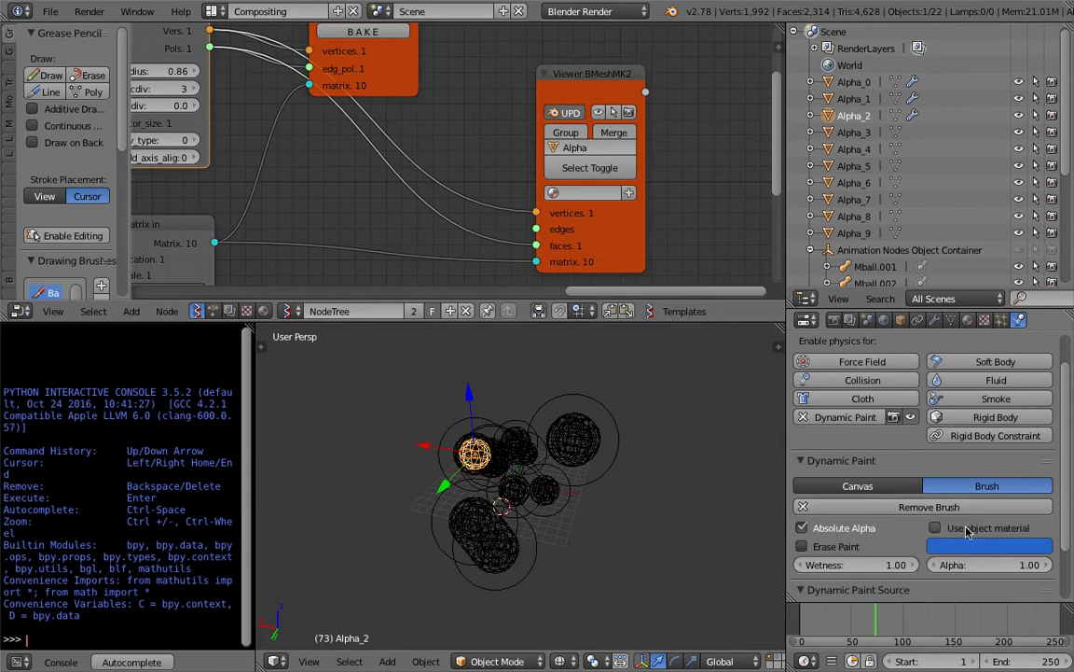
click(972, 546)
click(913, 418)
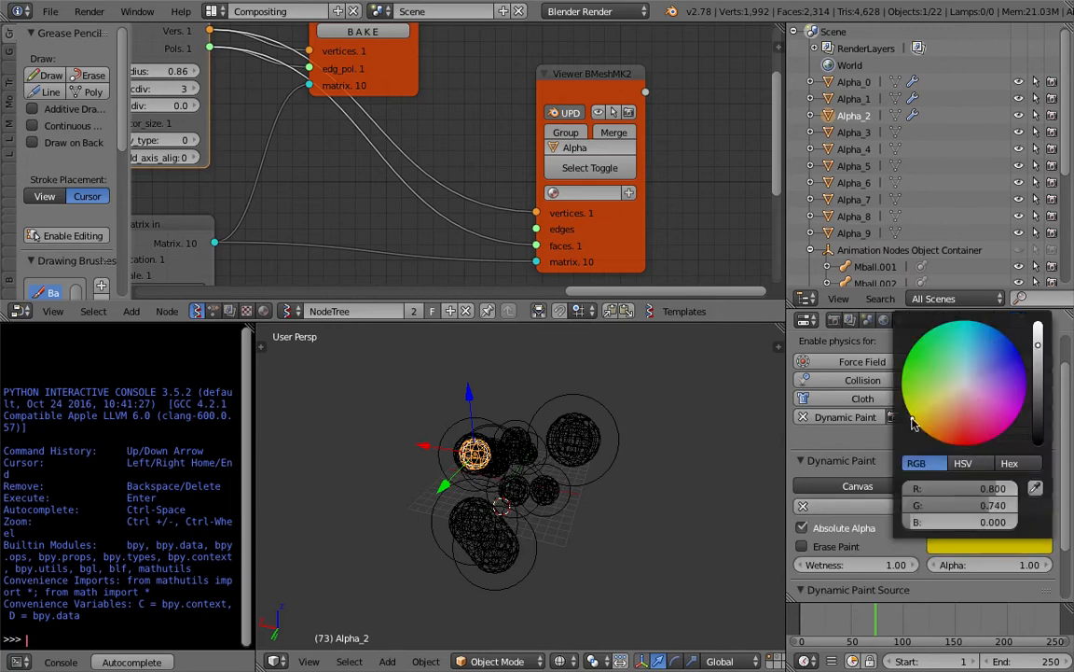
Enable Dynamic Paint on Alpha_3, add a brush and change its paint color
click(858, 134)
click(862, 418)
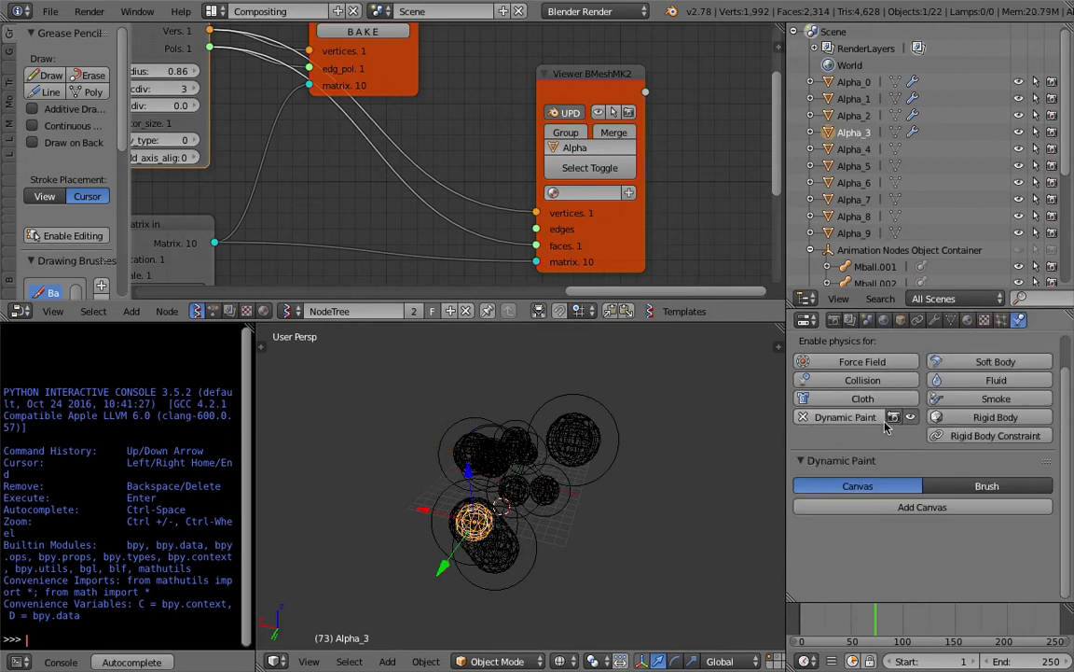
click(951, 485)
click(933, 507)
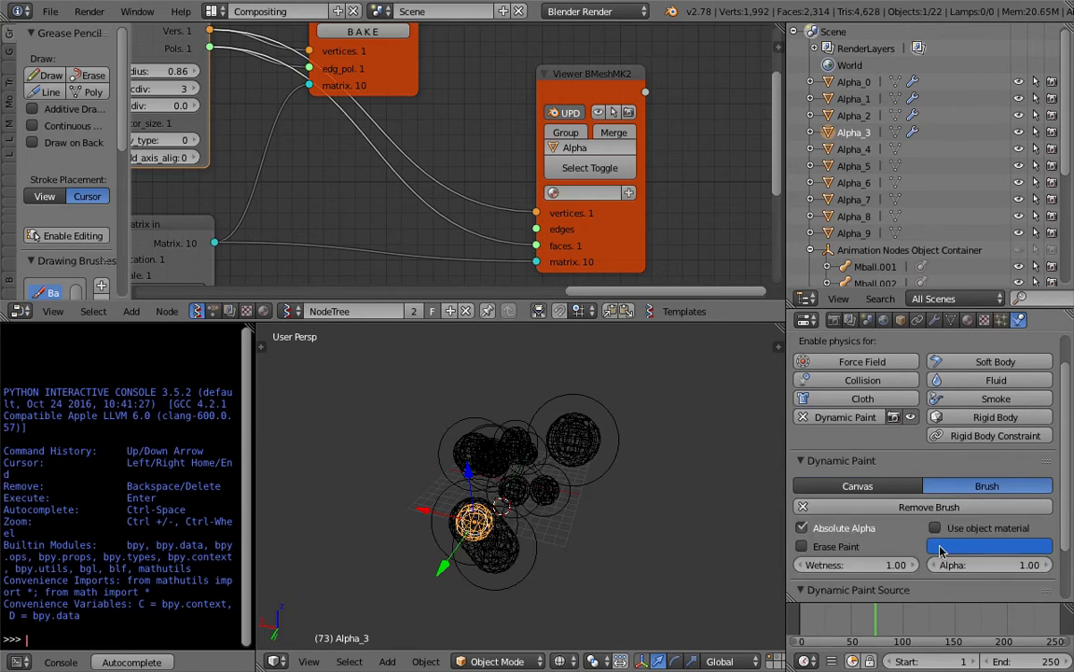
click(936, 546)
click(906, 372)
Enable Dynamic Paint on Alpha_4, add a brush and change its paint color
click(857, 152)
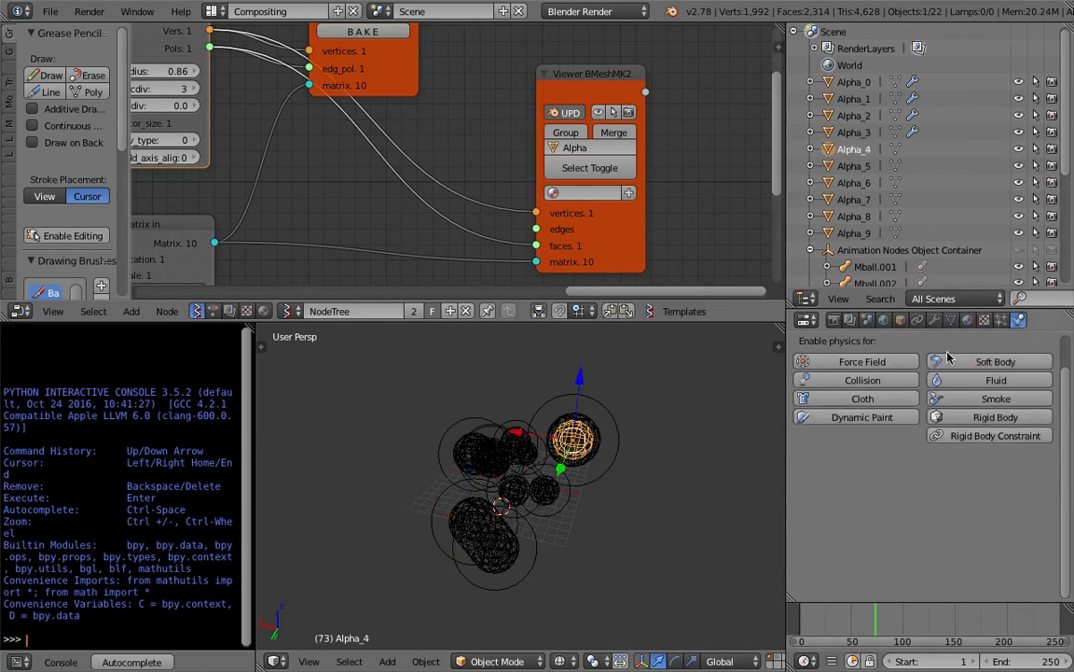
click(903, 418)
click(980, 486)
click(924, 504)
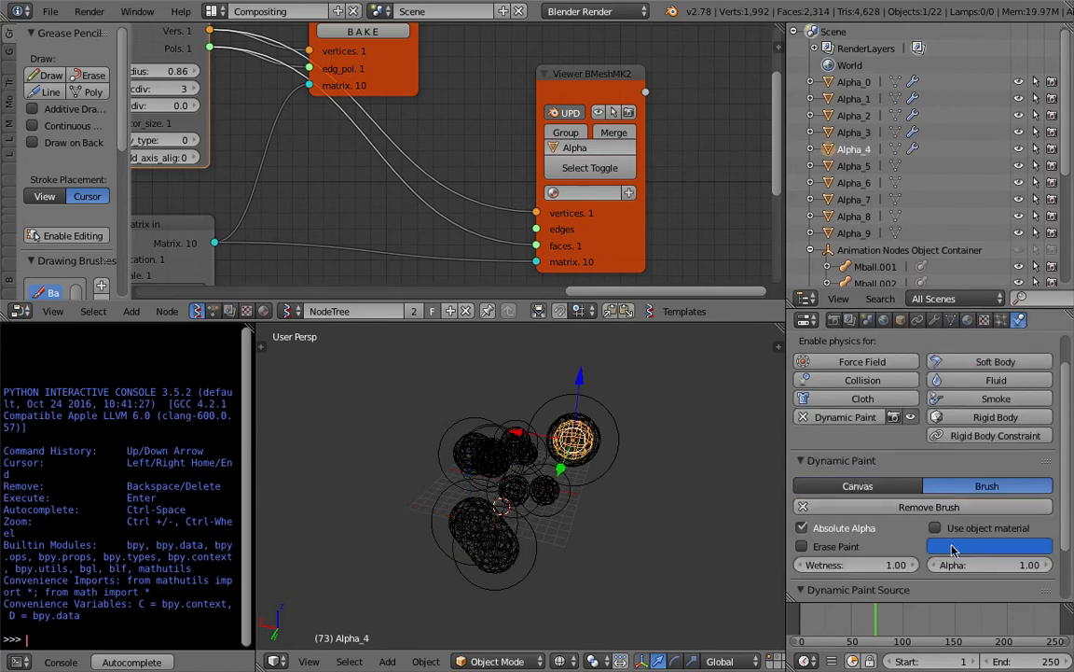
click(942, 547)
click(925, 414)
Give Alpha_5 a Dynamic Paint brush with a cyan paint color (R 0.000, G 0.800, B 0.778)
click(854, 166)
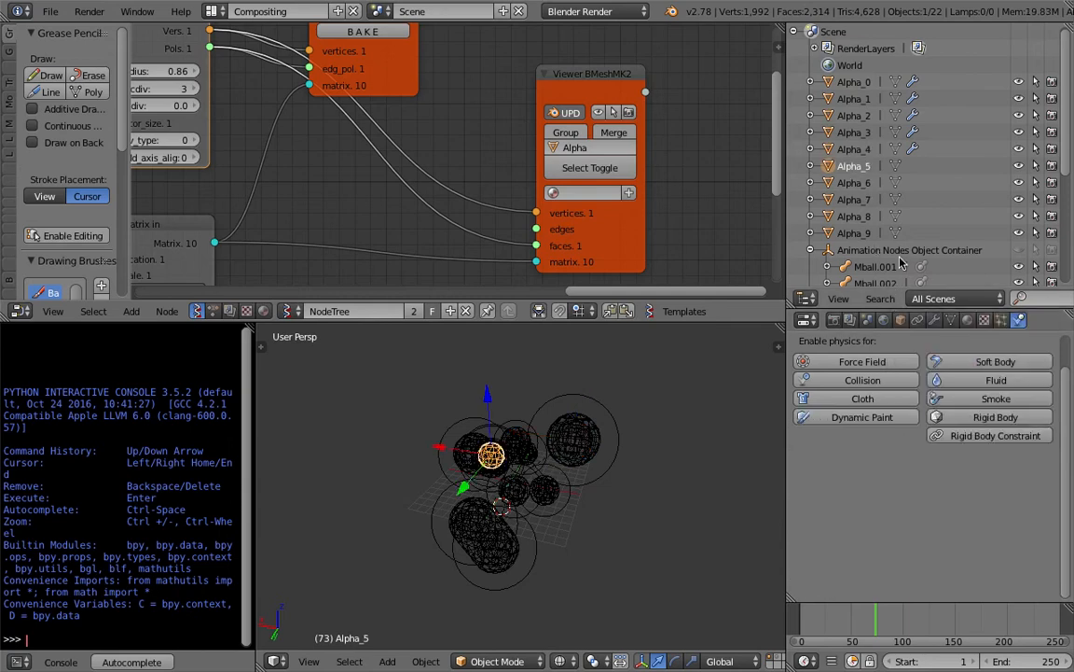
click(886, 418)
click(938, 515)
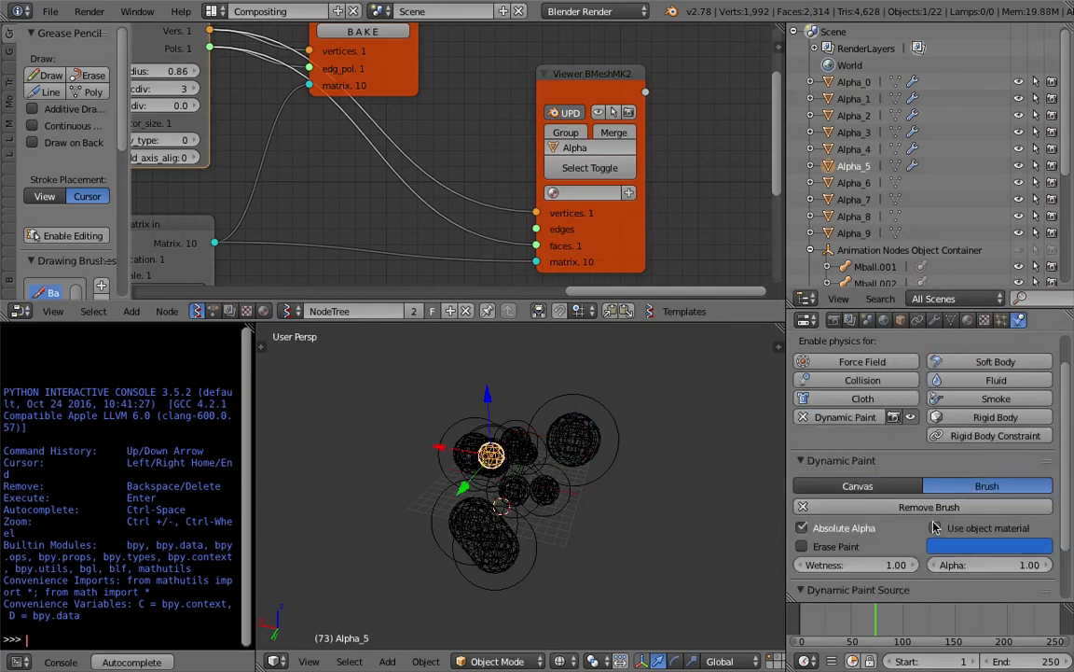
click(942, 547)
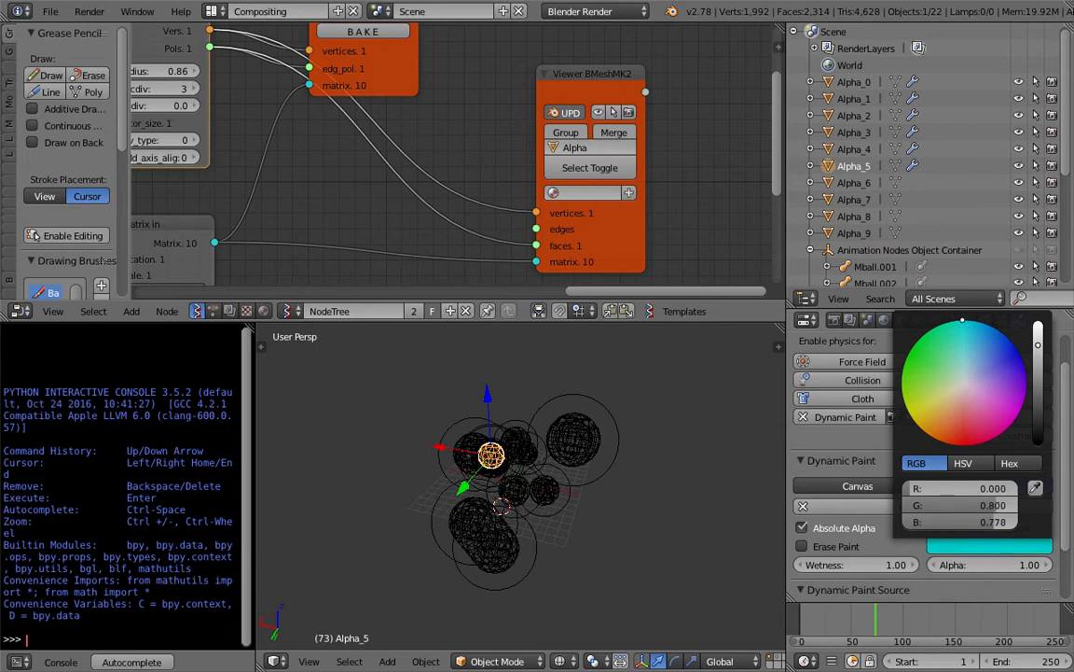
Give Alpha_6 a Dynamic Paint brush with a deep blue paint color (R 0.114, G 0.000, B 0.800)
click(855, 183)
click(845, 417)
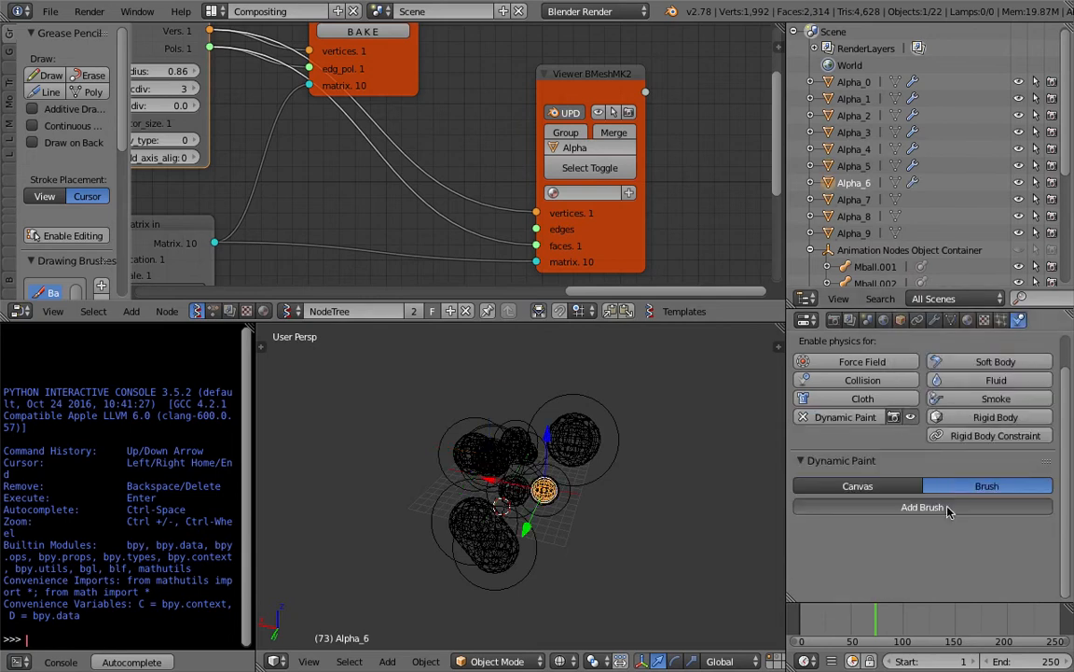
click(947, 509)
click(948, 546)
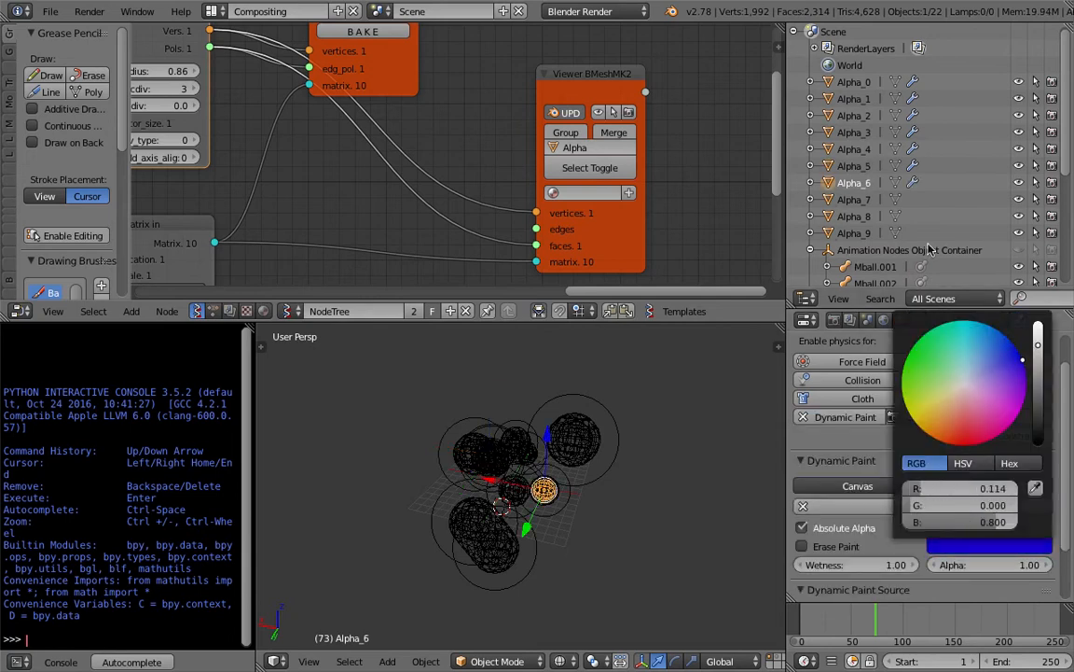
Enable Dynamic Paint on Alpha_7, add a brush and open its paint color for editing
click(854, 199)
click(896, 417)
click(987, 485)
click(947, 509)
click(949, 543)
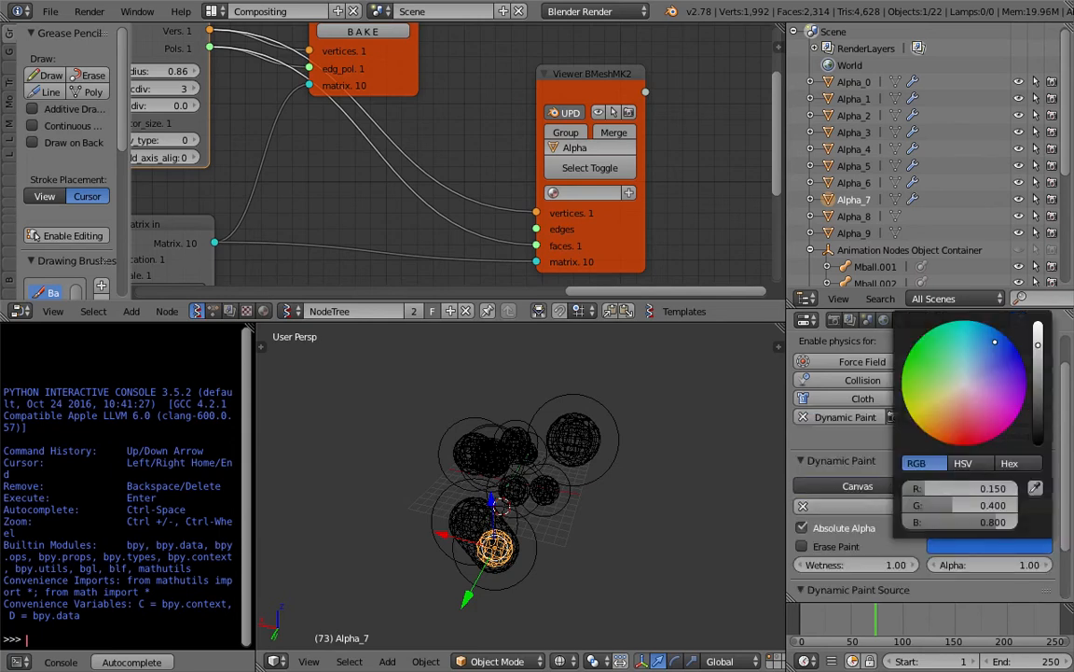
Enable Dynamic Paint on Alpha_8, add a brush and set its paint color to crimson red
click(855, 216)
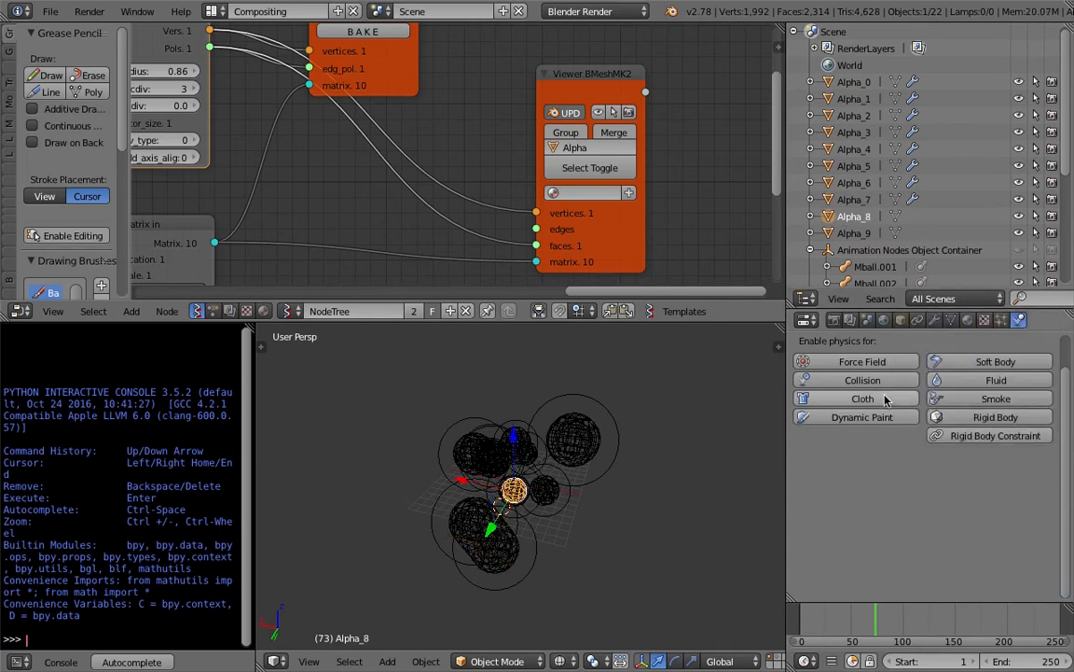
click(987, 486)
click(922, 506)
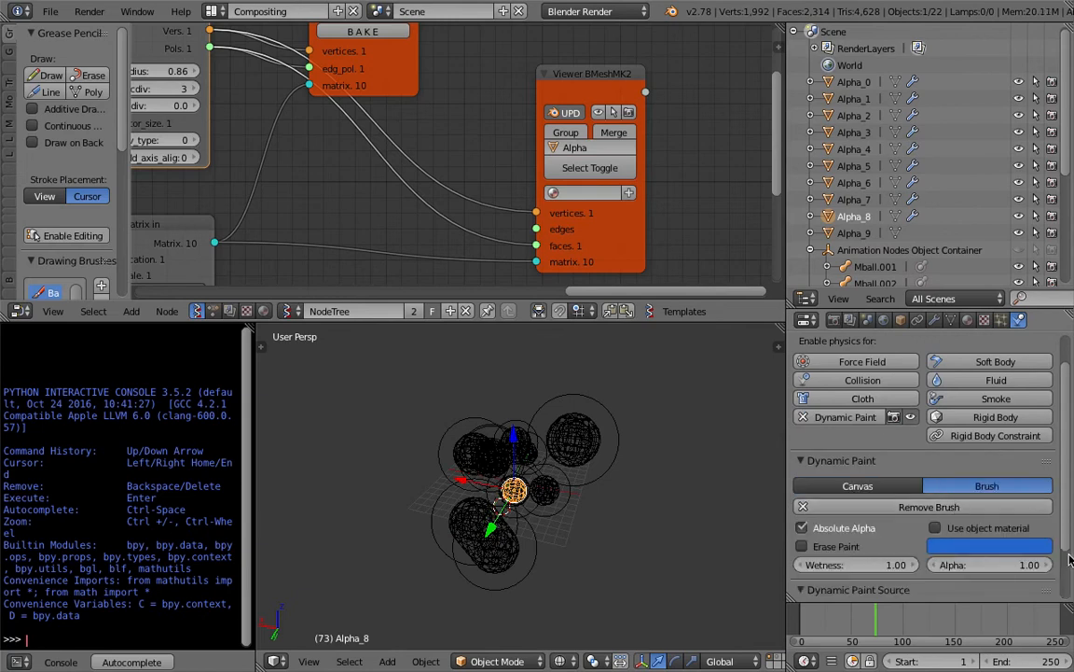
click(961, 546)
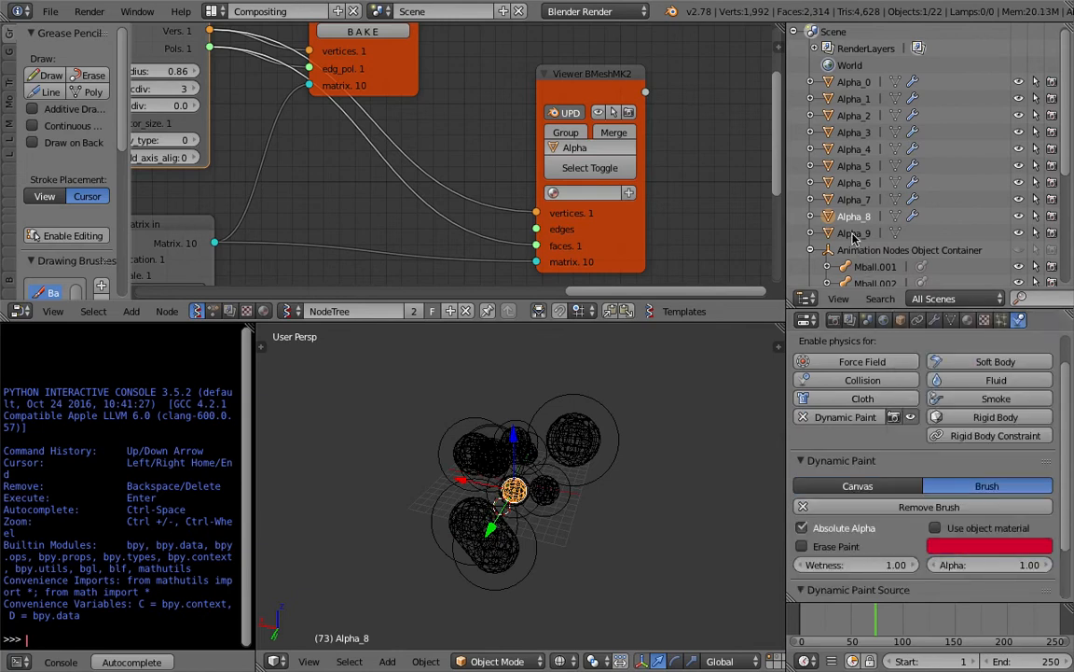
Enable Dynamic Paint on Alpha_9, add a brush and choose a new paint color for it
click(854, 234)
click(933, 486)
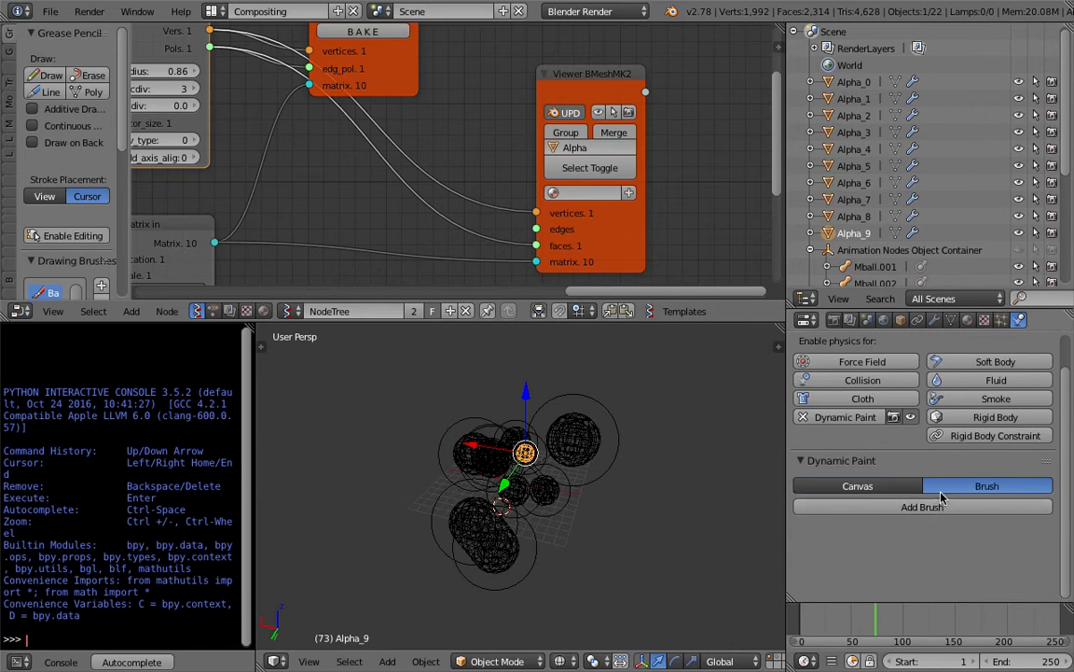
click(919, 507)
click(965, 548)
mouse_move(976, 424)
mouse_down()
mouse_move(956, 436)
mouse_move(985, 437)
mouse_up()
Save over ANSV_metaballs_more_006.blend and check the Dynamic Paint brush settings of the other Alpha spheres
key(ctrl+s)
click(630, 449)
click(850, 215)
click(852, 198)
click(856, 114)
click(856, 98)
click(856, 83)
scroll(632, 439, up, 4)
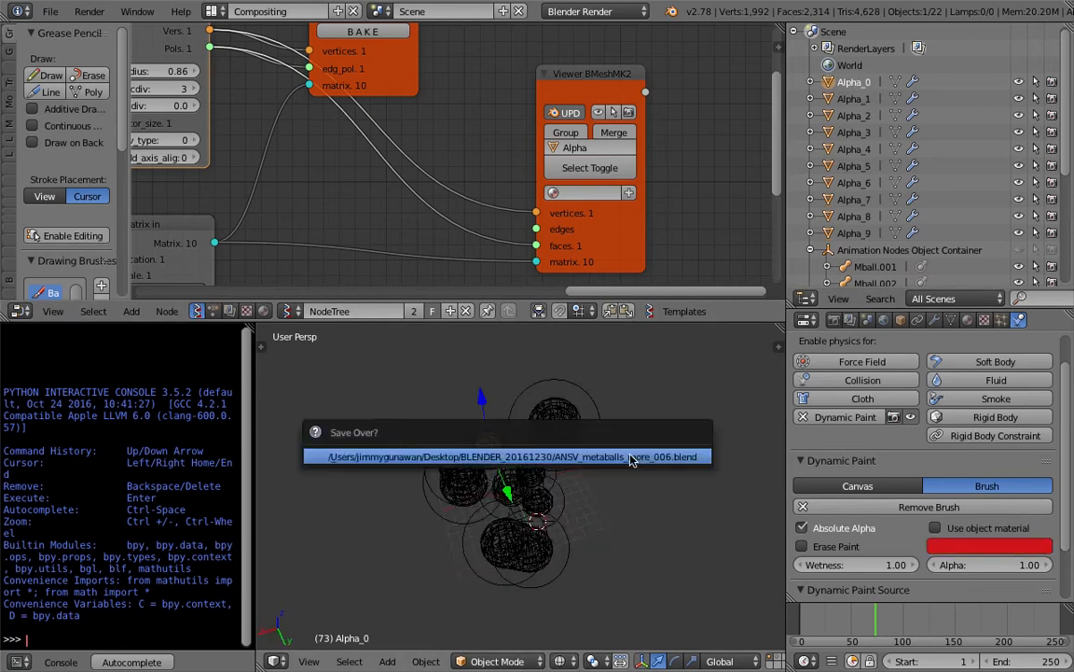
Switch the viewport to solid shading and save the scene as ANSV_metaballs_more_007.blend
key(z)
middle_drag(546, 471, 461, 429)
right_click(571, 375)
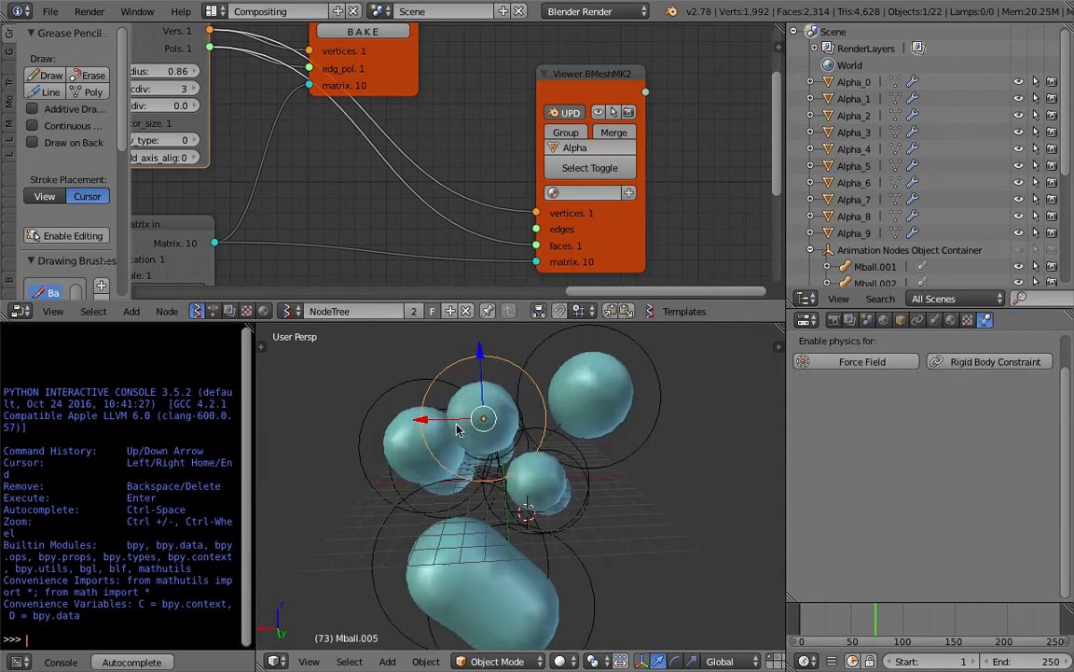
click(49, 15)
click(89, 143)
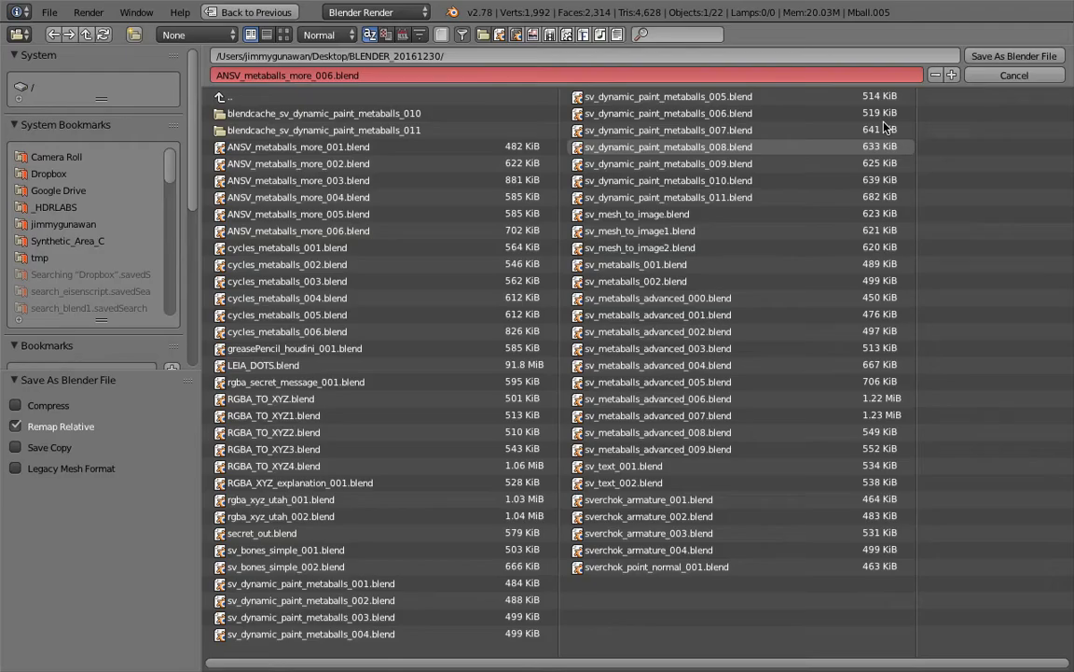
key(KP_Add)
click(974, 58)
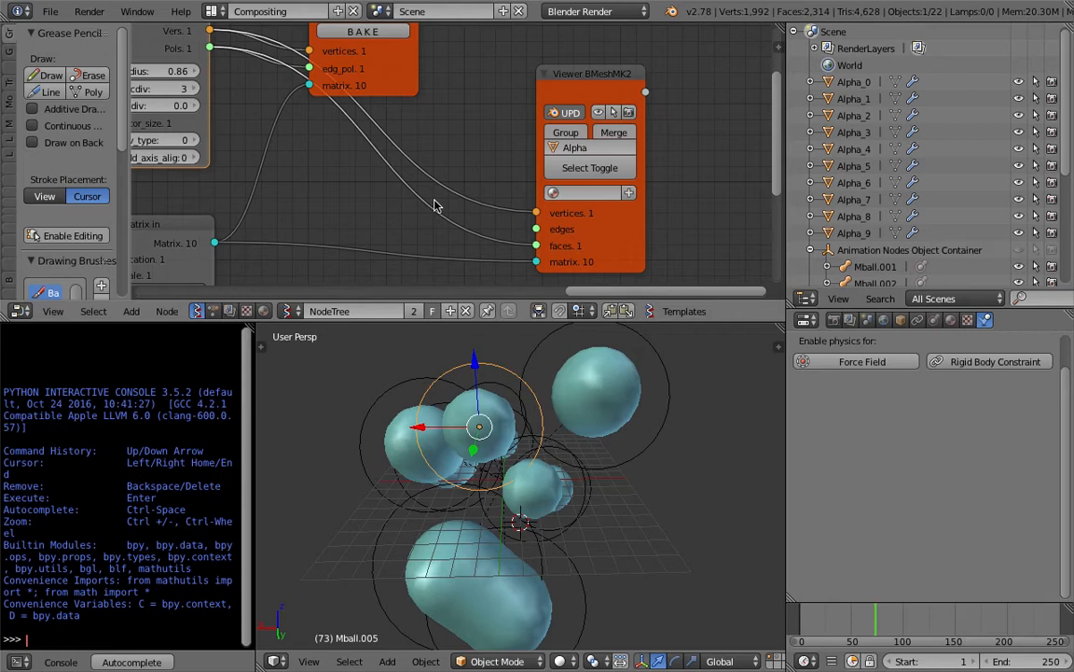
Select the Mball metaball in the 3D view and save the file
scroll(512, 193, down, 2)
middle_drag(428, 192, 571, 191)
scroll(440, 201, down, 1)
right_click(559, 388)
middle_drag(559, 388, 572, 453)
key(ctrl+s)
click(572, 451)
scroll(573, 438, down, 3)
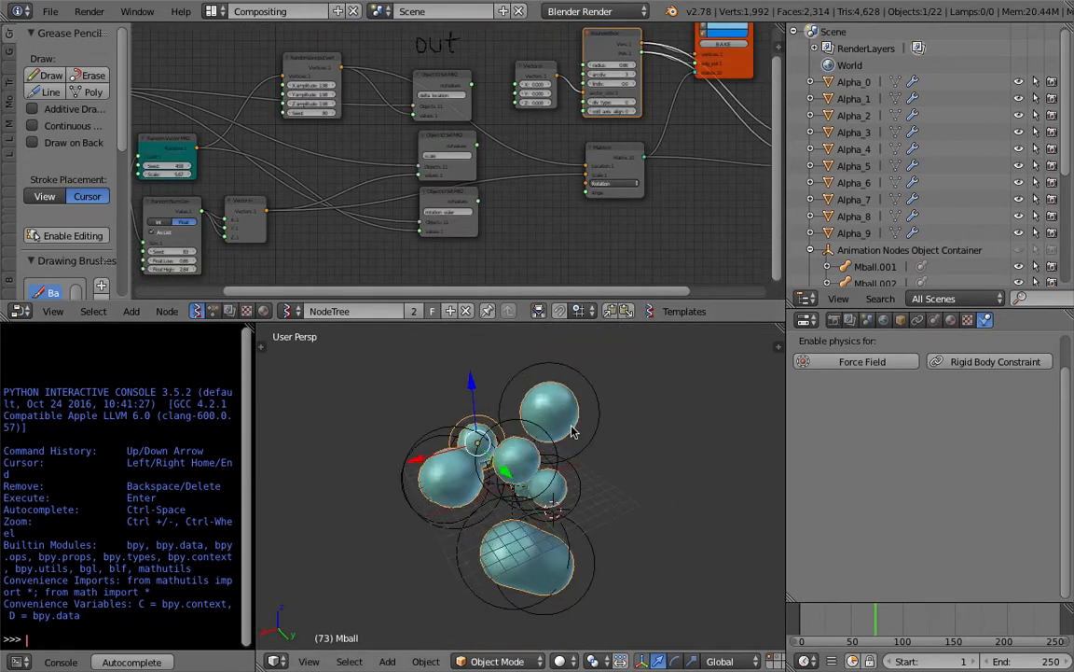
Rename the current node tree to transform_metaballs and save over ANSV_metaballs_more_007.blend
click(344, 312)
text(po)
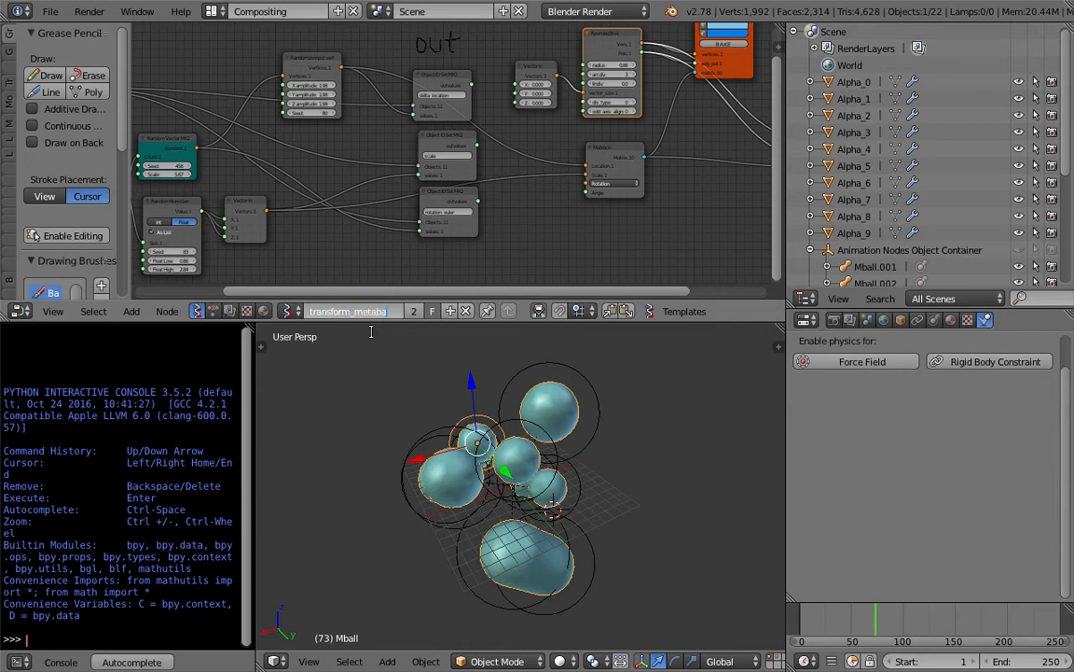
key(Return)
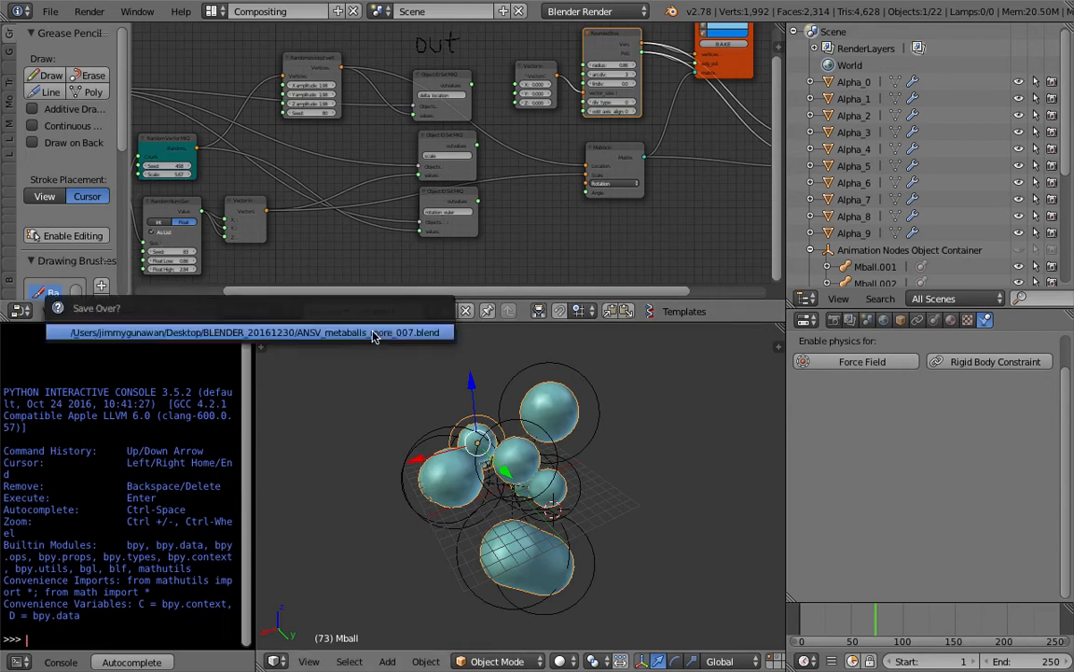
scroll(388, 194, down, 5)
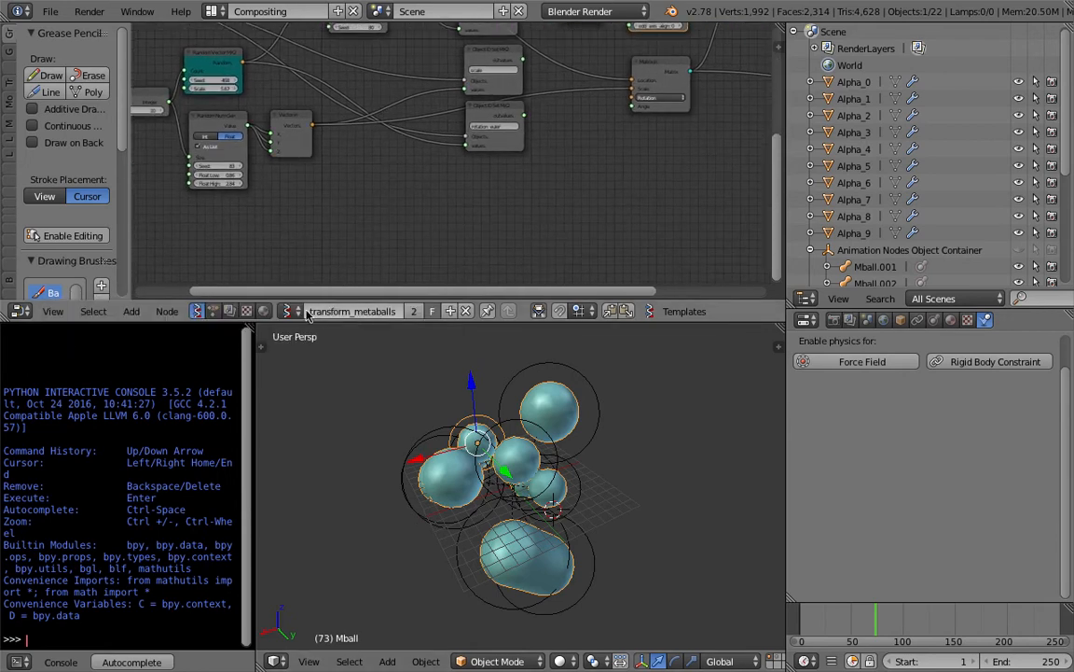
Create a new, empty Sverchok node tree and name it metaballs_meshing
click(451, 312)
click(343, 311)
text(meshm)
key(BackSpace)
key(BackSpace)
key(BackSpace)
text(taba)
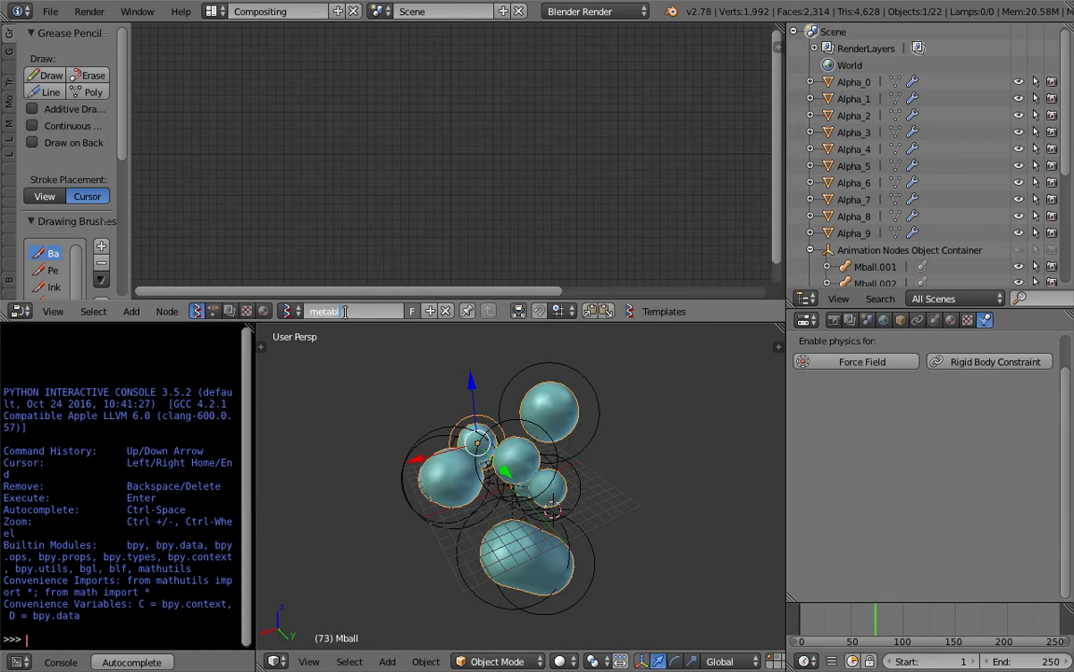
text(lls_meshing)
key(Return)
Add an Objects in mk2 node to the tree and load the selected Mball into it
key(ctrl+a)
text(obje)
click(405, 183)
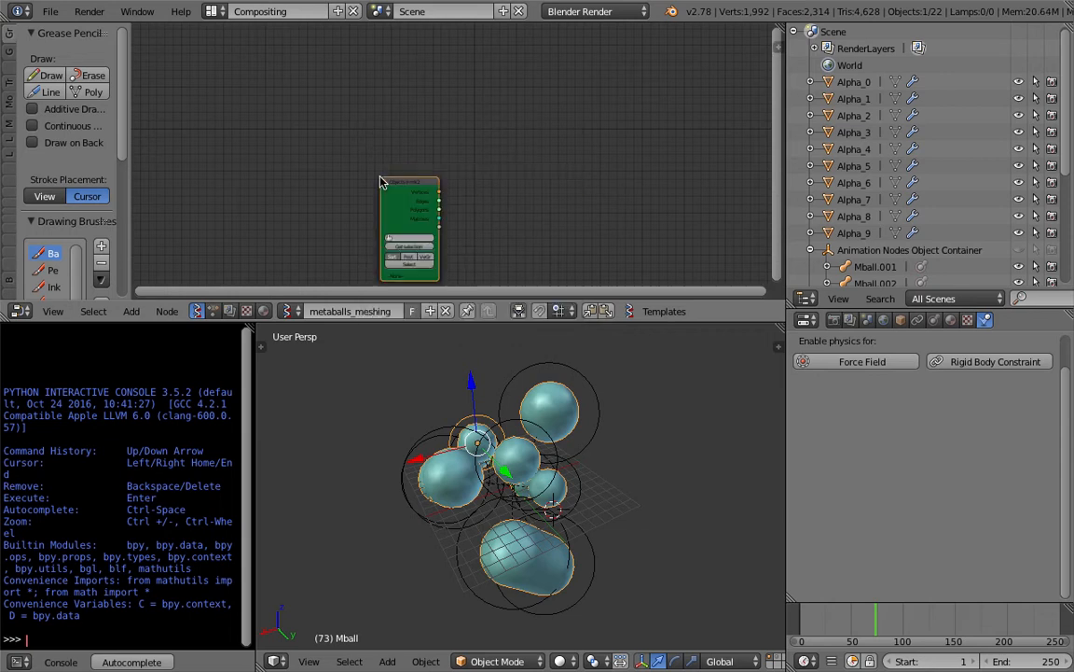
click(233, 154)
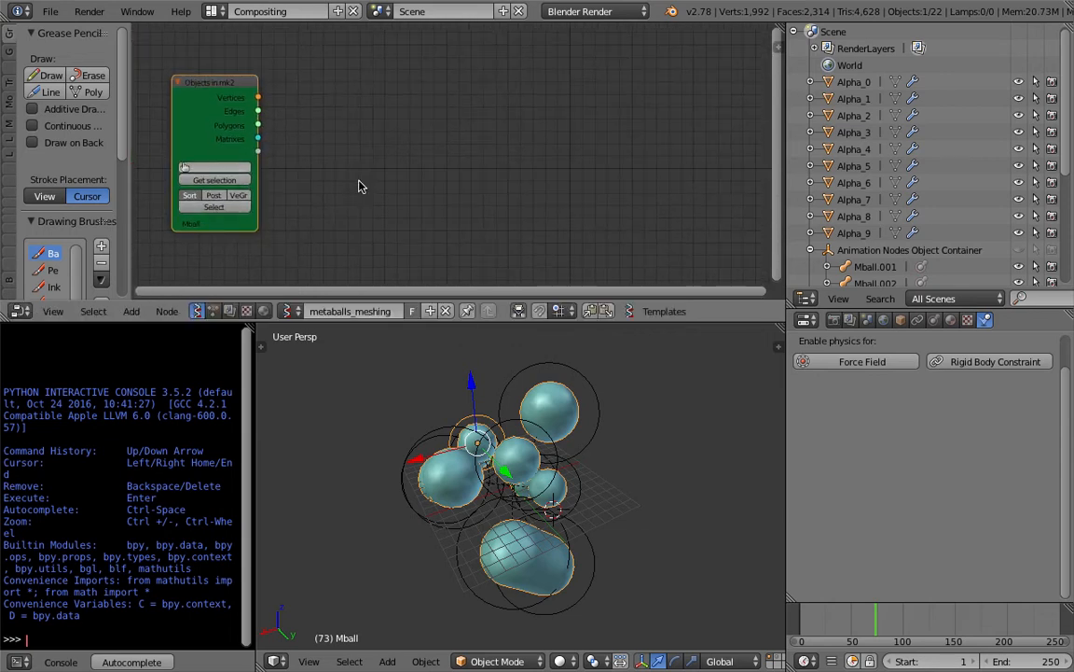
Add a Viewer Draw node and connect the Mball vertices and polygons to its vertices and edg_pol inputs
key(ctrl+a)
text(view)
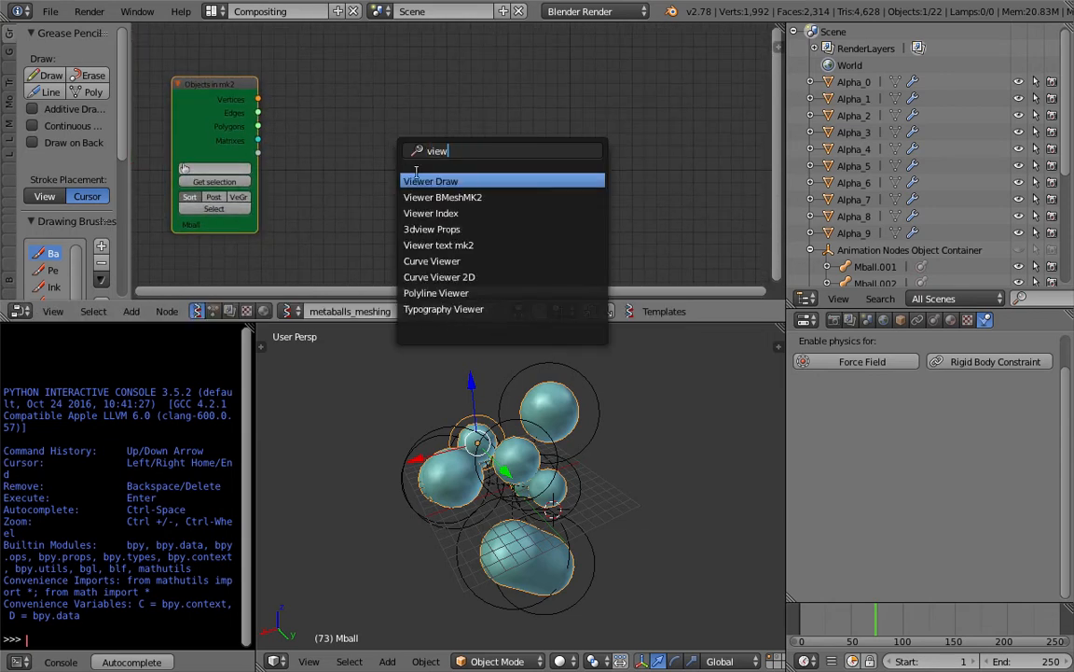
click(425, 184)
click(424, 184)
drag(258, 99, 405, 185)
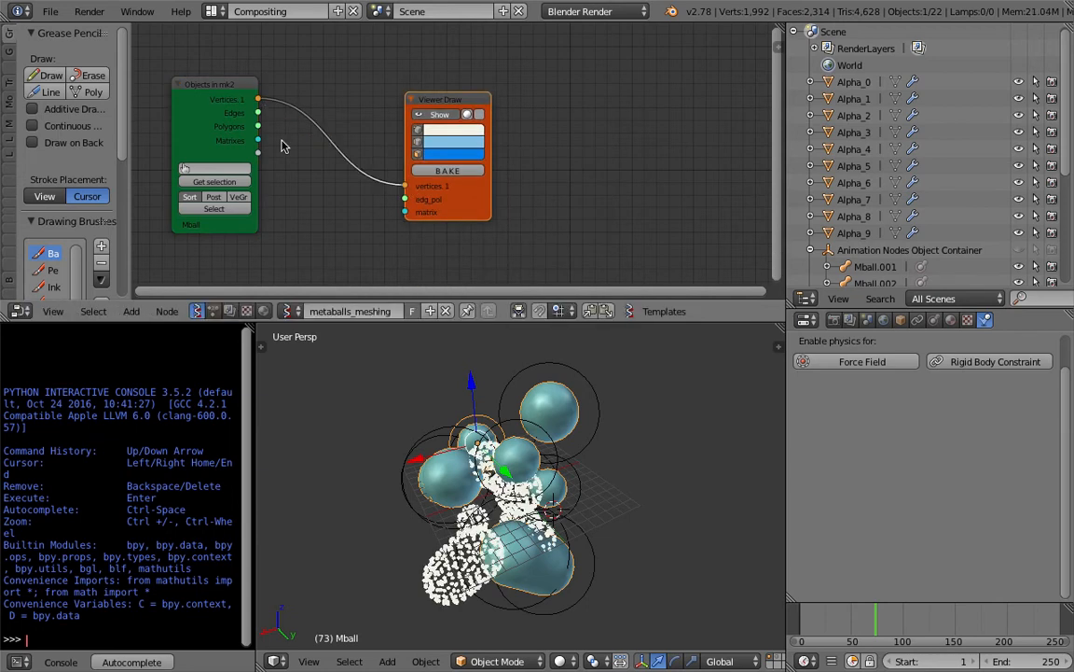
drag(258, 126, 405, 199)
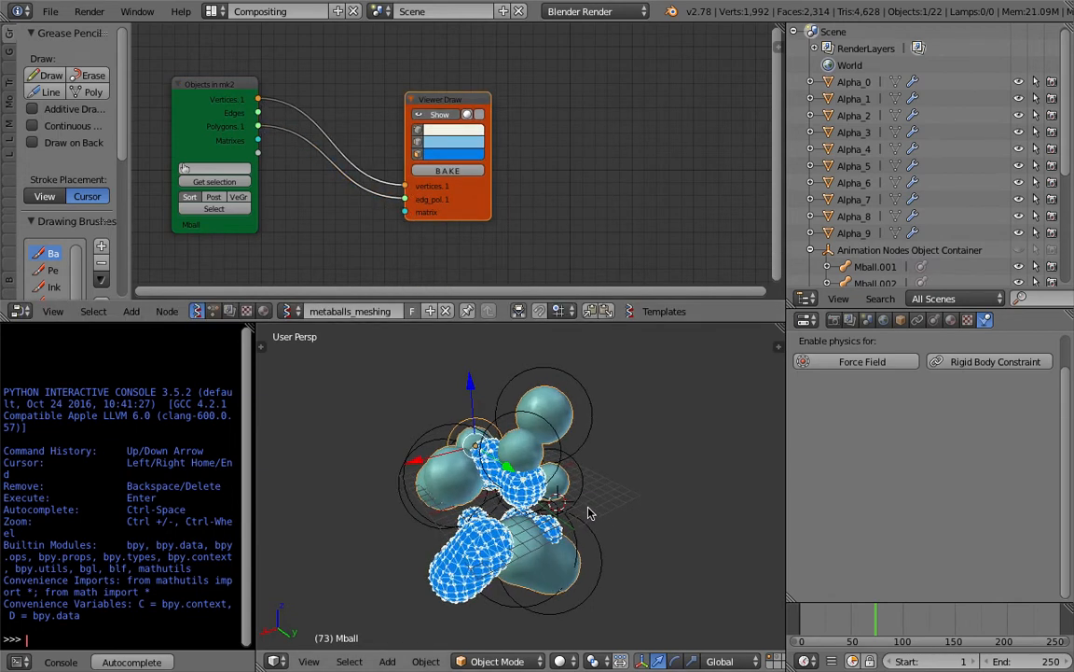
Insert a Matrix Apply node between the Mball vertices and Viewer Draw, and feed it the object's matrixes
drag(475, 215, 563, 198)
key(ctrl+a)
text(matrix)
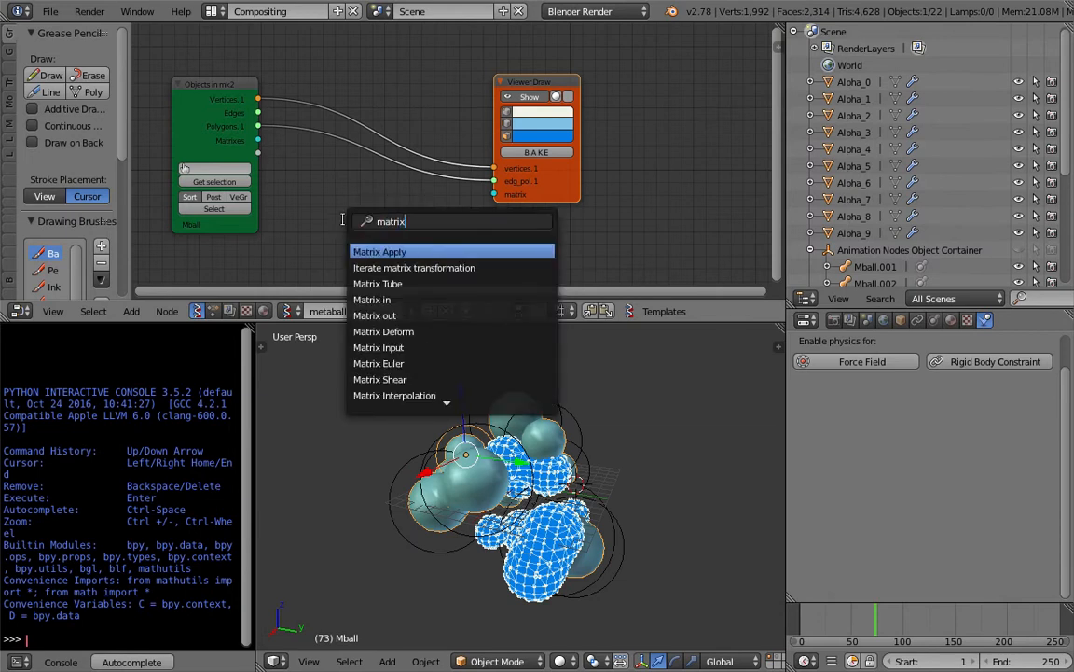
key(Return)
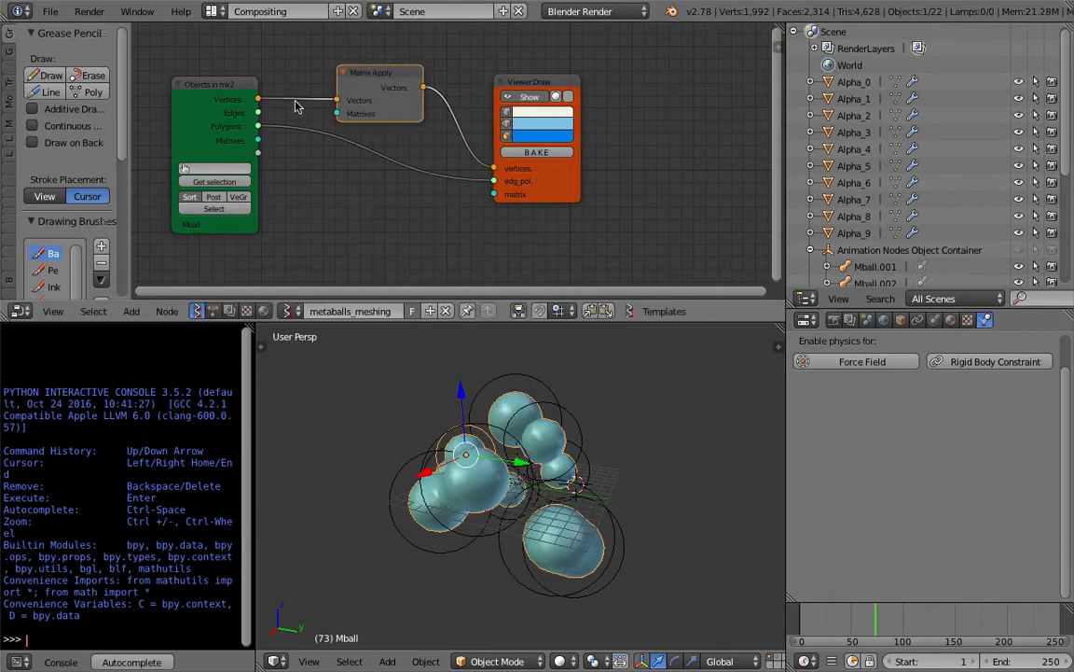
click(295, 136)
drag(259, 139, 356, 120)
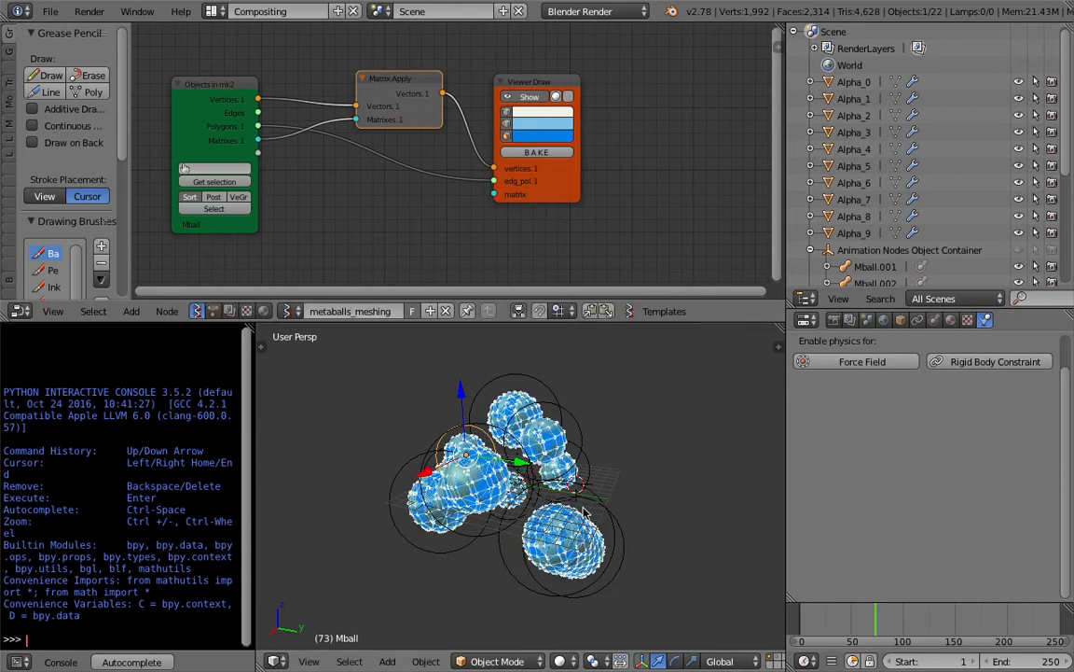
Move the Viewer Draw node slightly away from Matrix Apply and save the file
drag(565, 186, 580, 182)
mouse_move(527, 447)
middle_down()
mouse_move(748, 476)
mouse_move(576, 502)
middle_up()
key(ctrl+s)
click(576, 502)
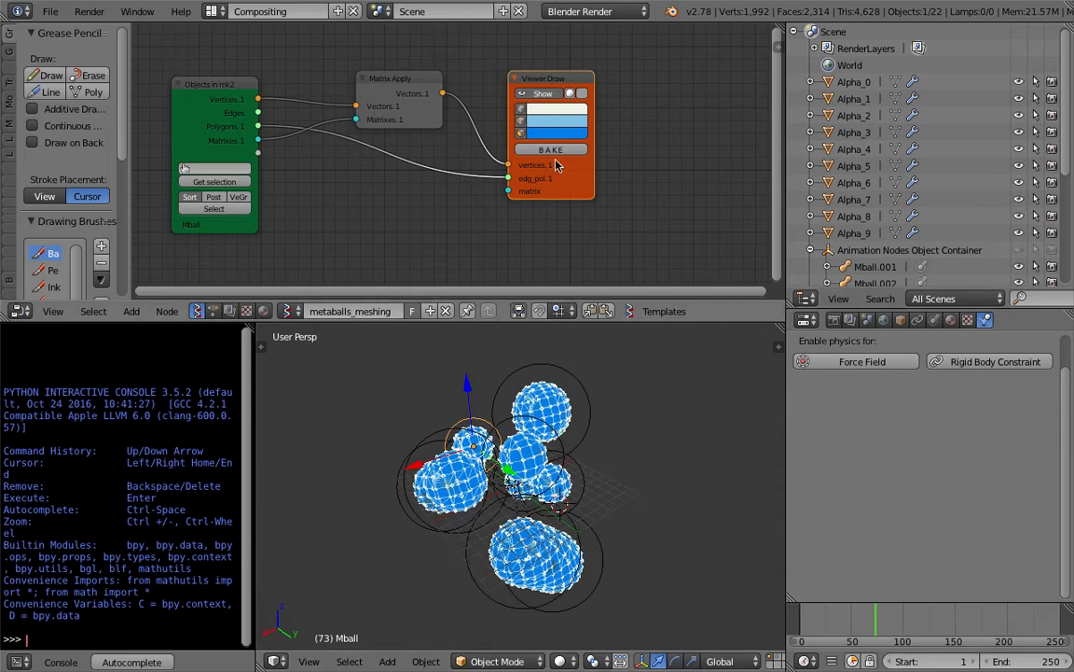
Add a Viewer BMeshMK2 node and place it beyond the Viewer Draw node
scroll(677, 201, down, 3)
key(ctrl+a)
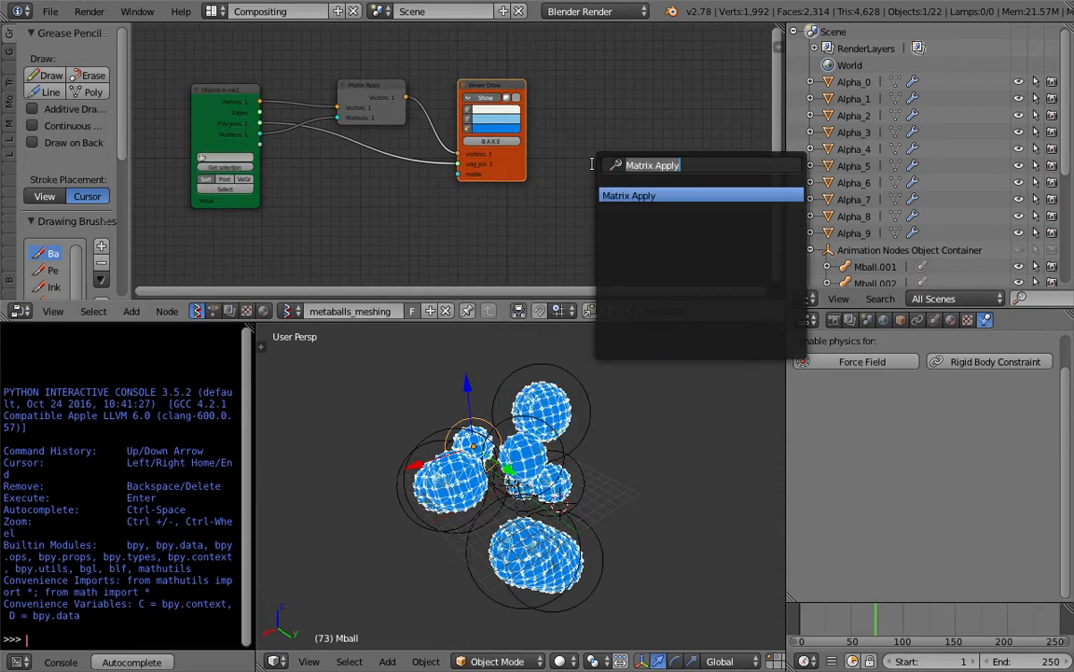
text(bme)
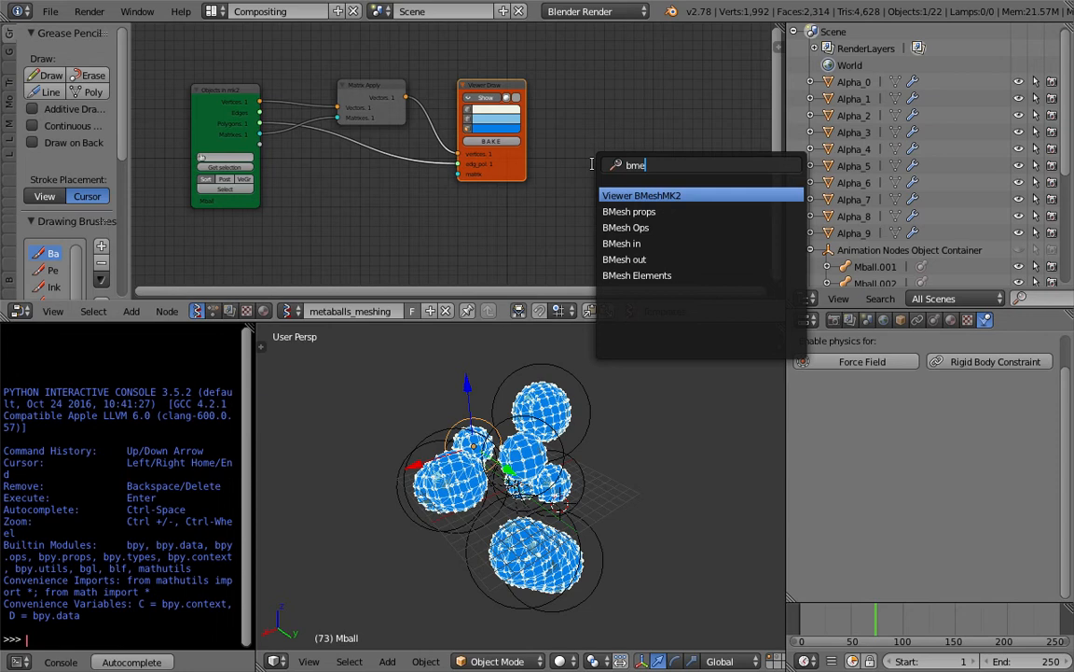
key(Return)
click(578, 142)
scroll(489, 213, up, 2)
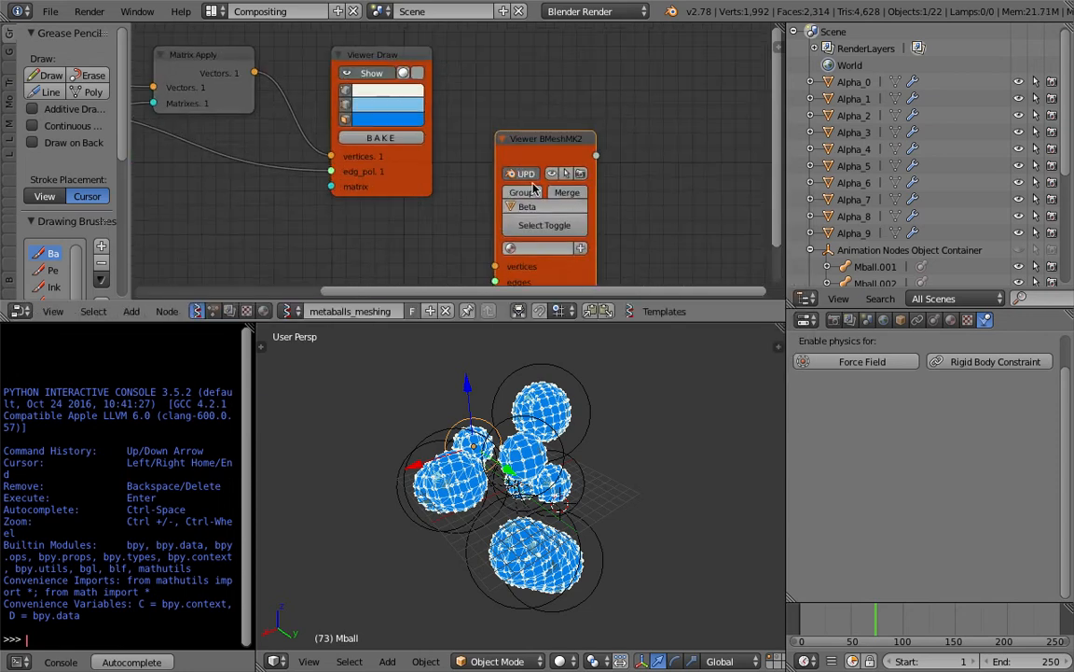
scroll(489, 212, down, 3)
middle_drag(368, 221, 424, 165)
middle_drag(542, 161, 609, 176)
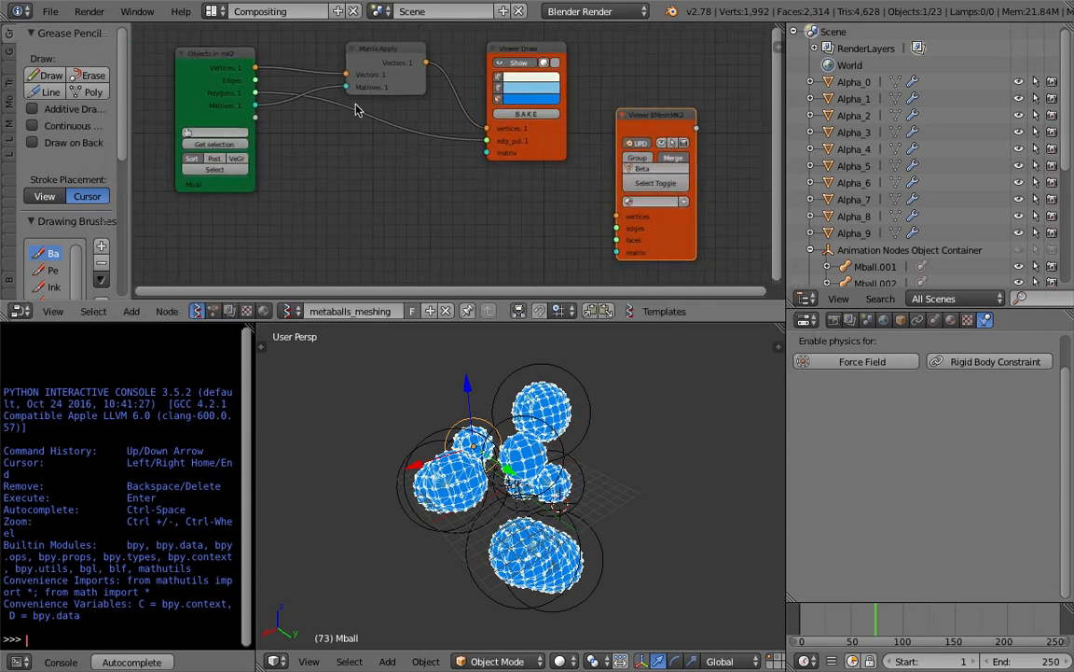
Connect the Matrix Apply vectors and the Mball polygons and matrixes to Viewer BMeshMK2's vertices, faces and matrix inputs
drag(256, 69, 254, 105)
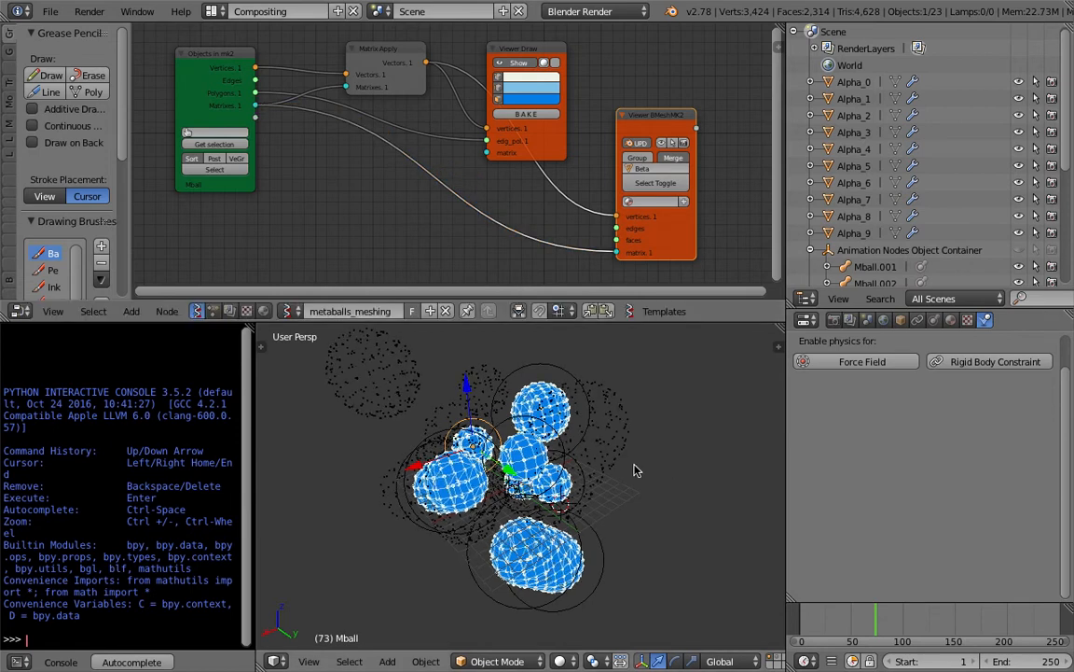
mouse_move(520, 60)
mouse_down()
mouse_move(633, 46)
mouse_move(610, 46)
mouse_up()
drag(666, 118, 700, 123)
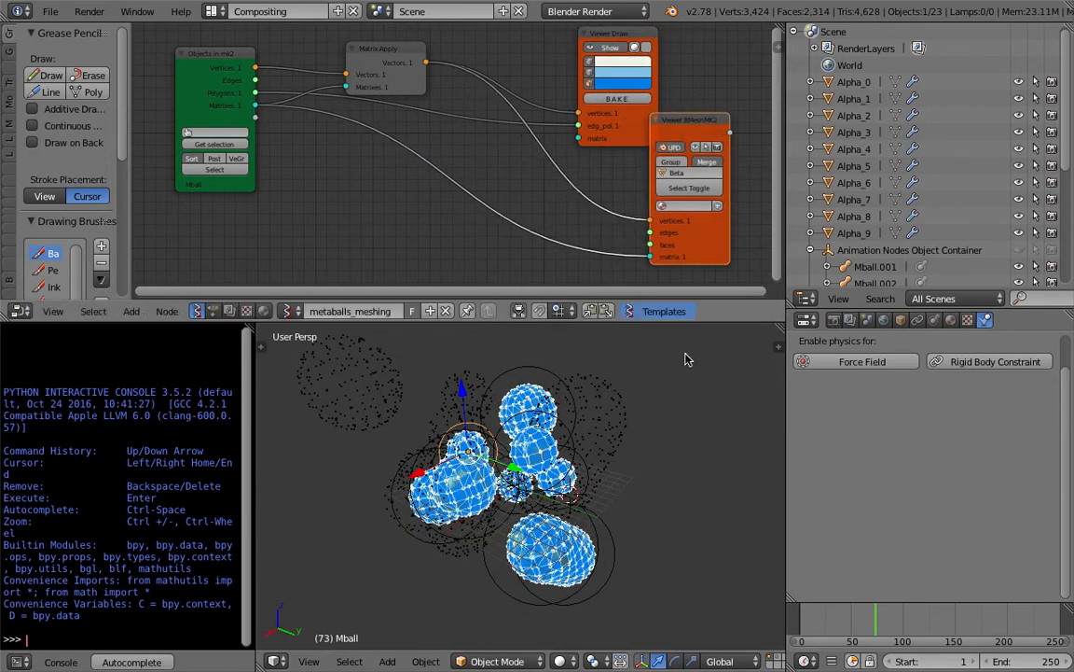
right_click(616, 447)
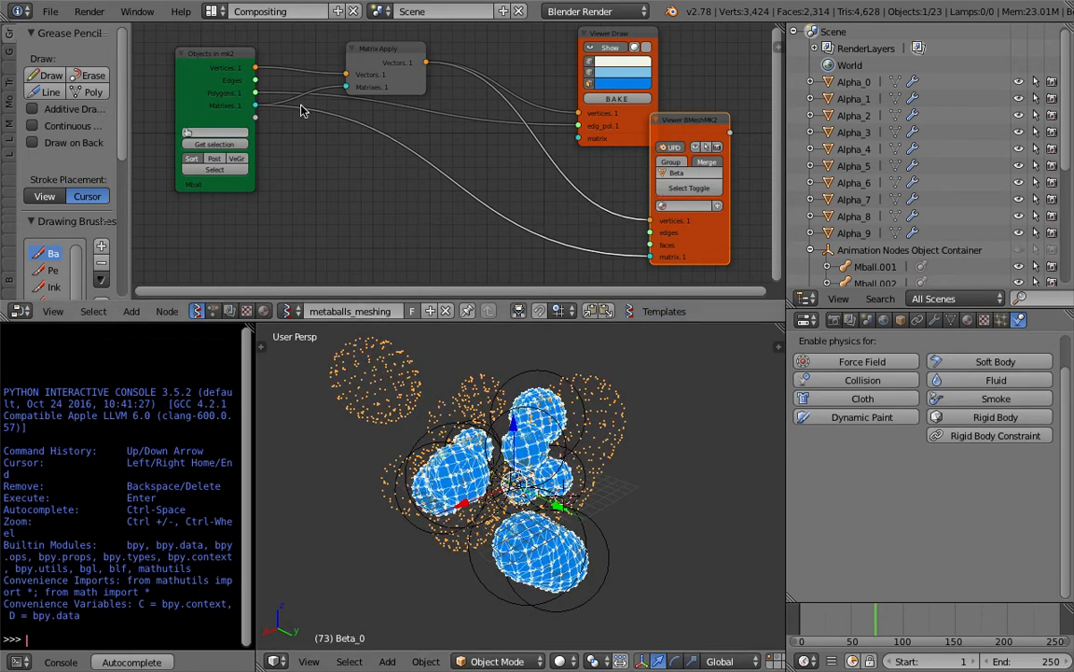
drag(255, 93, 650, 244)
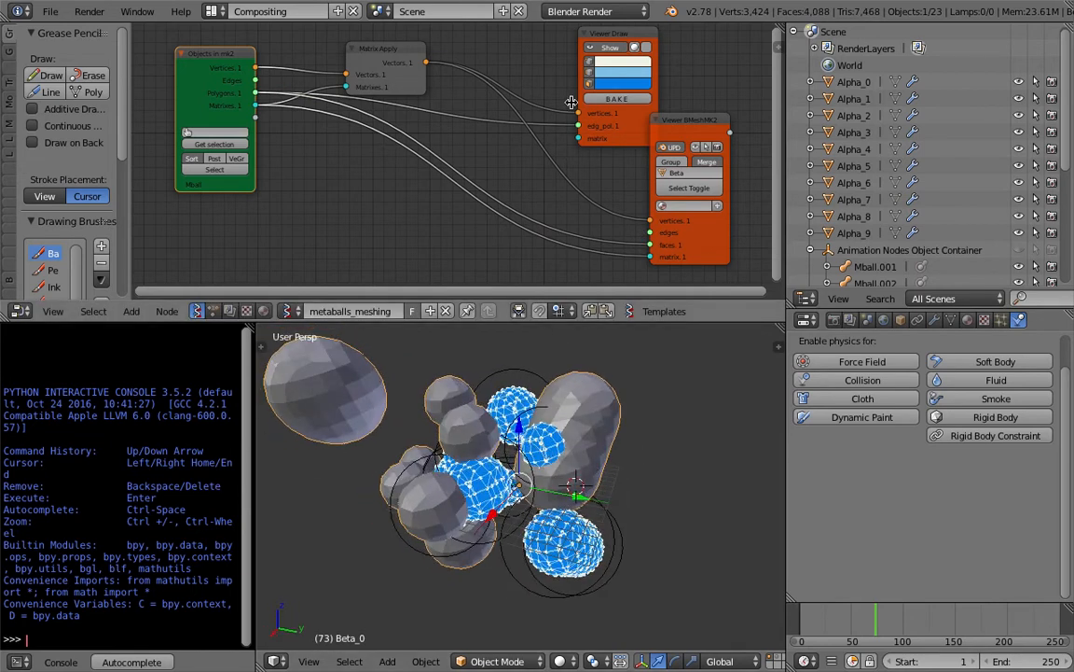
Reposition the Matrix Apply node and enlarge the node editor area in height and width
click(597, 51)
click(596, 51)
middle_drag(559, 102, 571, 165)
mouse_move(382, 107)
mouse_down()
mouse_move(410, 72)
mouse_move(401, 82)
mouse_up()
middle_drag(567, 180, 550, 153)
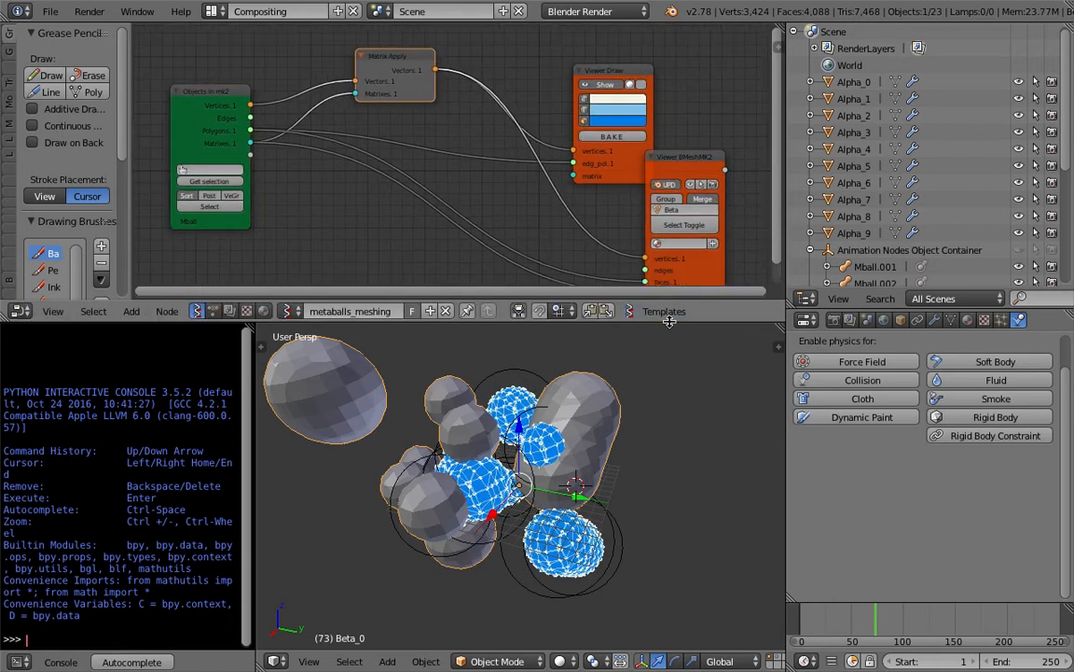
drag(667, 317, 667, 383)
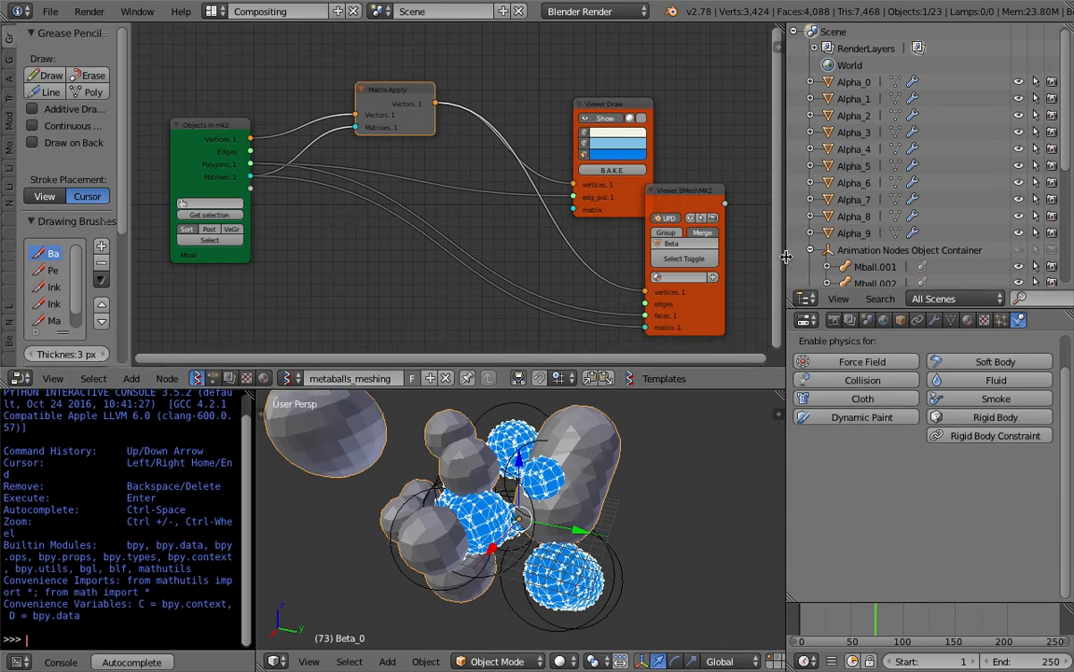
drag(786, 256, 821, 256)
scroll(606, 535, down, 4)
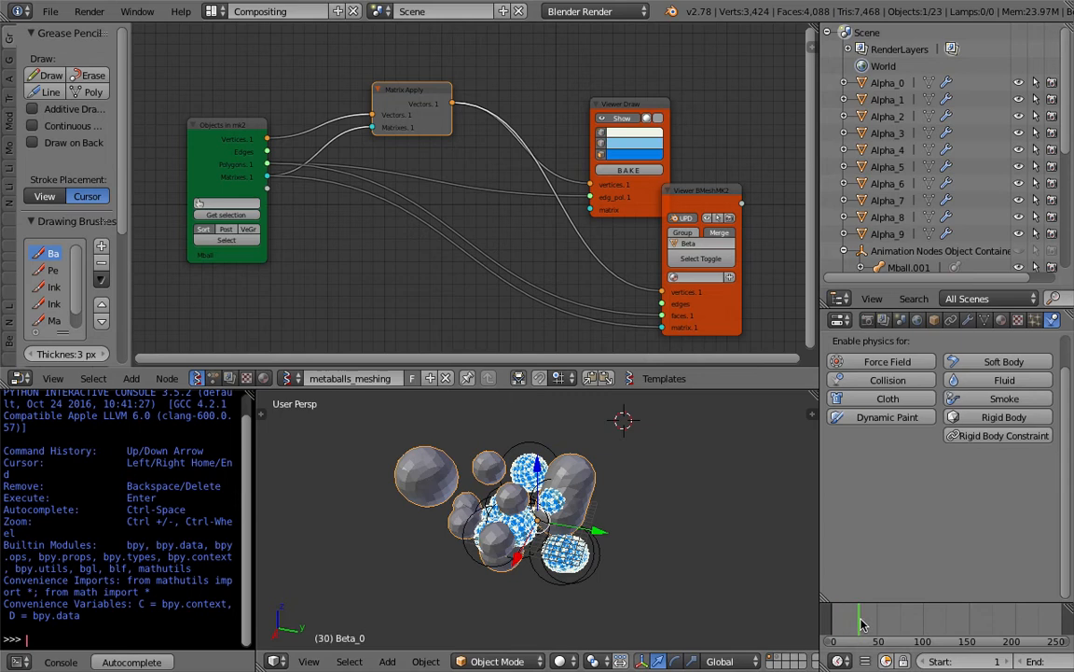
Save the file and reselect the Mball metaball with the viewport in wireframe shading
key(ctrl+s)
click(313, 220)
scroll(568, 509, up, 2)
right_click(513, 529)
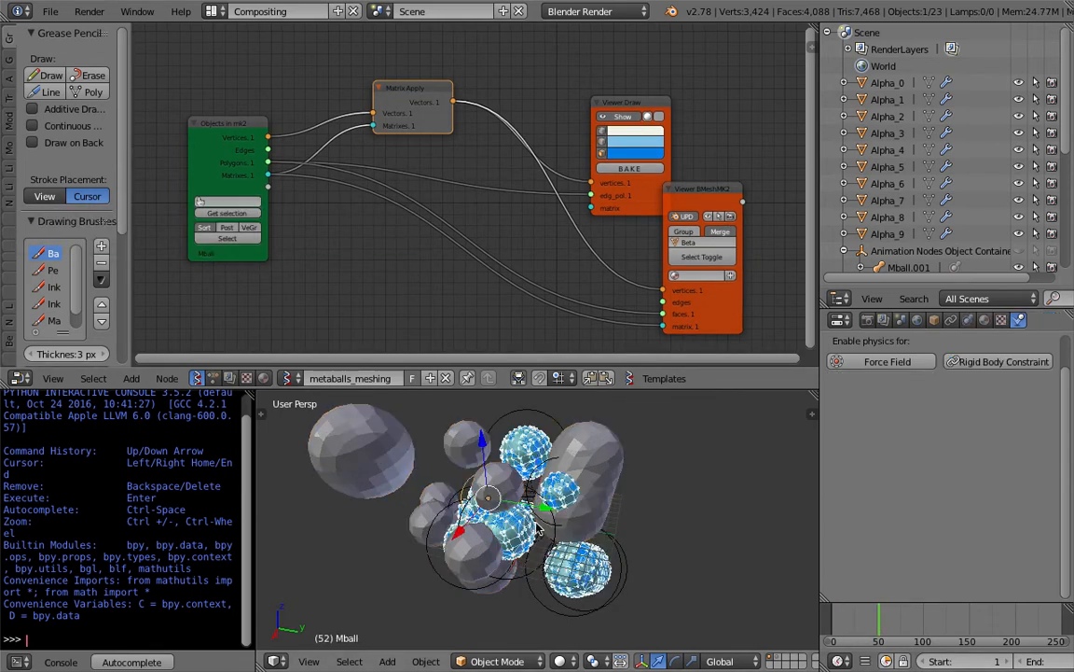
right_click(533, 543)
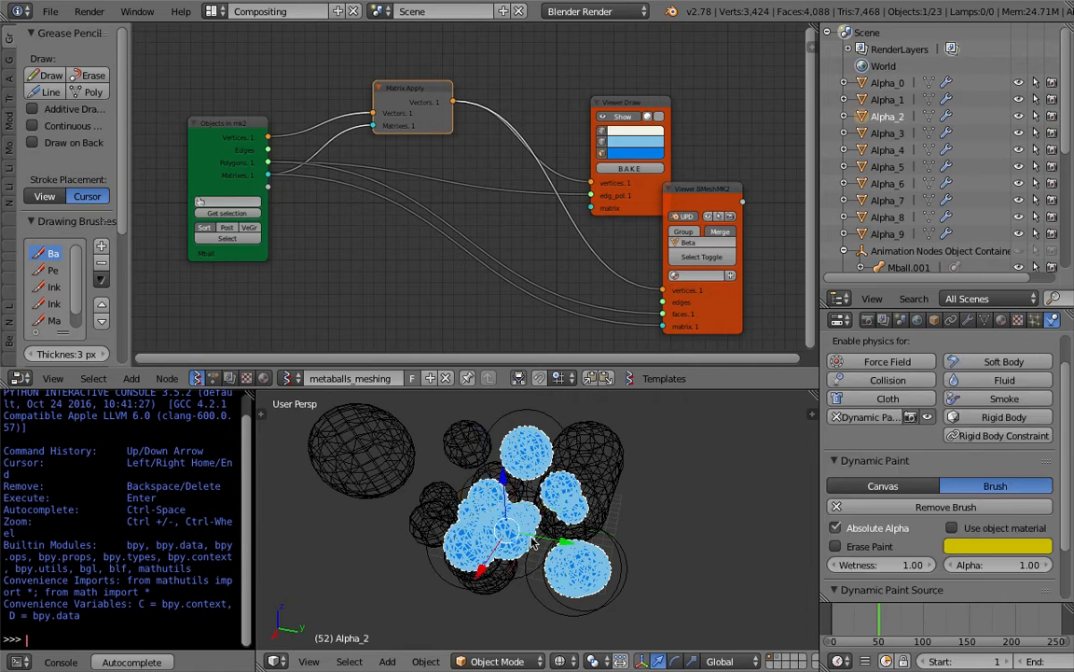
right_click(478, 457)
right_click(478, 457)
middle_drag(532, 513, 556, 509)
Disconnect the matrix link from Viewer BMeshMK2 and space out the Objects in, Viewer Draw and Viewer BMeshMK2 nodes
click(245, 217)
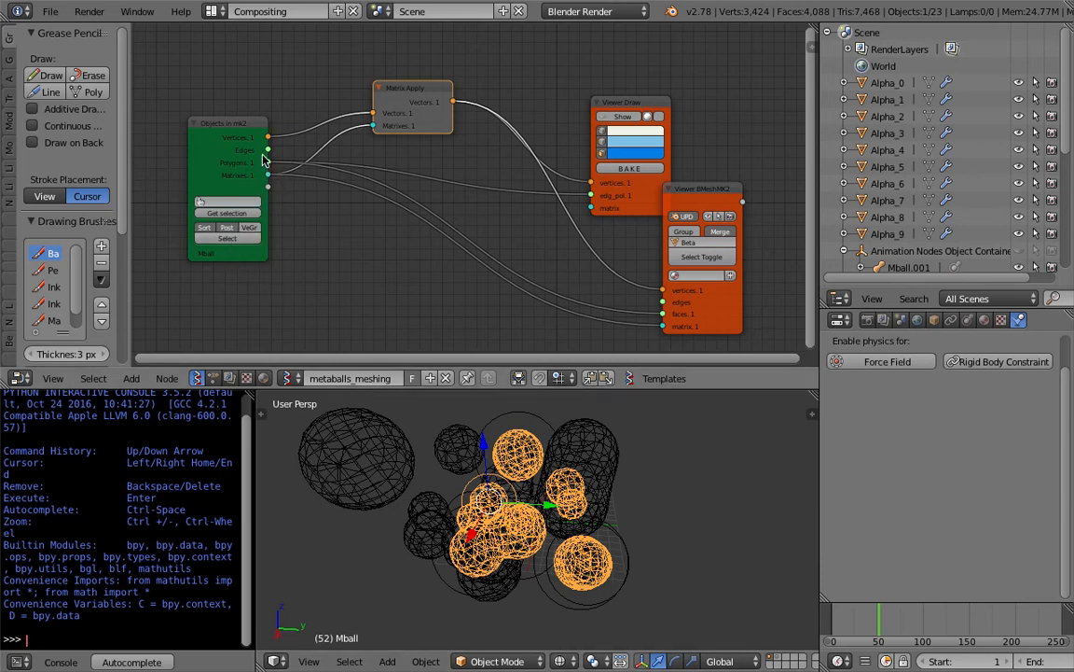
drag(263, 161, 244, 145)
drag(634, 112, 642, 69)
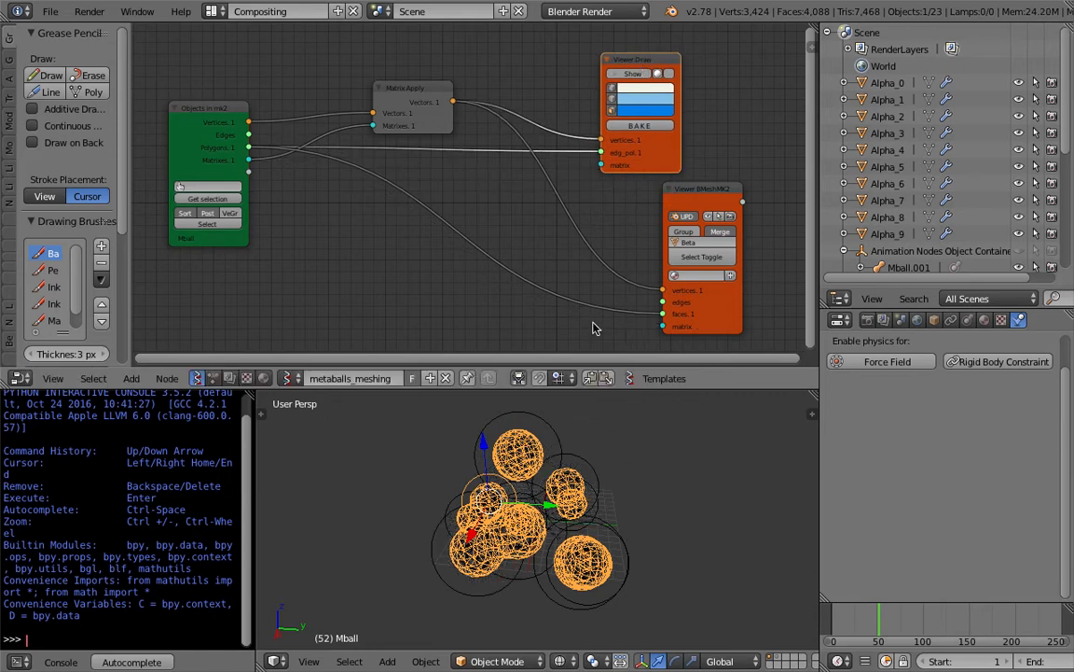
middle_drag(676, 208, 662, 204)
drag(662, 204, 546, 216)
drag(611, 69, 582, 57)
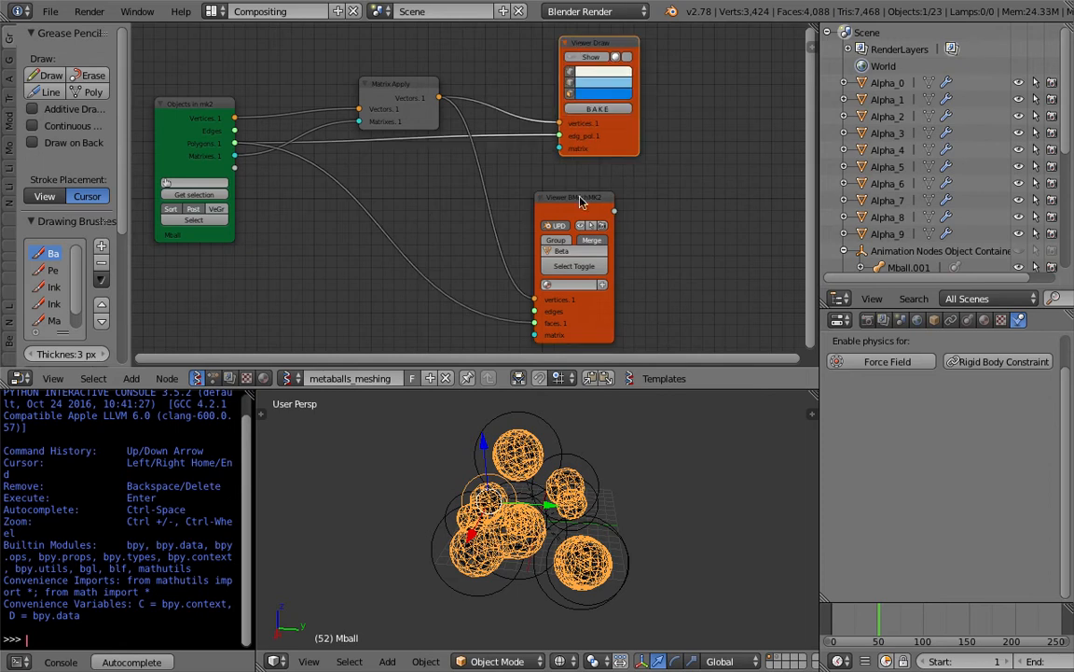
Collapse the Animation Nodes Object Container hierarchy in the outliner and hide the Mball metaball in the viewport
scroll(627, 513, up, 3)
middle_drag(607, 530, 607, 508)
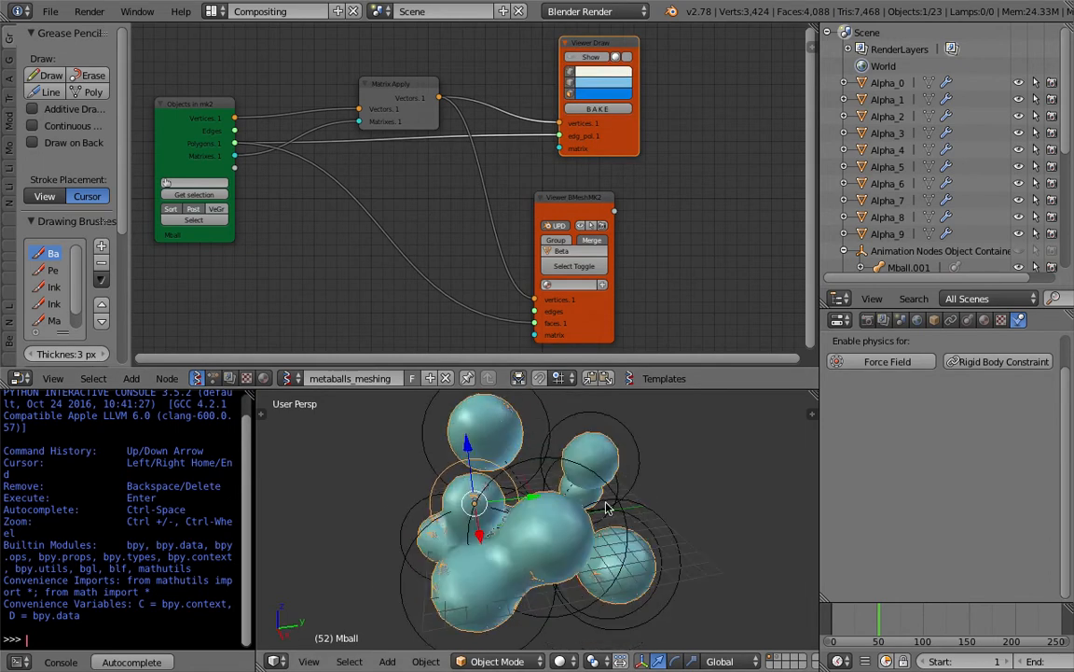
scroll(897, 224, down, 2)
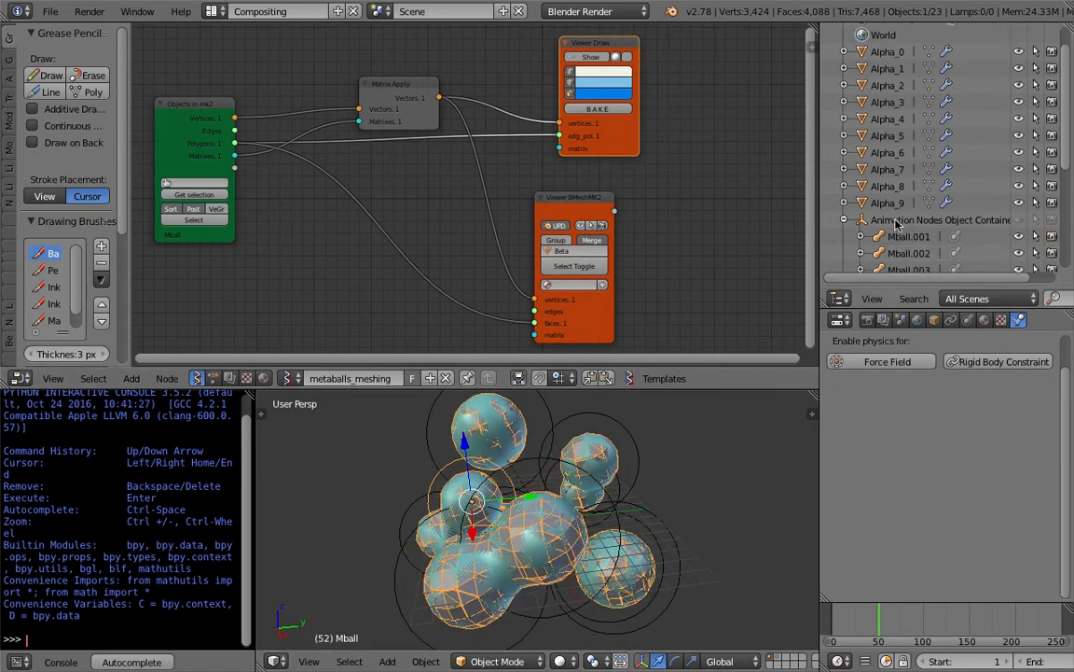
click(846, 221)
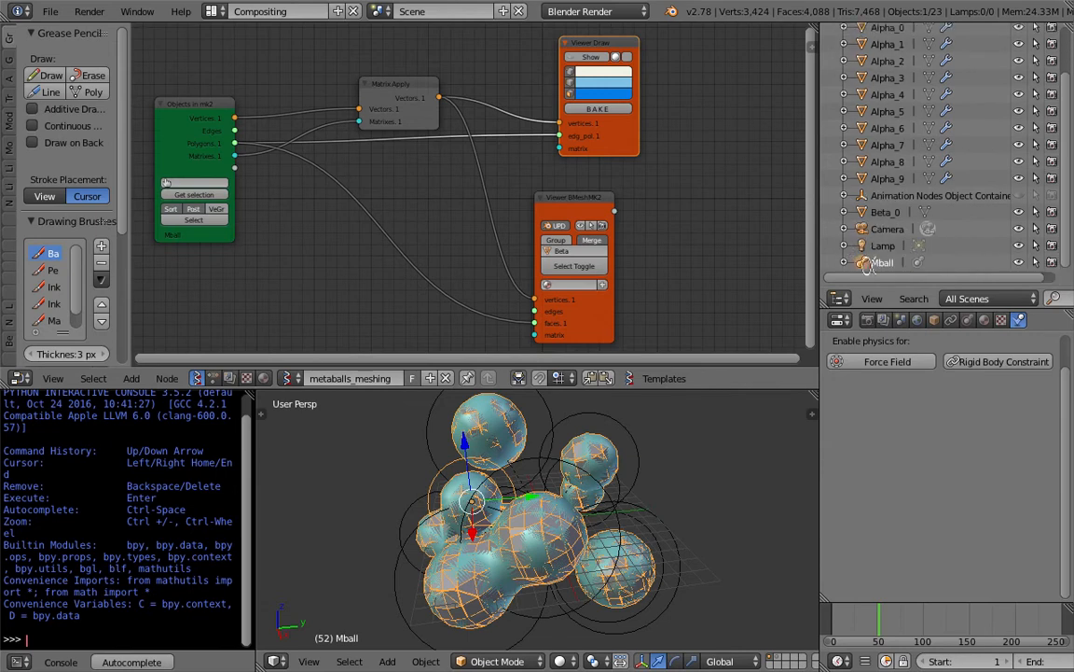
ctrl+click(1016, 263)
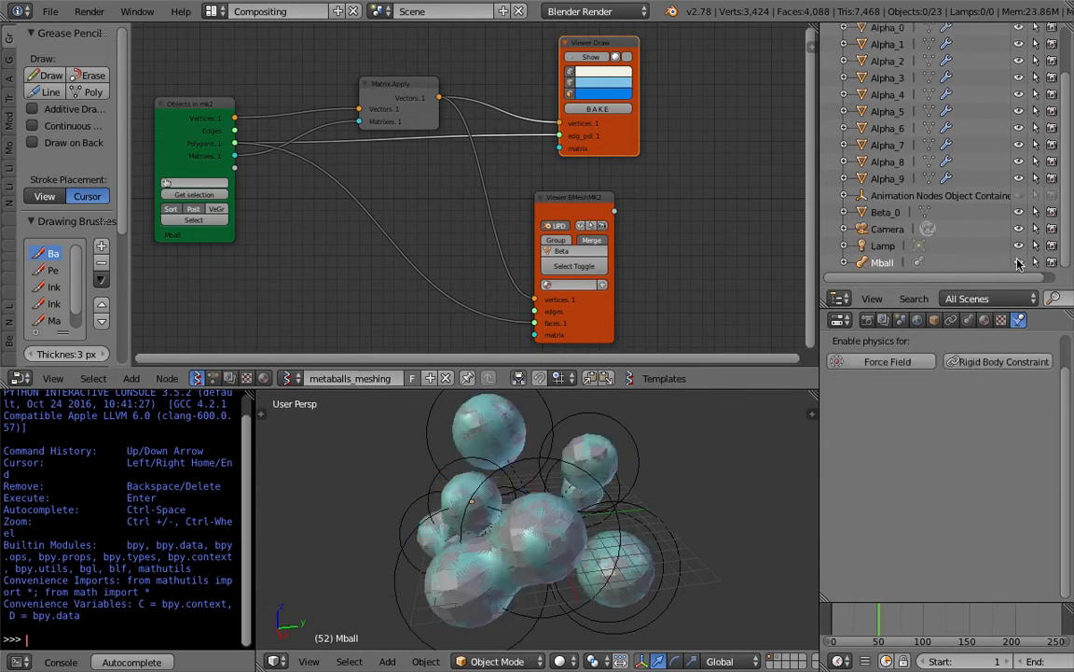
Select the Beta_0 mesh, check it in wireframe and solid shading, and save the file
mouse_move(696, 499)
middle_down()
mouse_move(617, 450)
mouse_move(473, 533)
mouse_move(712, 584)
middle_up()
right_click(639, 486)
key(ctrl+s)
click(623, 556)
key(z)
key(z)
key(ctrl+s)
click(522, 466)
key(ctrl+s)
click(537, 448)
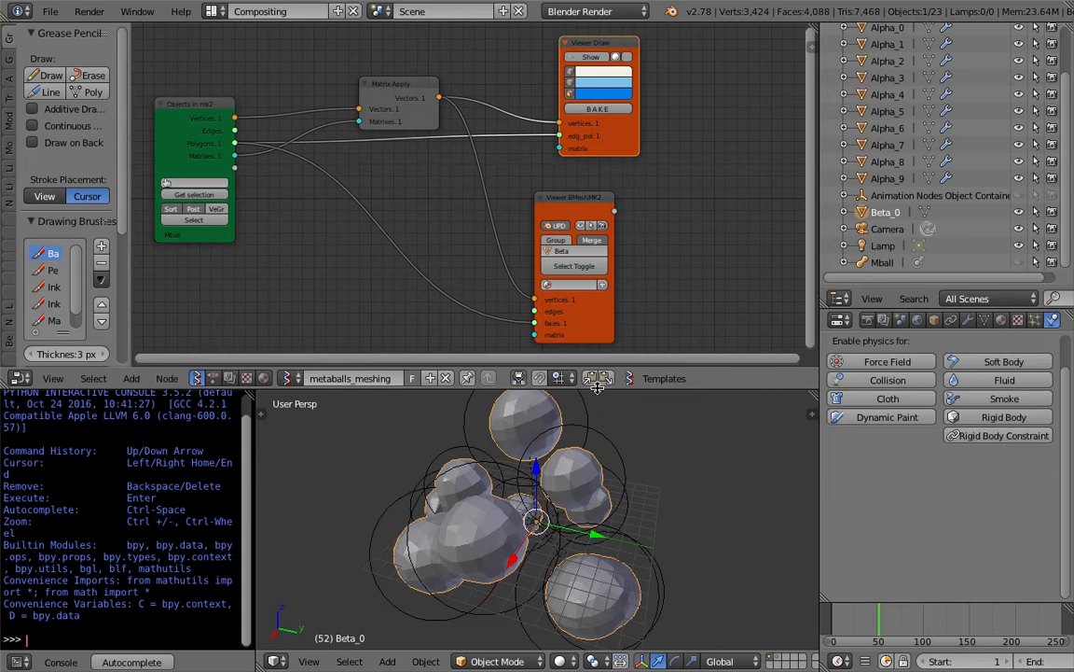
Enlarge the 3D viewport's height and add a Displace modifier with strength 0 to Beta_0
drag(560, 367, 559, 304)
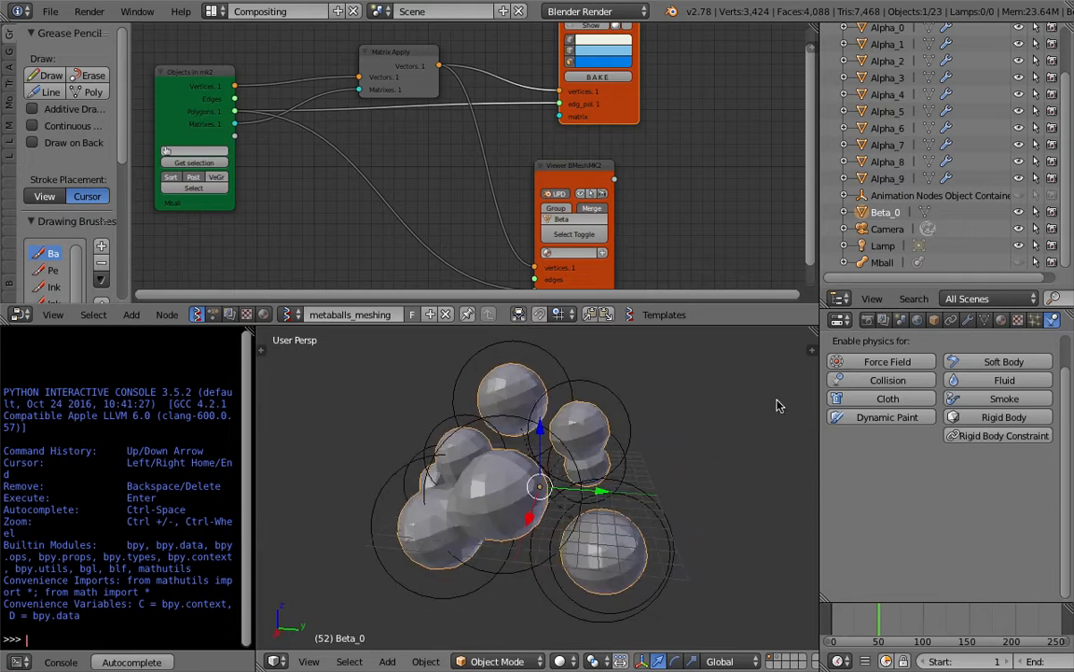
click(968, 320)
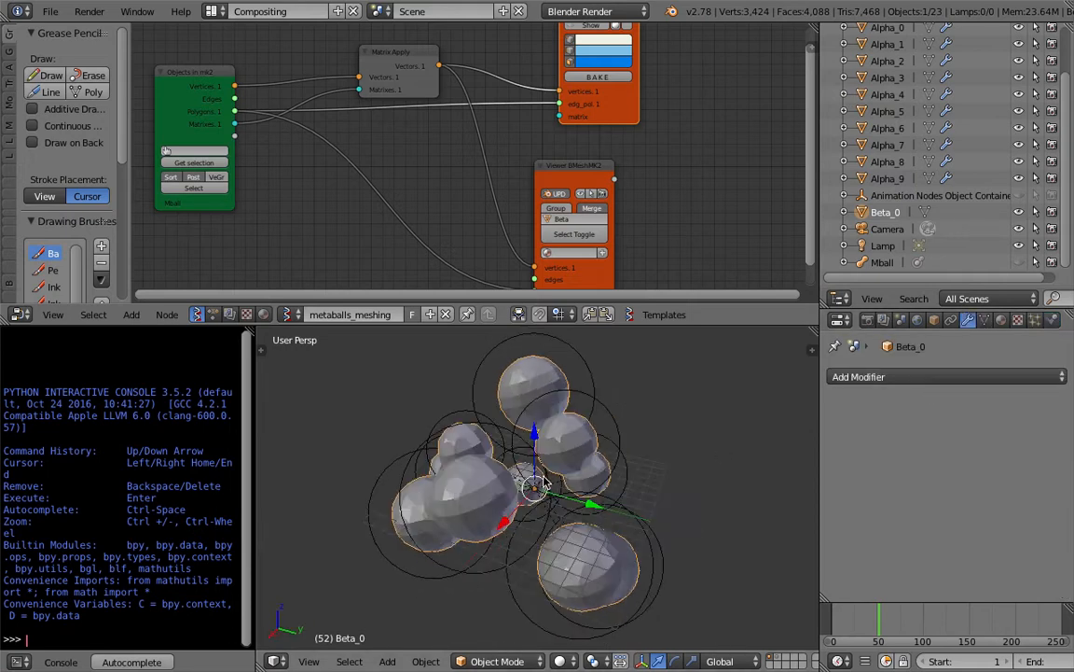
middle_drag(524, 474, 585, 469)
middle_drag(554, 360, 559, 380)
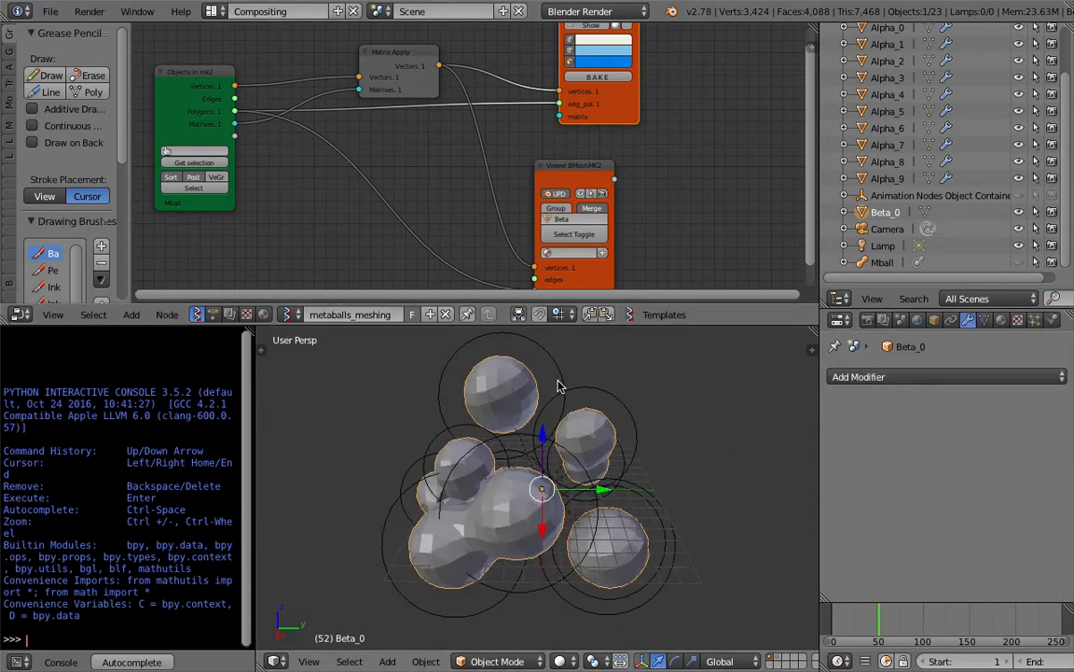
click(923, 376)
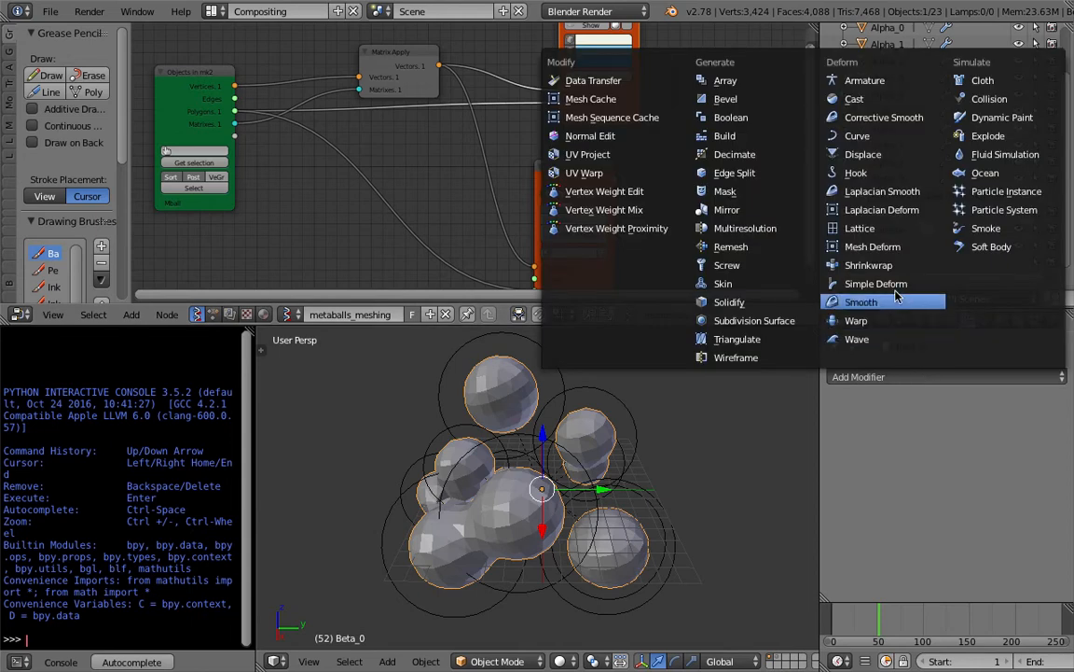
click(876, 156)
click(1002, 565)
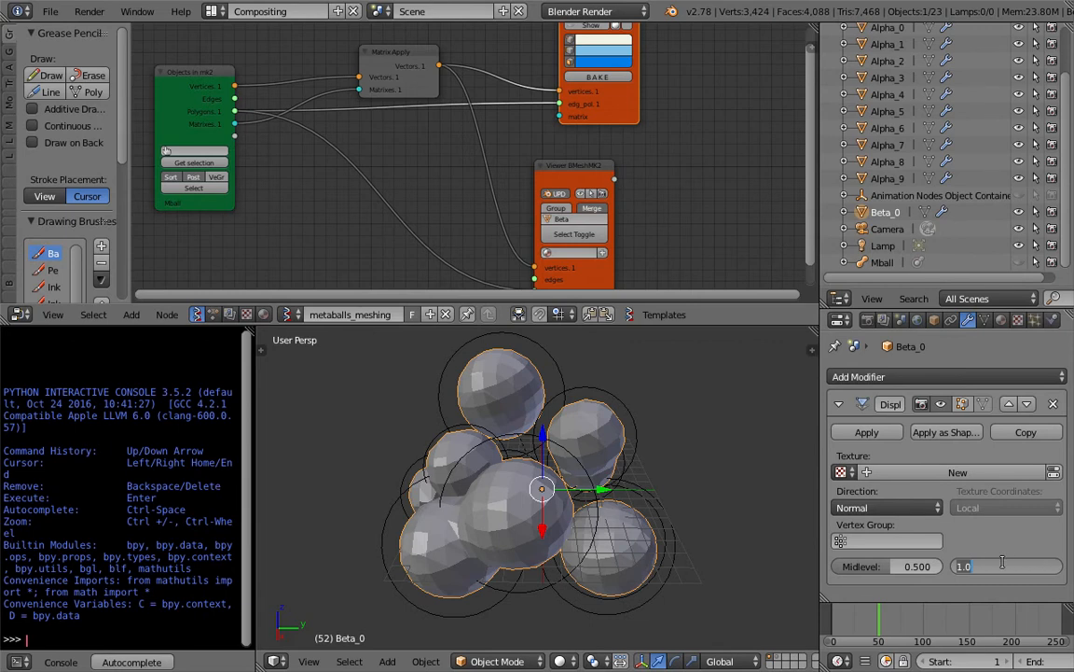
text(0)
key(Return)
click(50, 13)
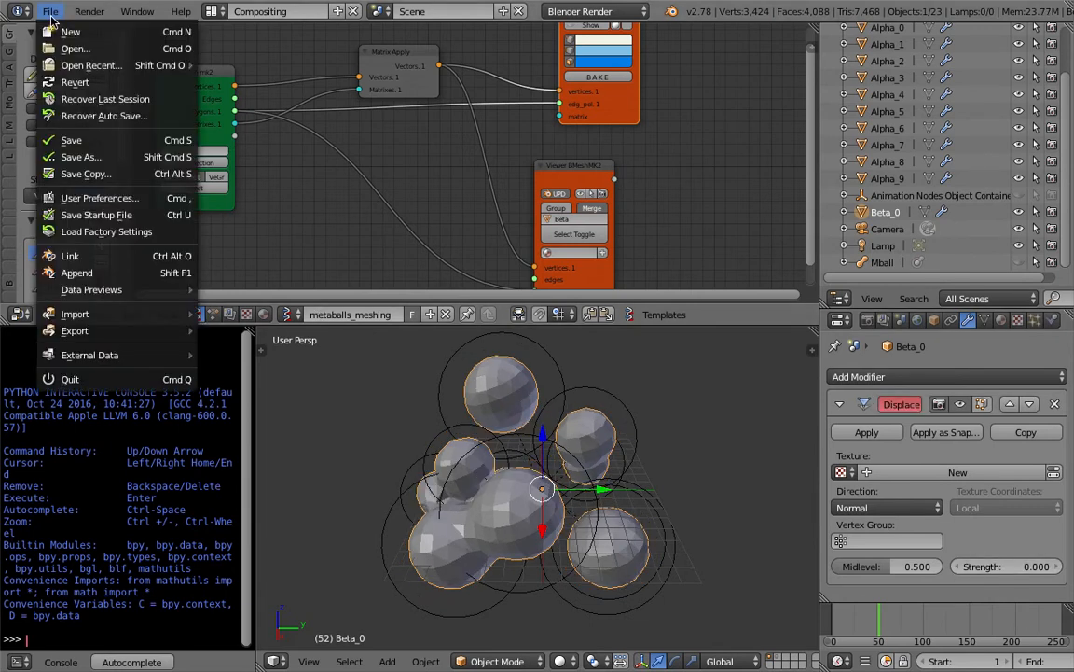
mouse_move(111, 331)
click(270, 346)
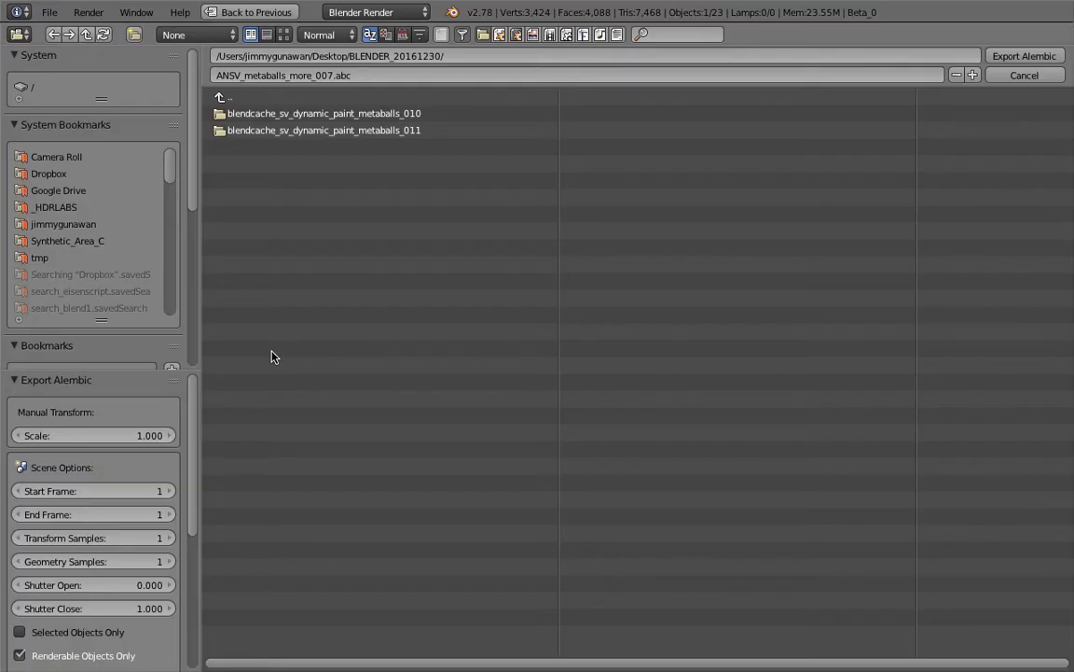
click(154, 514)
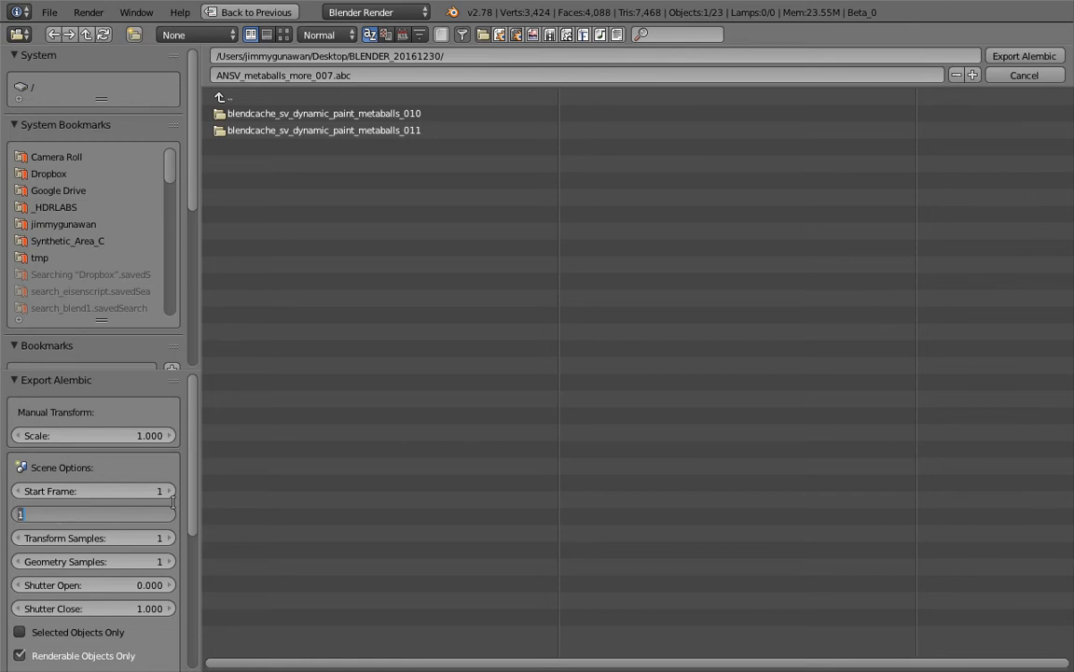
key(Return)
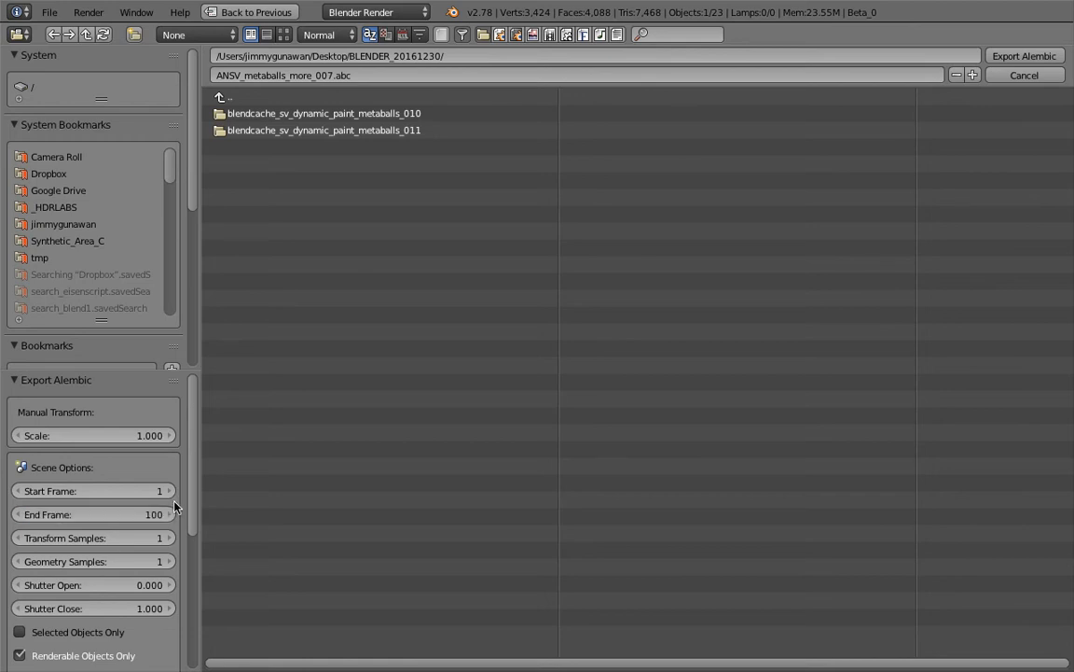
click(1024, 77)
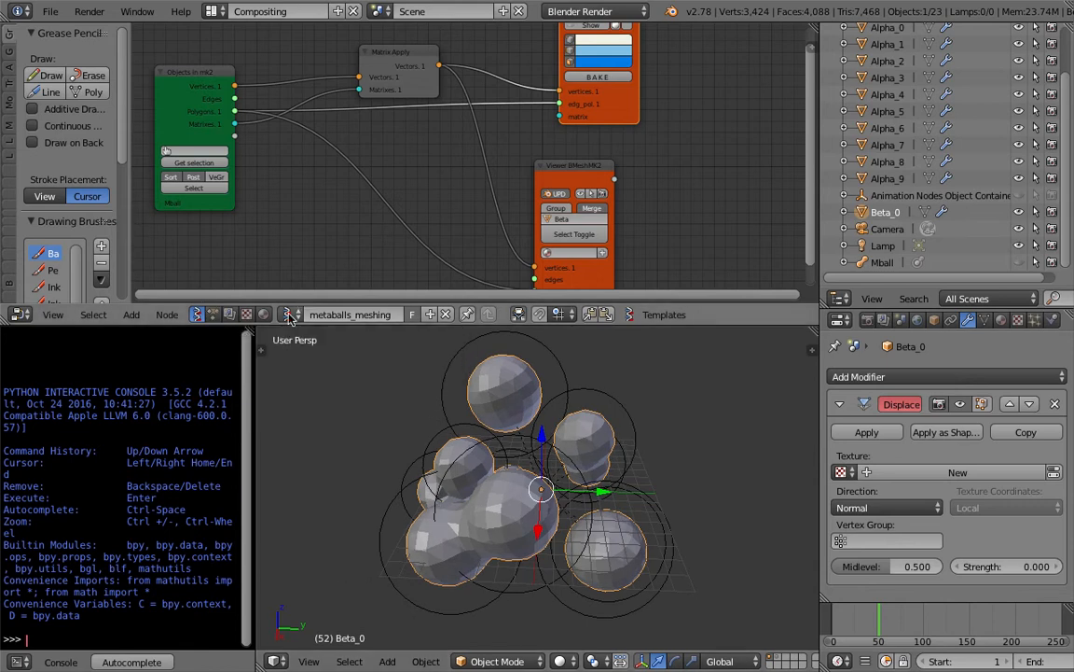
Save the file and set the animation's end frame to 100
key(ctrl+s)
click(568, 494)
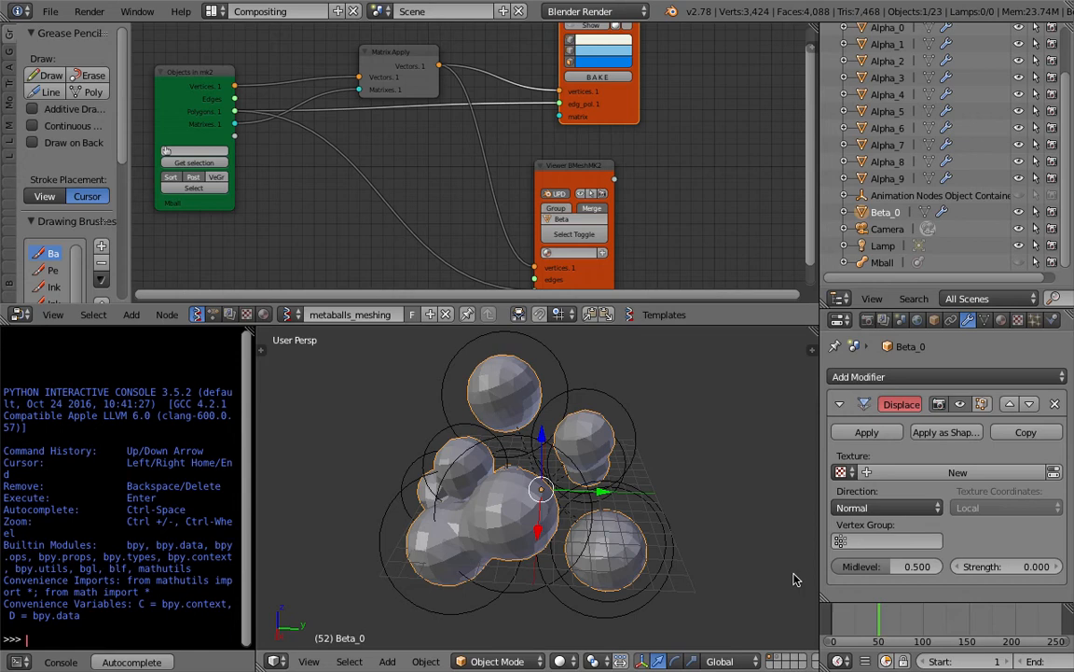
scroll(993, 667, down, 2)
click(982, 662)
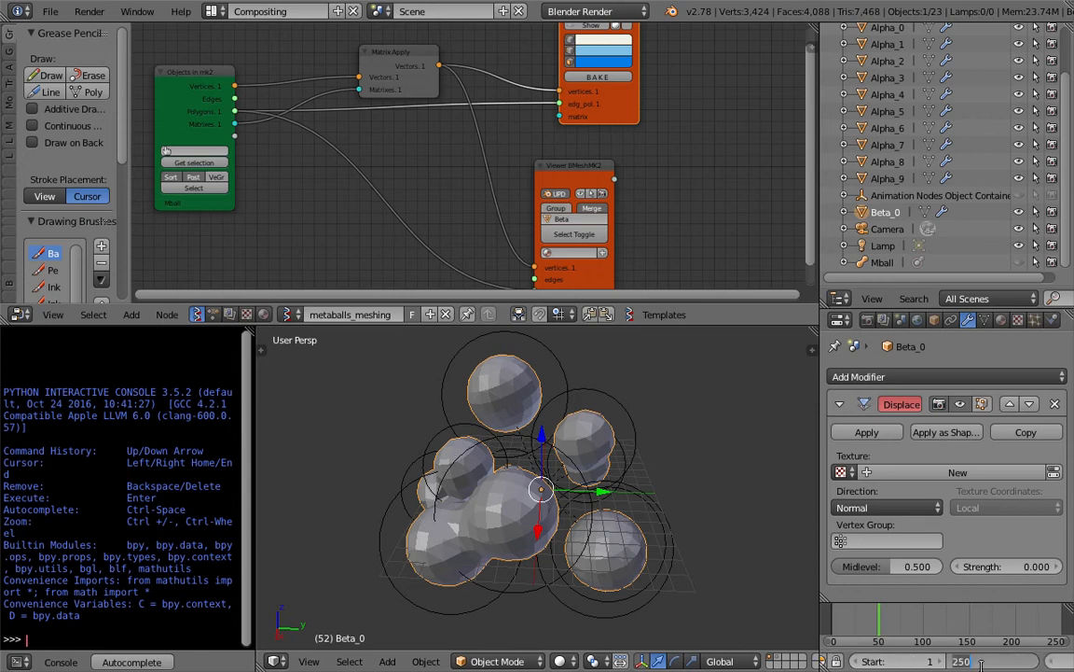
text(100)
key(Return)
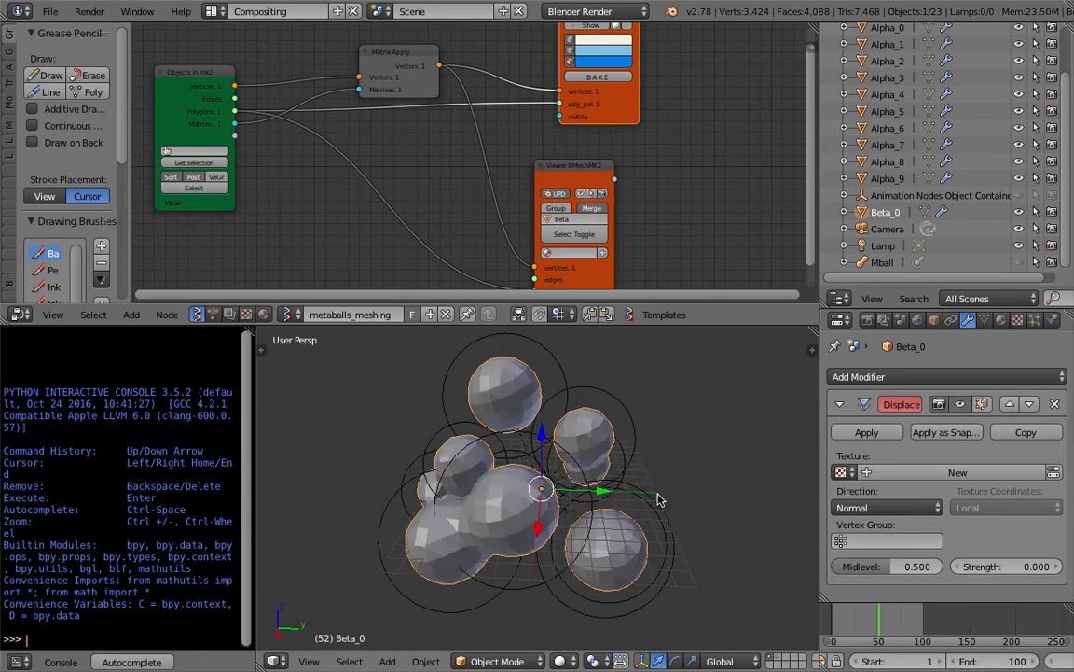
Display the transform_metaballs node tree and reposition the integer node that feeds the random generators
click(291, 314)
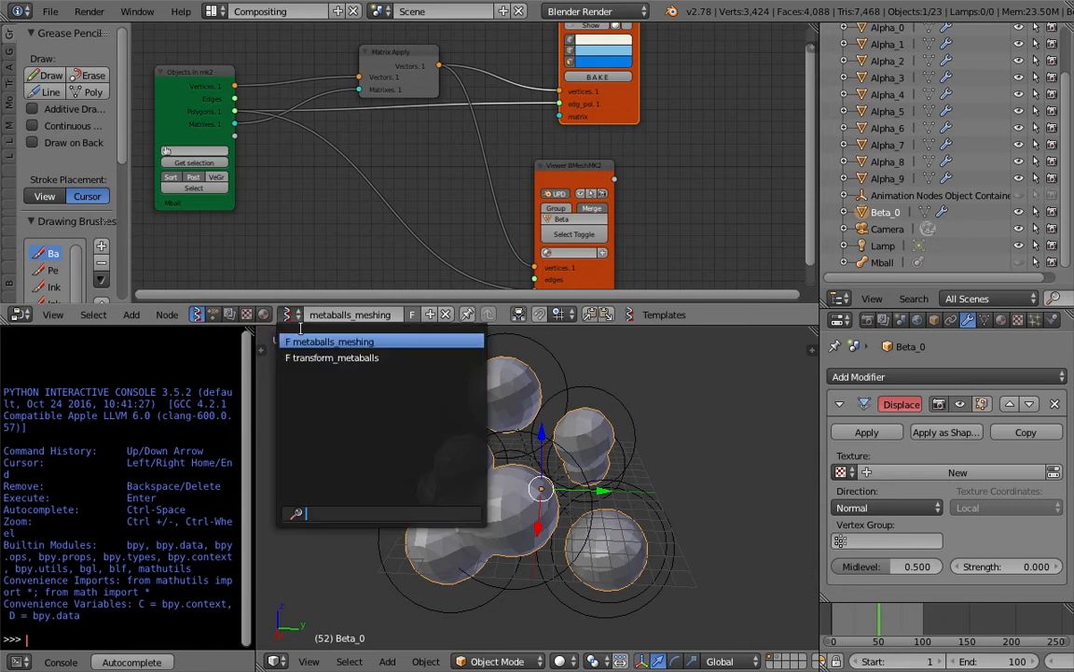
click(307, 355)
scroll(280, 228, down, 2)
middle_drag(215, 215, 462, 231)
middle_drag(306, 137, 386, 177)
scroll(386, 177, up, 2)
drag(390, 157, 352, 171)
Add a Frame info node and connect its Current Frame output to the seeds of Random Vector MK2 and Random Num Gen
key(ctrl+a)
text(frame)
key(Down)
key(Return)
click(150, 137)
drag(229, 154, 459, 264)
middle_drag(360, 164, 358, 137)
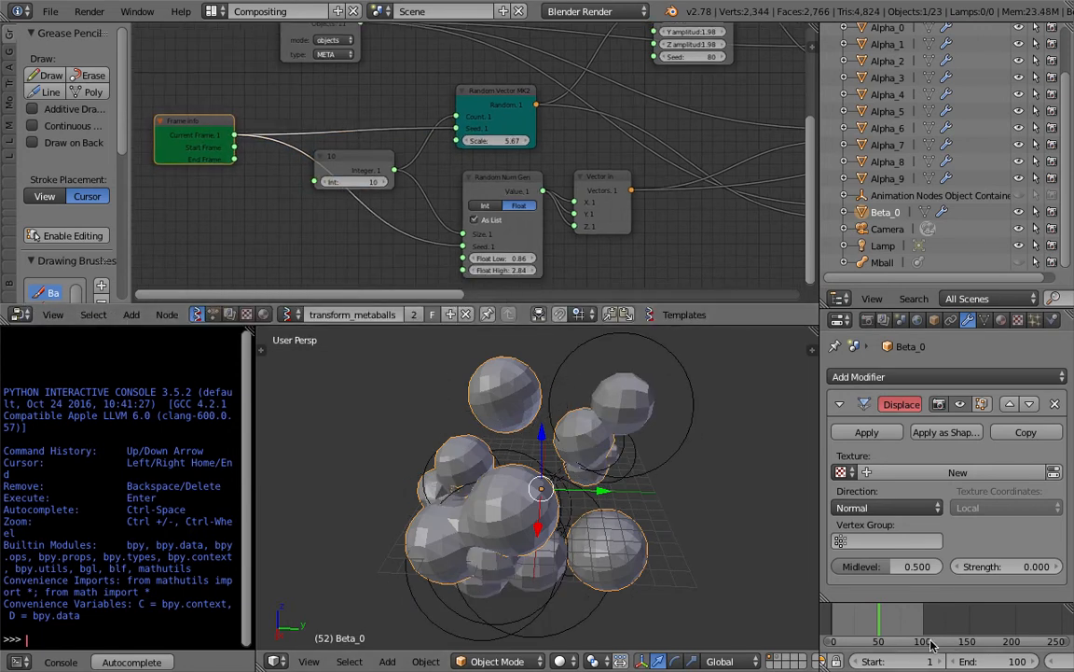
Play the animation from frame 1 and view the changing metaball mesh from several angles
scroll(932, 646, down, 5)
click(990, 661)
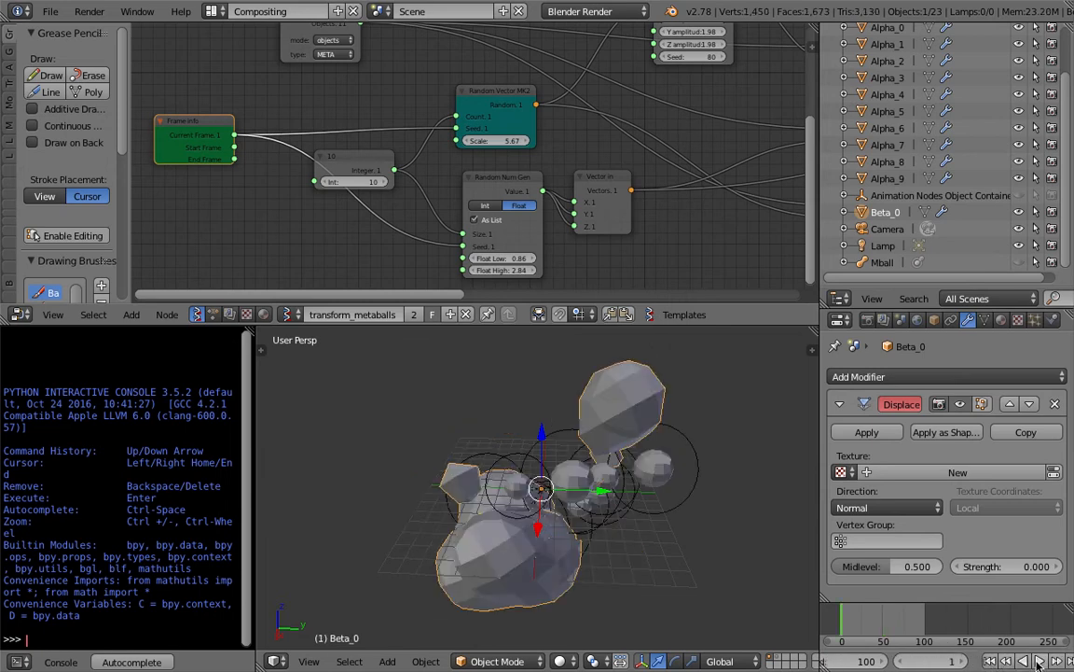
click(1038, 661)
middle_drag(612, 467, 506, 429)
middle_drag(676, 366, 662, 395)
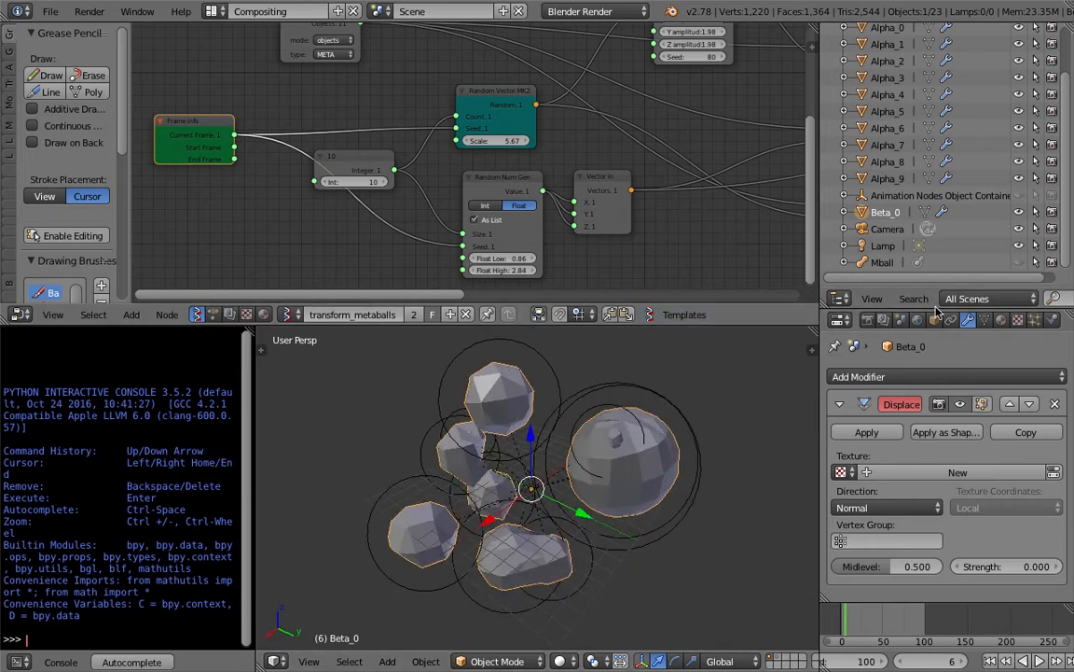
middle_drag(633, 445, 635, 417)
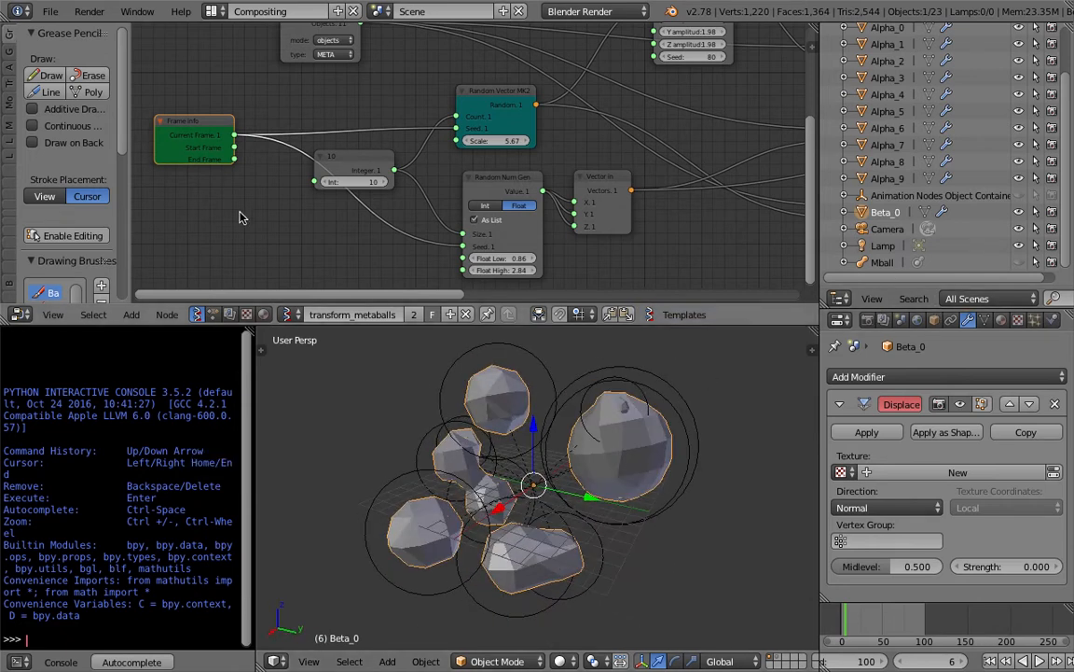
Export frames 1 to 100 to the Desktop folder as the Alembic file ANSV_metaballs_more_007.abc
click(51, 11)
mouse_move(93, 330)
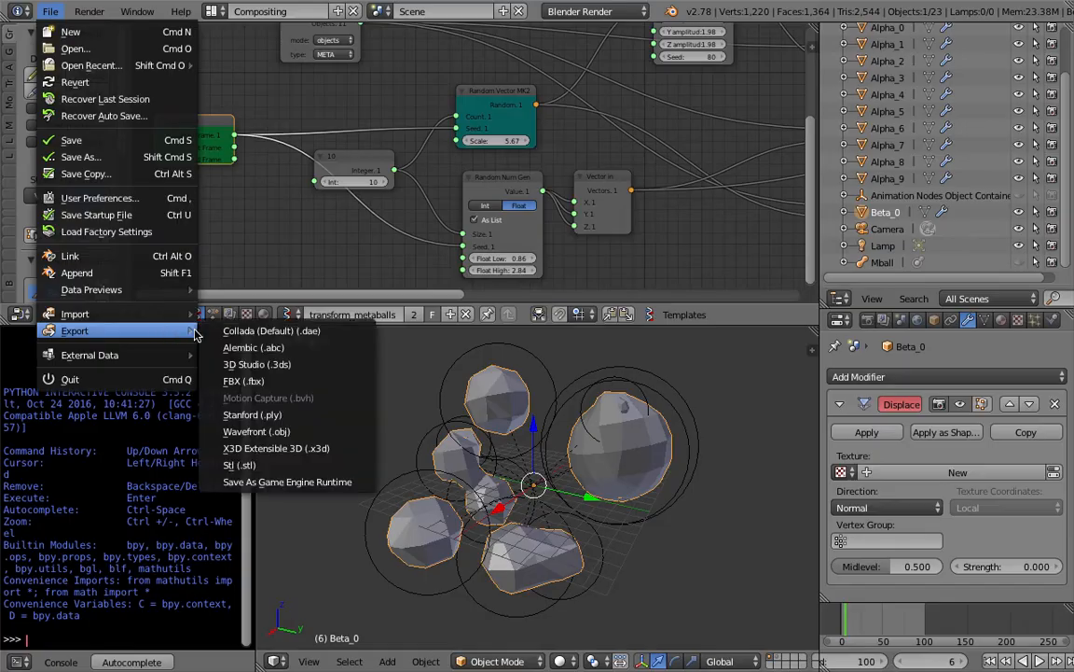
click(247, 349)
click(115, 510)
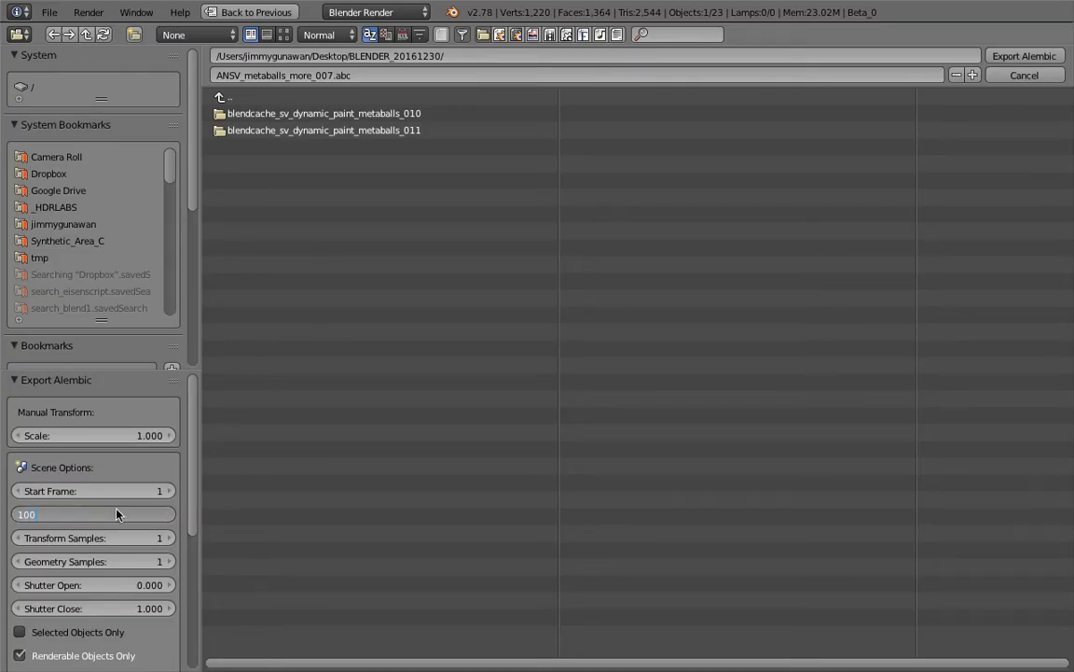
key(Return)
scroll(103, 189, down, 5)
click(56, 291)
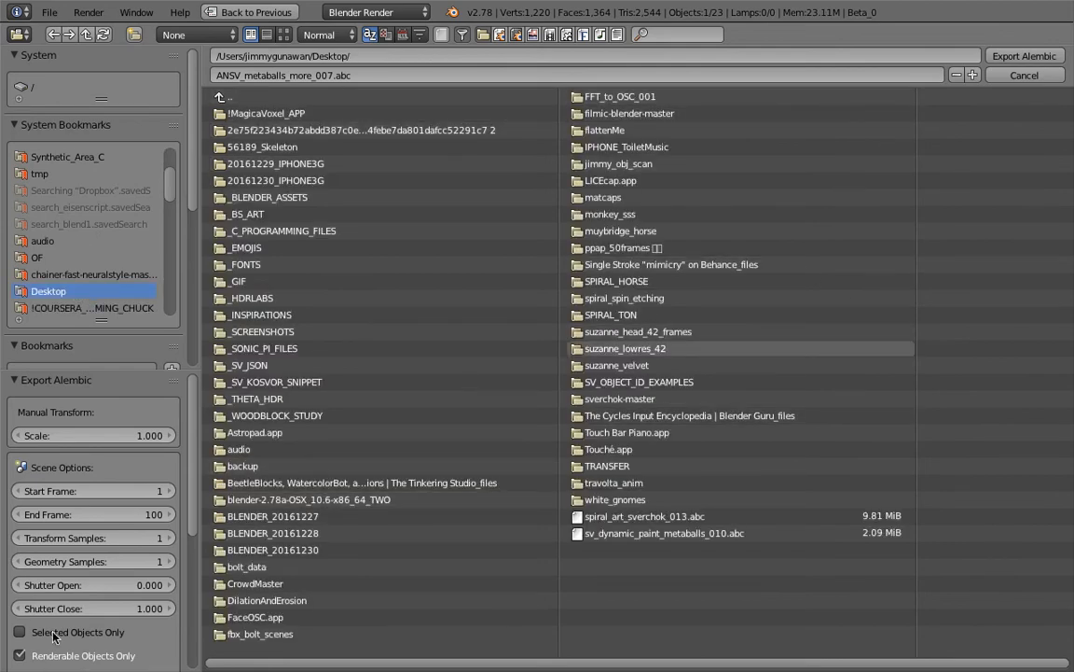
scroll(94, 636, down, 3)
click(1004, 58)
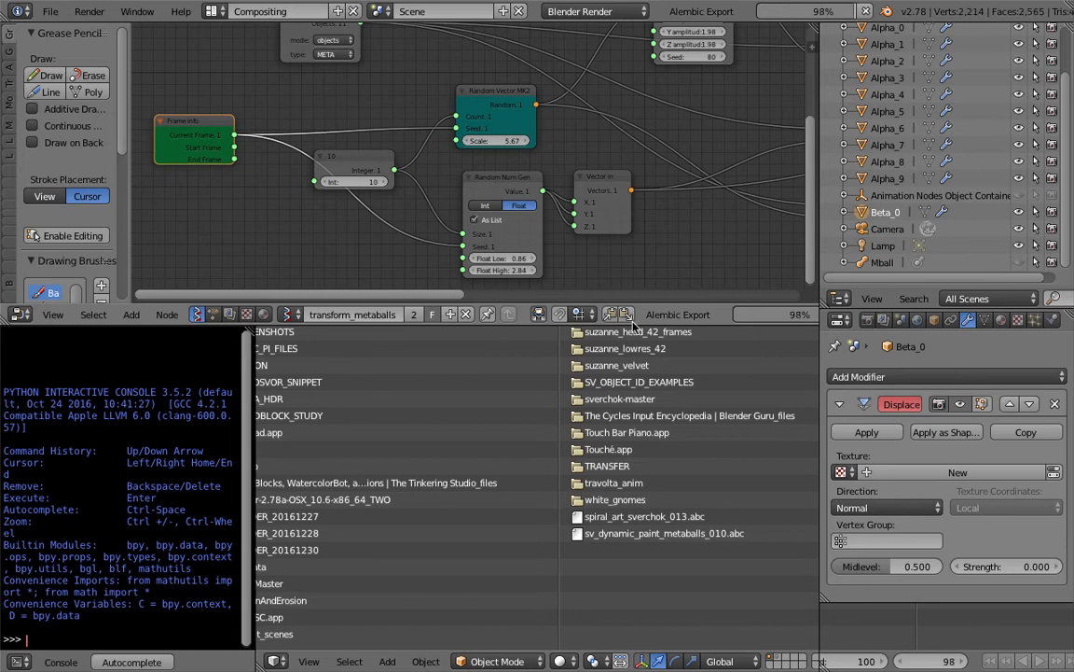
key(Escape)
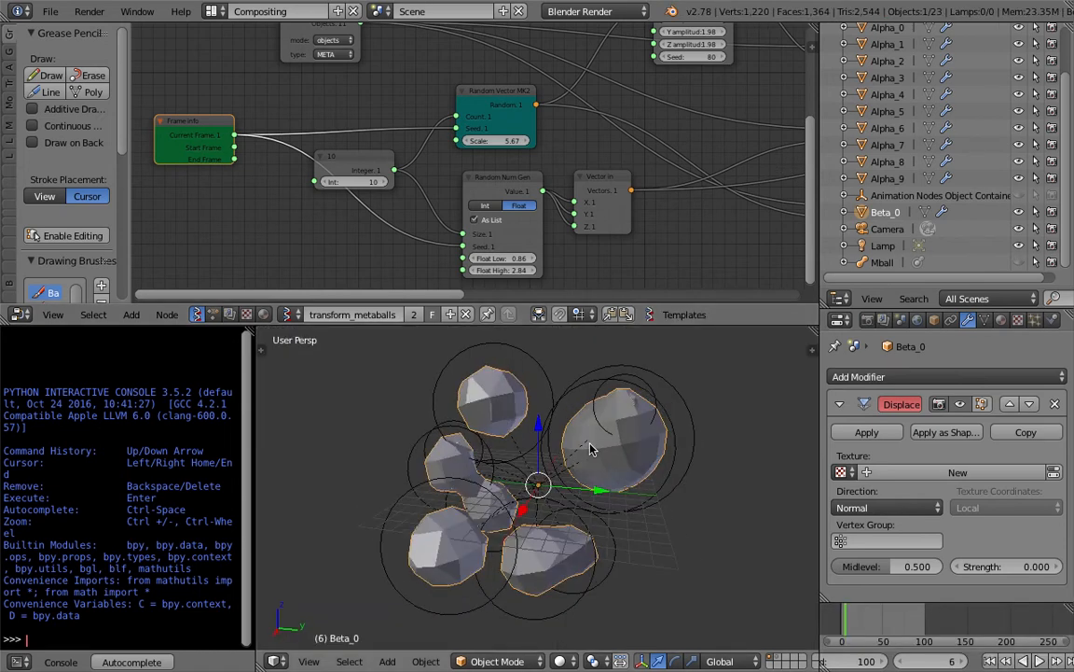
Hide the Beta_0 mesh in the viewport and save the file
middle_drag(630, 159, 266, 217)
click(1020, 212)
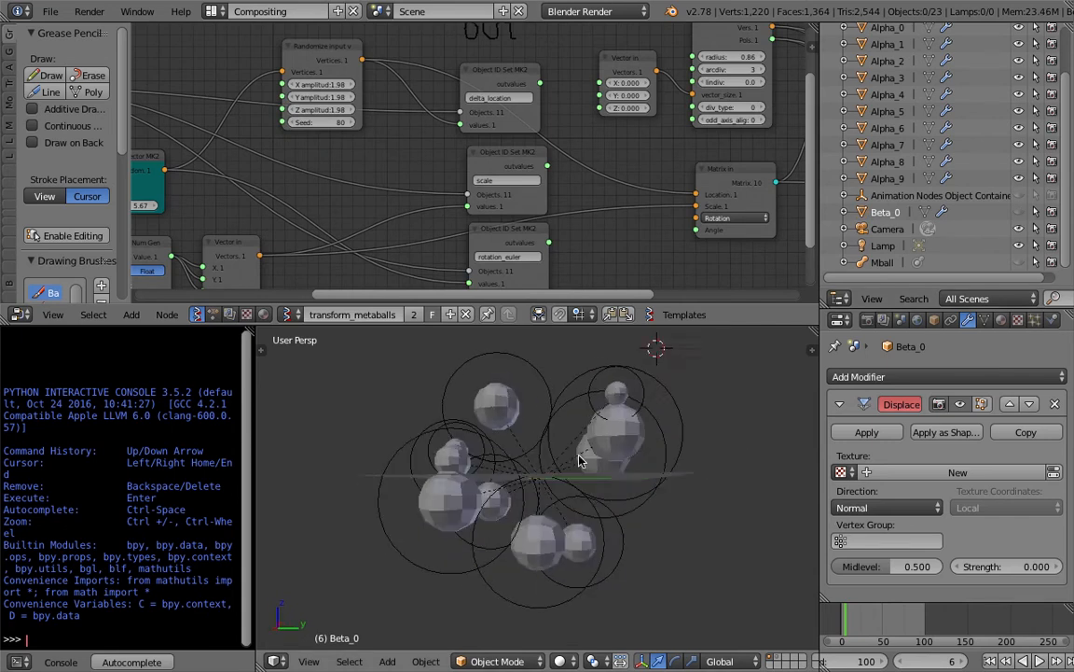
scroll(551, 264, down, 2)
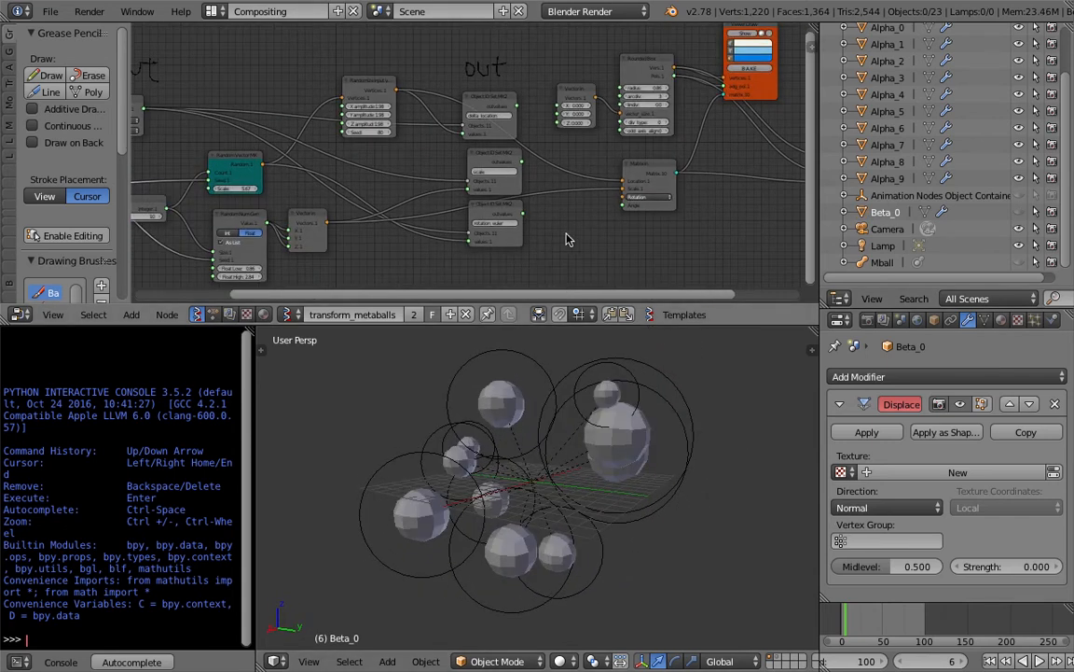
middle_drag(568, 238, 609, 230)
key(ctrl+s)
click(604, 232)
Import the Alembic file ANSV_metaballs_more_007.abc from the Desktop folder and save the file
click(50, 11)
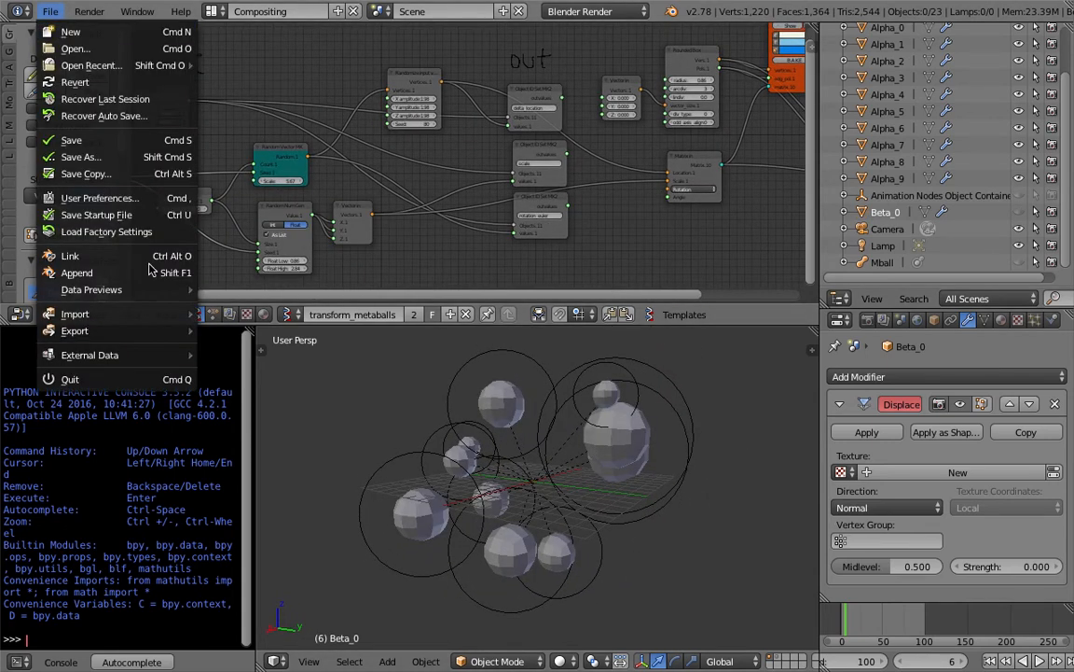
mouse_move(140, 314)
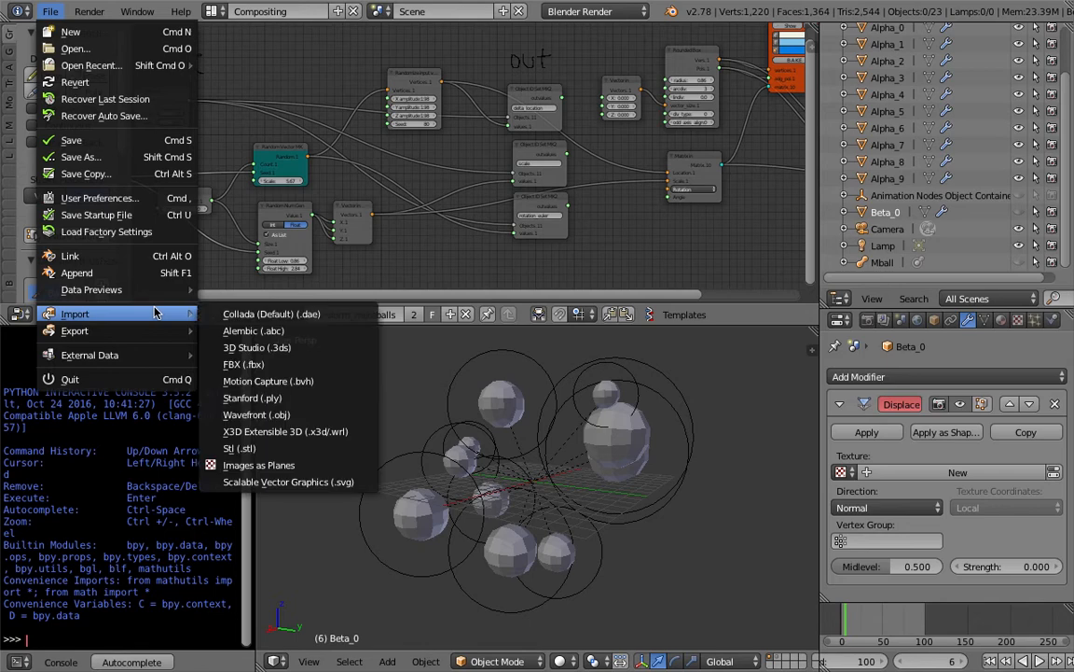
click(308, 331)
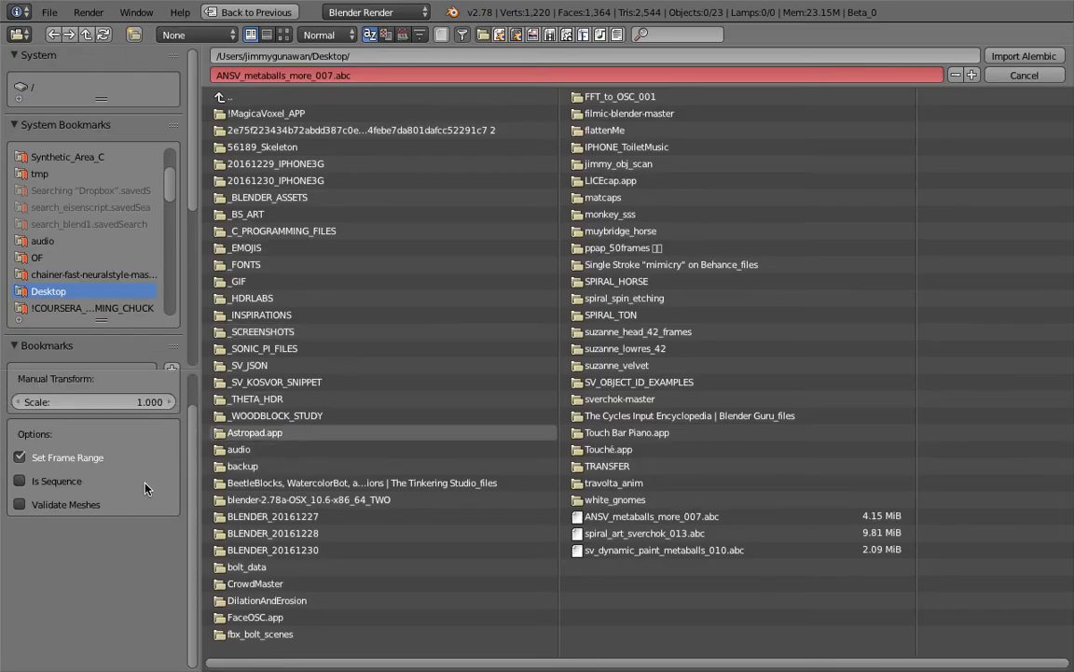
click(653, 518)
click(1023, 56)
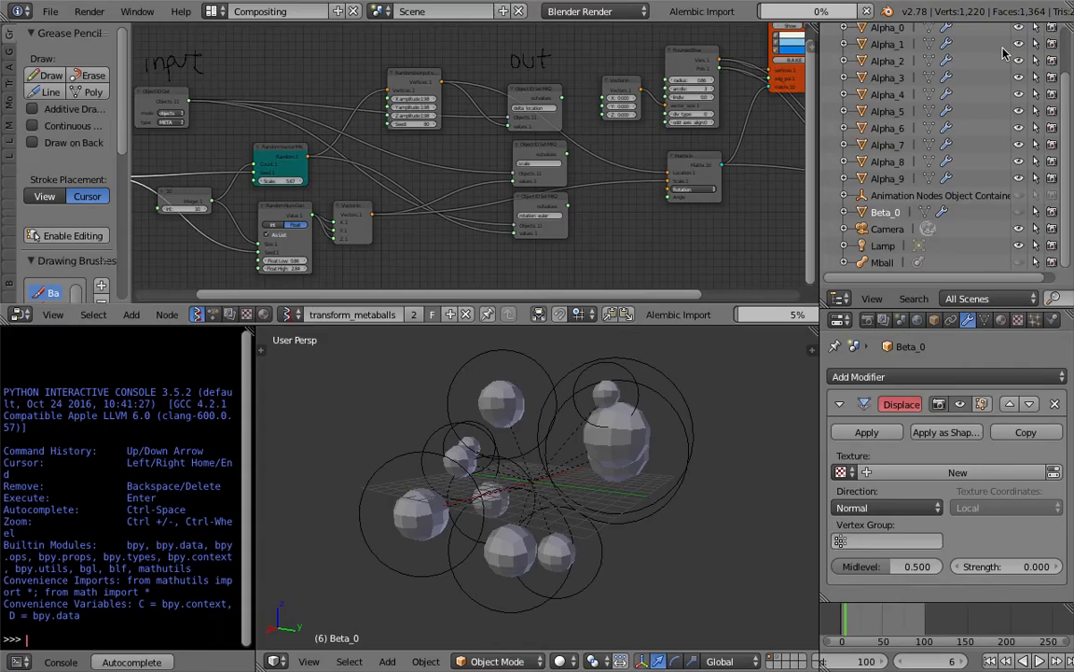
right_click(582, 382)
key(ctrl+s)
click(598, 440)
Scrub the timeline to frame 43 and inspect the imported Beta_0.001 mesh in wireframe and solid shading
mouse_move(868, 629)
mouse_down()
mouse_move(877, 630)
mouse_move(850, 630)
mouse_move(882, 624)
mouse_up()
key(z)
middle_drag(593, 444, 766, 560)
drag(850, 614, 877, 621)
middle_drag(643, 495, 657, 468)
key(z)
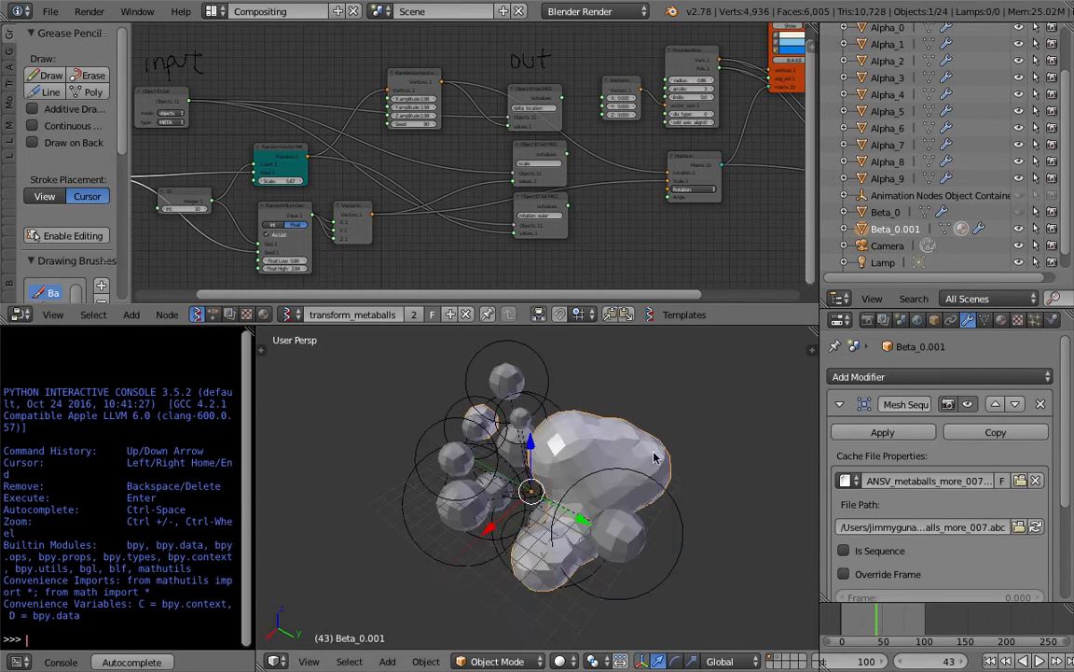
Scrub the timeline to frame 30, inspect the imported Beta_0.001 mesh in wireframe and solid shading, and save the file
scroll(651, 444, up, 5)
scroll(651, 444, down, 3)
key(z)
key(Right)
drag(870, 621, 866, 620)
scroll(560, 477, down, 5)
middle_drag(518, 480, 561, 482)
key(z)
key(z)
key(ctrl+s)
Select the Alpha_2 sphere, view it among the other meshes in wireframe and solid shading, and save the file
right_click(444, 391)
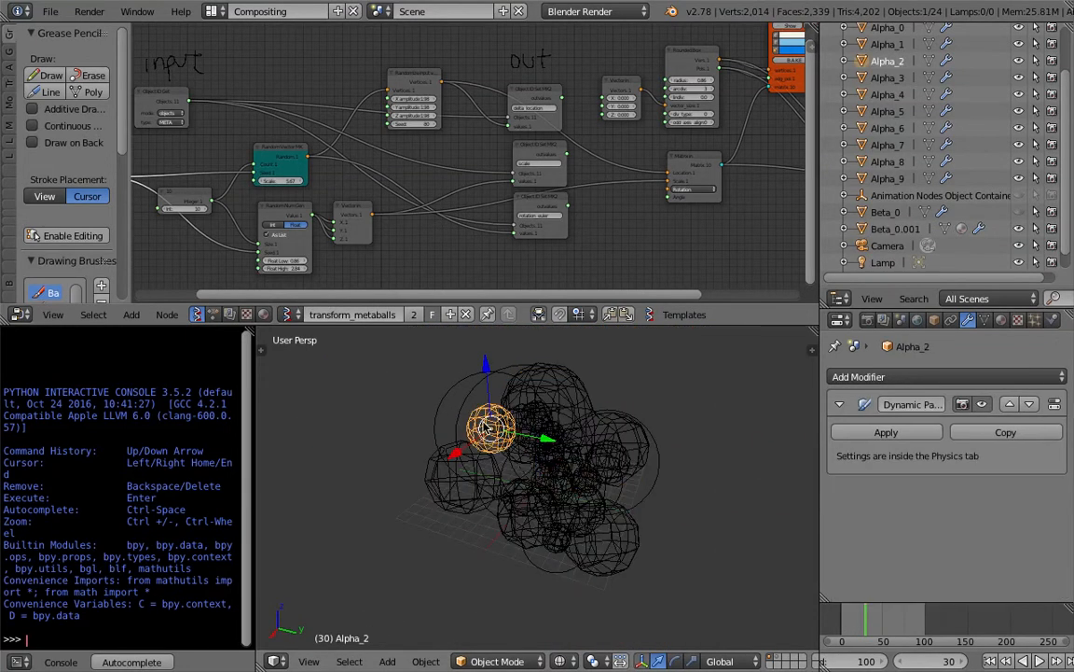
middle_drag(492, 453, 539, 443)
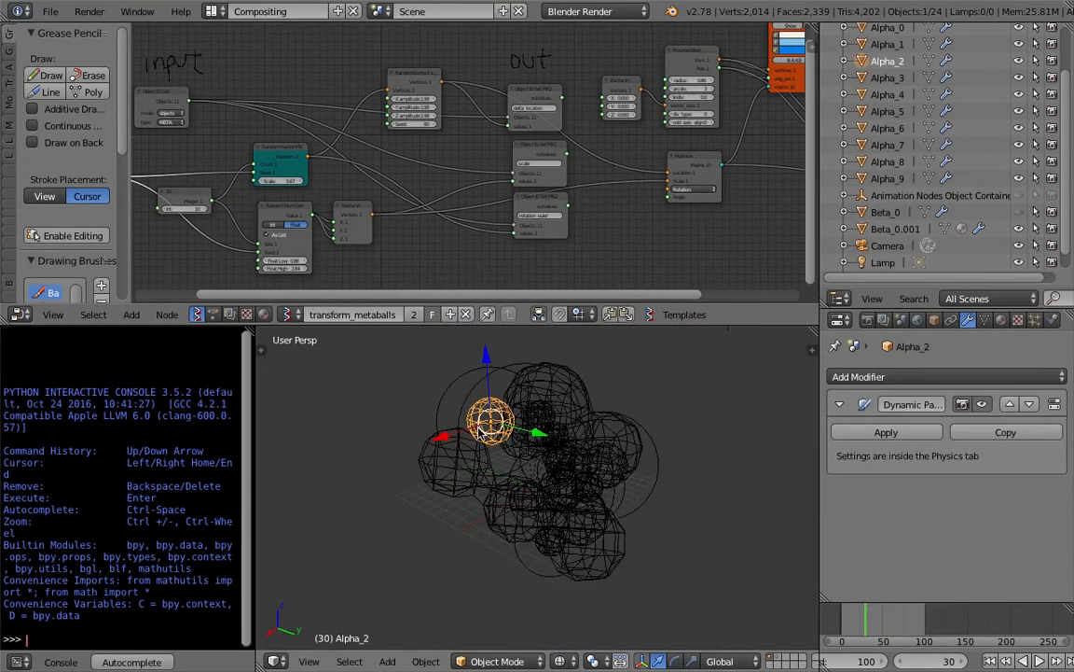
key(ctrl+s)
key(z)
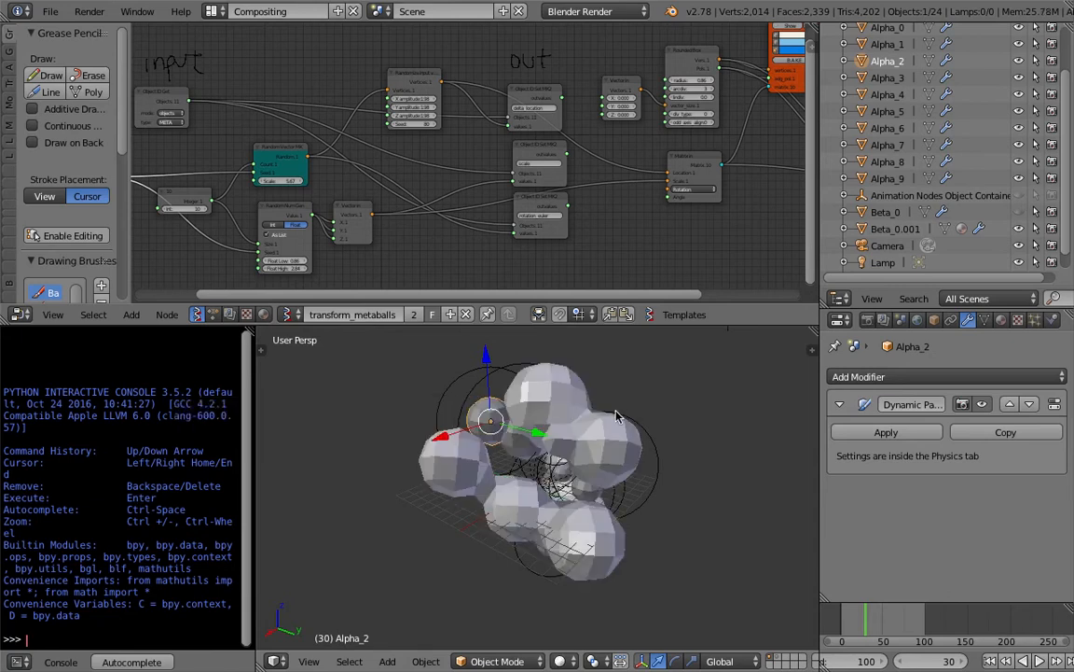
Enable Dynamic Paint physics on Beta_0.001, add it as a canvas, and save the file
right_click(626, 430)
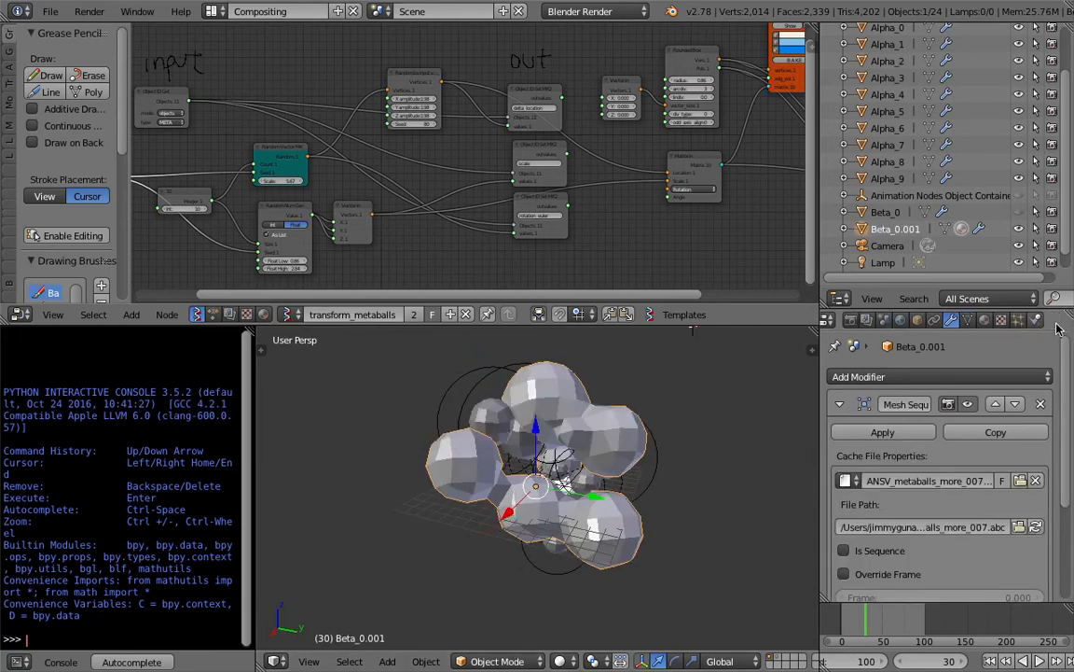
click(1003, 320)
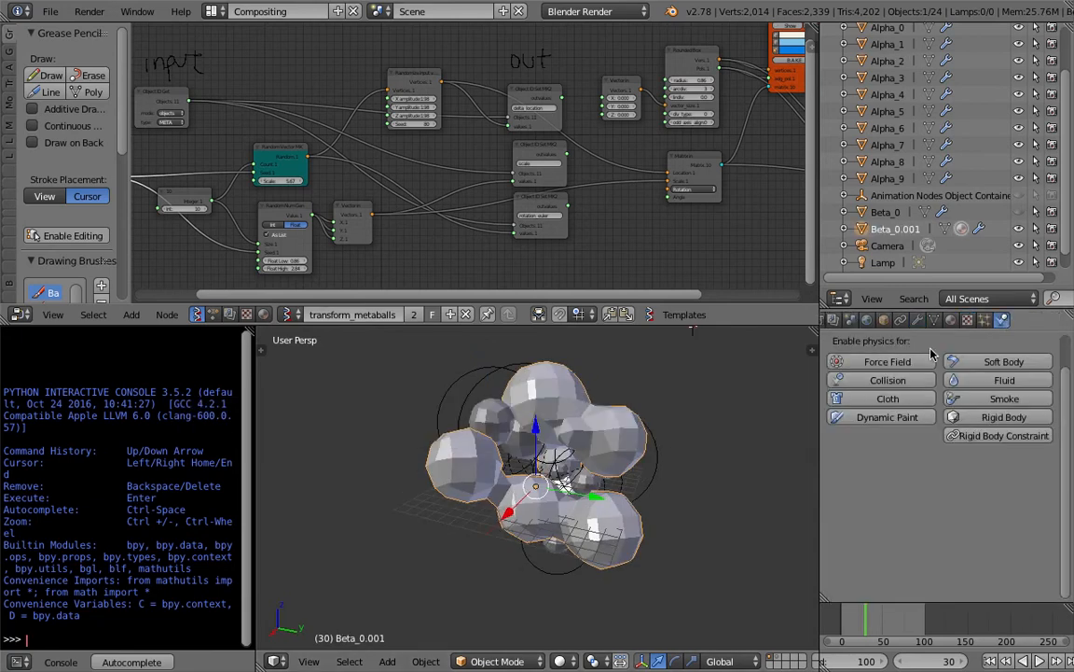
click(911, 419)
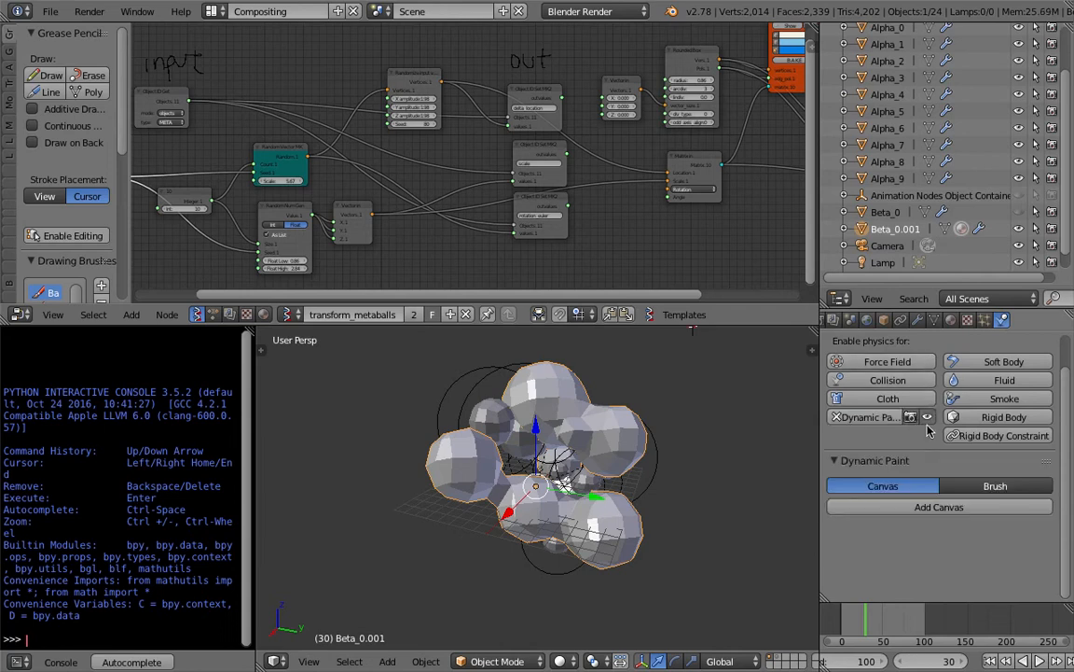
click(933, 506)
scroll(933, 506, down, 5)
key(ctrl+s)
Add the dp_paintmap output layer to the Dynamic Paint canvas of Beta_0.001
click(948, 511)
click(937, 532)
scroll(966, 539, down, 2)
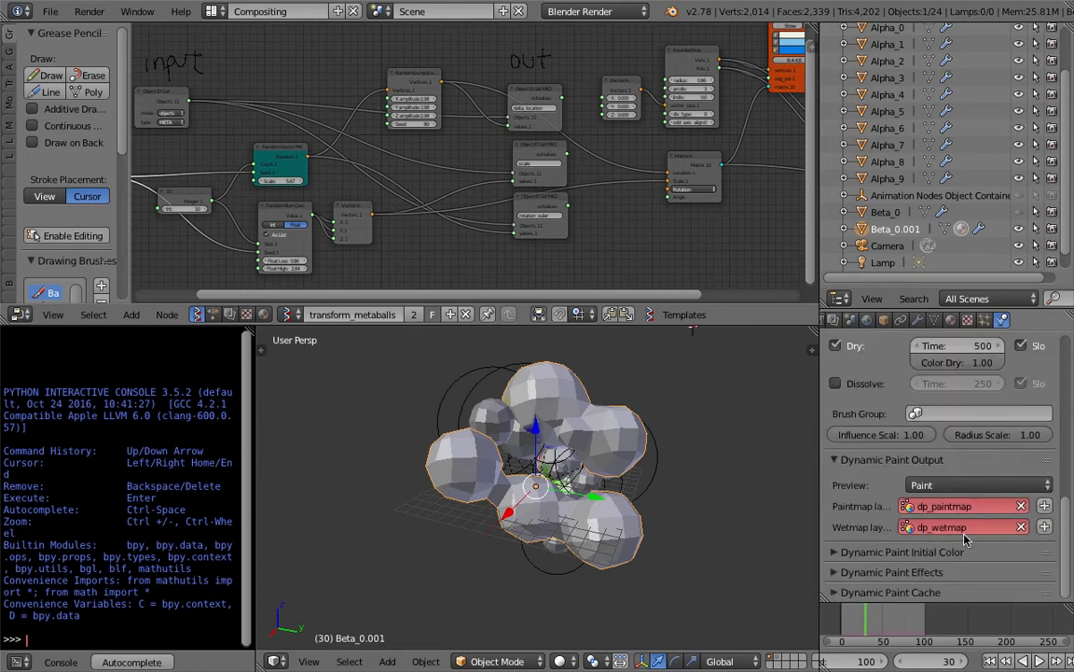
click(1046, 506)
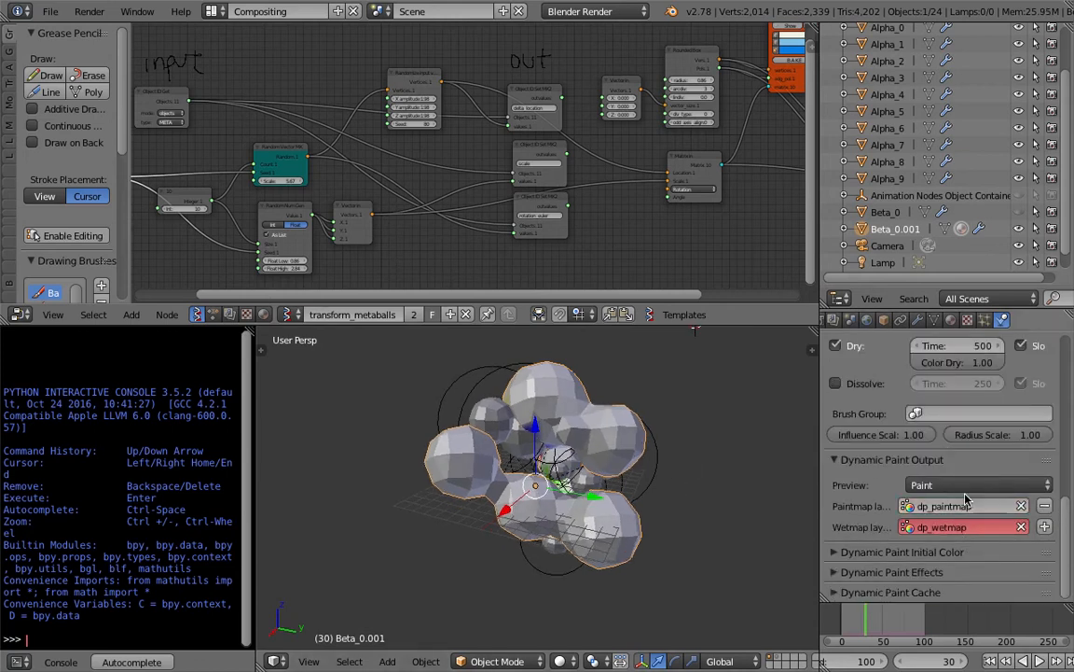
Set the canvas's Dynamic Paint initial color to Color with white, and save the file
click(947, 552)
scroll(947, 551, down, 1)
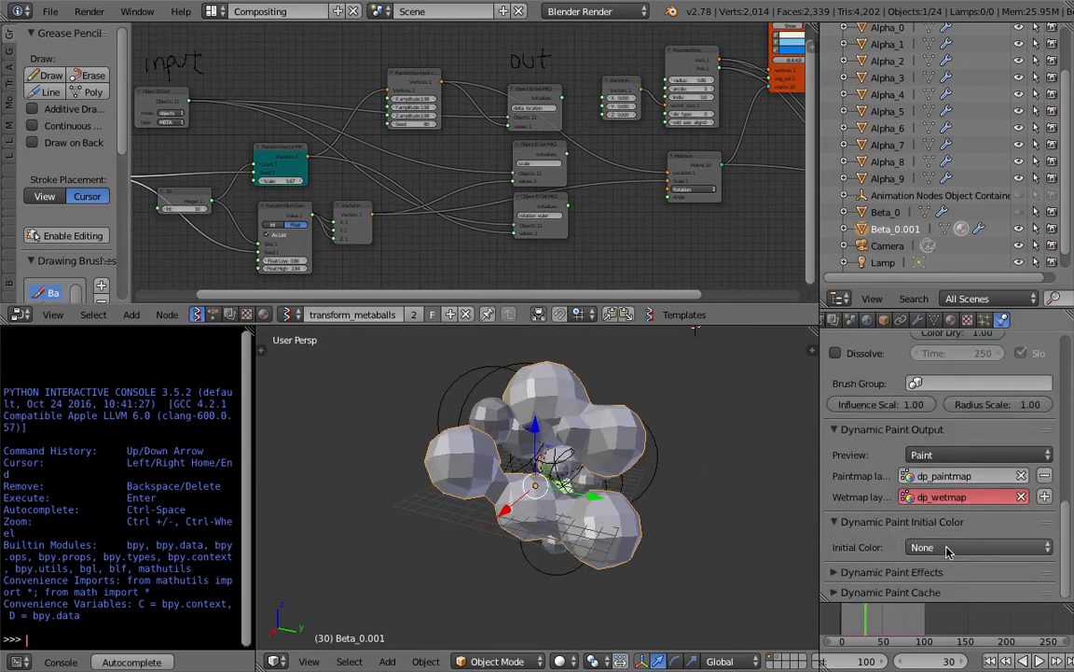
click(948, 548)
click(973, 508)
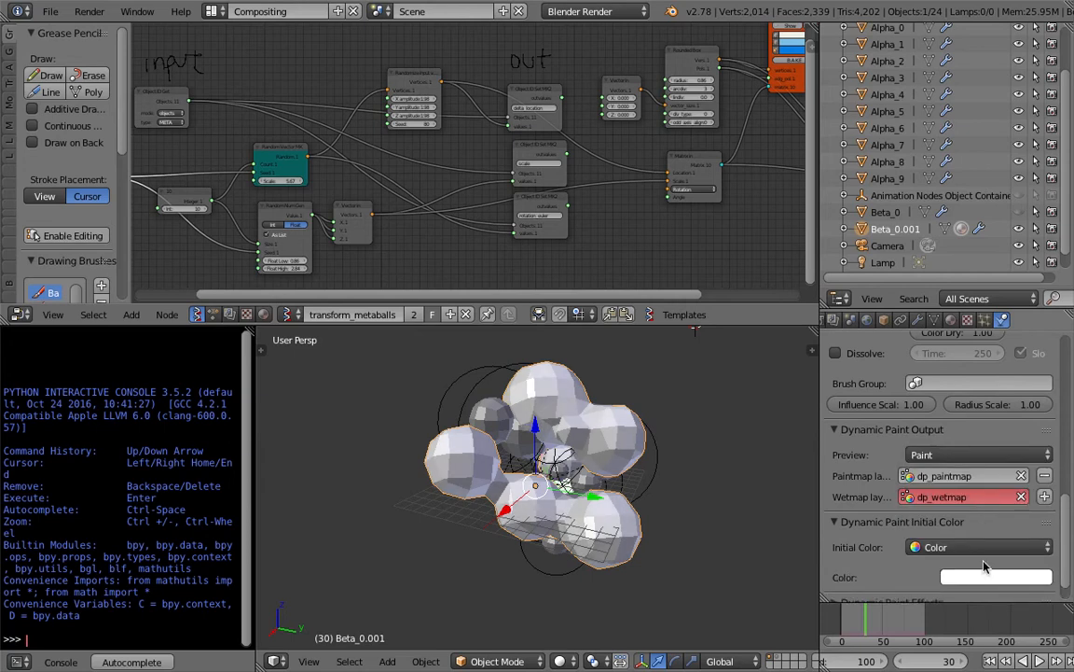
middle_drag(531, 464, 627, 453)
scroll(593, 446, up, 4)
scroll(594, 446, down, 5)
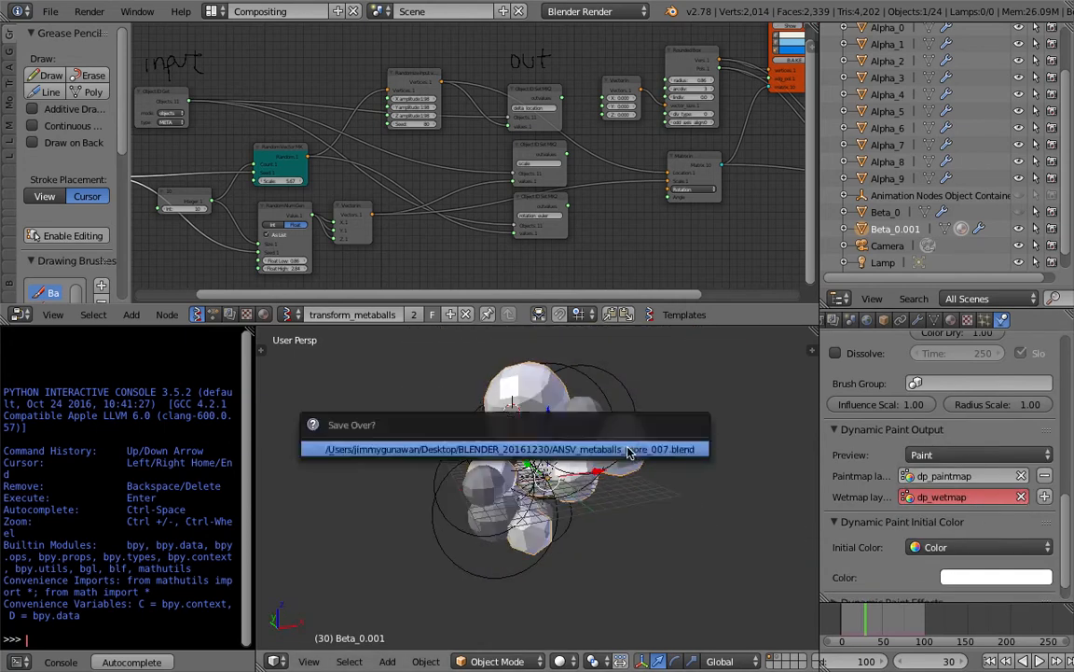
Check the painted mesh at frame 55, save the file, and scrub to frame 43 to inspect it in wireframe
click(888, 618)
key(ctrl+s)
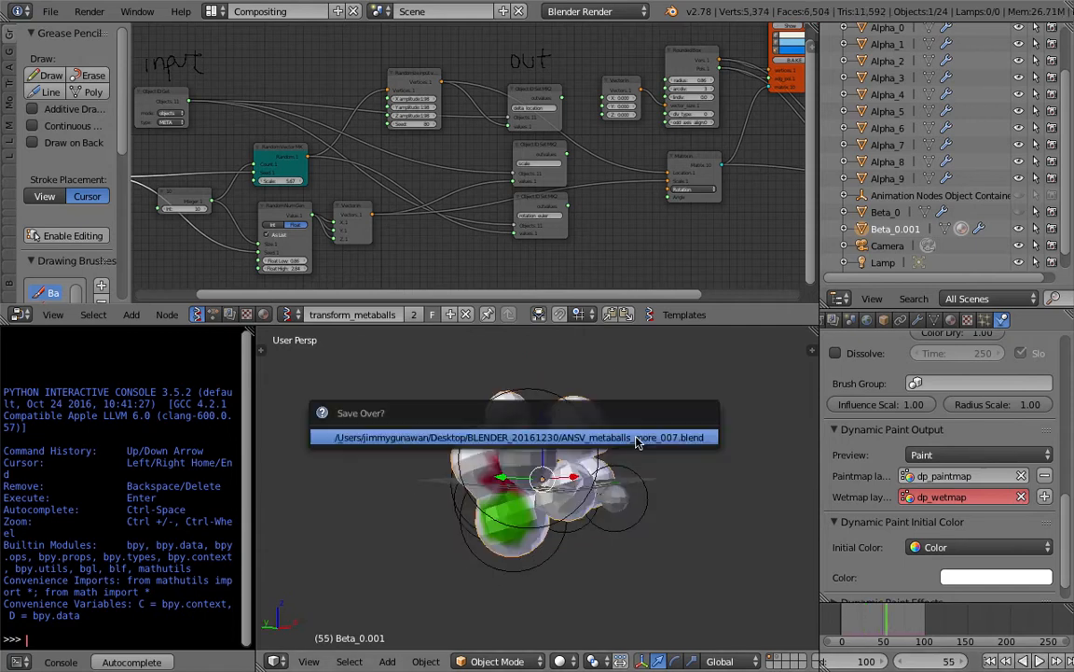
middle_drag(573, 478, 684, 476)
drag(846, 620, 877, 620)
middle_drag(597, 449, 659, 478)
key(z)
scroll(616, 467, up, 5)
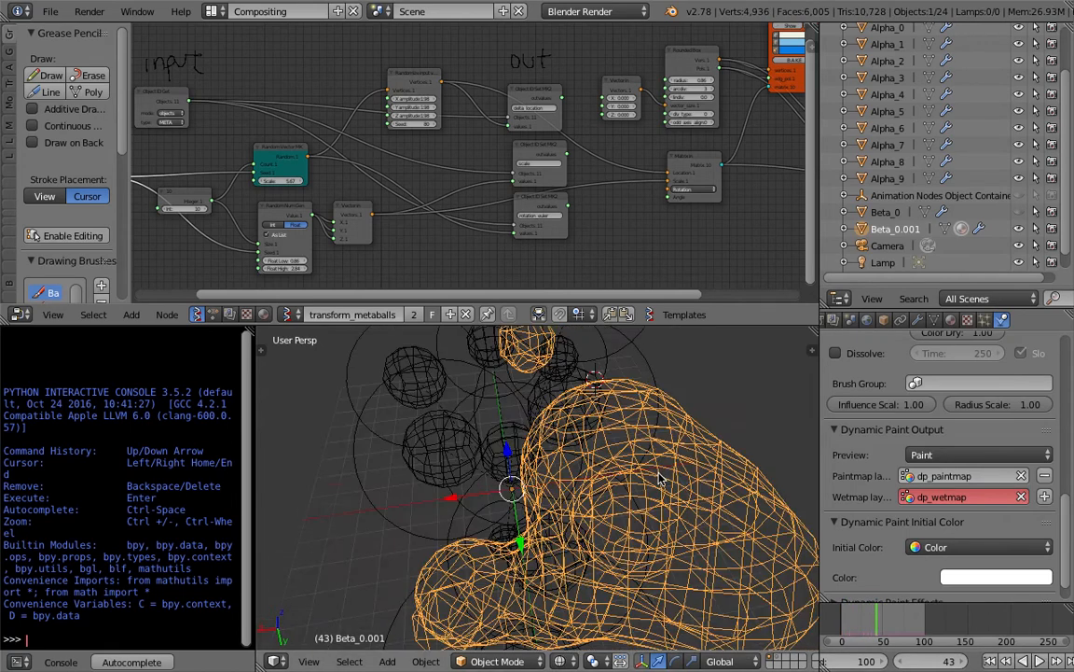
scroll(548, 436, down, 4)
Examine individual metaballs and Alpha spheres, ending with Alpha_1, and scrub to frame 63 in solid shading to check the paint
right_click(545, 421)
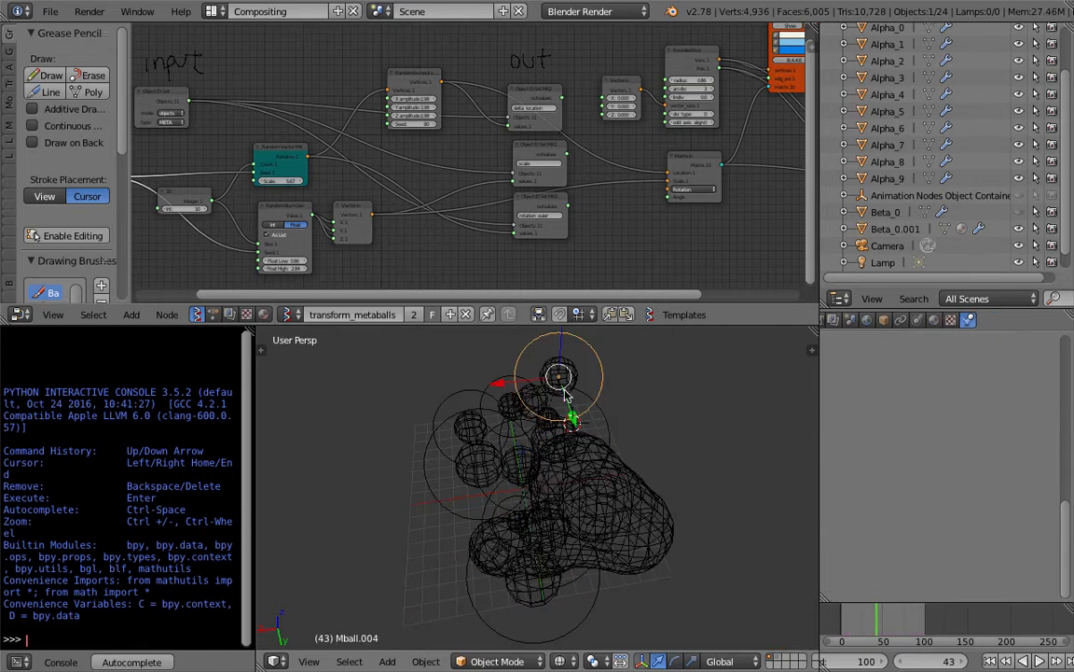
right_click(515, 422)
middle_drag(565, 431, 425, 443)
right_click(425, 443)
right_click(524, 477)
key(z)
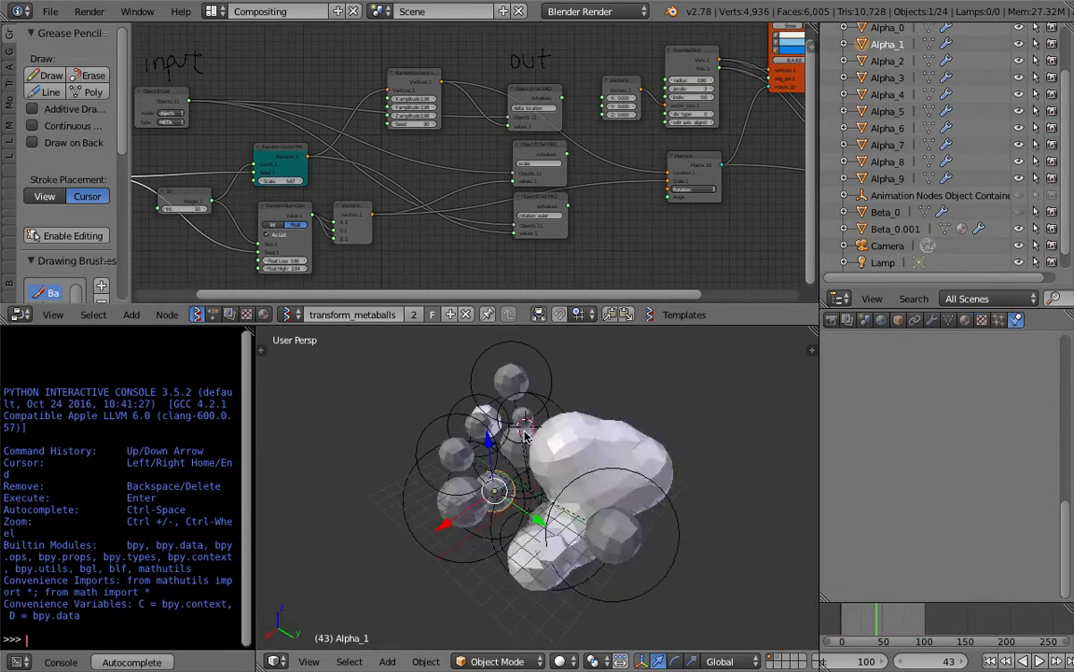
click(856, 614)
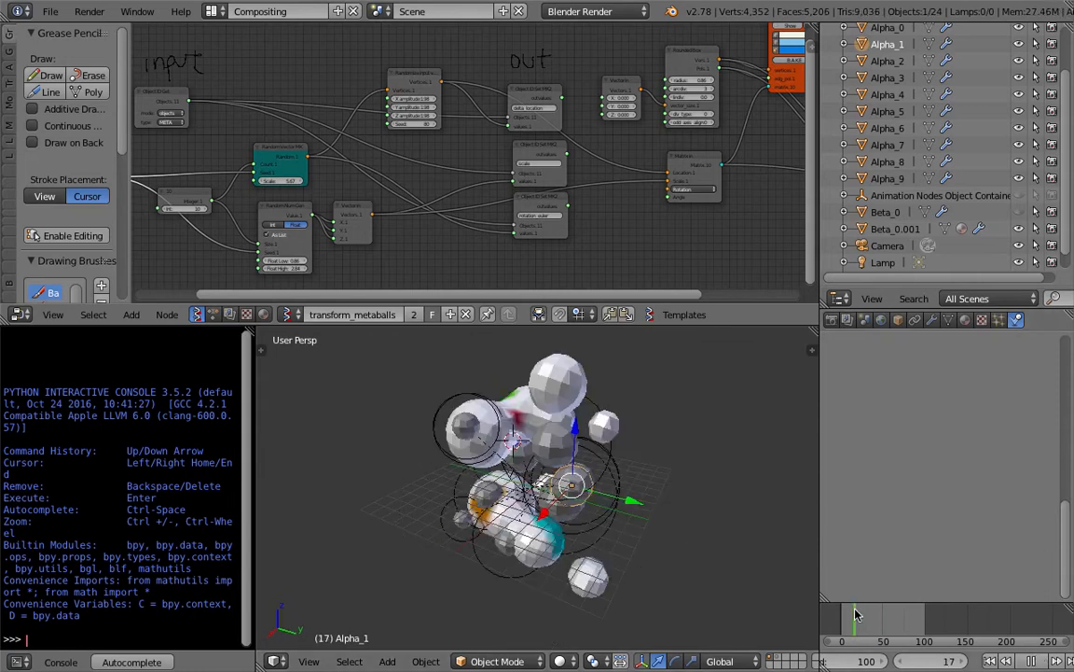
drag(856, 614, 893, 616)
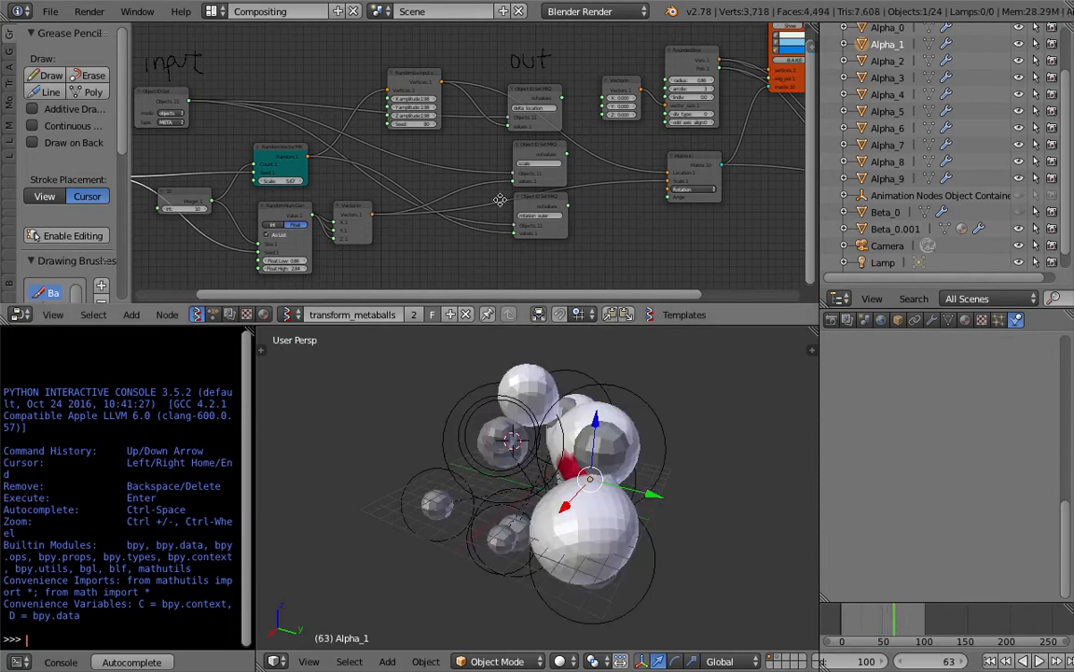
Widen the node editor and arrange the Viewer BMeshMK2 node beneath the Viewer Draw node
shift+scroll(802, 194, up, 1)
drag(847, 177, 986, 176)
ctrl+scroll(547, 192, right, 5)
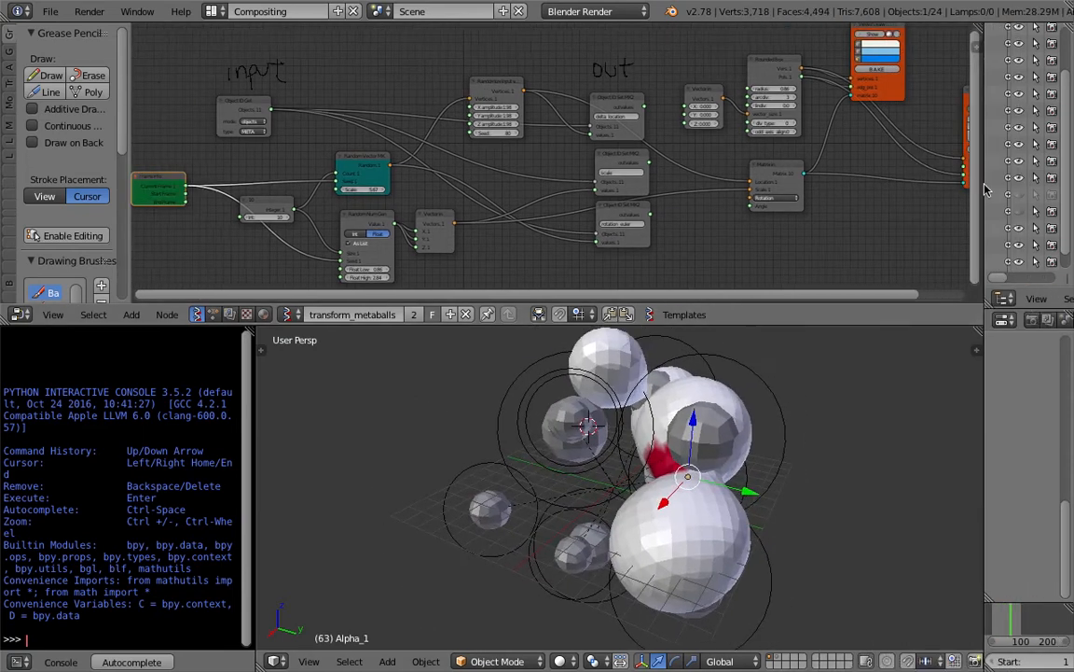
scroll(574, 144, up, 3)
drag(658, 111, 684, 116)
scroll(537, 95, up, 3)
drag(523, 64, 657, 32)
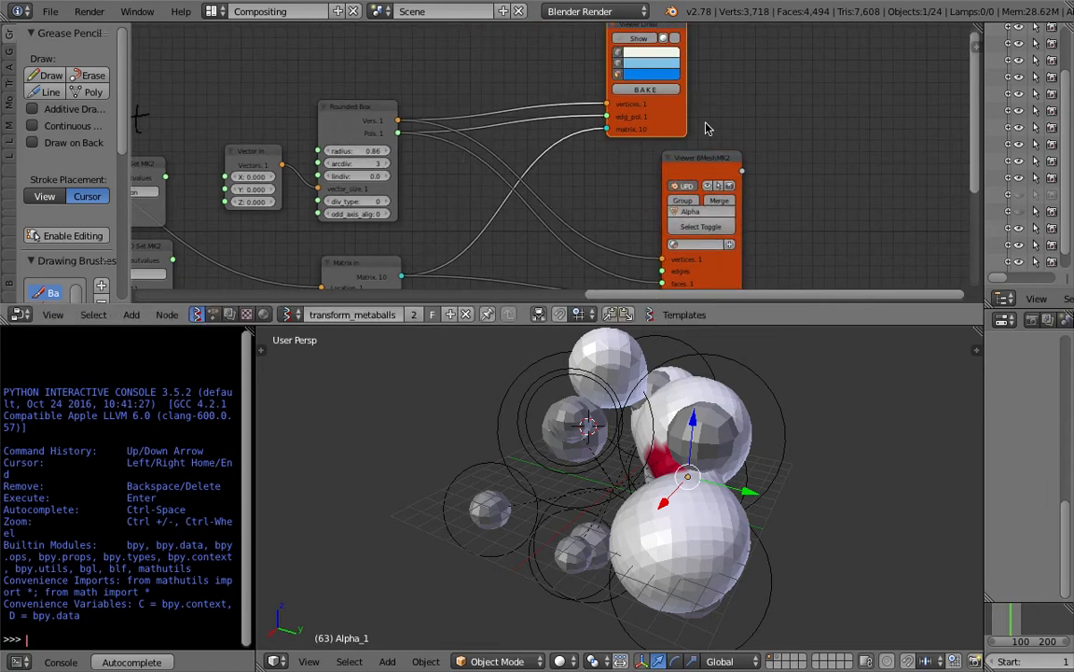
drag(717, 156, 672, 168)
Turn the Viewer Draw node's preview on and off again to compare it with the meshes, and save the file
ctrl+scroll(597, 93, left, 1)
click(648, 40)
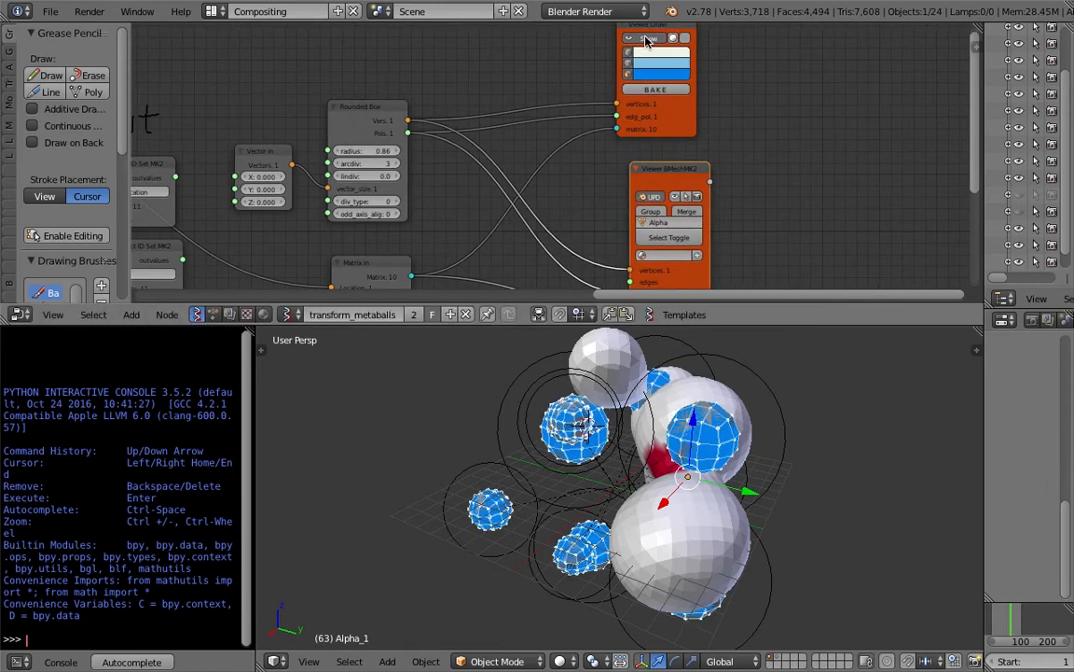
click(648, 40)
middle_drag(668, 522, 696, 558)
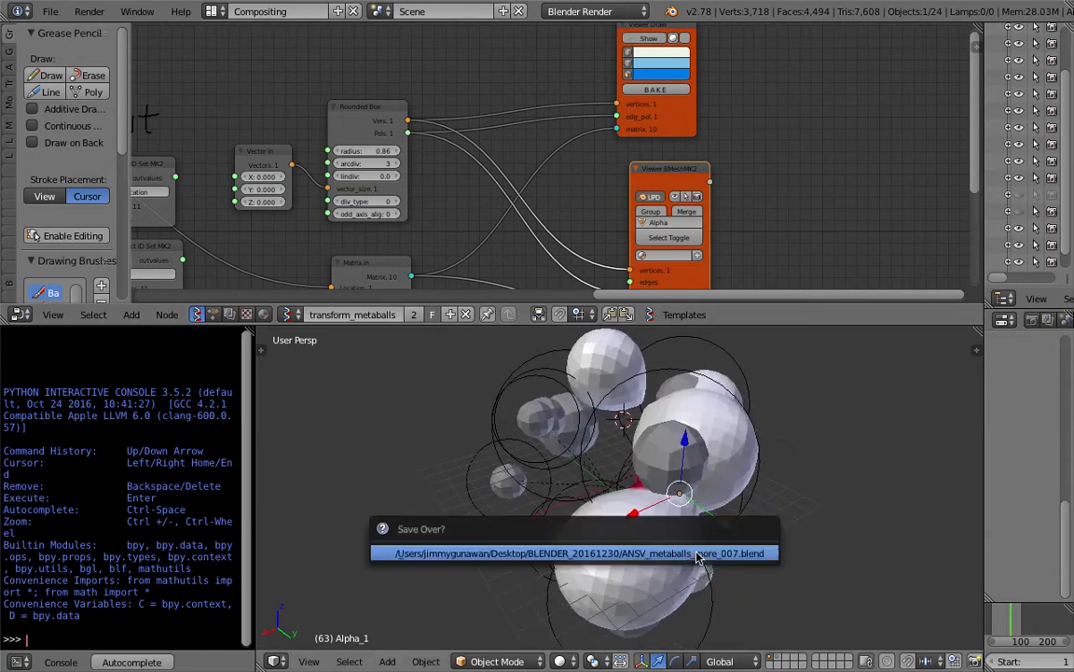
Select Beta_0.001, widen the outliner and properties areas again, show Mball in the viewport, and save the file
right_click(739, 473)
drag(984, 212, 785, 223)
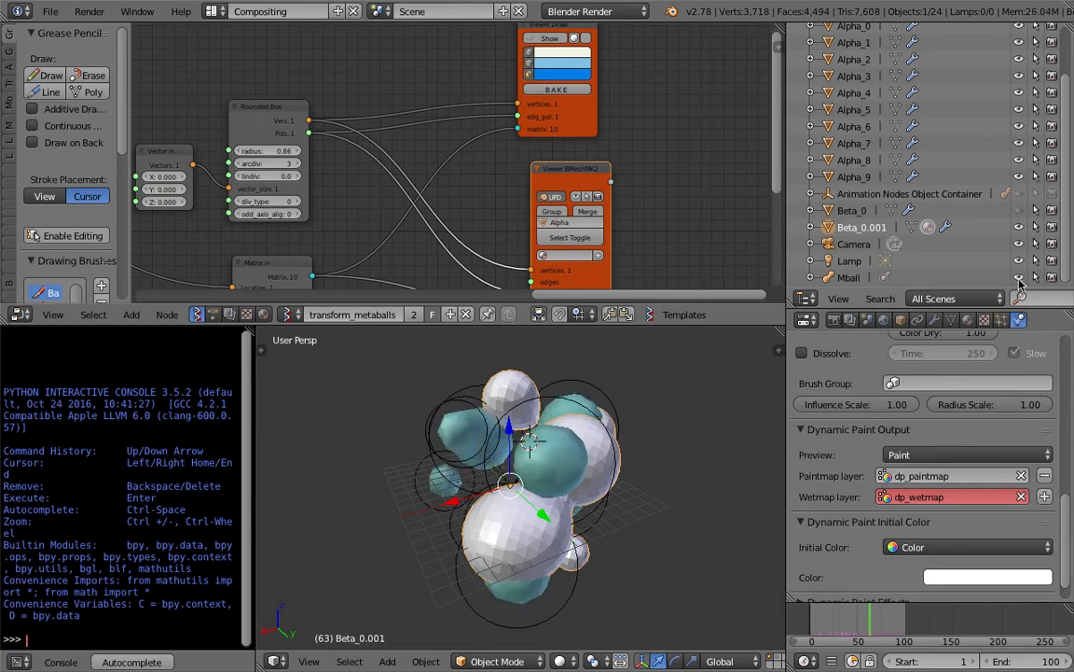
key(z)
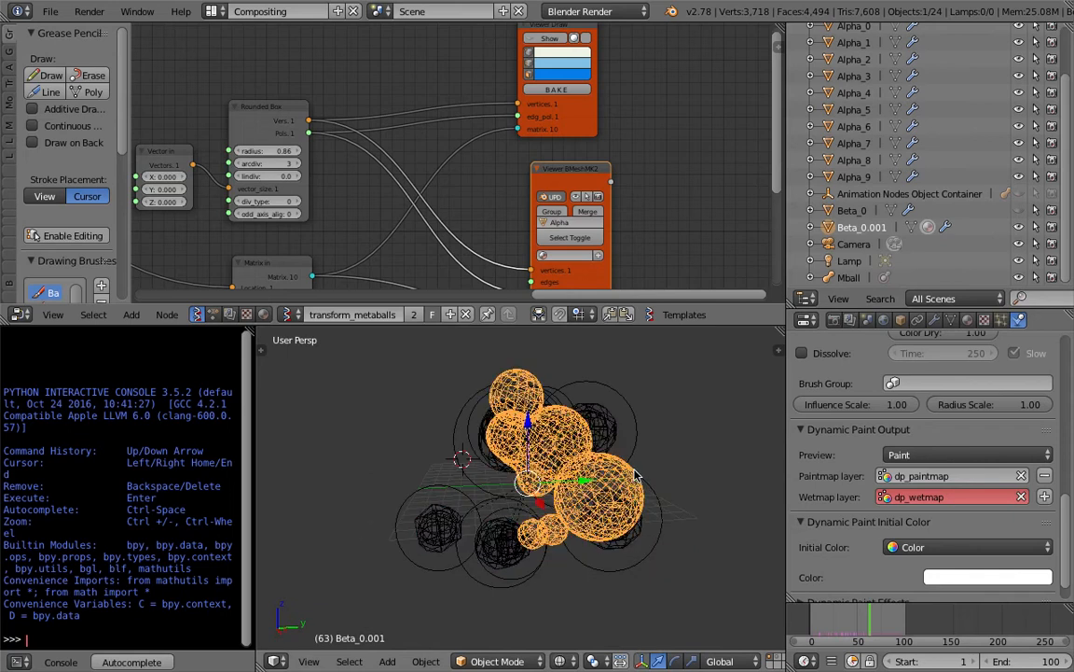
key(z)
key(ctrl+s)
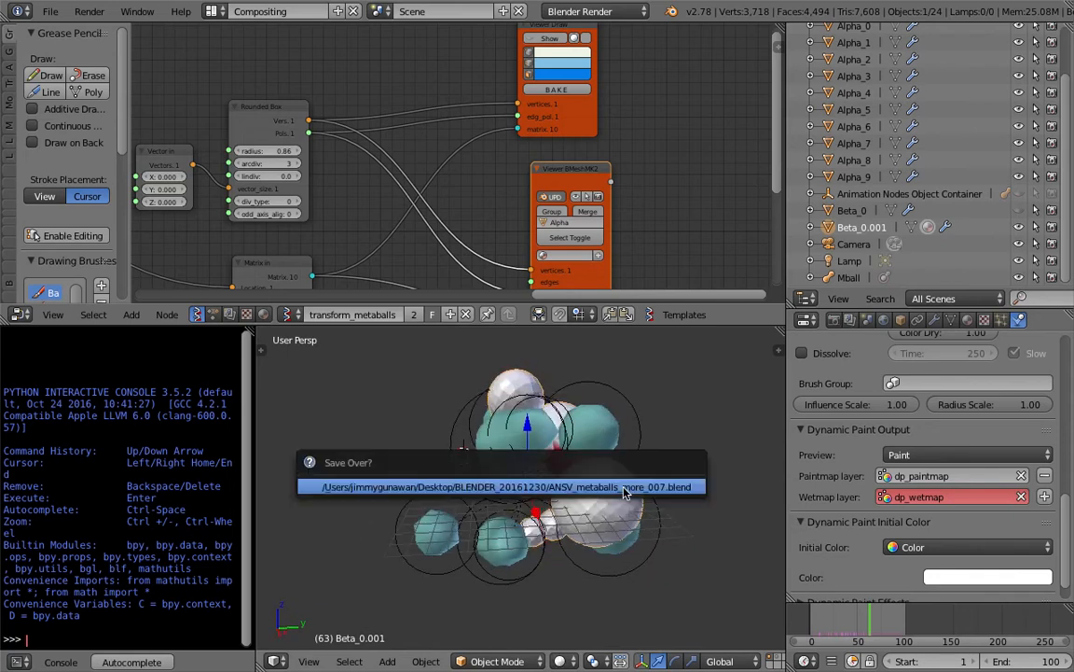
Scrub to frame 43 and compare the metaballs with the painted Beta_0.001 mesh in solid and wireframe shading
click(841, 623)
drag(841, 623, 851, 623)
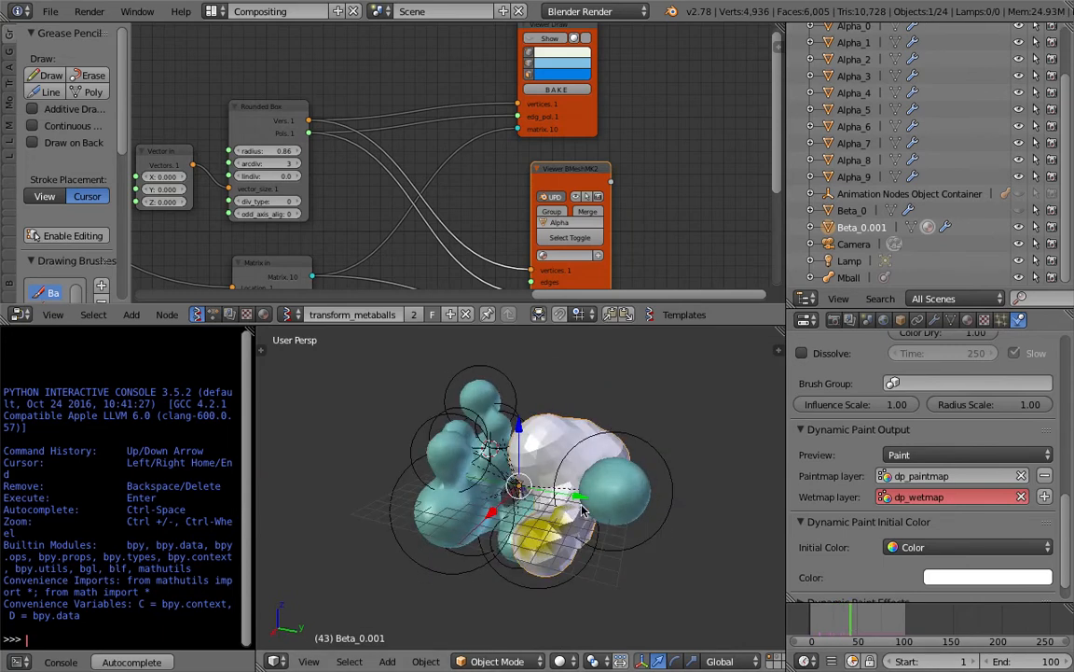
key(z)
middle_drag(582, 511, 572, 506)
mouse_move(642, 537)
middle_down()
mouse_move(563, 491)
mouse_move(420, 435)
mouse_move(746, 576)
middle_up()
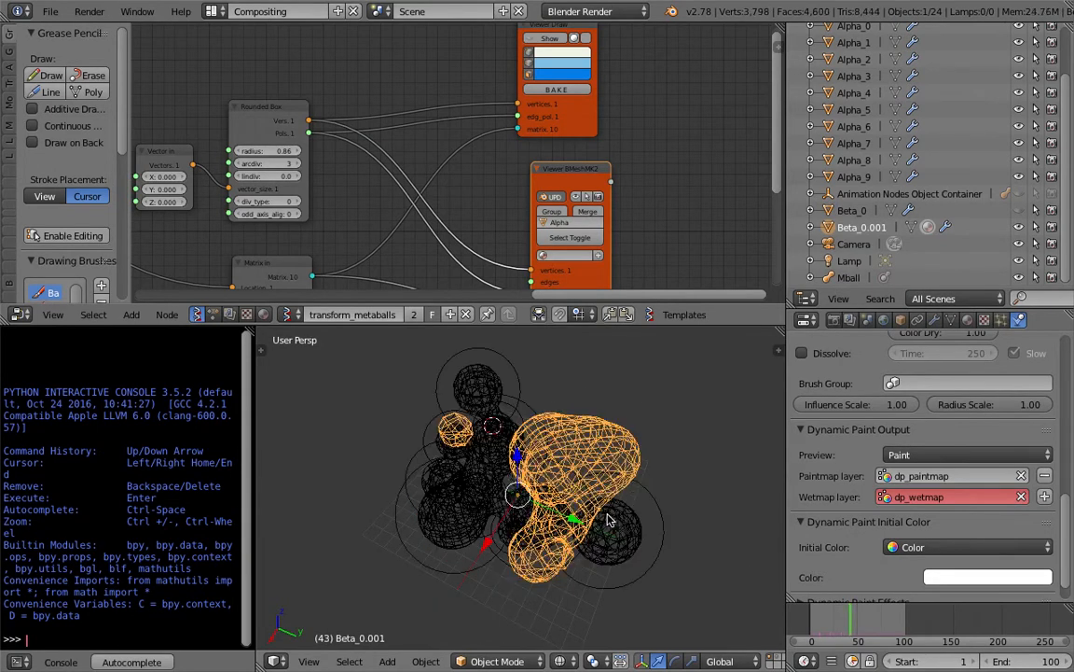
Select Mball, return to solid shading, and view its metaball data settings
right_click(635, 454)
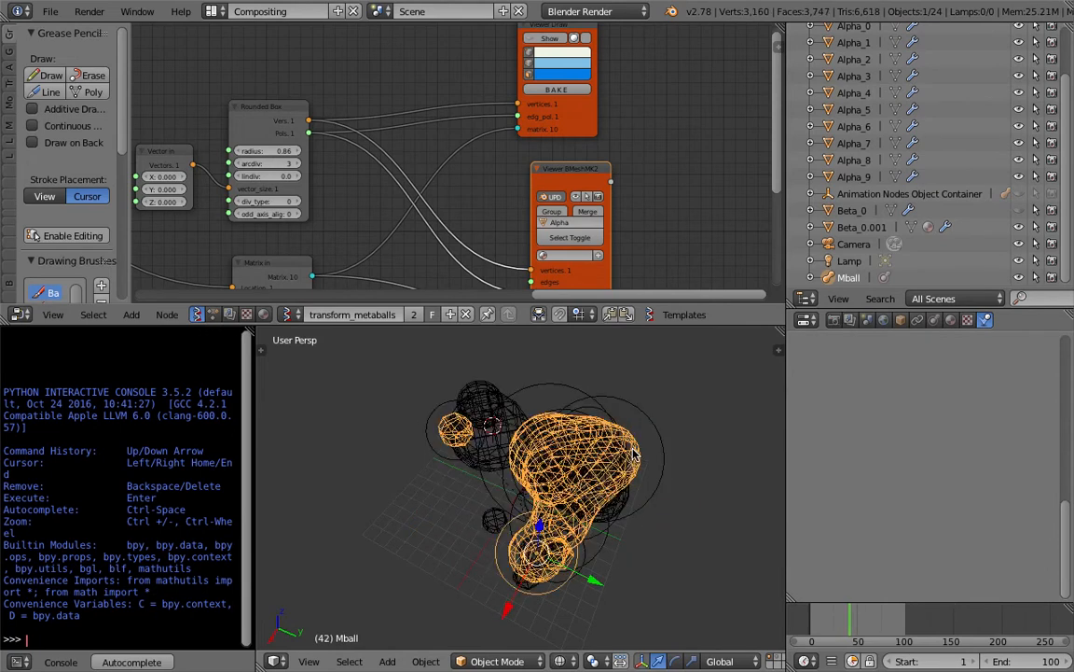
key(z)
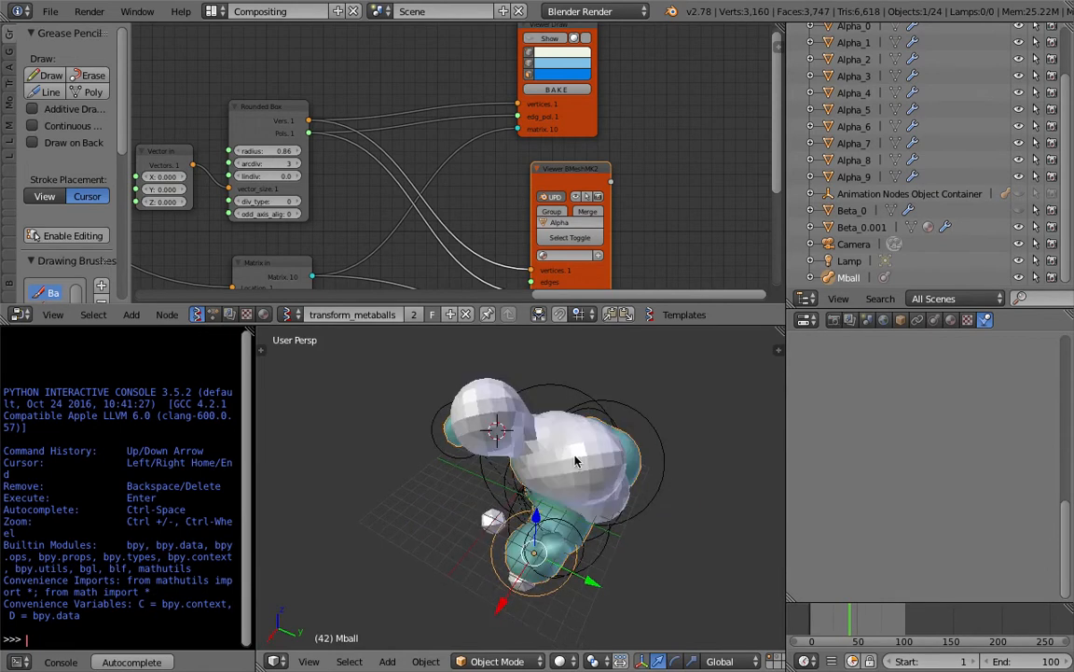
click(934, 320)
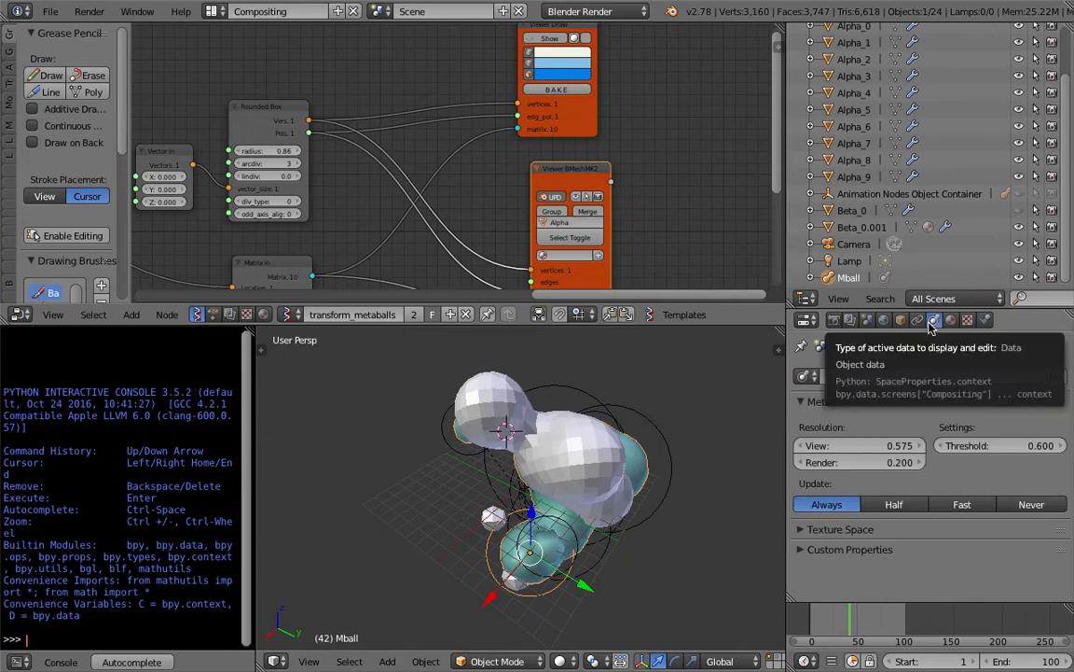
Enable Override Frame in the Mesh Sequence Cache modifier of Beta_0.001 and set the frame to 42
right_click(519, 415)
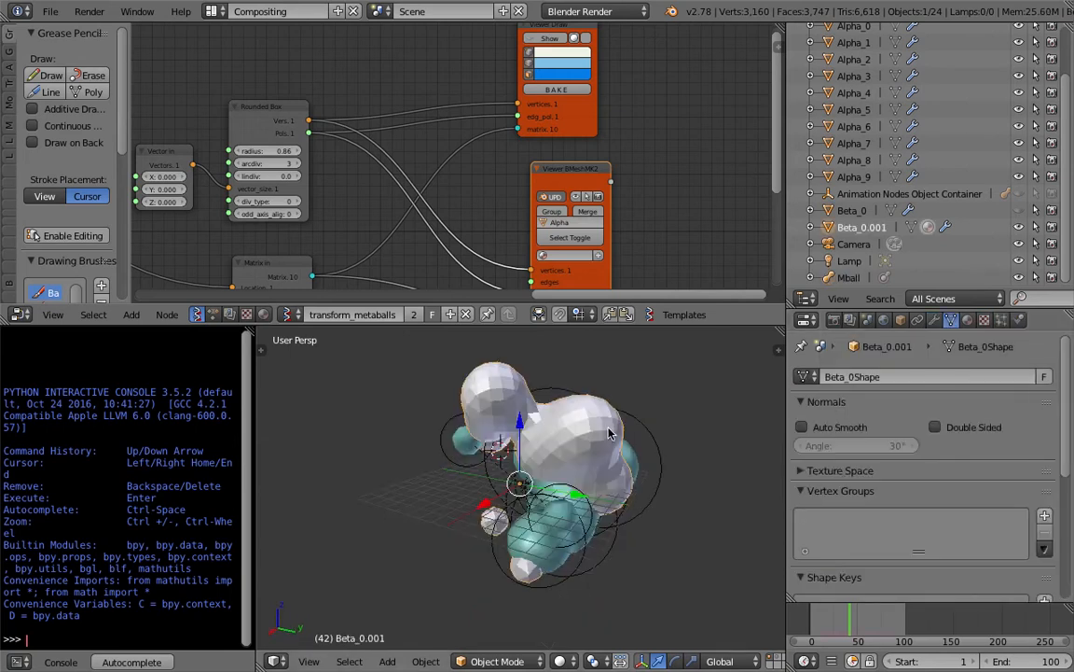
scroll(942, 450, down, 6)
click(935, 321)
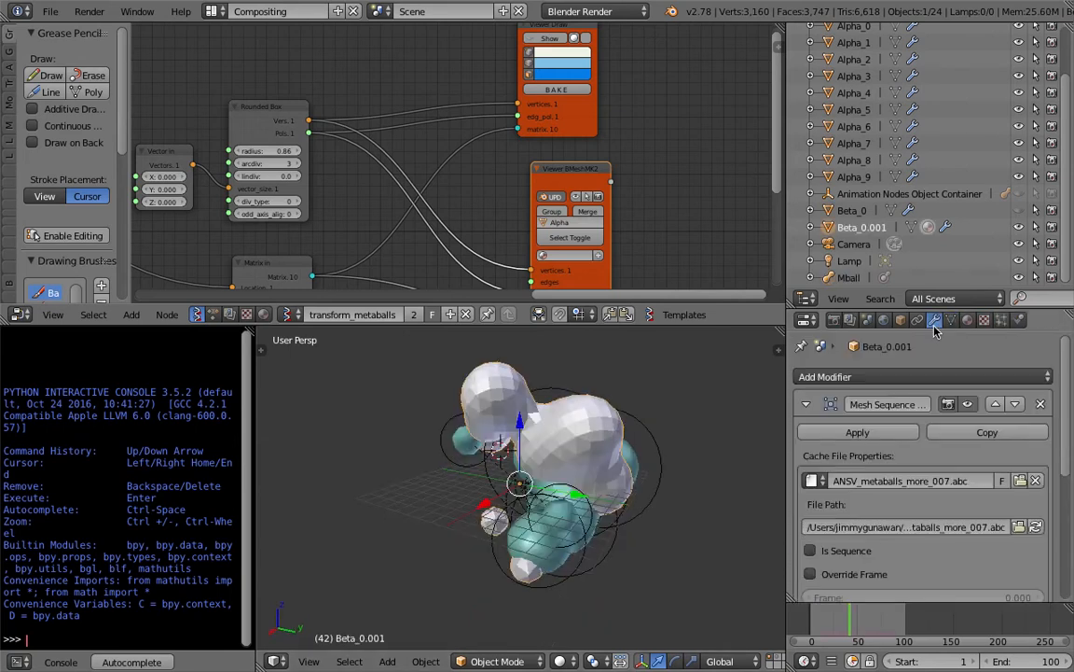
scroll(910, 427, down, 4)
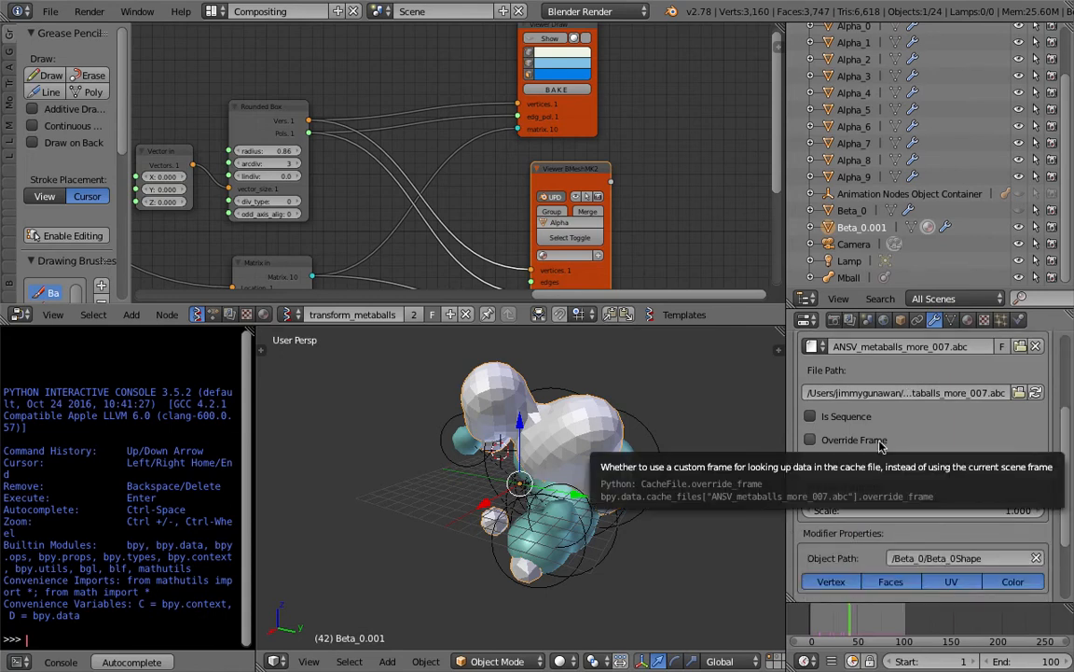
click(893, 439)
mouse_move(919, 464)
mouse_down()
mouse_move(961, 463)
mouse_move(909, 463)
mouse_up()
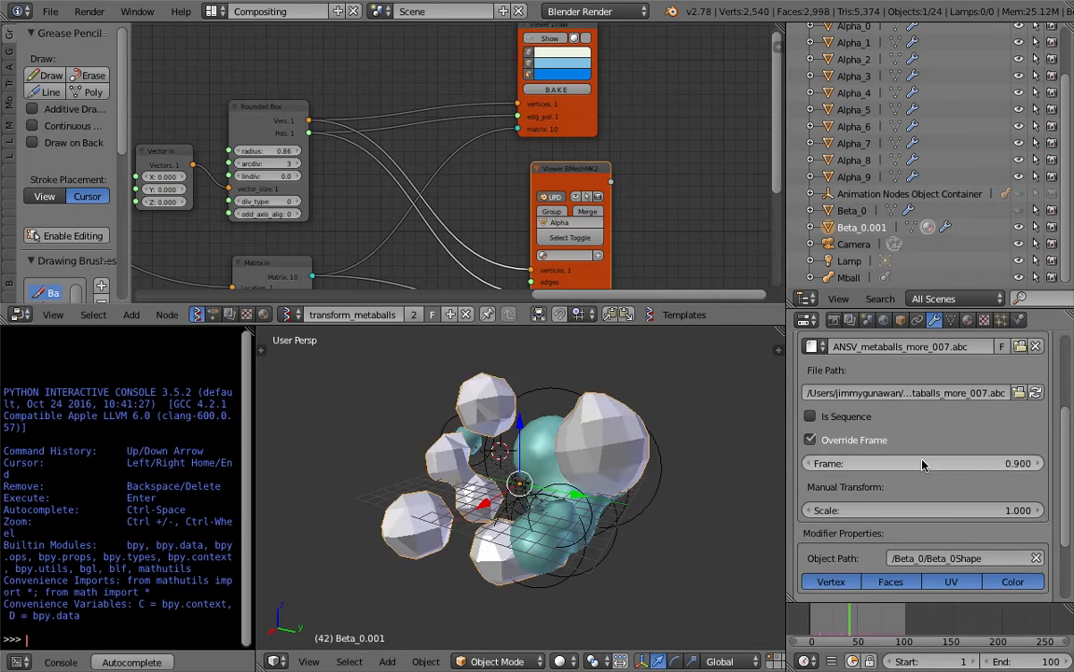
scroll(869, 664, down, 3)
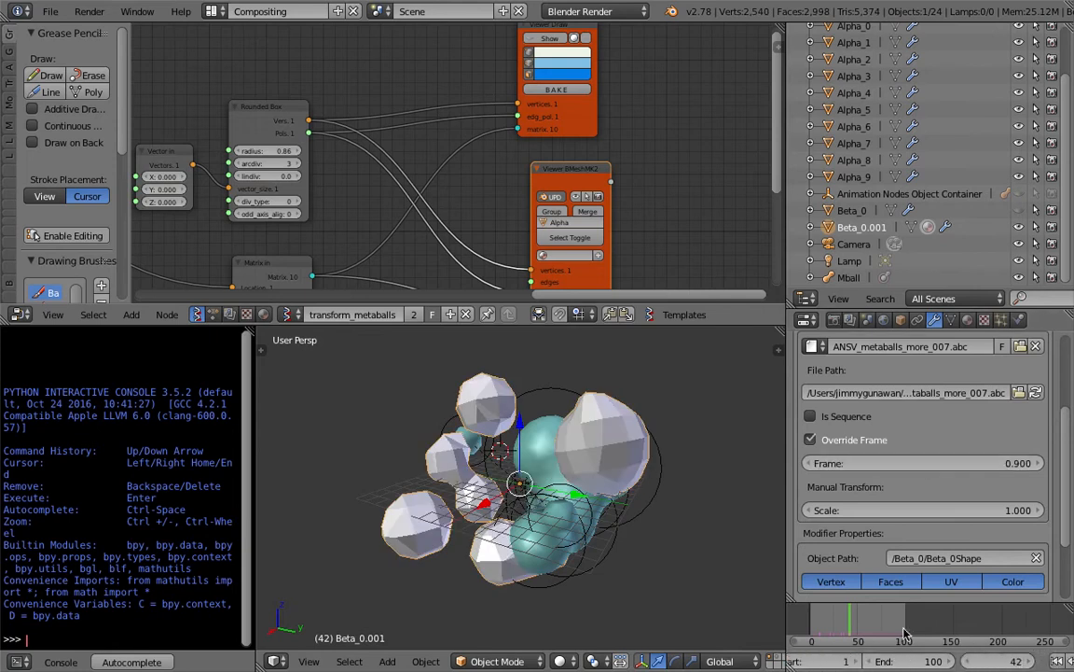
click(974, 462)
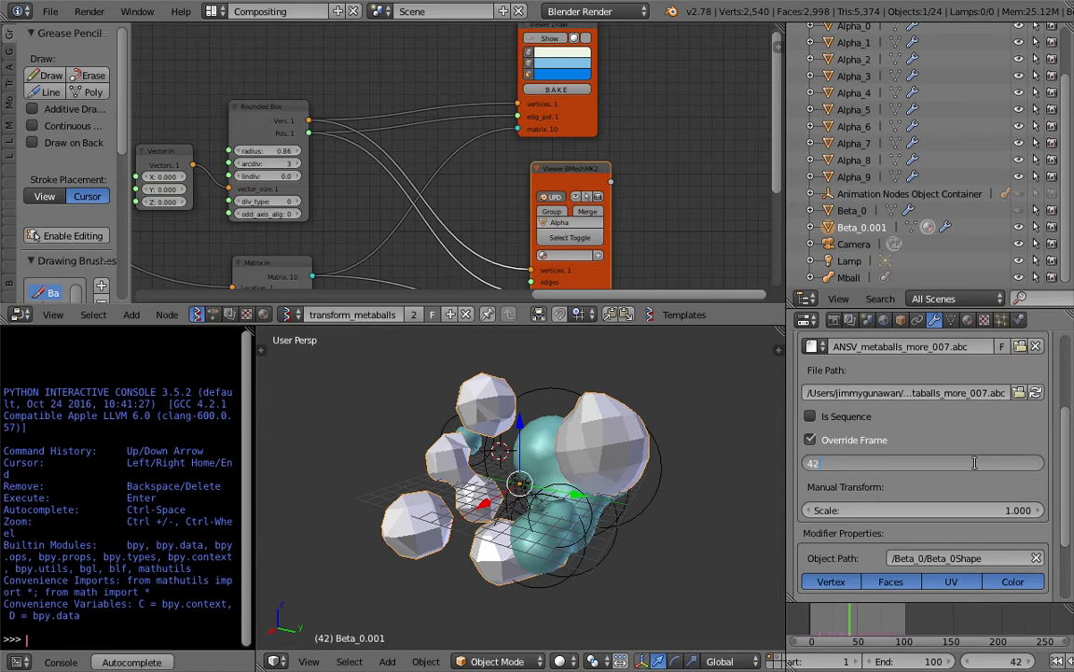
Try override frames 42 and 43 for the Alembic cache on Beta_0.001, comparing the meshes in shaded and wireframe display
text(42)
key(Return)
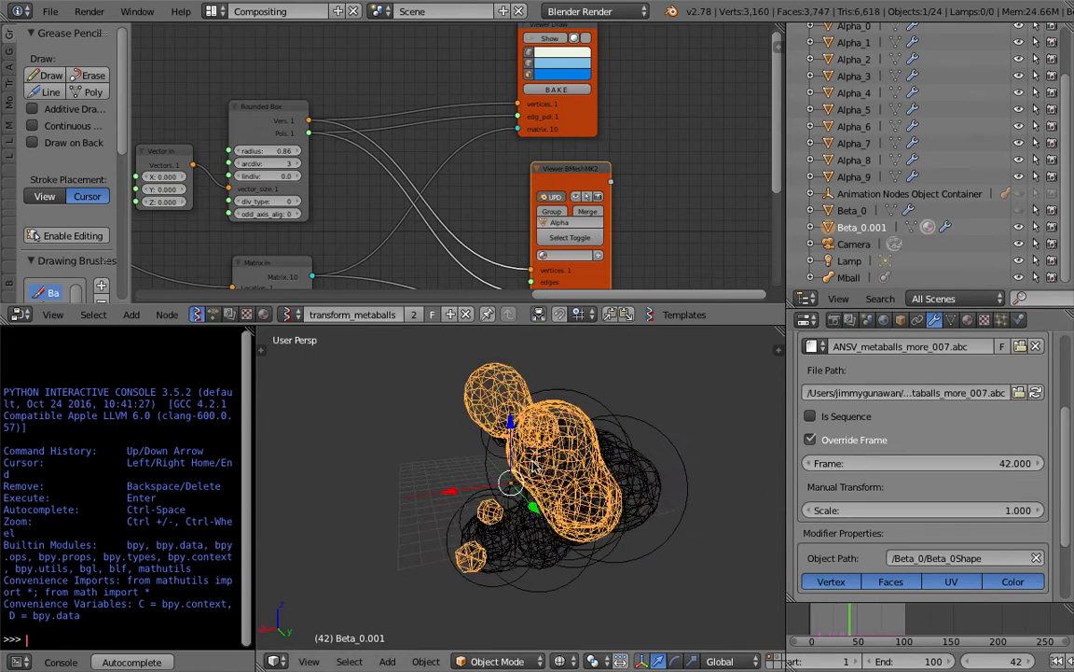
key(z)
click(1001, 464)
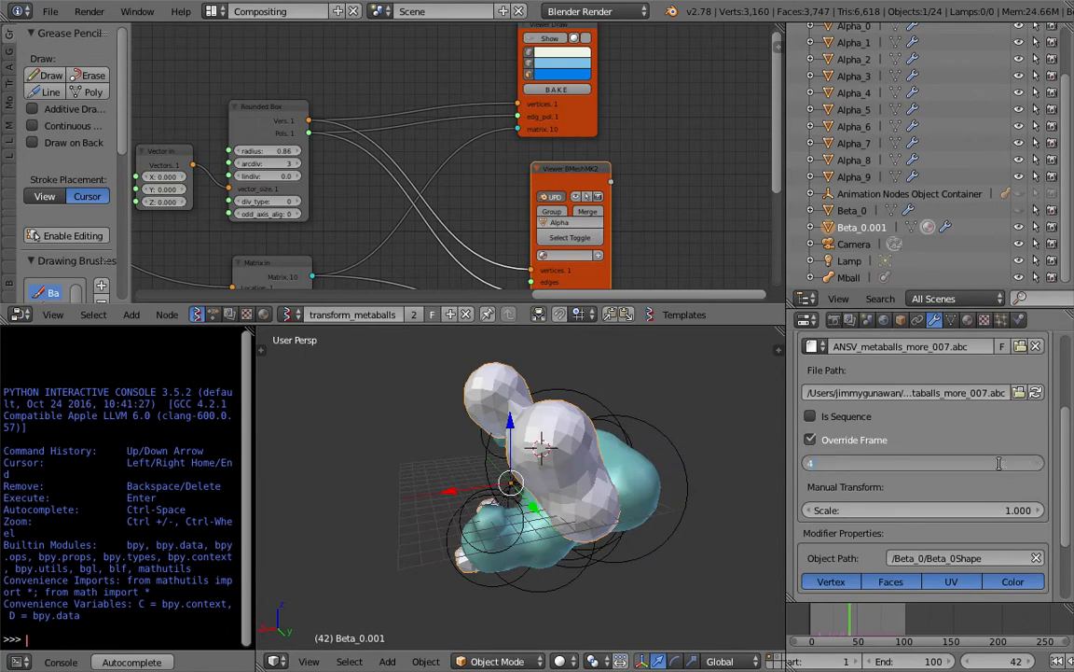
text(43)
key(Return)
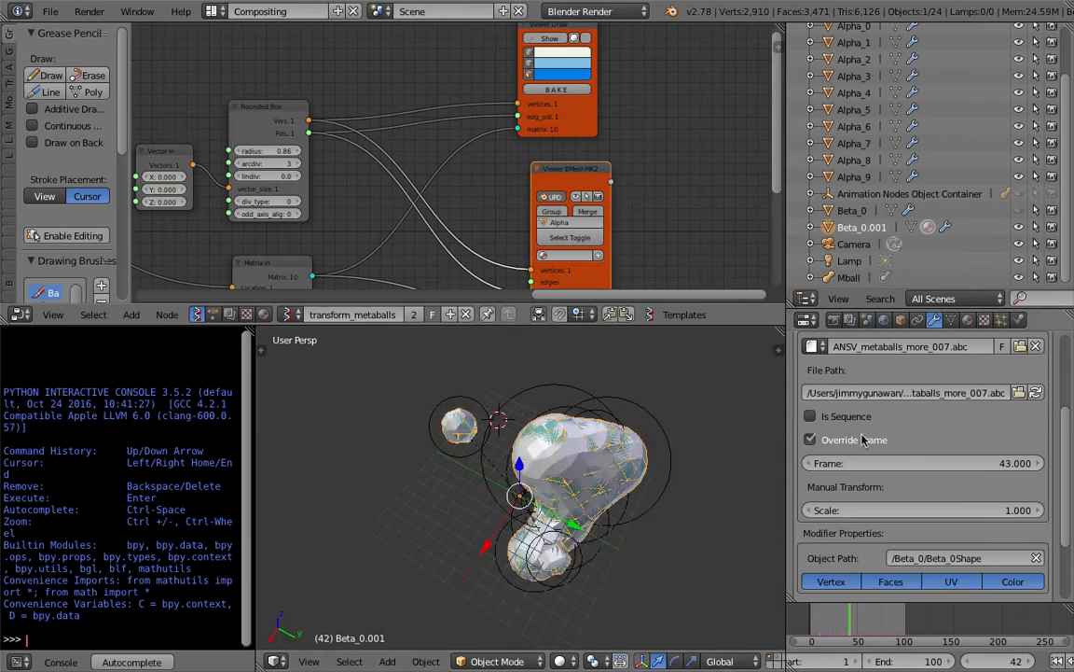
Drive the cache's override frame on Beta_0.001 with the expression #frame + 1
right_click(887, 463)
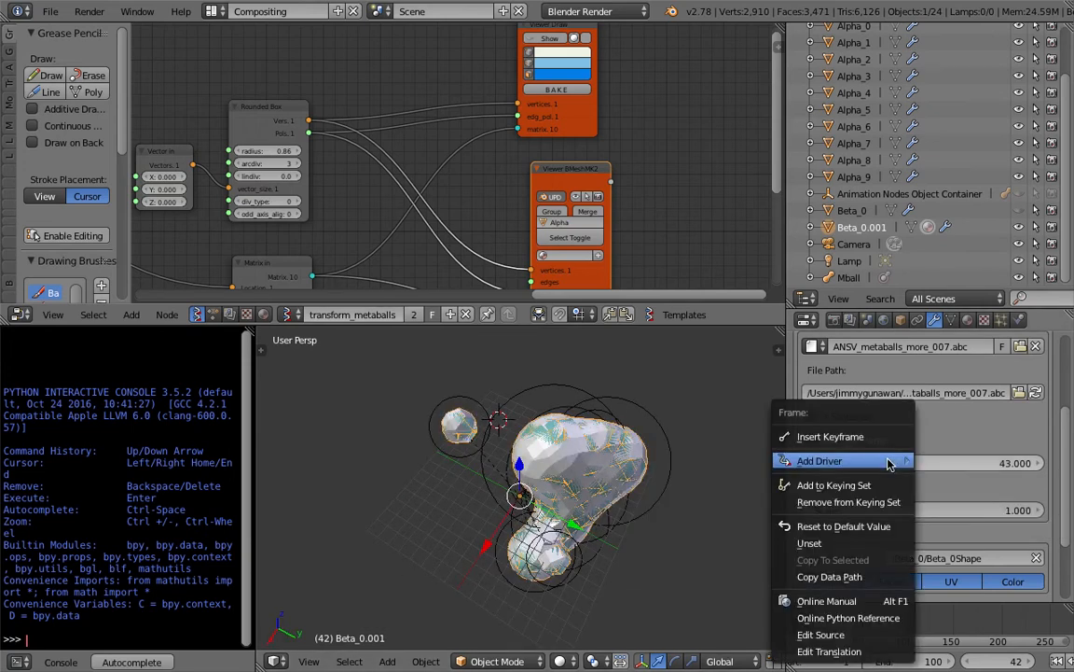
mouse_move(784, 467)
click(979, 463)
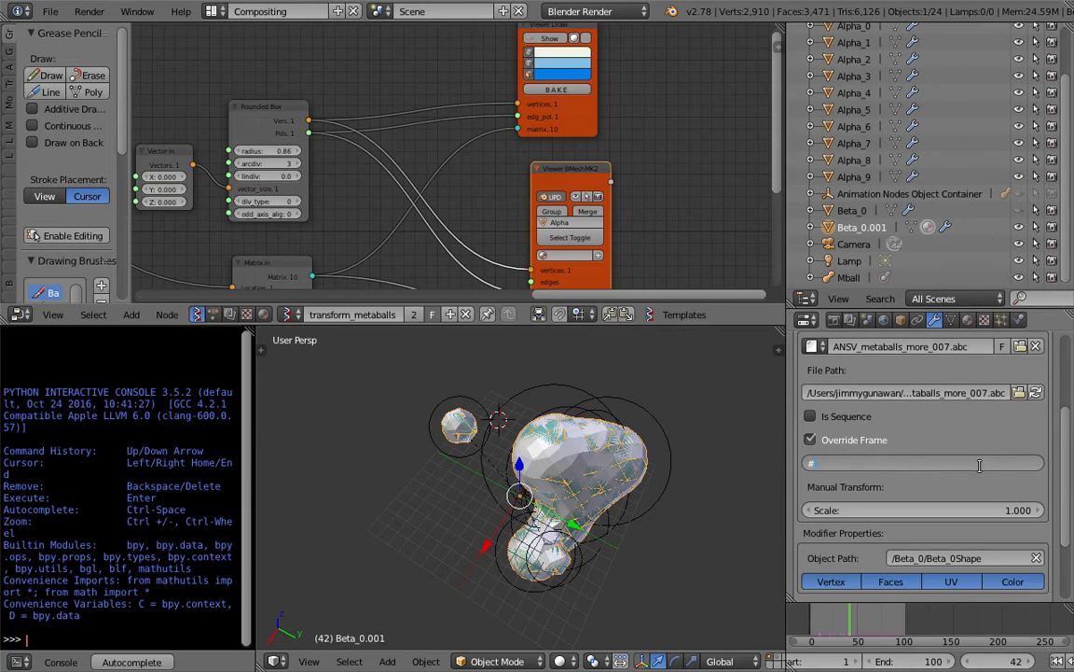
text(#frame + 1)
key(Return)
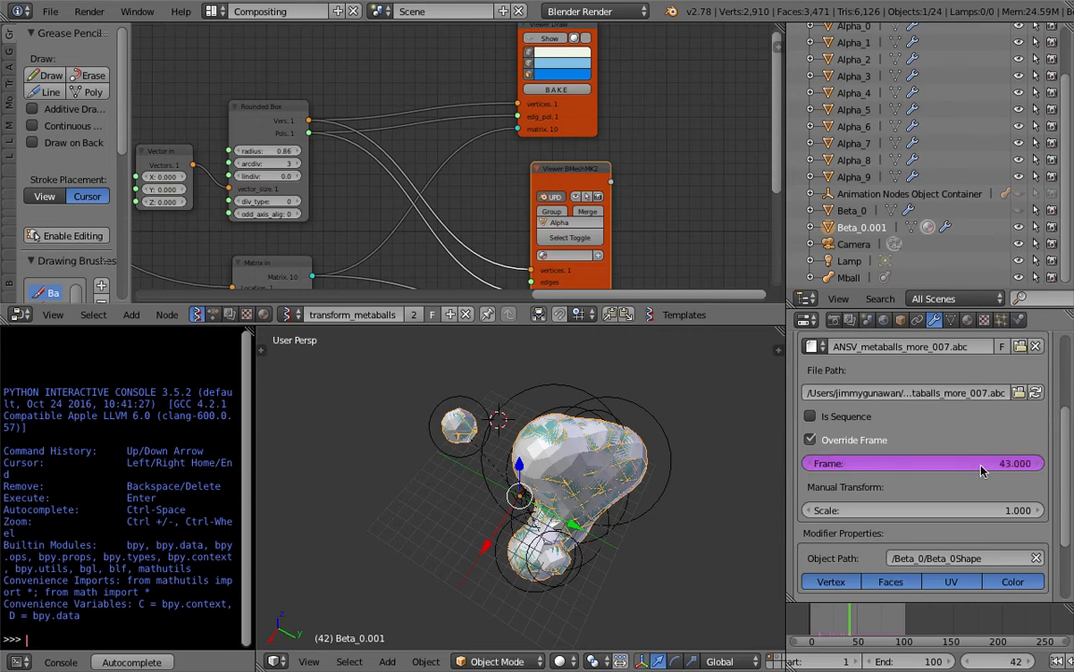
Move the timeline to frame 34 and save the file
drag(848, 630, 842, 627)
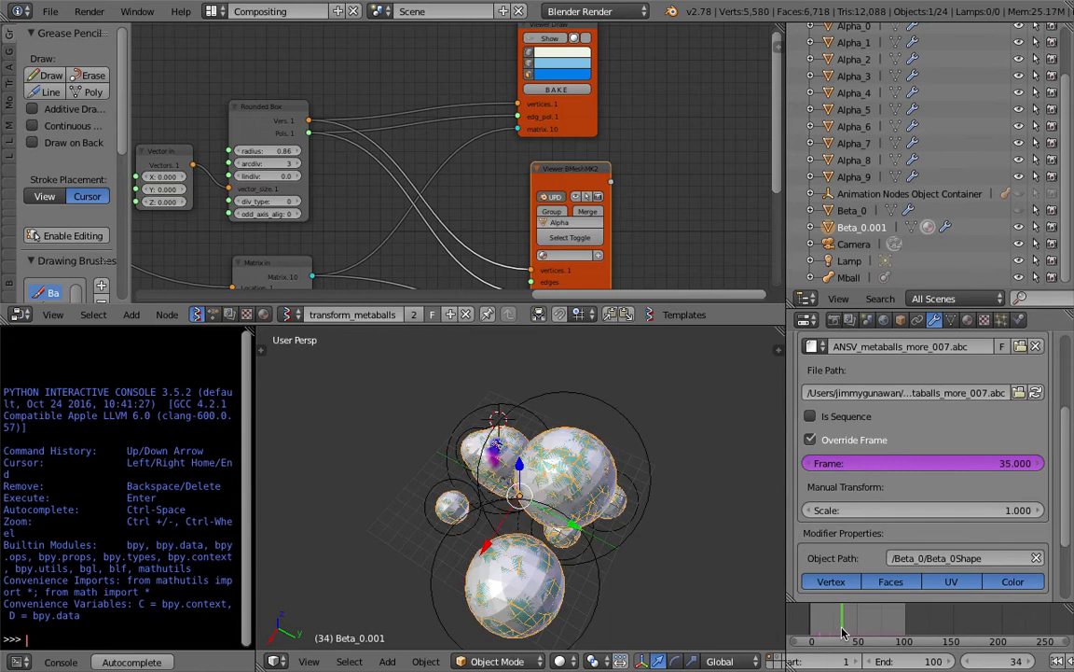
key(ctrl+s)
key(Return)
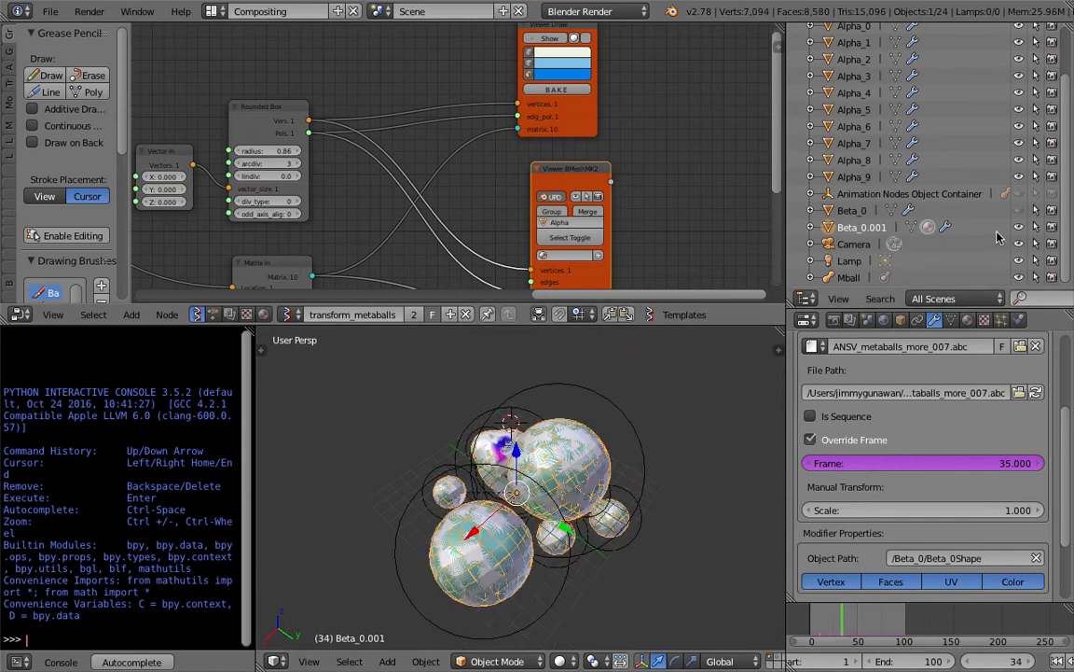
Hide the Mball object, check the remaining meshes in wireframe, and save the file
click(1018, 278)
middle_drag(573, 485, 536, 469)
key(z)
scroll(500, 459, up, 3)
right_click(372, 409)
middle_drag(402, 411, 501, 473)
key(ctrl+s)
click(501, 474)
Examine how the cached mesh and the Alpha spheres overlap in wireframe and solid shading, saving along the way
right_click(589, 420)
scroll(588, 424, down, 4)
middle_drag(585, 441, 535, 441)
key(z)
key(z)
key(ctrl+s)
click(533, 440)
key(z)
key(z)
key(ctrl+s)
click(559, 378)
key(z)
scroll(561, 429, up, 2)
key(ctrl+s)
click(561, 429)
key(z)
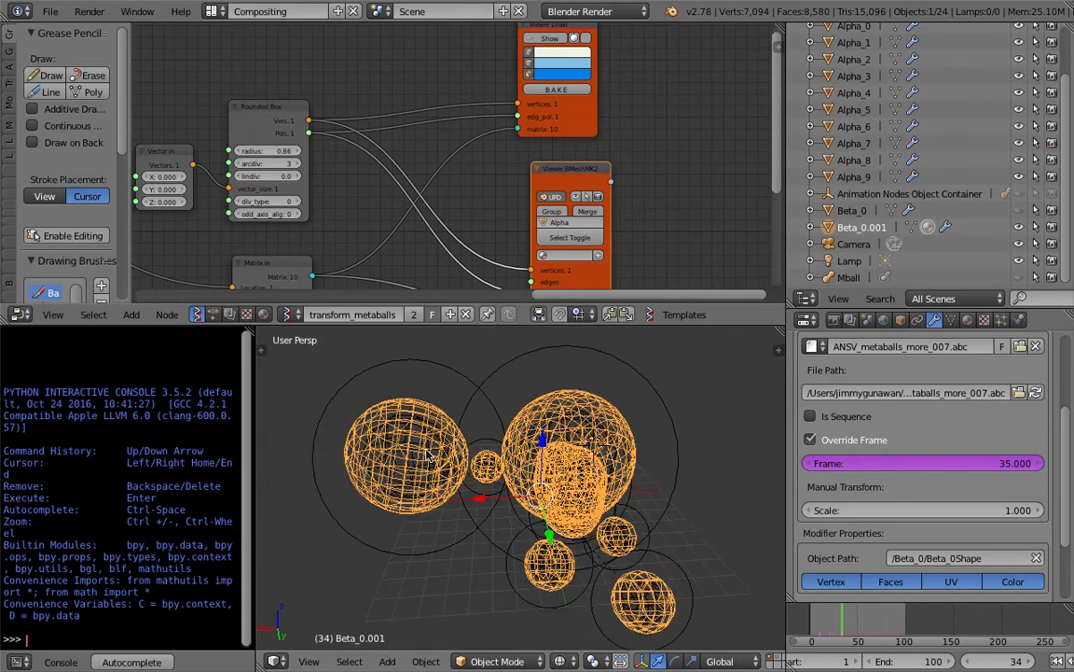
Select the Alpha_3 sphere inside the cached mesh, save the file, and return to solid shading
right_click(425, 450)
middle_drag(425, 450, 488, 461)
key(ctrl+s)
click(488, 461)
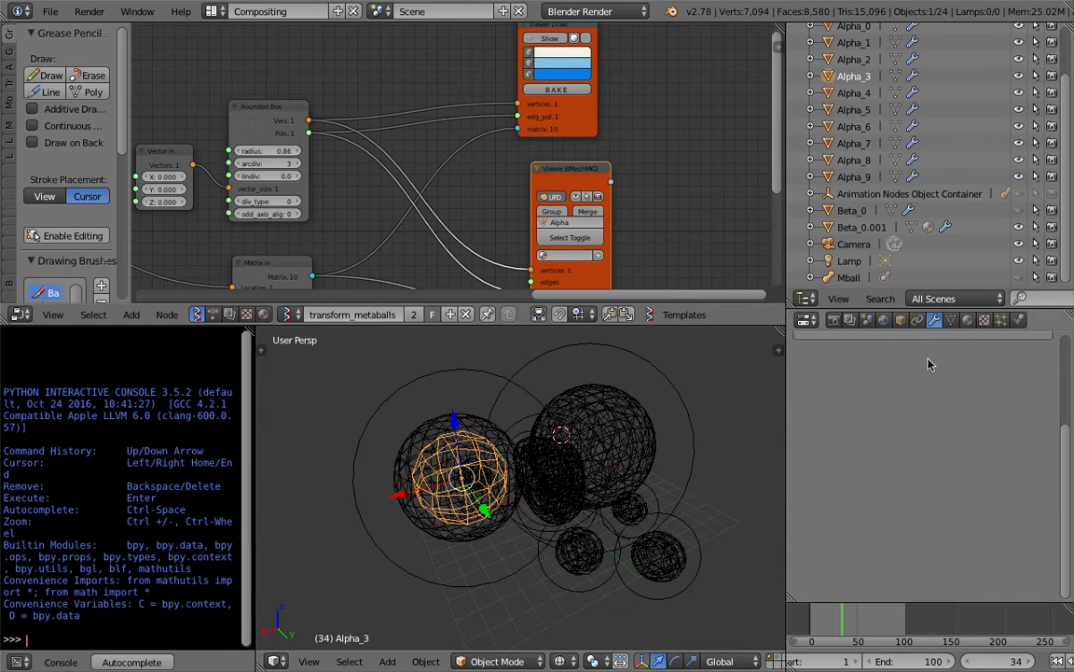
key(z)
middle_drag(574, 441, 623, 434)
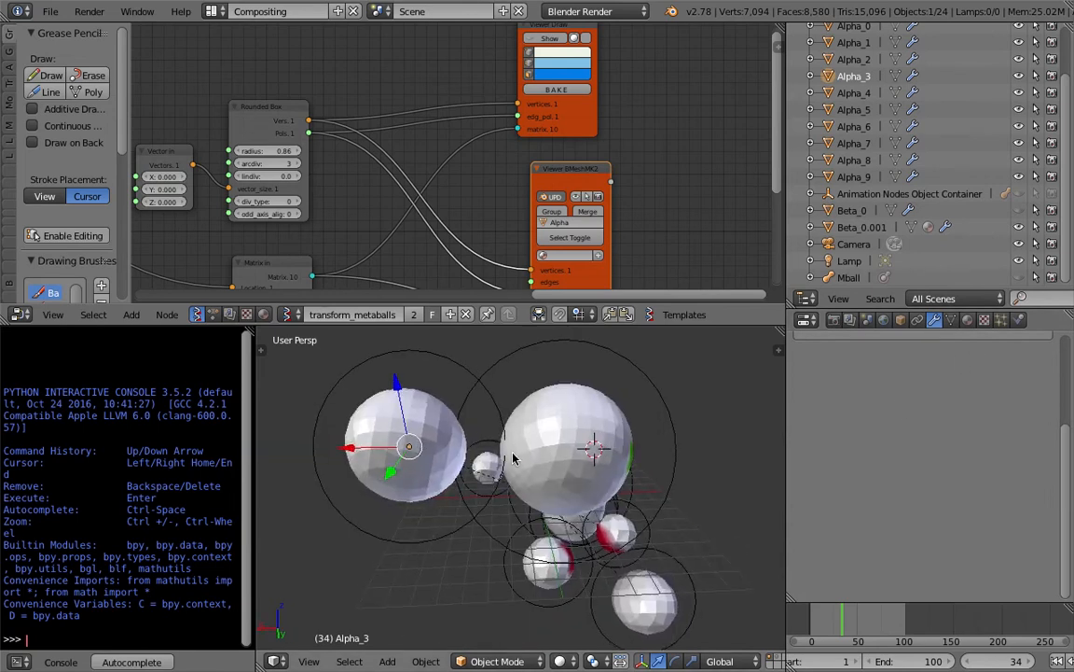
Set the paint source of Alpha_3's Dynamic Paint brush to Proximity
click(1019, 321)
scroll(958, 420, up, 6)
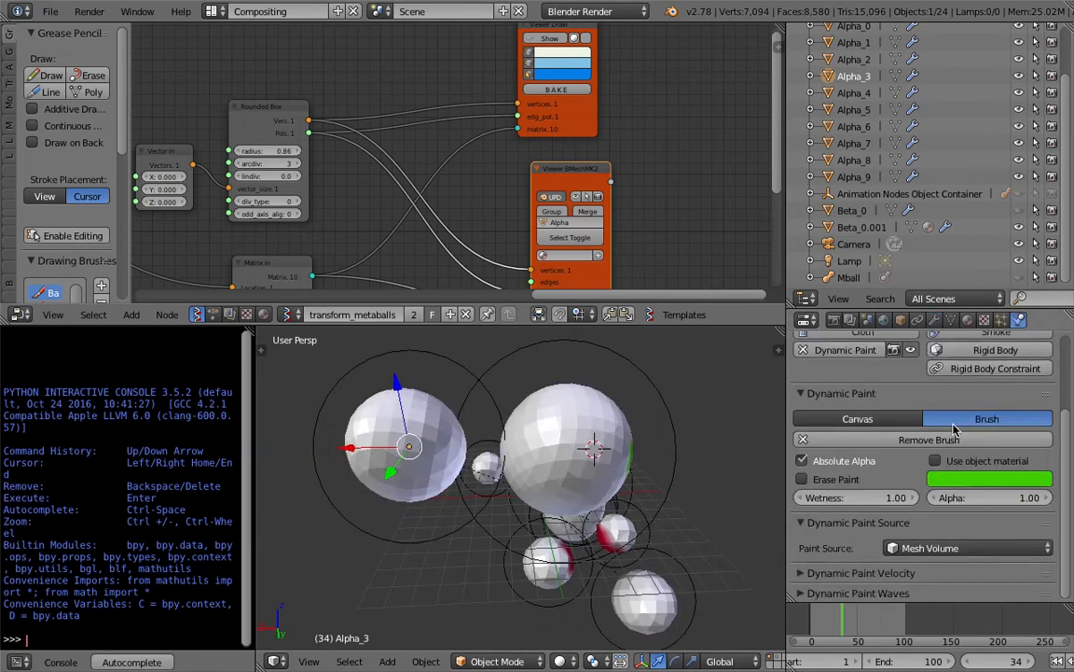
scroll(897, 408, down, 1)
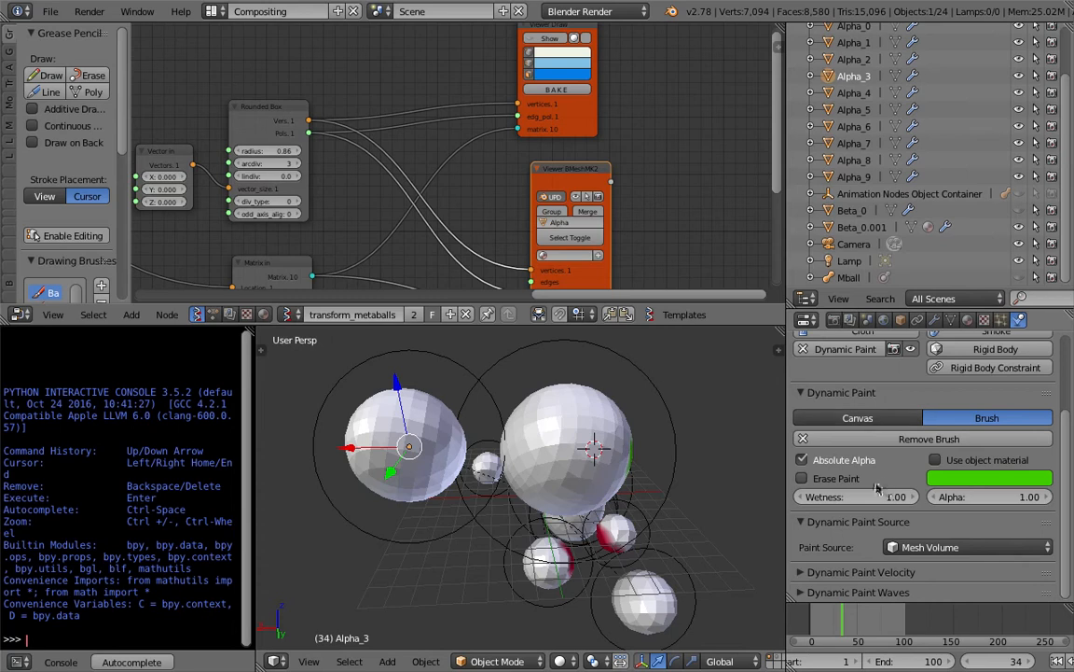
click(959, 554)
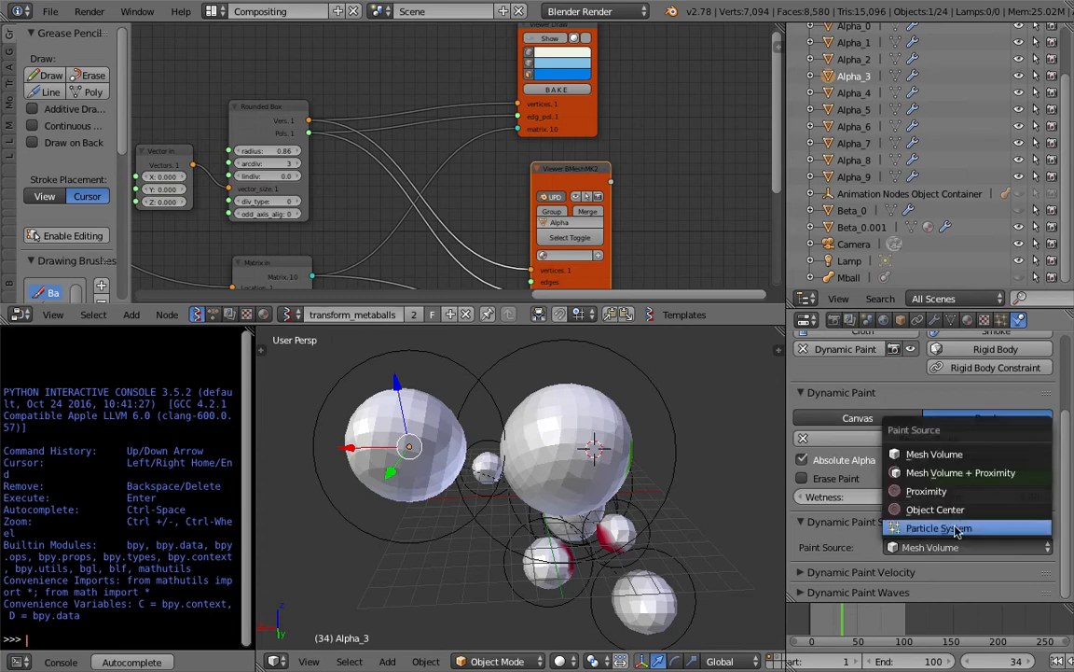
click(858, 448)
scroll(984, 557, down, 1)
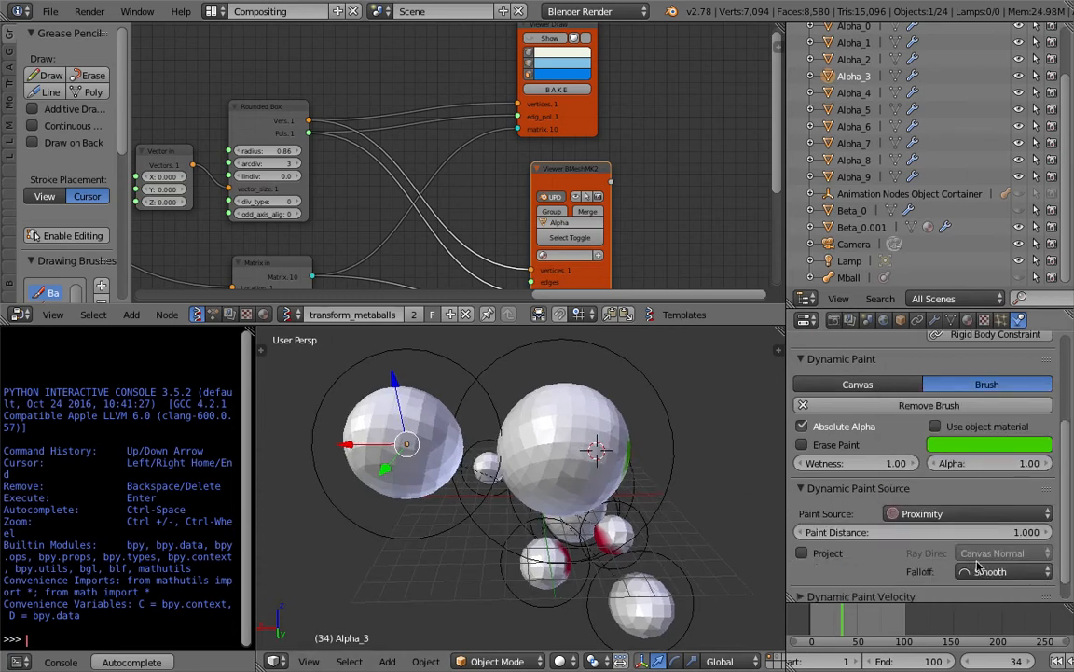
Try paint distances of 12.3, 5.4, 0 and 1.1 on the Alpha_3 proximity brush
drag(966, 533, 1007, 532)
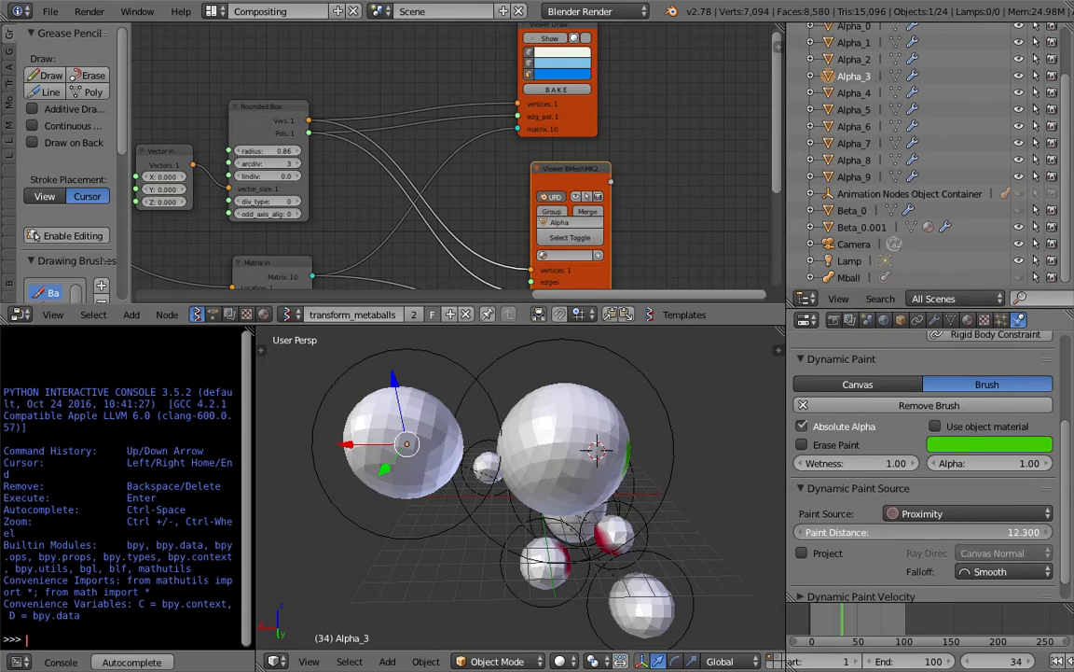
drag(900, 533, 911, 560)
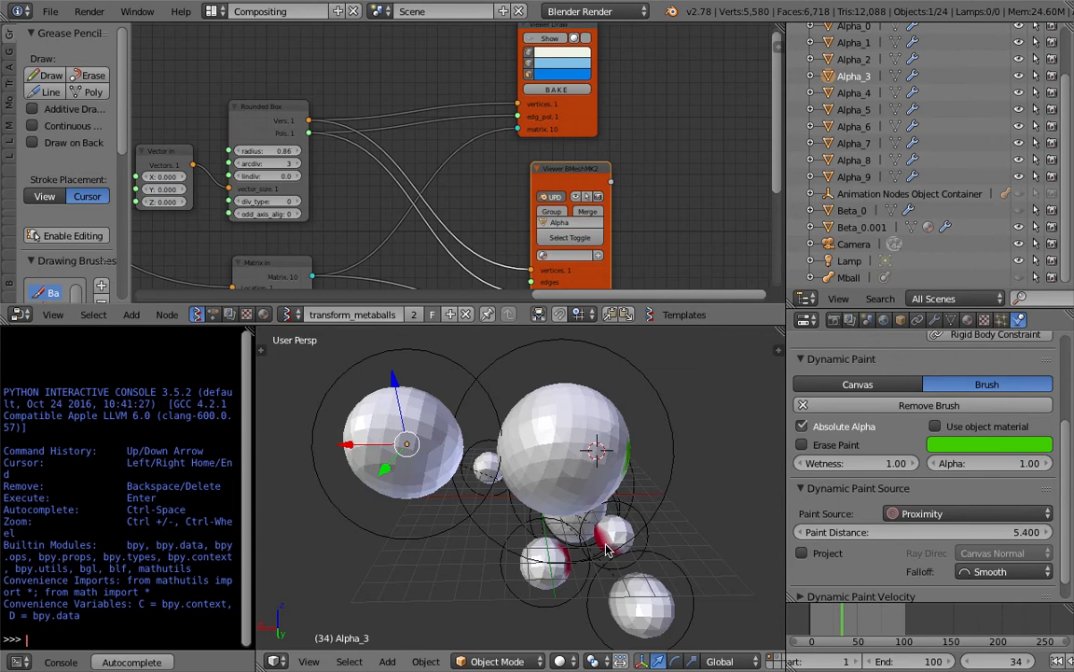
drag(933, 533, 942, 533)
mouse_move(846, 532)
mouse_down()
mouse_move(877, 533)
mouse_move(667, 504)
mouse_up()
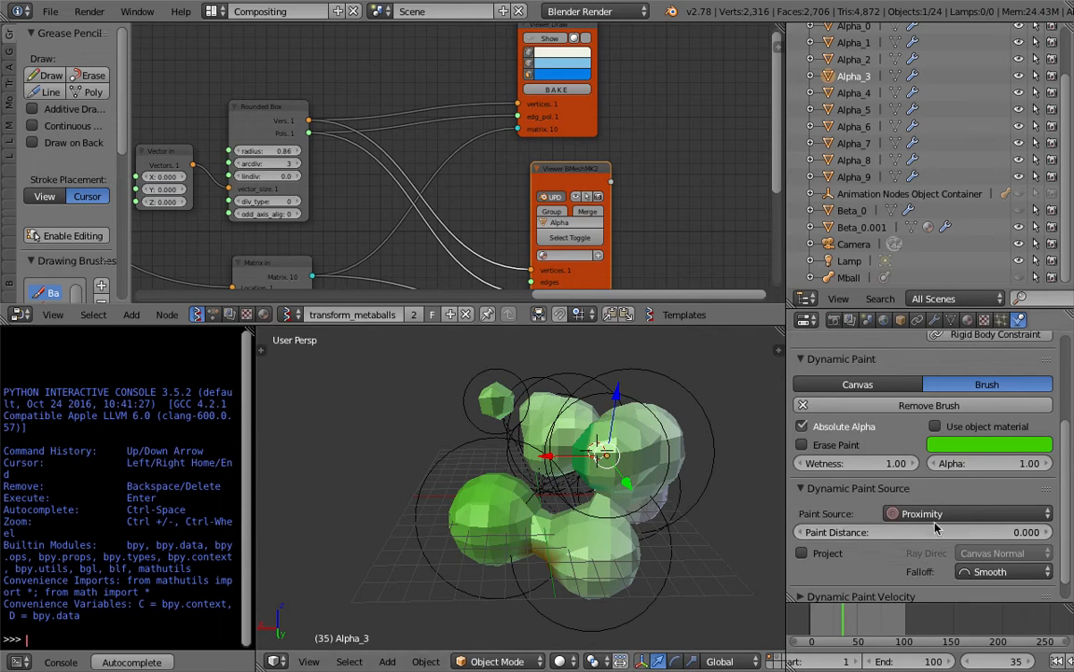
drag(937, 529, 704, 513)
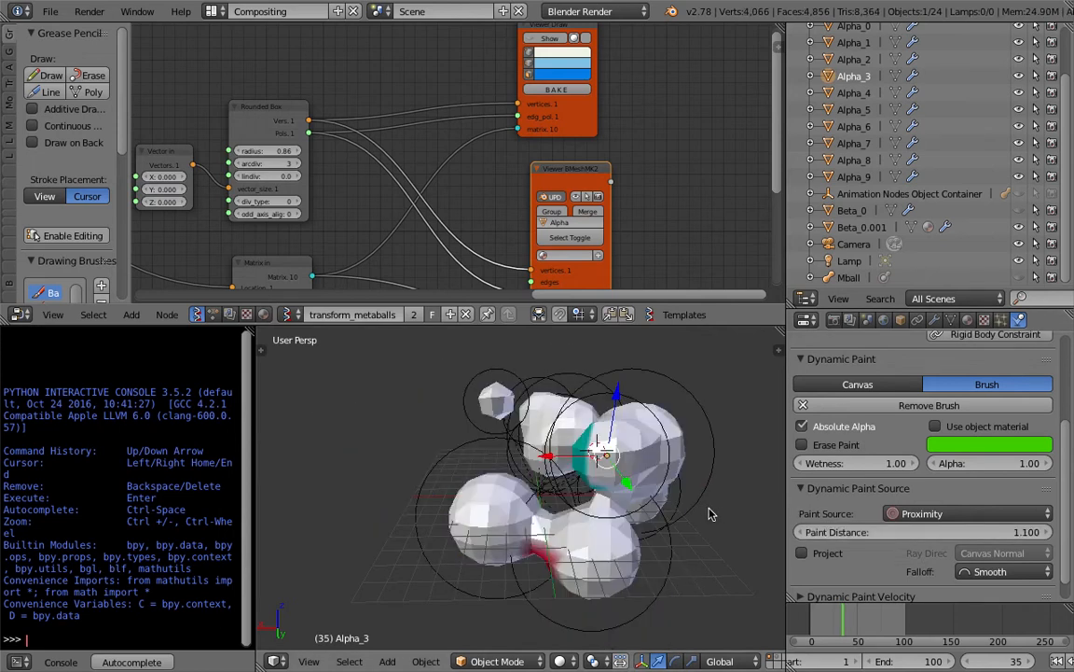
Try paint distances of 5.8 and 11.3 on the Alpha_3 brush and step back to frame 34
click(862, 532)
text(5.8)
key(Return)
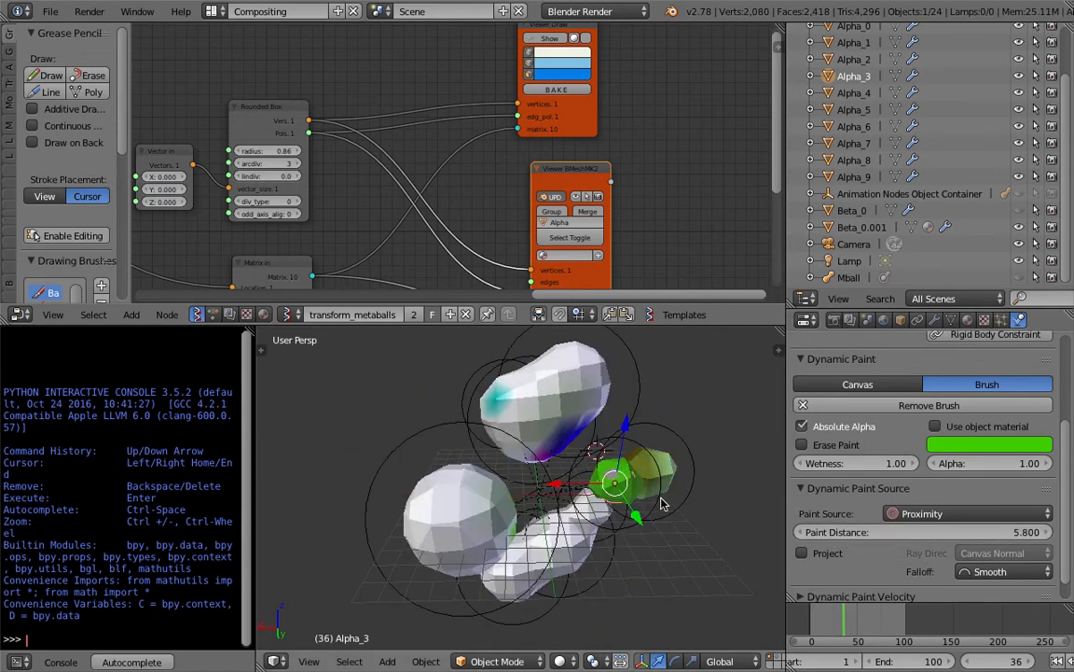
click(914, 532)
text(11.3)
key(Return)
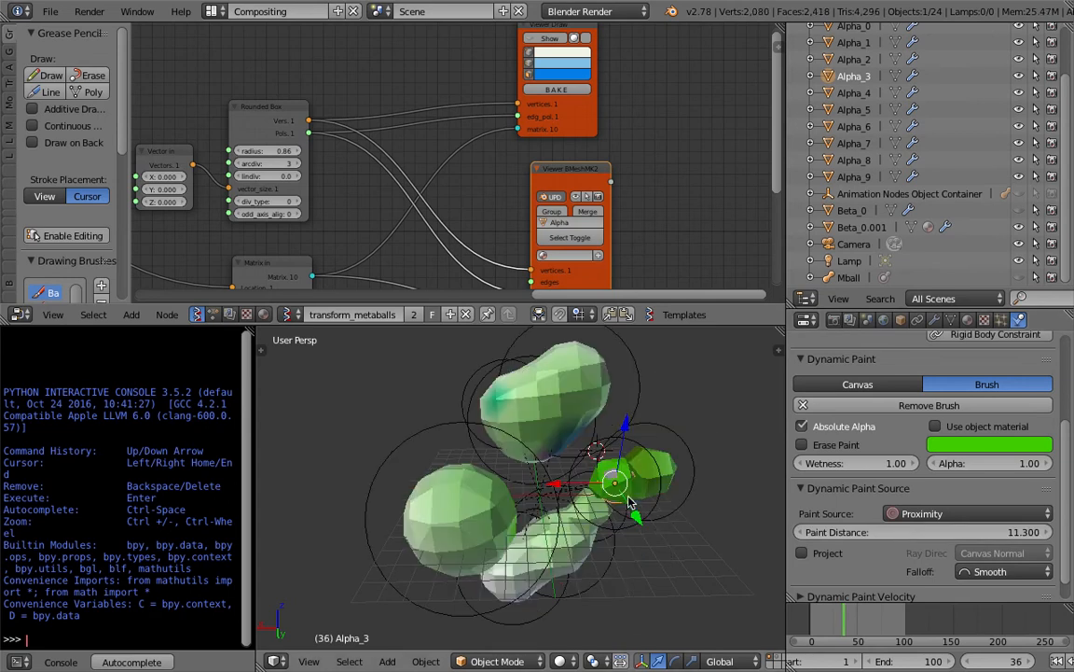
key(Left)
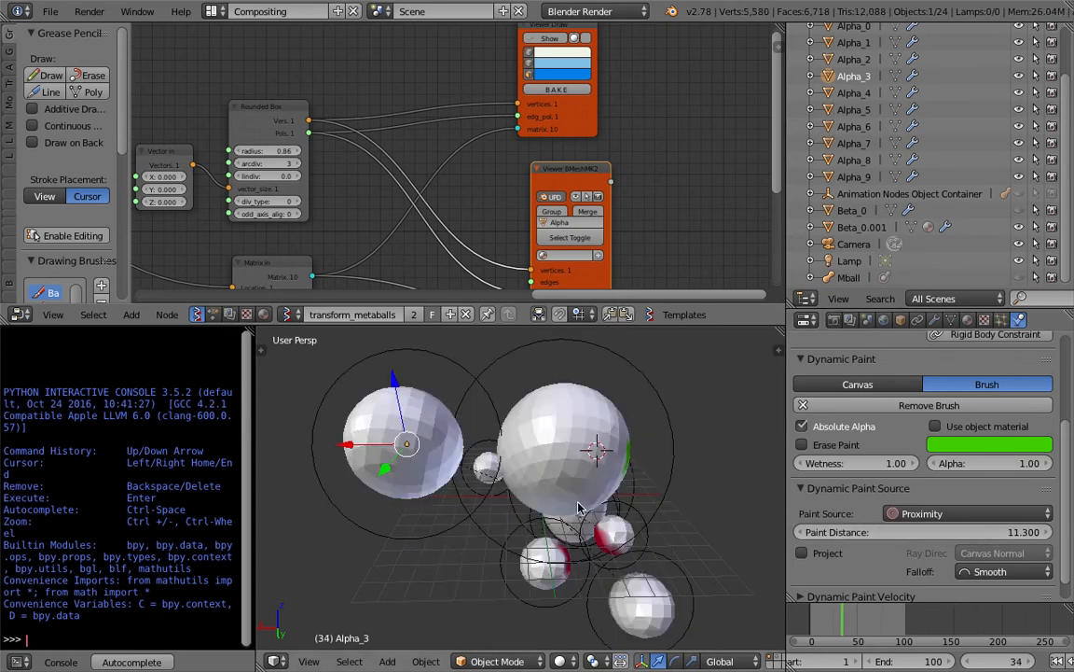
Try Object Center as the brush's paint source, then switch it to Mesh Volume + Proximity
click(942, 513)
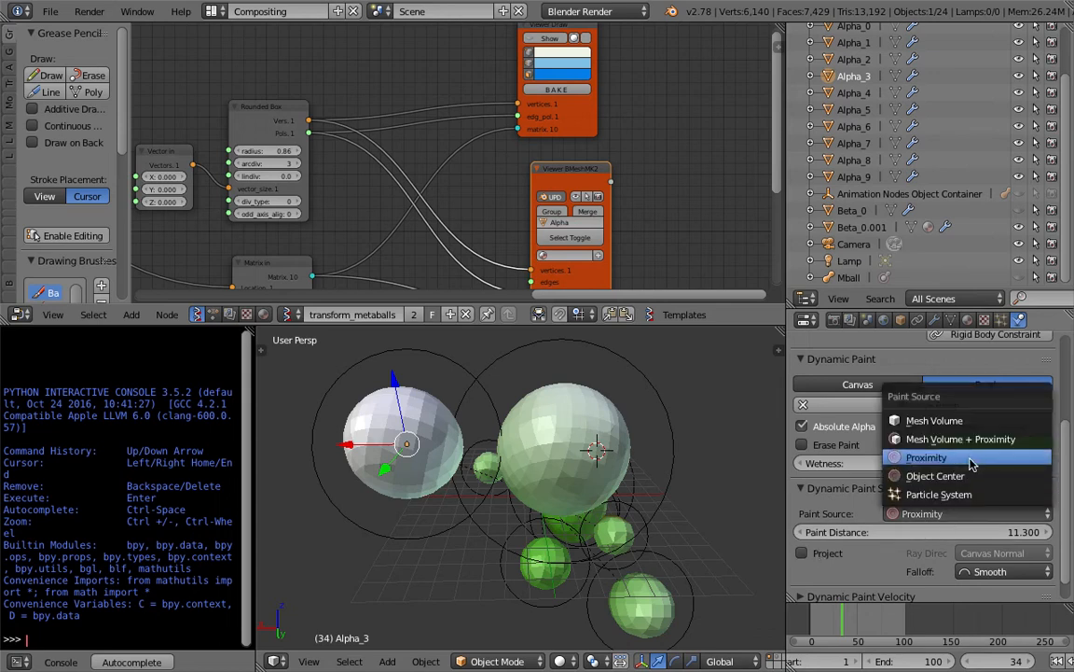
click(961, 476)
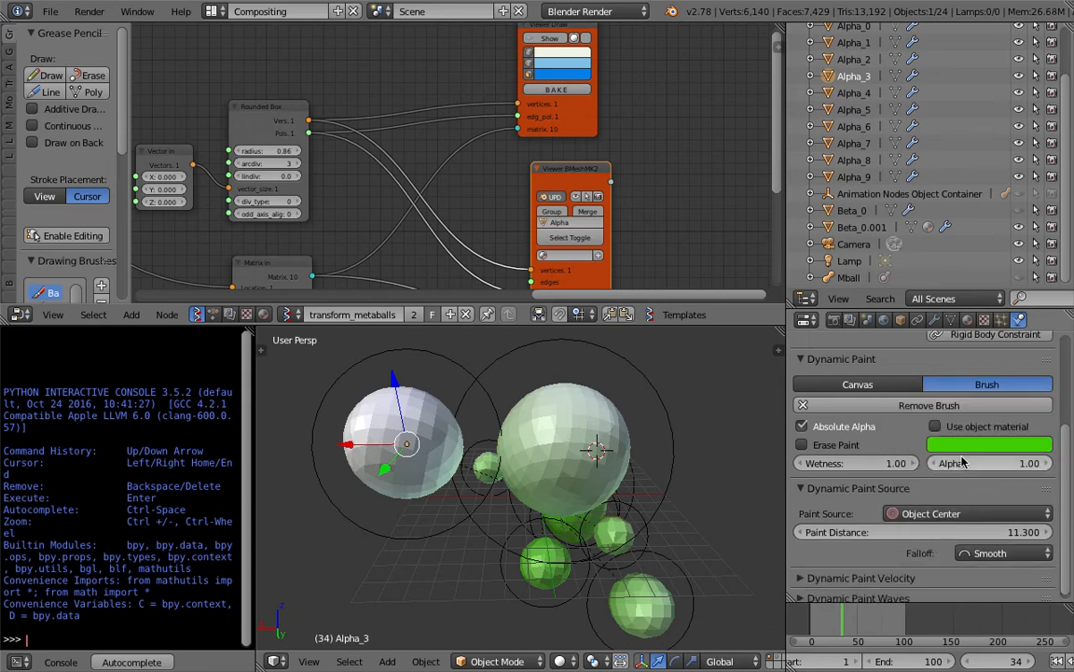
click(947, 513)
click(942, 444)
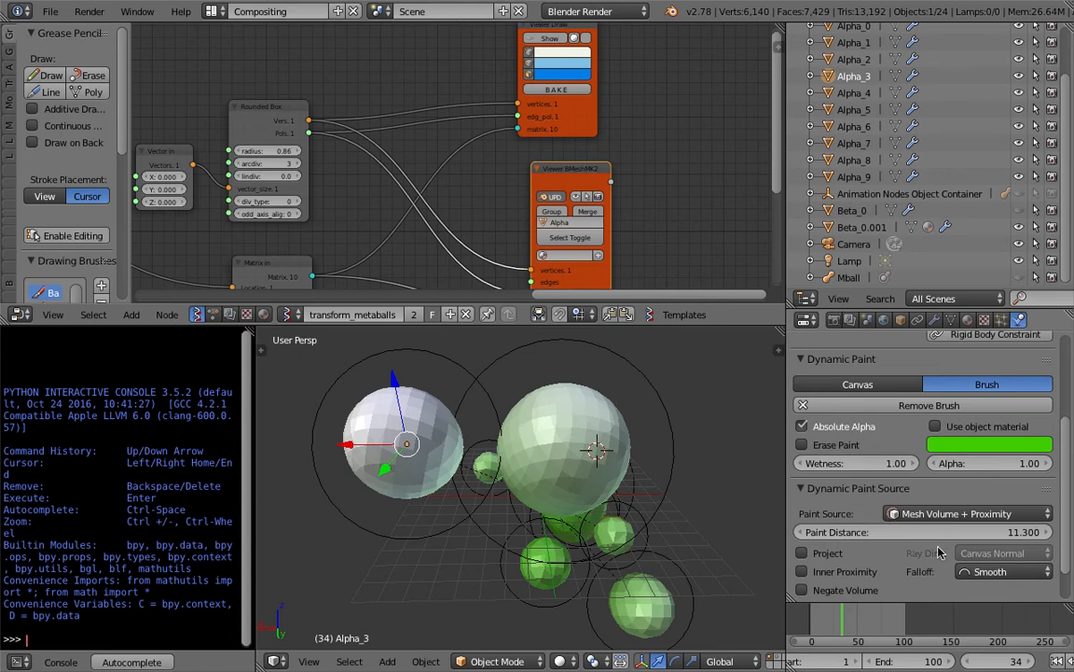
Lower the brush's paint distance to 9.0, stepping between frames to refresh the painted result
drag(963, 533, 942, 533)
key(Left)
key(Right)
key(Left)
key(Right)
drag(954, 533, 537, 491)
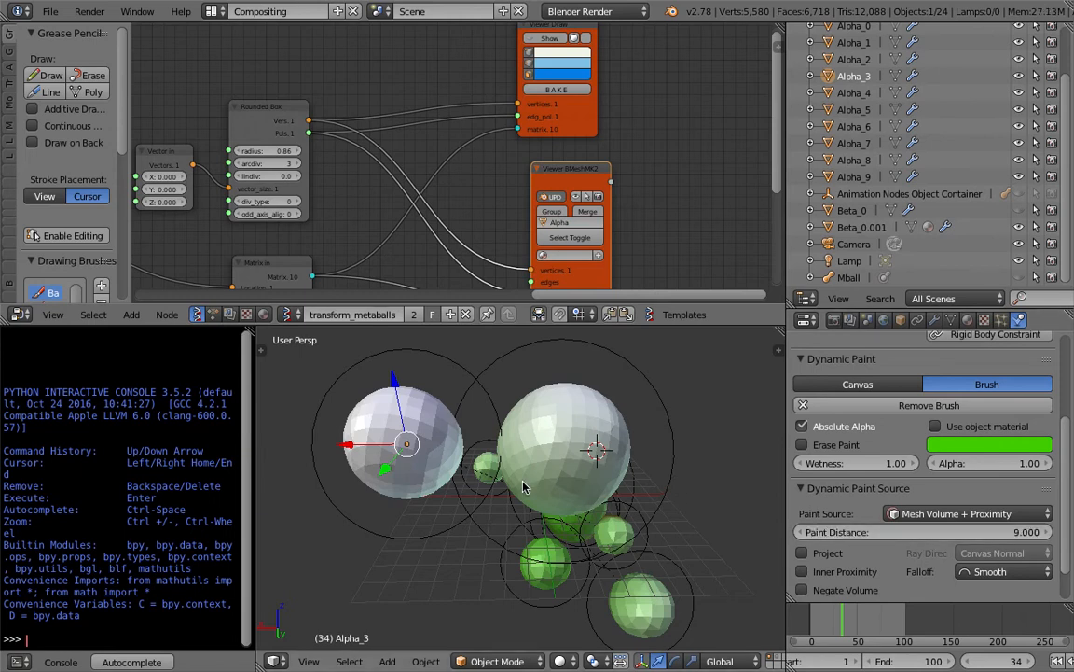
Inspect Alpha_3 inside the cached mesh in wireframe and save the file
middle_drag(522, 486, 495, 487)
key(z)
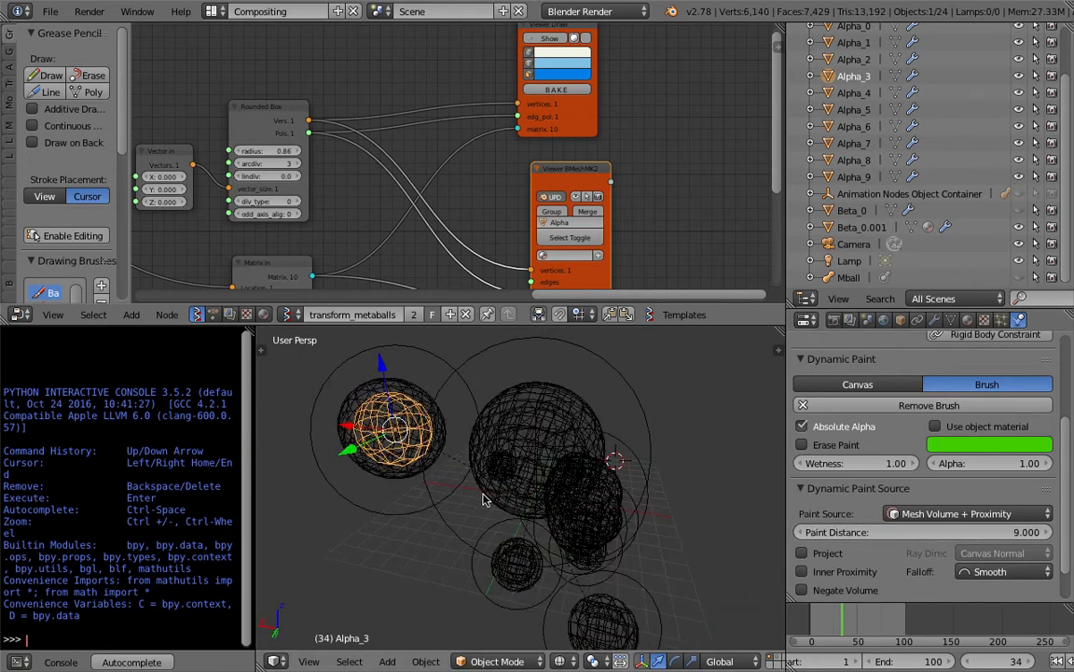
middle_drag(557, 457, 571, 478)
key(ctrl+s)
click(571, 478)
Set the Rounded Box node's radius to 1.29
middle_drag(301, 186, 369, 203)
key(z)
key(z)
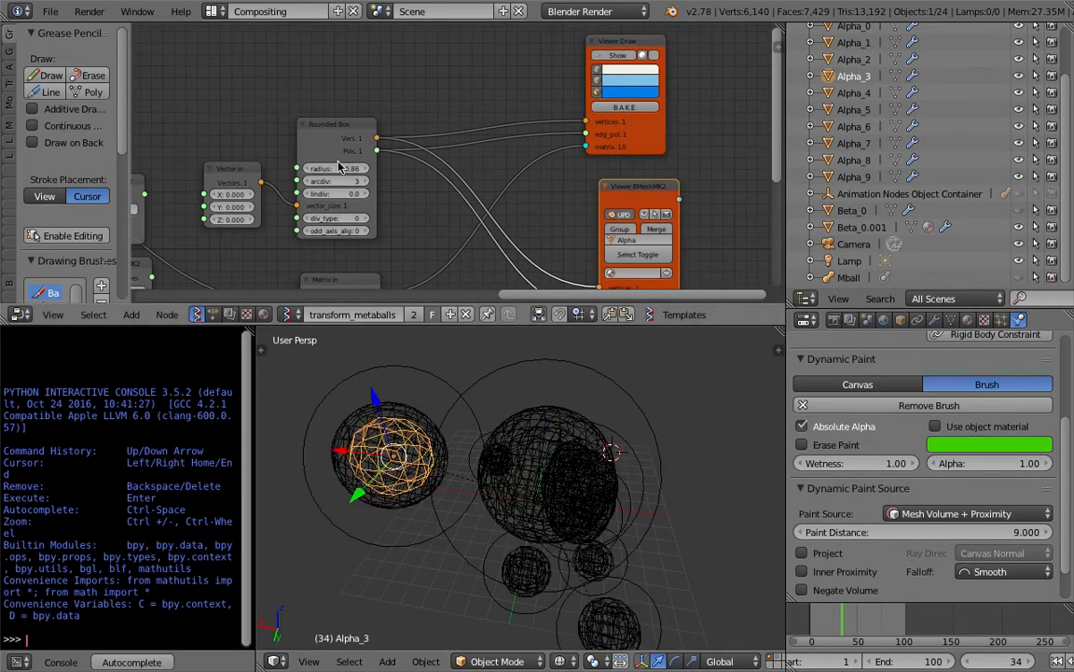
drag(331, 168, 381, 167)
key(z)
Compare the enlarged Alpha spheres with the cached mesh in wireframe and solid shading, saving the file
middle_drag(460, 474, 532, 467)
key(z)
key(ctrl+s)
click(530, 465)
key(z)
key(z)
key(z)
key(ctrl+s)
click(516, 402)
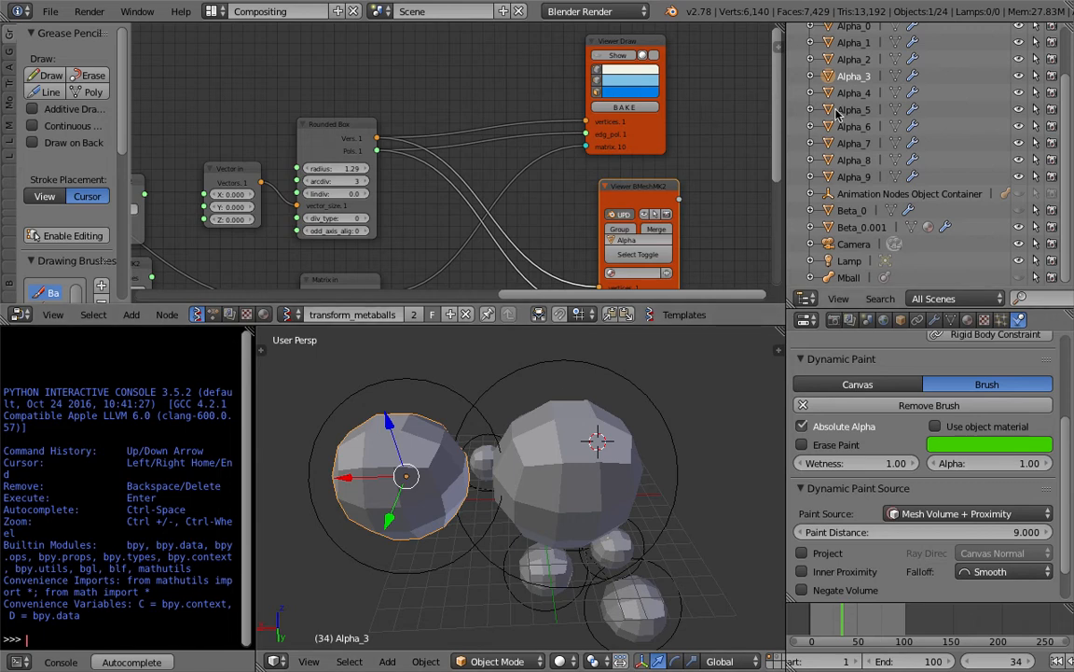
Toggle the visibility of Alpha_3, leaving it hidden
click(1019, 79)
click(1018, 79)
click(1018, 79)
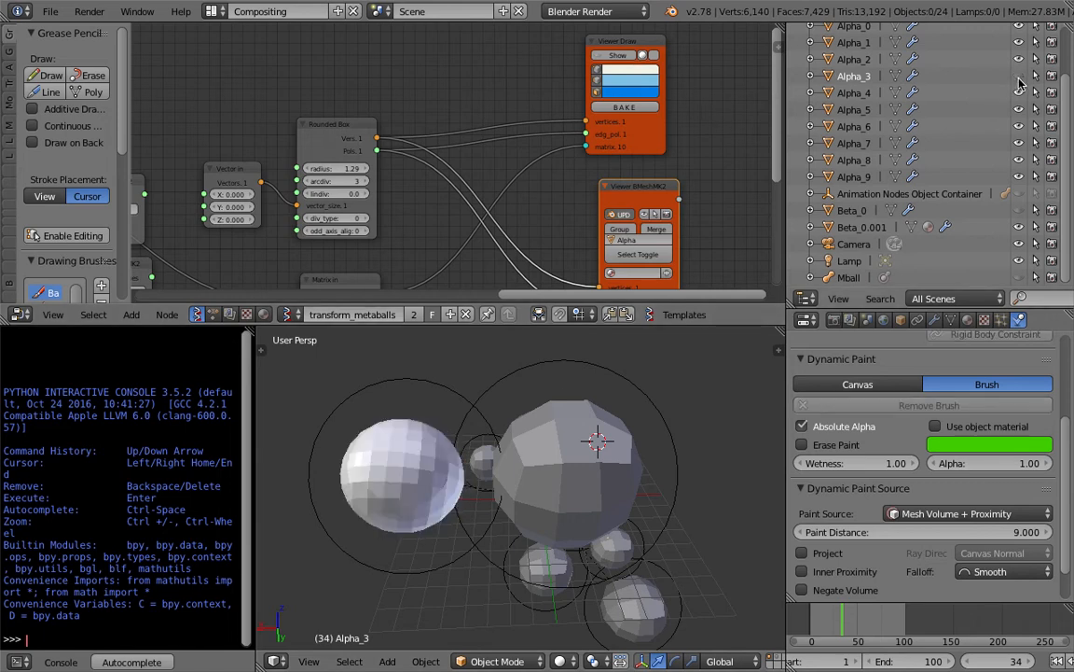
Try a paint distance of 8.9 on the Alpha_3 brush, then reset it to 0
mouse_move(933, 533)
mouse_down()
mouse_move(943, 533)
mouse_move(931, 533)
mouse_up()
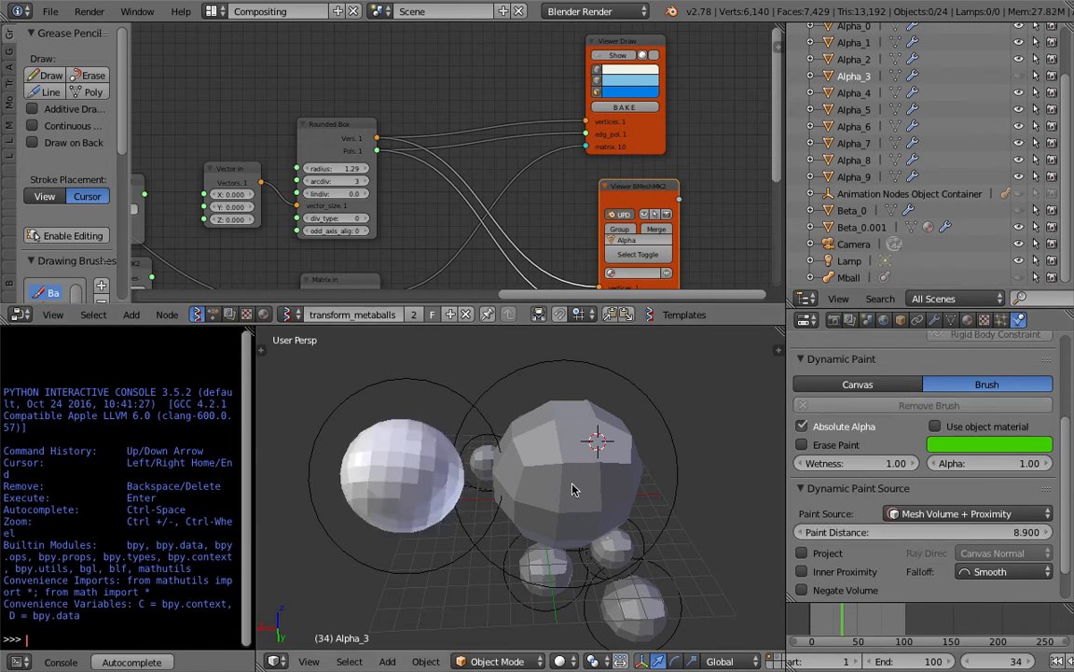
key(z)
key(z)
key(BackSpace)
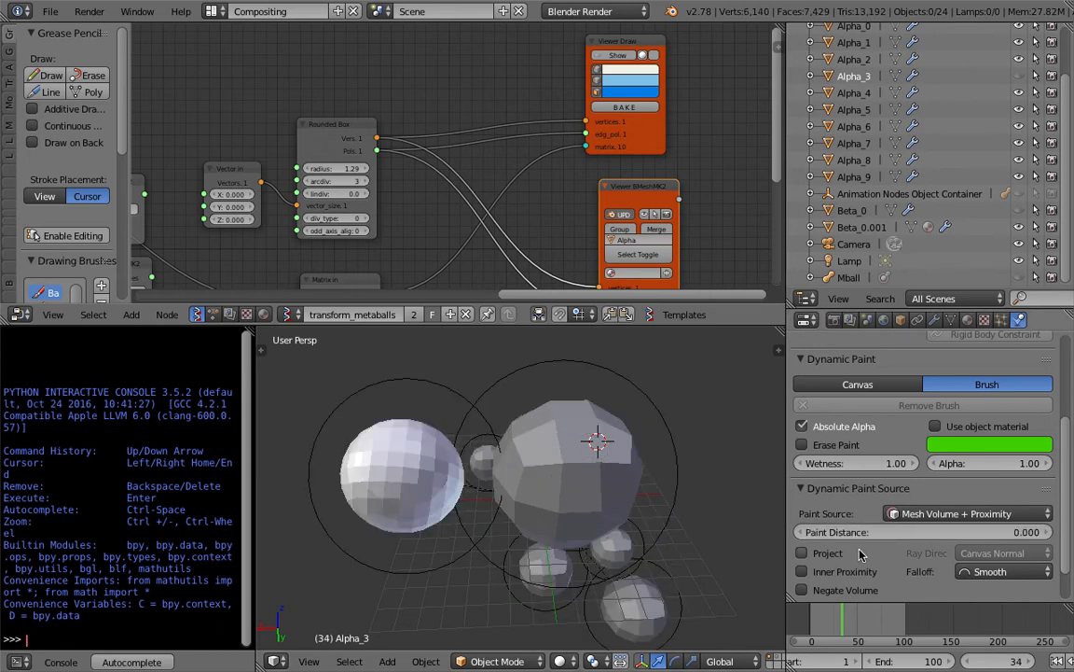
key(z)
key(z)
Try Inner Proximity and Negate Volume with a paint distance of 7.4 and higher, stepping frames to test
drag(982, 530, 1052, 530)
click(851, 590)
key(Right)
key(Left)
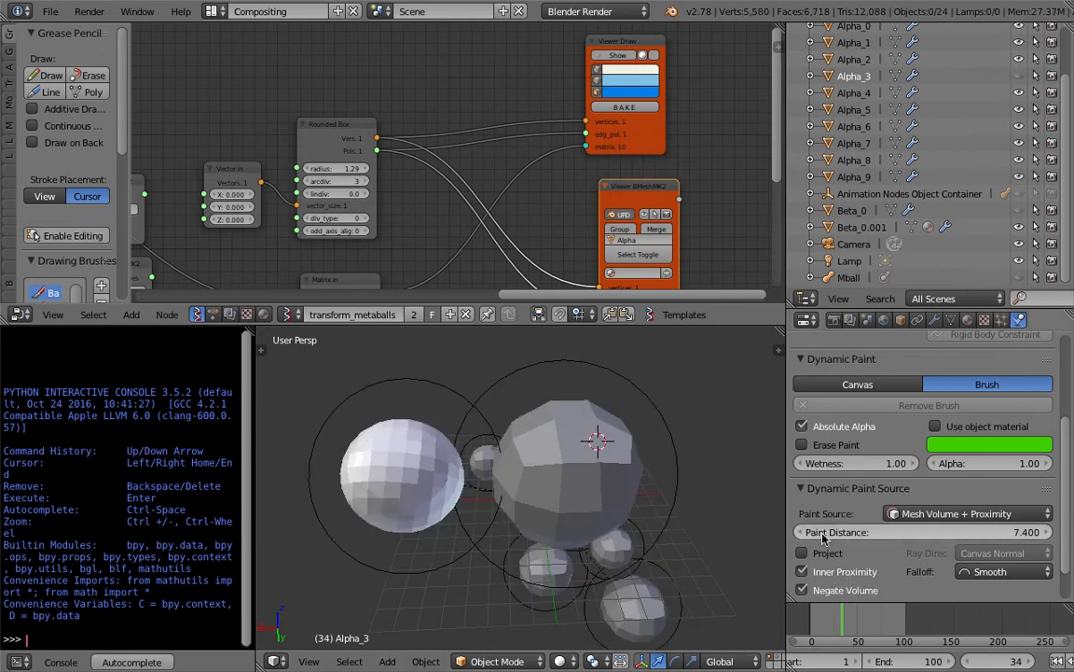
drag(942, 533, 1019, 532)
key(Right)
key(Left)
Change the Alpha_3 brush's paint source back to Proximity and step through neighbouring frames to check the paint
click(922, 516)
click(924, 458)
key(Right)
key(Left)
key(Right)
key(Right)
key(Left)
key(Right)
Try a paint distance of 12.1, then a lower one, checking the paint on adjacent frames
mouse_move(953, 531)
mouse_down()
mouse_move(541, 487)
mouse_move(608, 483)
mouse_up()
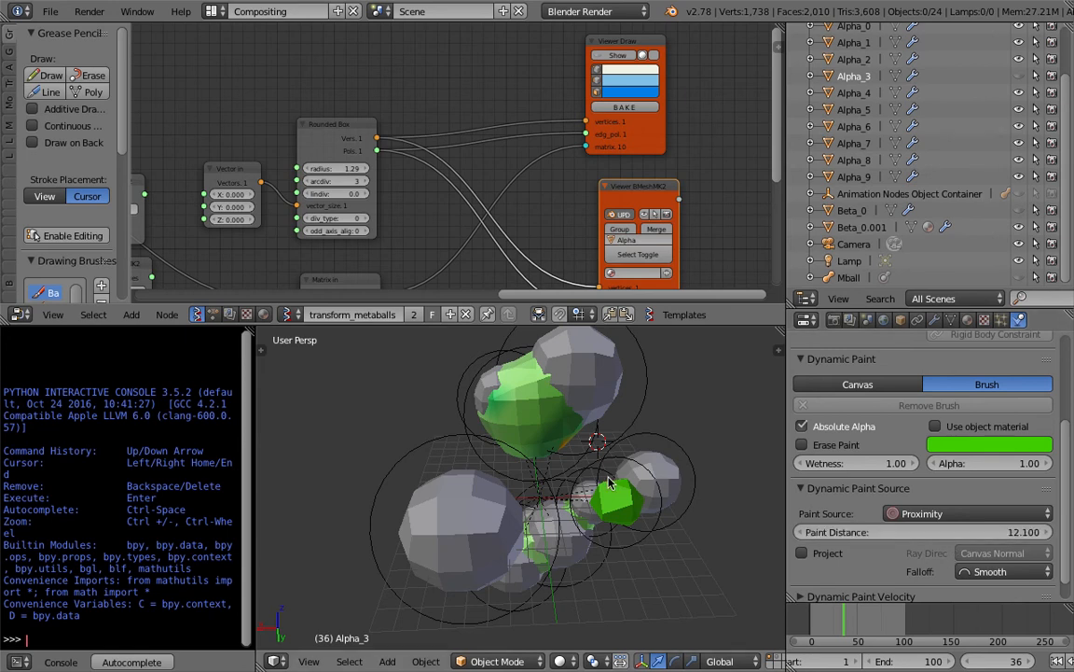
drag(912, 539, 877, 537)
key(Left)
key(Right)
key(Left)
key(Right)
Set the Alpha_3 brush's paint distance to 15.1 and step between frames 35 and 36 to check the paint
drag(948, 534, 1007, 534)
key(Left)
key(Right)
key(Left)
key(Left)
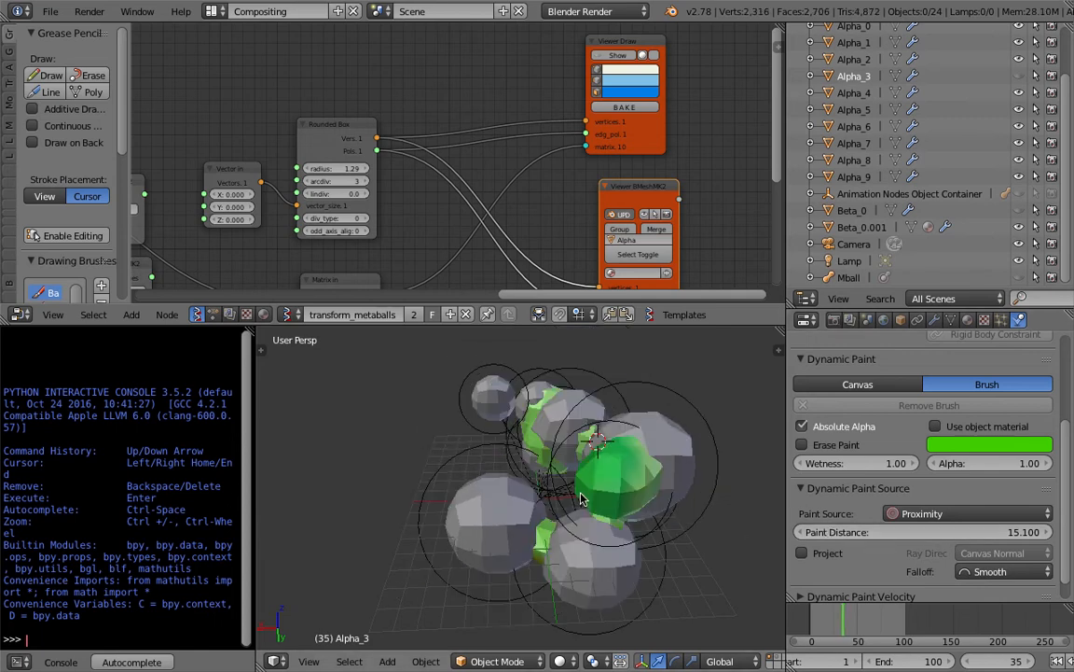
Set the Alpha_3 brush's paint distance to 16.5, compare the paint on neighbouring frames, and save the file
key(Left)
key(Right)
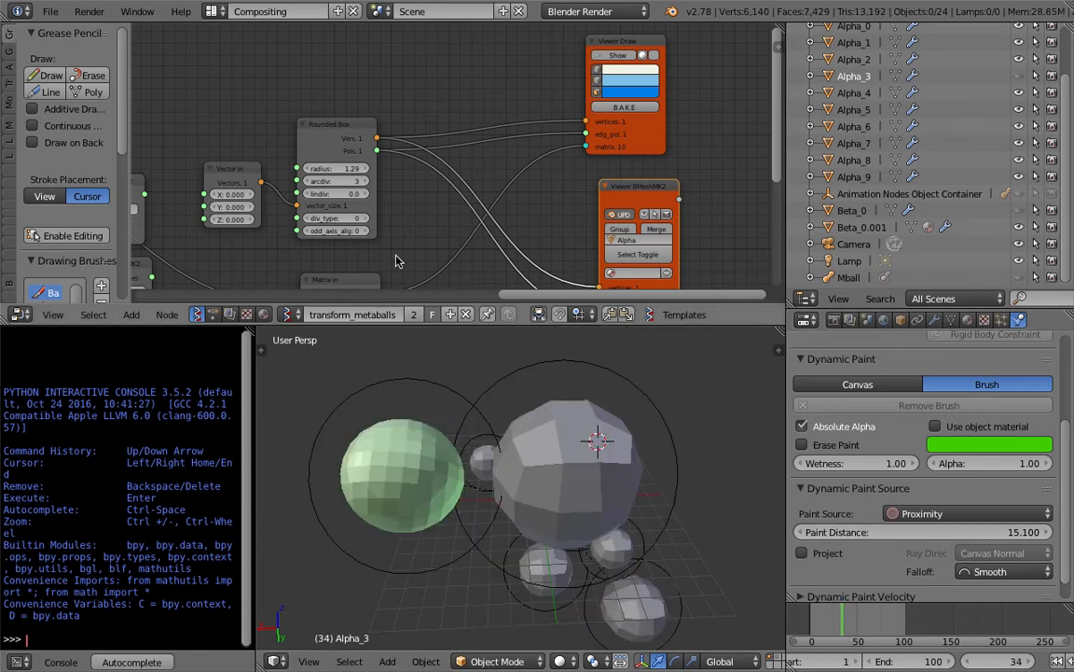
middle_drag(385, 458, 411, 433)
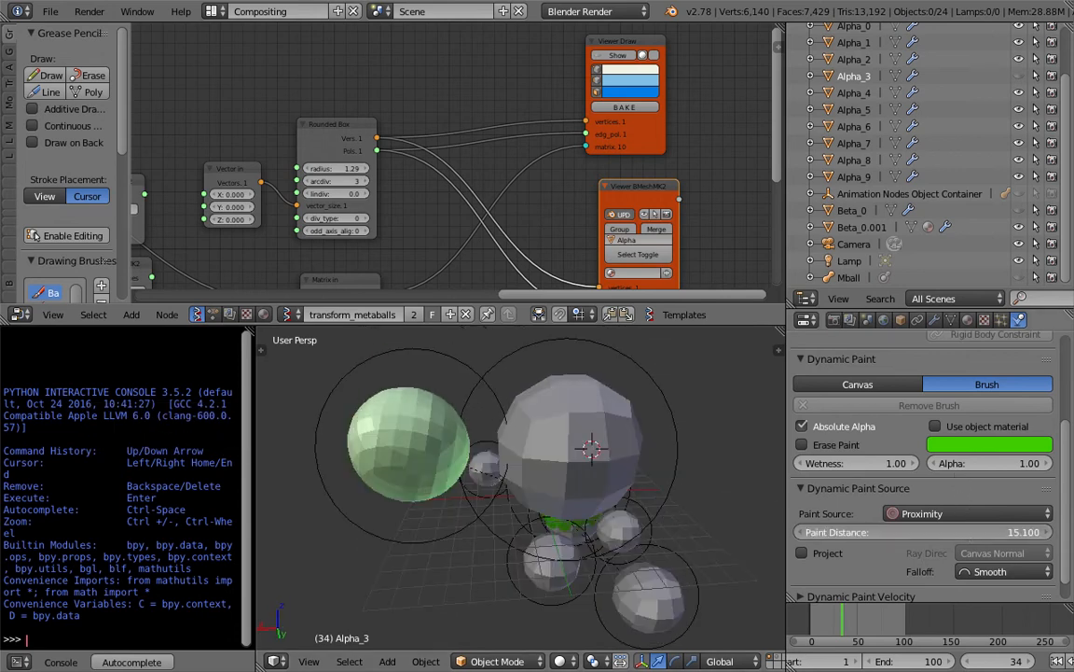
key(Left)
key(Right)
key(Left)
key(Right)
key(ctrl+s)
key(Return)
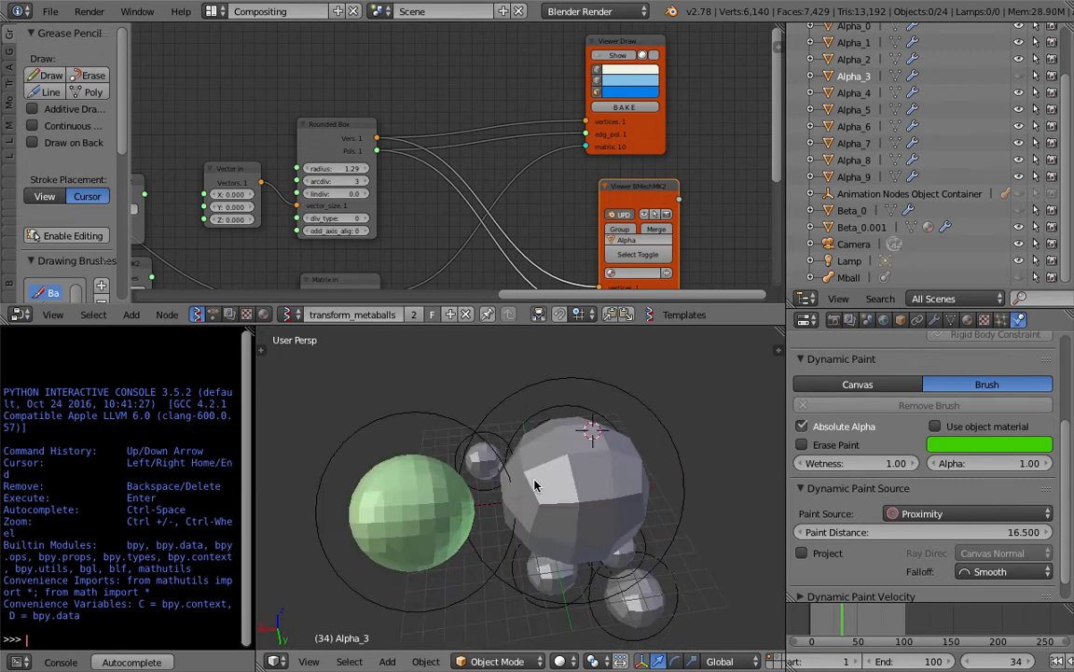
Reduce the Rounded Box node's radius to 0.97, using the wireframe display to compare the spheres with the cached mesh
middle_drag(492, 492, 521, 476)
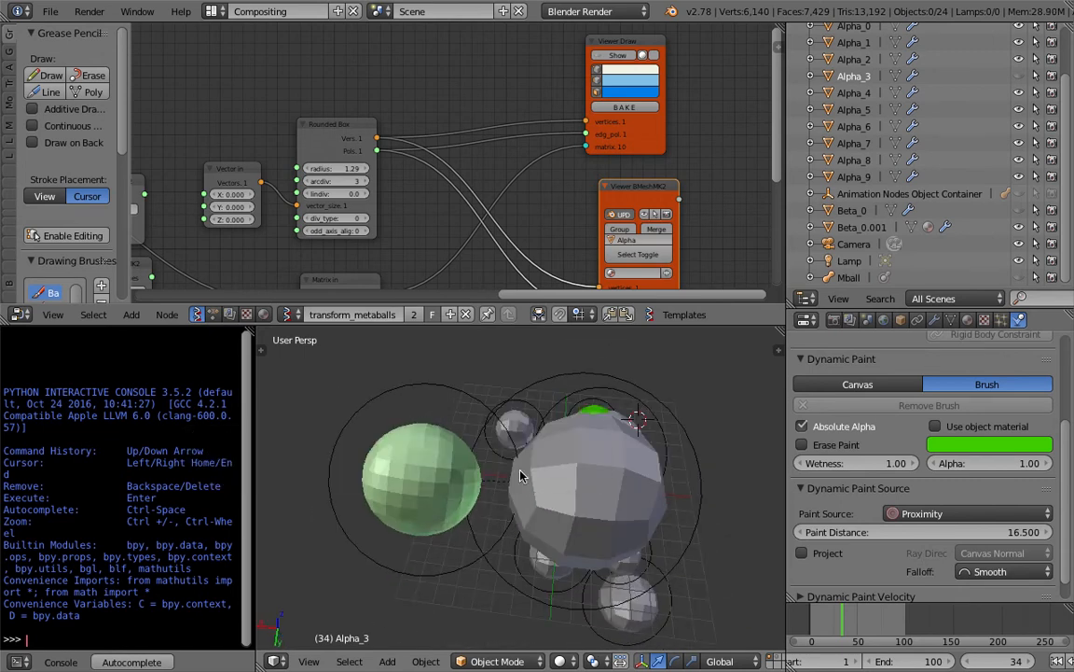
middle_drag(520, 475, 512, 477)
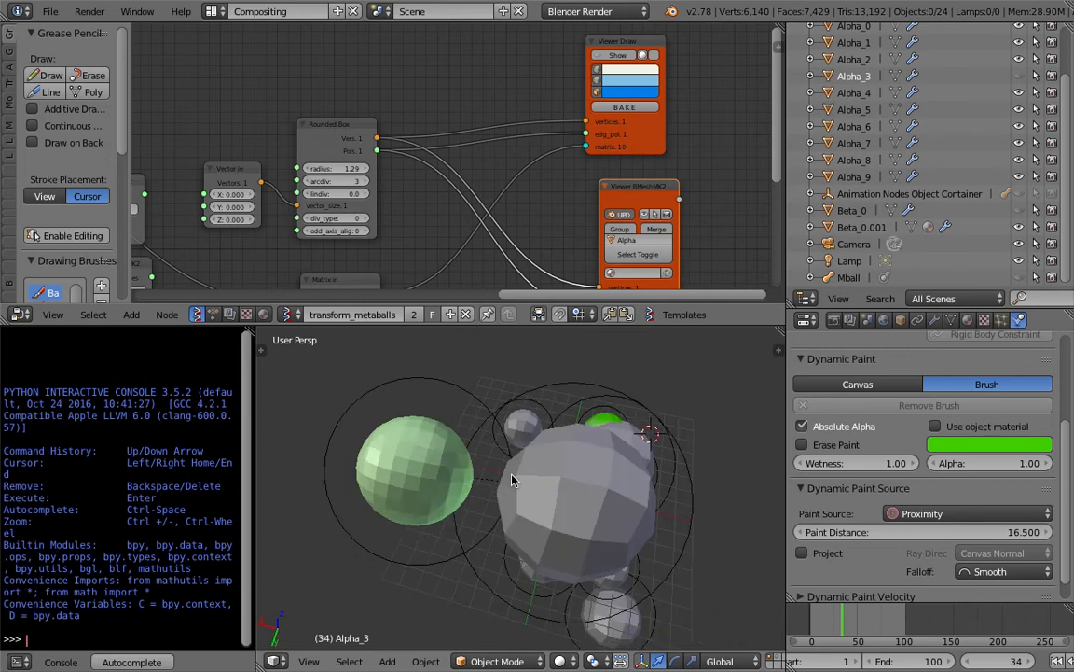
middle_drag(501, 480, 458, 424)
click(912, 514)
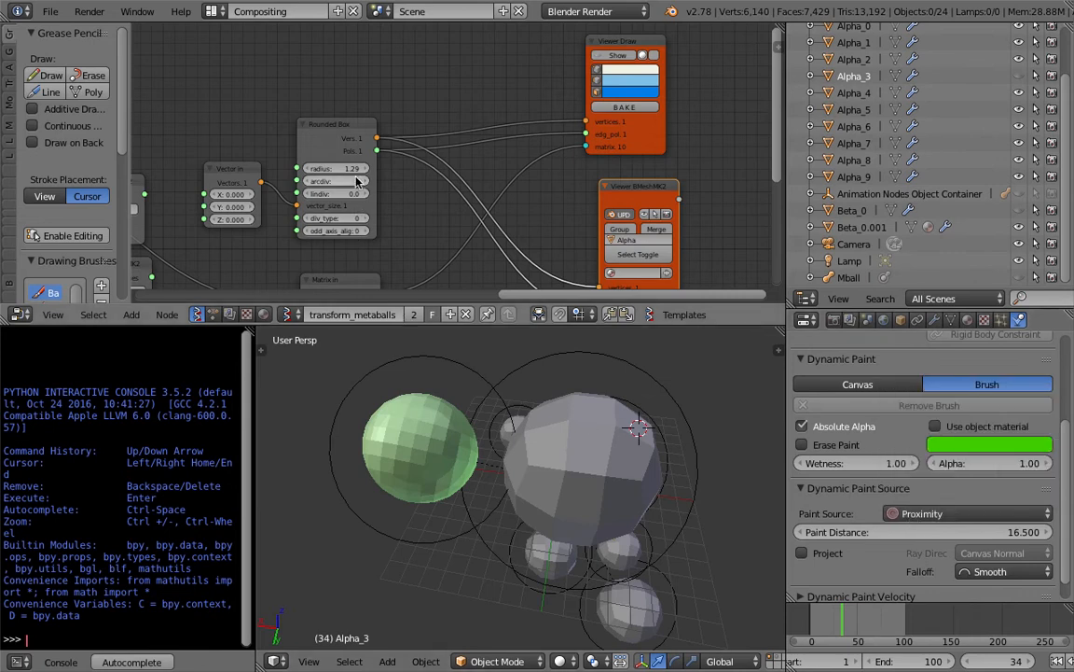
drag(342, 168, 332, 168)
key(z)
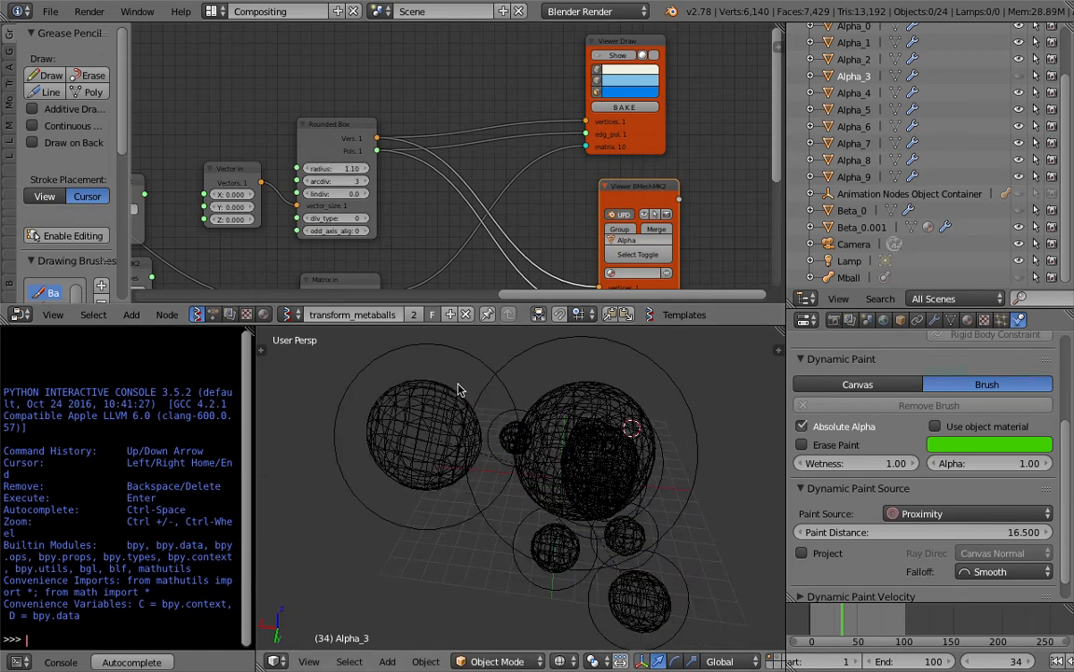
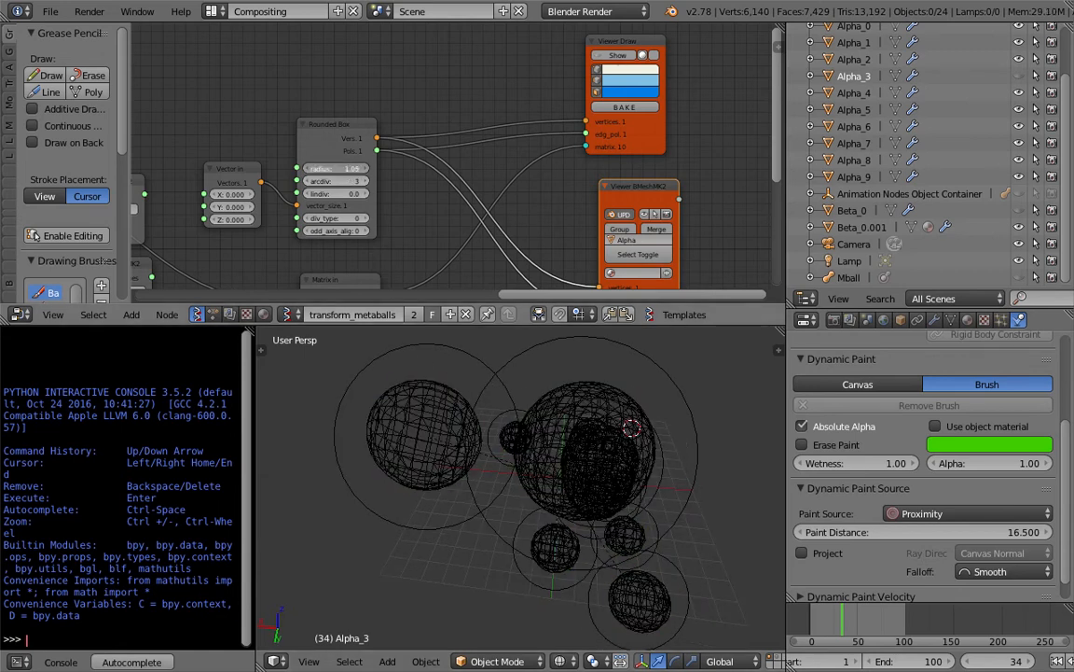
Set the Alpha_8 brush's paint source to Proximity with a paint distance of 8.4, checking the sphere in wireframe and solid display
right_click(419, 430)
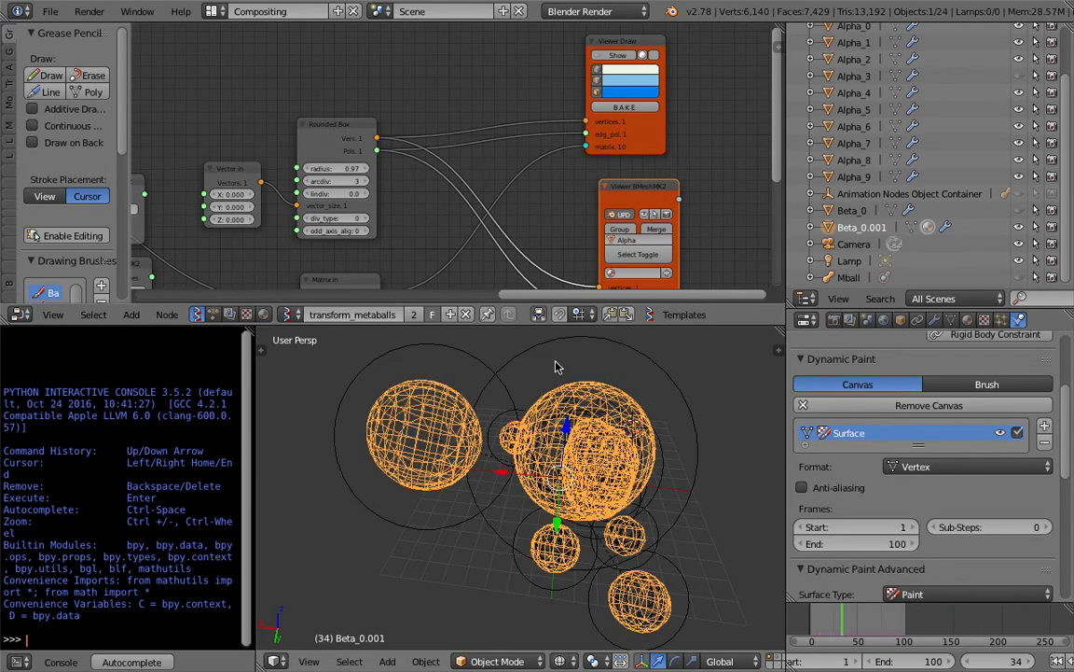
click(852, 160)
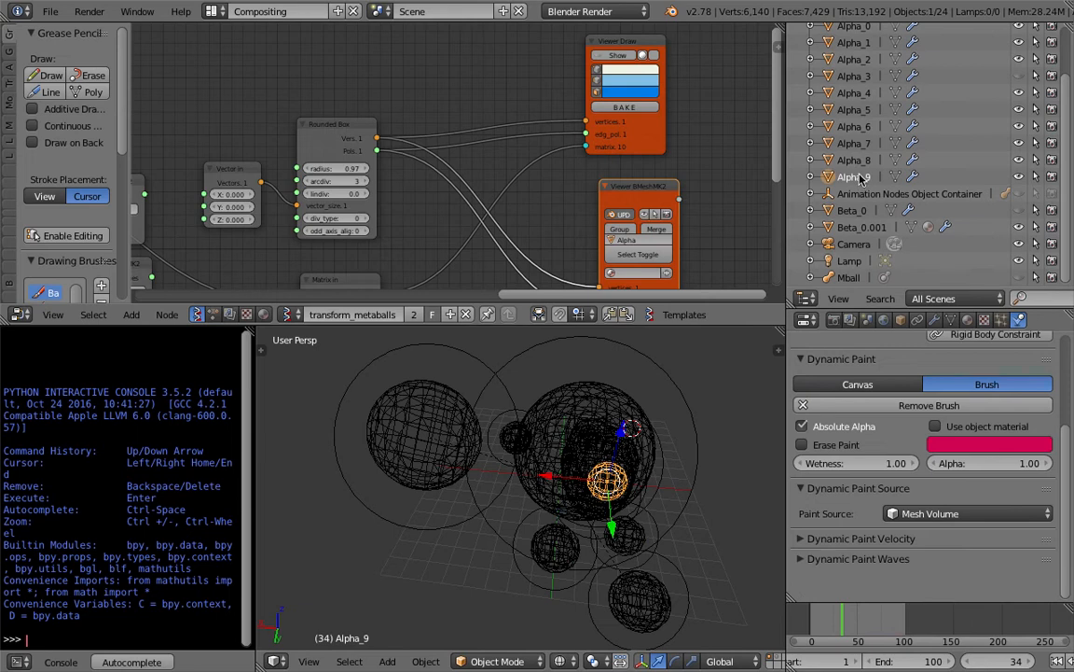
scroll(577, 555, up, 4)
key(z)
key(z)
scroll(534, 541, up, 4)
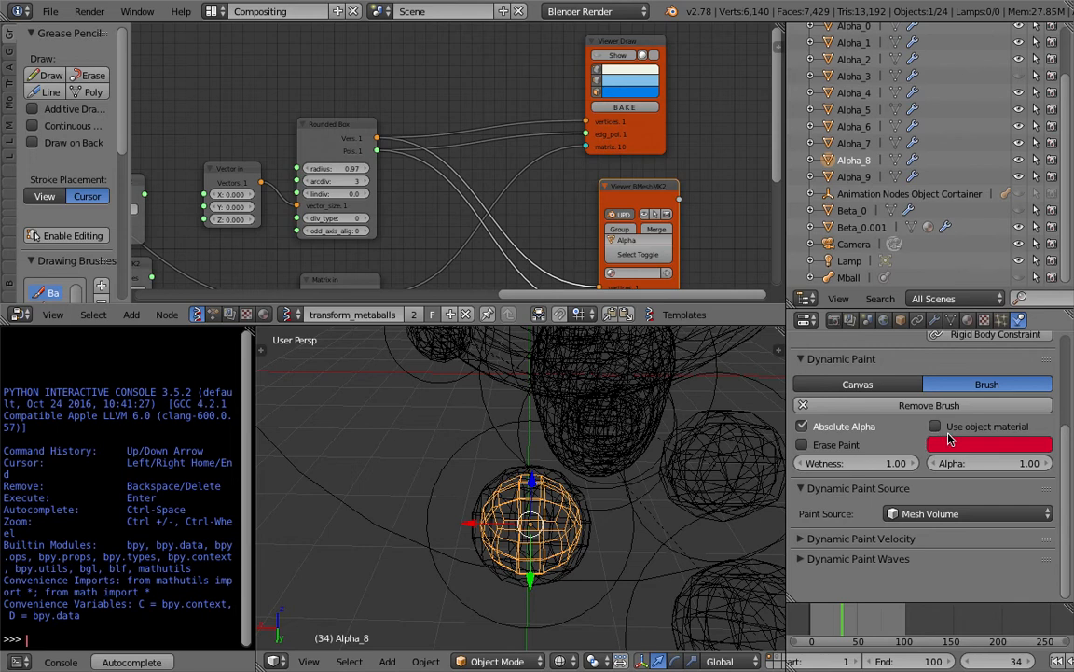
click(917, 511)
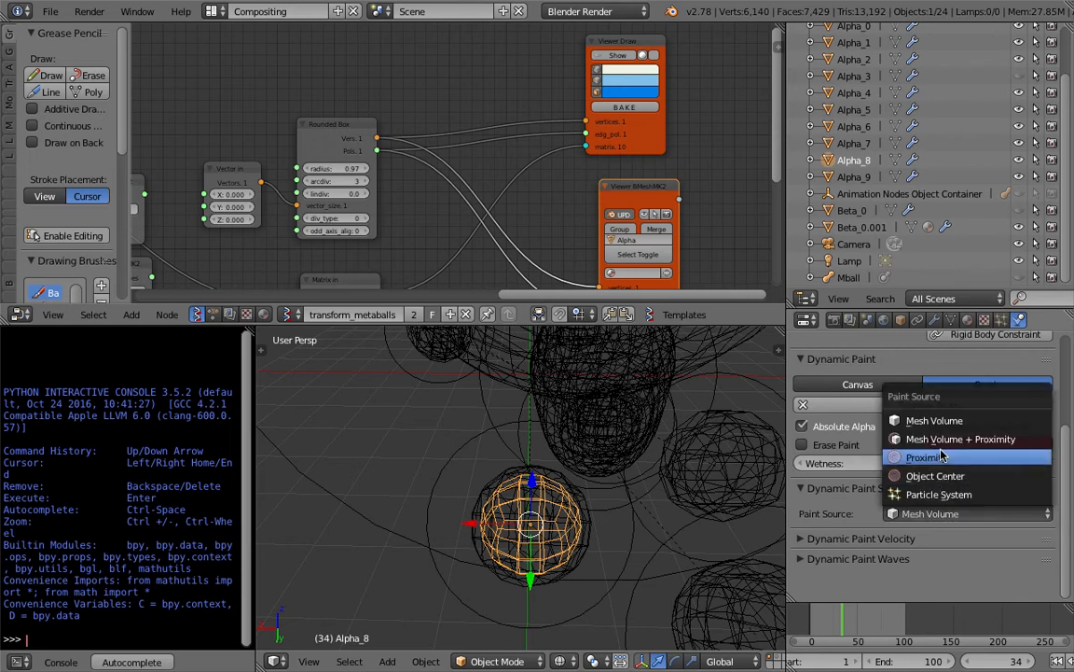
click(954, 456)
key(z)
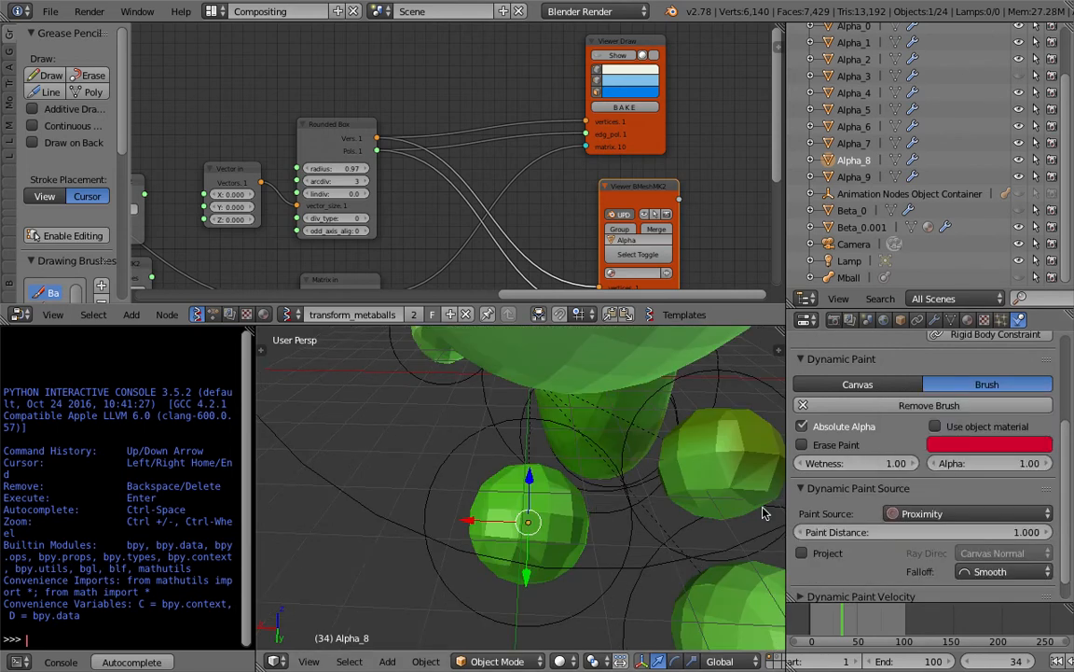
drag(902, 532, 937, 532)
drag(930, 539, 958, 539)
scroll(511, 510, down, 4)
mouse_move(511, 510)
middle_down()
mouse_move(466, 510)
mouse_move(445, 425)
mouse_move(460, 424)
mouse_move(345, 351)
mouse_move(433, 309)
mouse_move(525, 392)
mouse_move(655, 415)
mouse_move(615, 439)
mouse_move(639, 455)
middle_up()
Change the Alpha_7 brush's paint source to Proximity and step between neighbouring frames to check the paint
click(858, 144)
scroll(649, 450, up, 1)
click(914, 514)
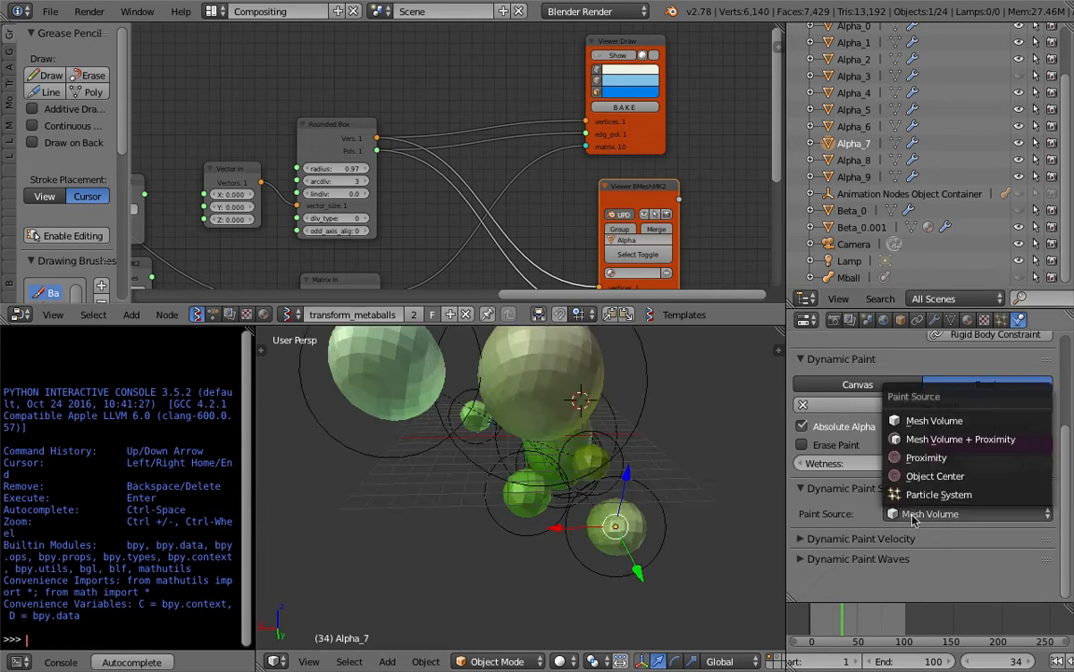
click(944, 457)
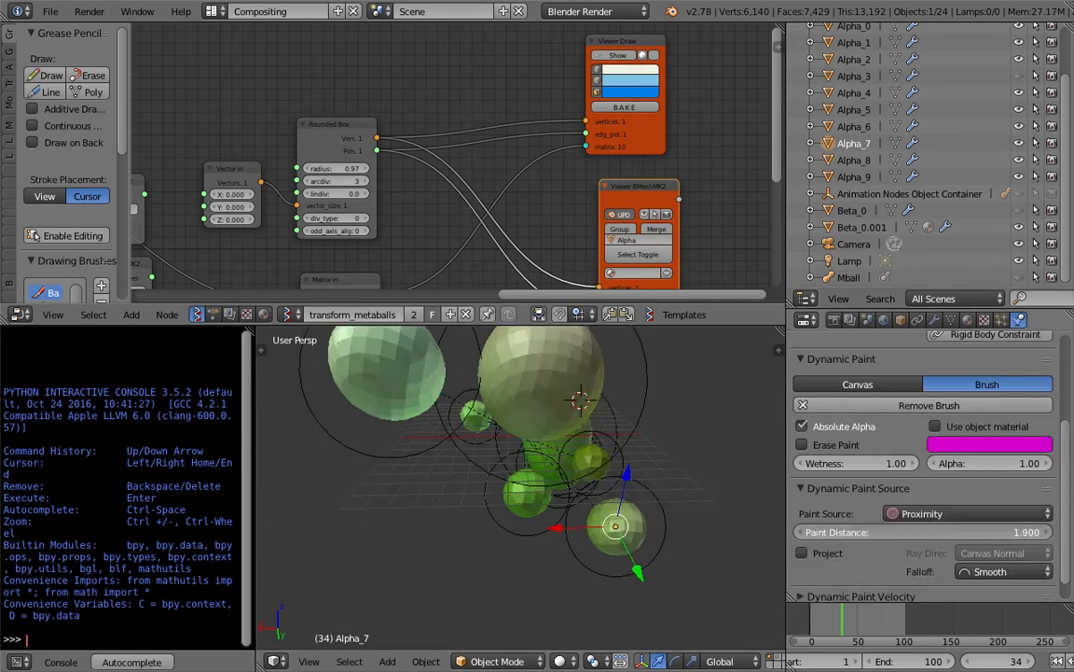
key(Right)
key(Left)
key(Right)
key(Left)
Raise the Alpha_7 brush's paint distance and step back and forth through nearby frames to check the effect
drag(937, 531, 1037, 531)
key(Left)
key(Right)
key(Left)
key(Right)
key(Right)
key(Right)
key(Left)
key(Left)
key(Left)
key(Right)
Set the Alpha_7 brush's paint distance to 9.2, check the spheres in wireframe, and save the file
middle_drag(551, 500, 590, 506)
drag(831, 537, 781, 537)
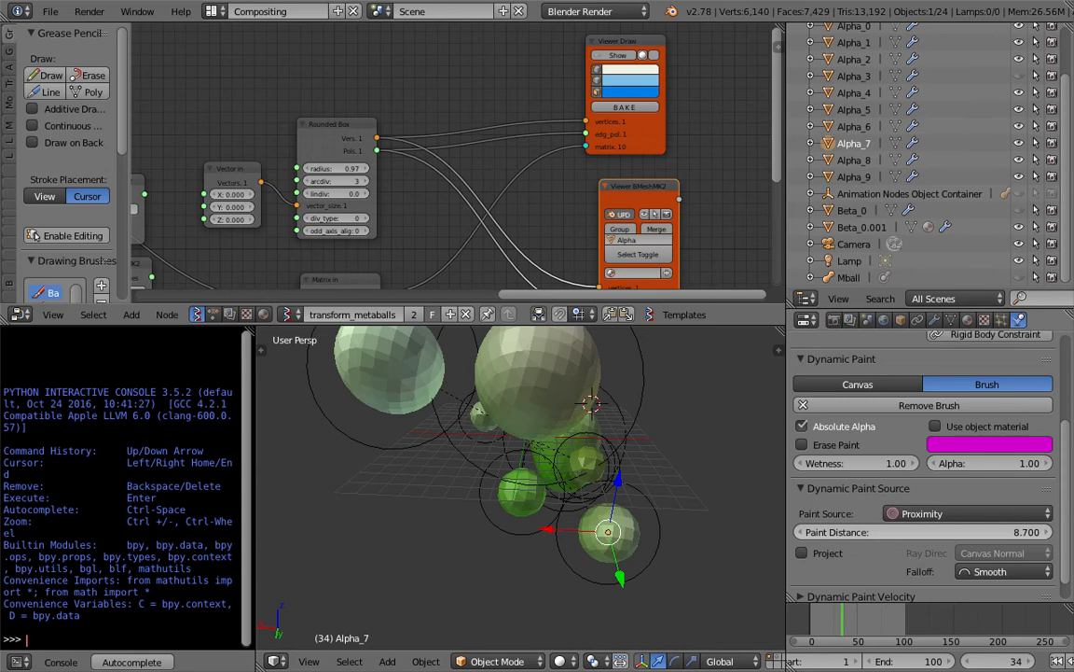
key(z)
key(z)
key(ctrl+s)
key(Return)
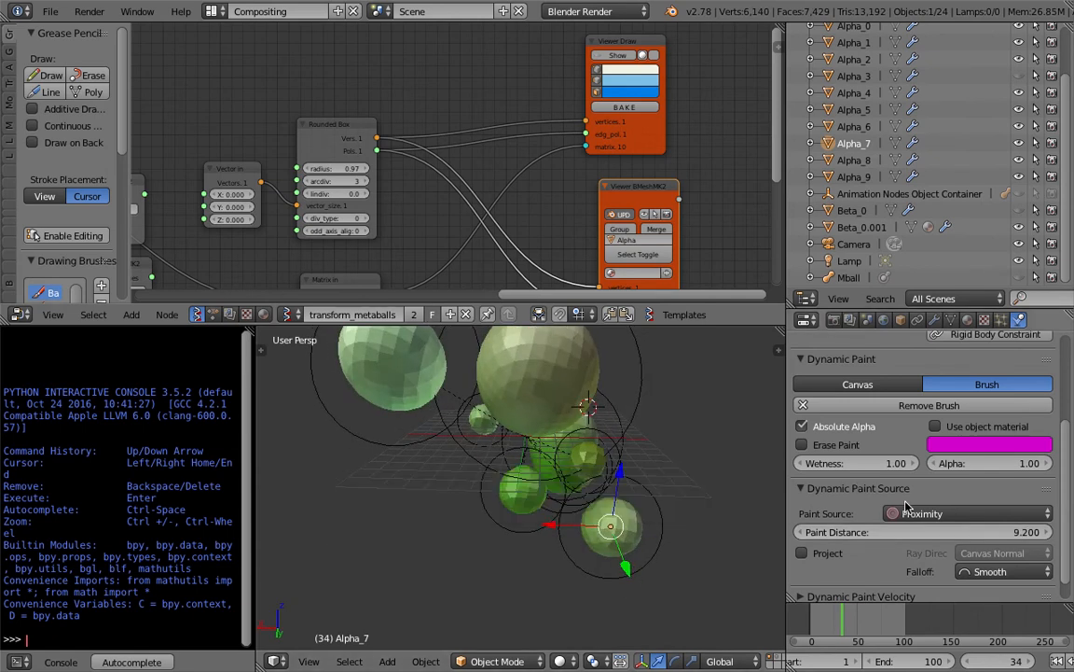
Change the Alpha_7 brush's paint source to Mesh Volume + Proximity and advance the animation to frame 39
click(909, 513)
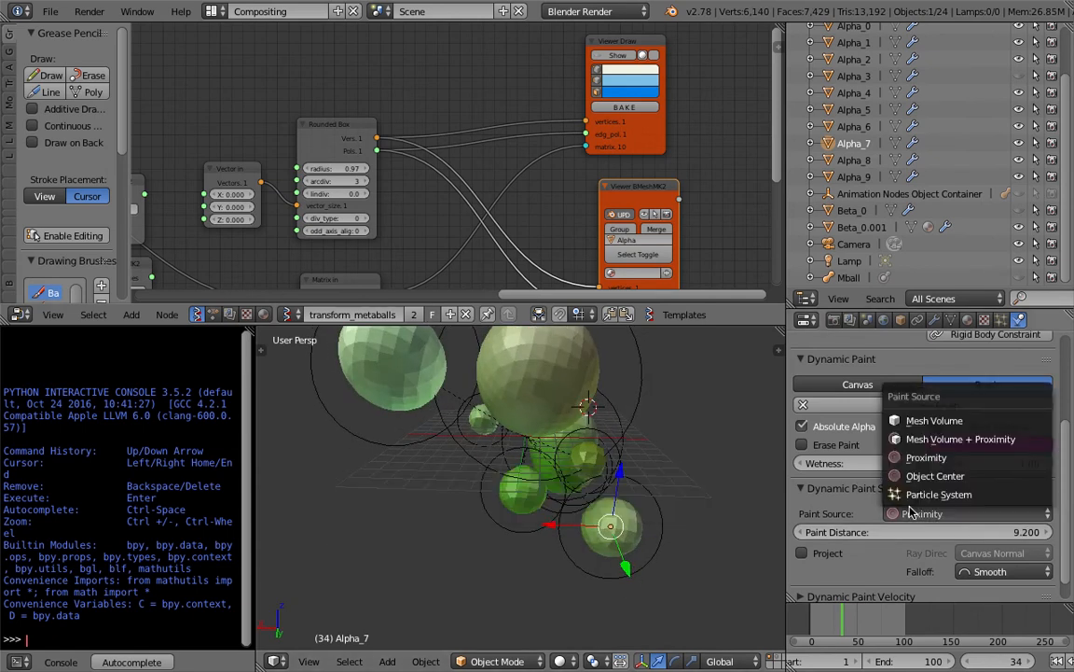
click(919, 440)
key(Left)
key(Right)
key(Right)
key(Right)
key(Right)
key(Right)
key(Right)
Save the file over the existing one and compare the spheres with the mesh in wireframe
scroll(508, 496, down, 1)
mouse_move(501, 494)
middle_down()
mouse_move(605, 465)
mouse_move(567, 458)
middle_up()
key(ctrl+s)
click(604, 465)
key(z)
key(z)
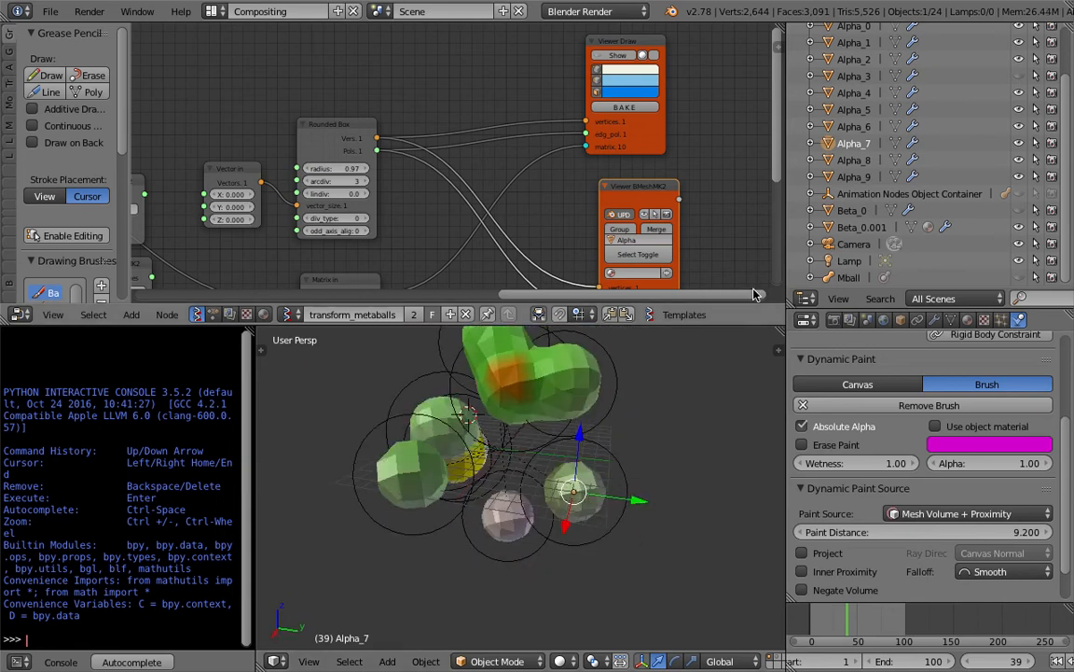
Set the Alpha_0 brush's paint source to Proximity with a paint distance of 3.2
scroll(853, 131, up, 3)
click(853, 83)
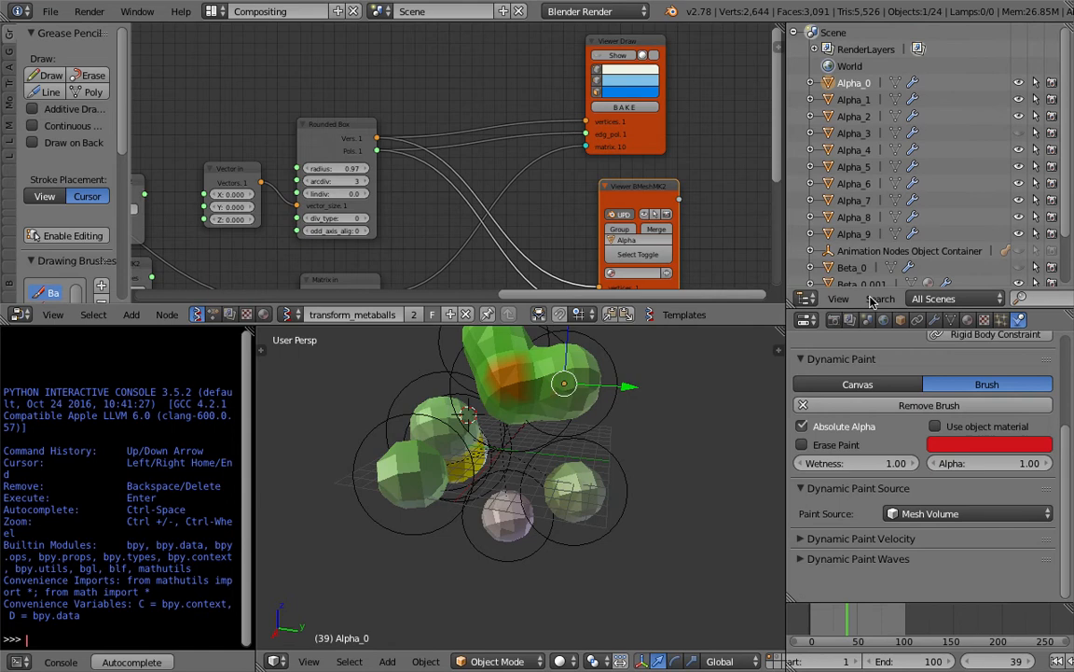
click(960, 514)
click(940, 446)
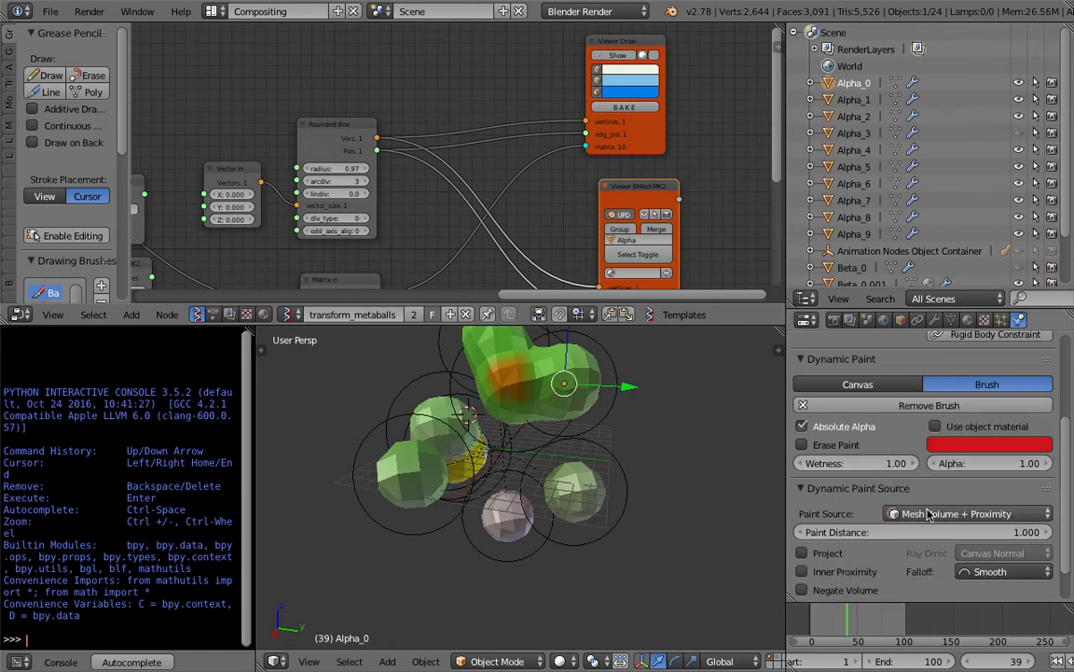
click(937, 514)
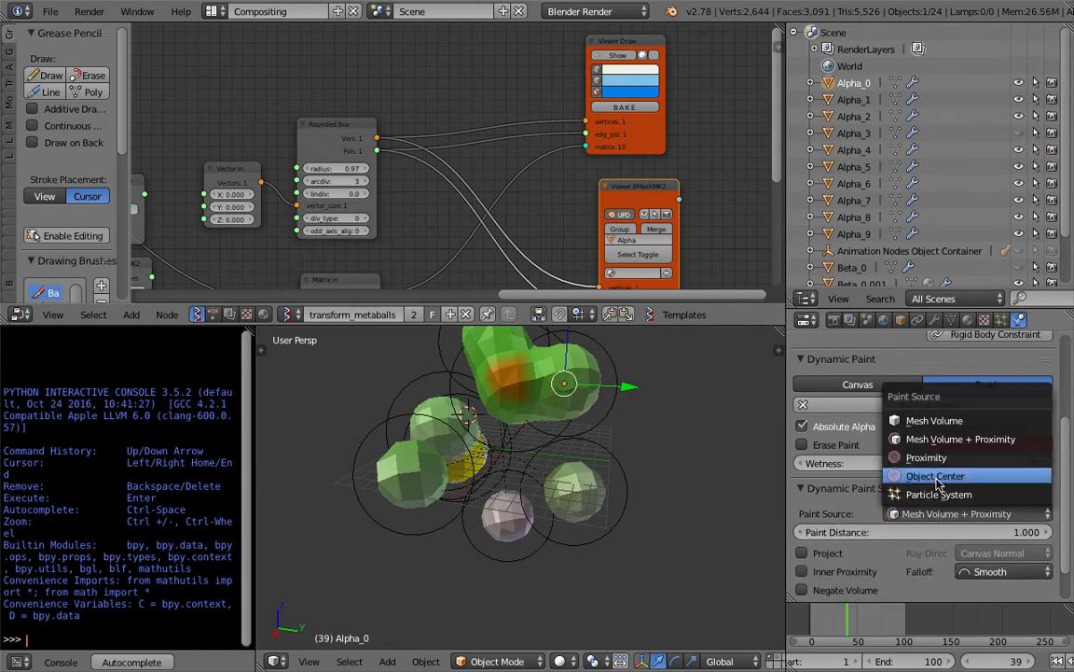
click(844, 455)
drag(914, 532, 956, 531)
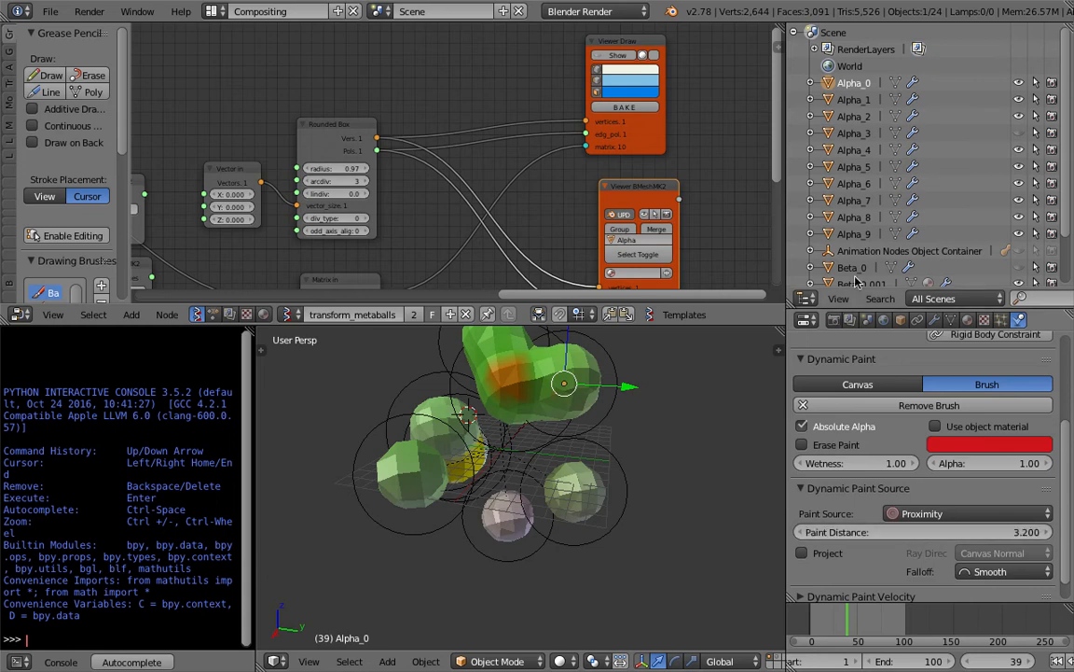
Change the Alpha_1 brush's paint source to Proximity
click(853, 99)
click(942, 513)
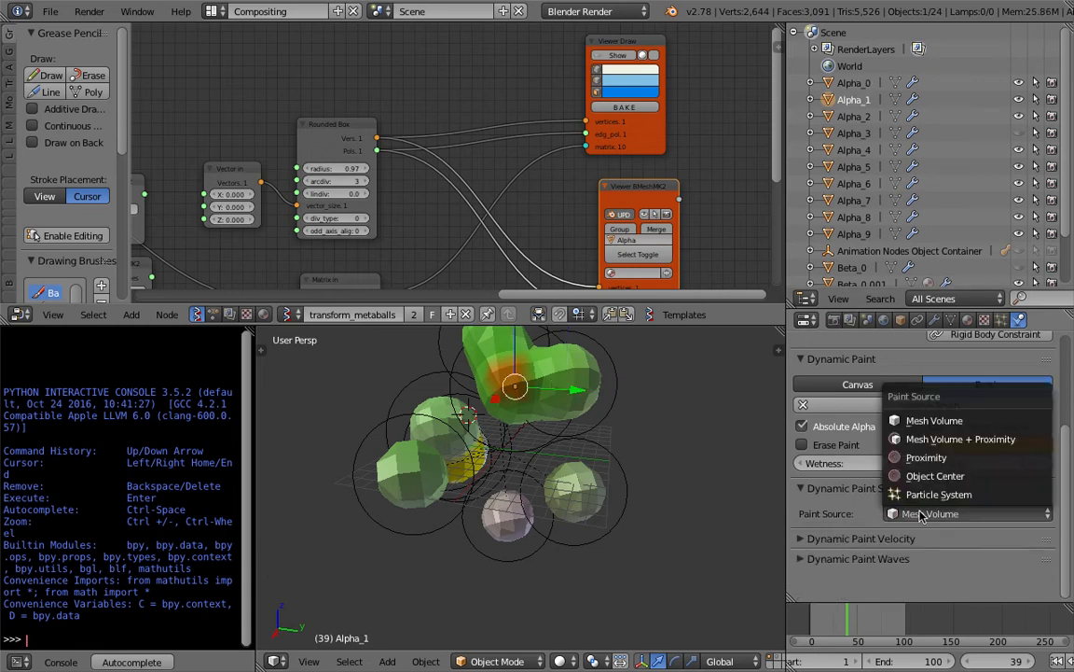
click(839, 450)
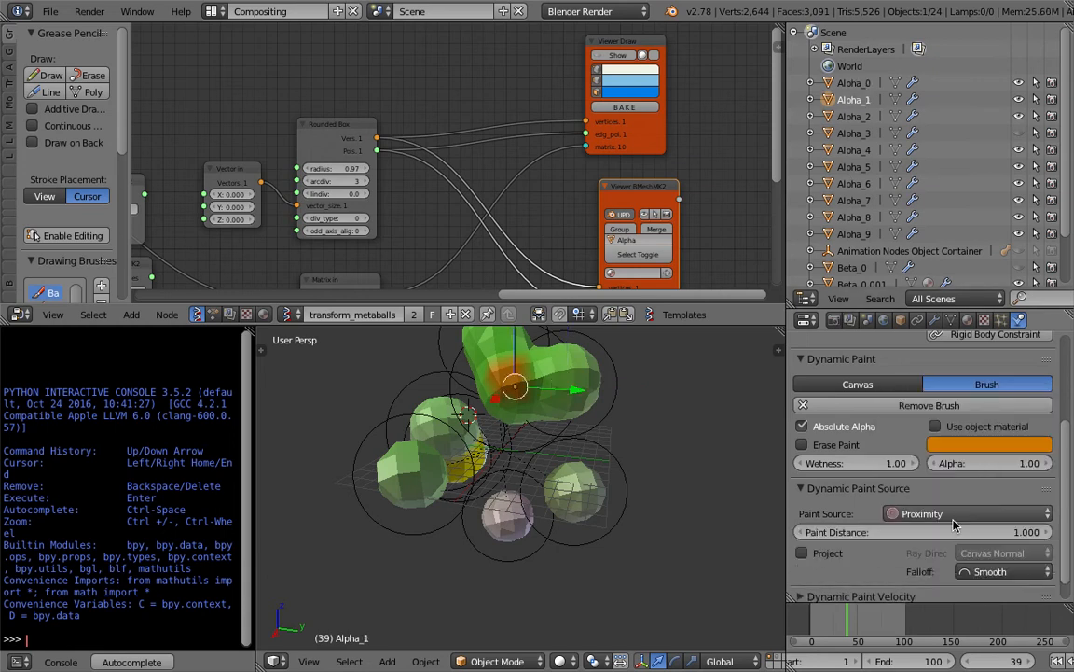
Set the Alpha_2 brush's paint source to Proximity with a paint distance of 4.5
click(865, 138)
click(859, 119)
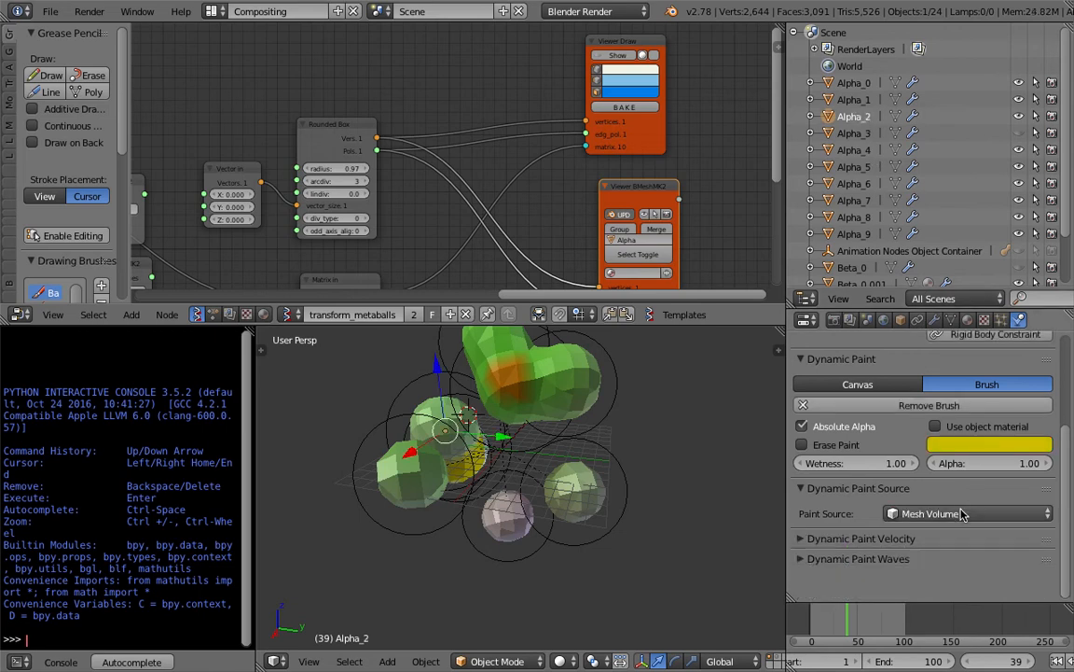
click(942, 513)
click(844, 455)
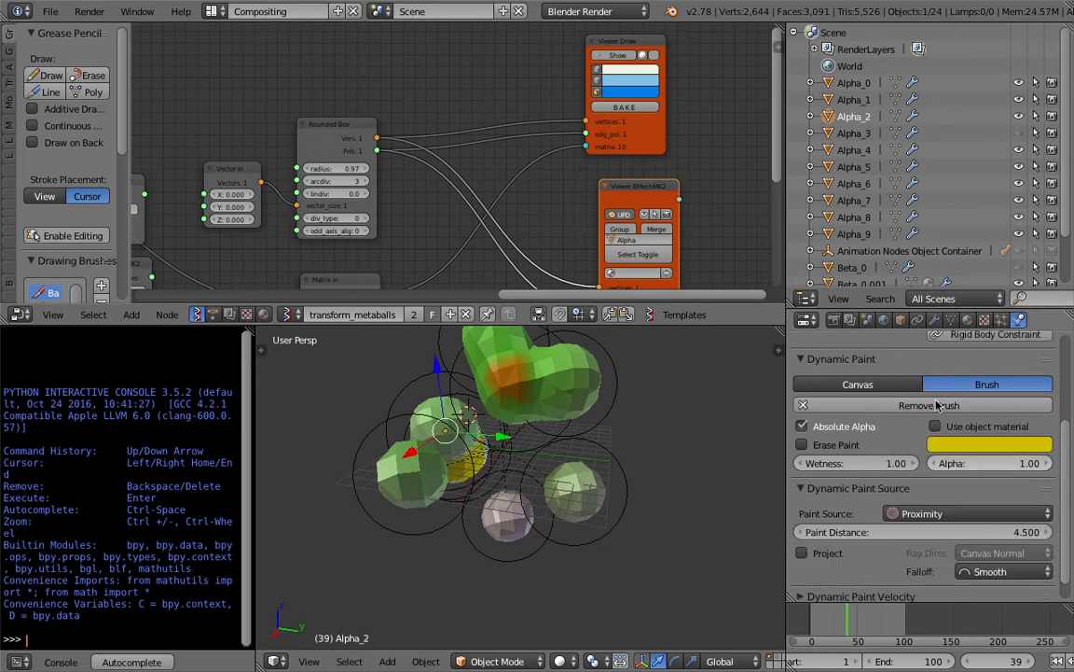
Set the Alpha_9 brush's paint source to Proximity with a paint distance of 3.7
click(857, 166)
click(855, 201)
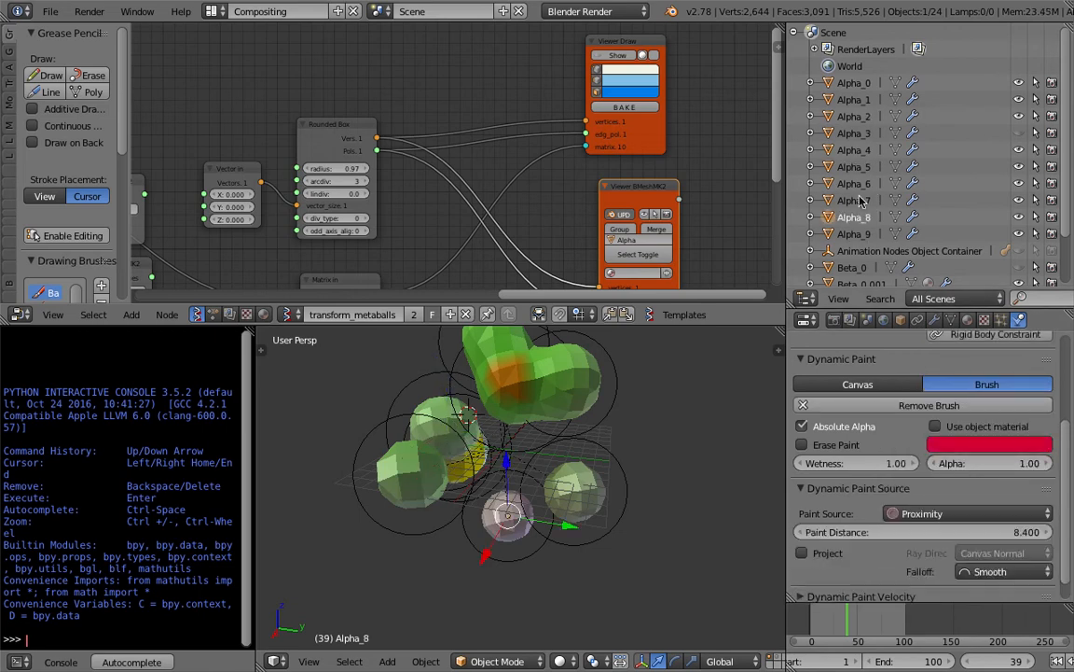
click(855, 234)
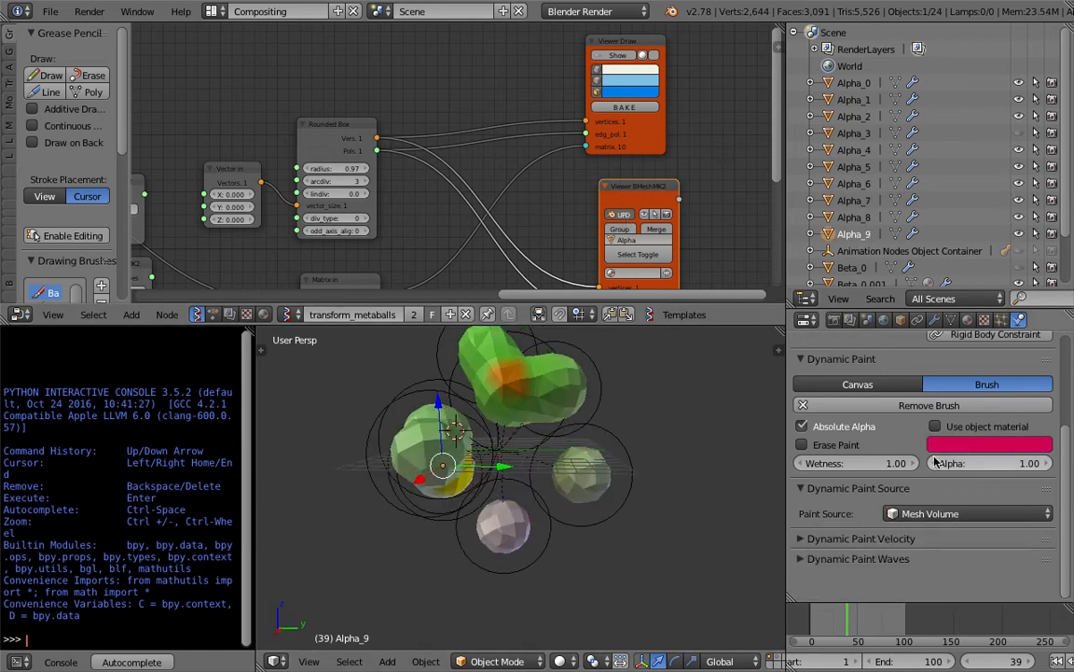
click(970, 513)
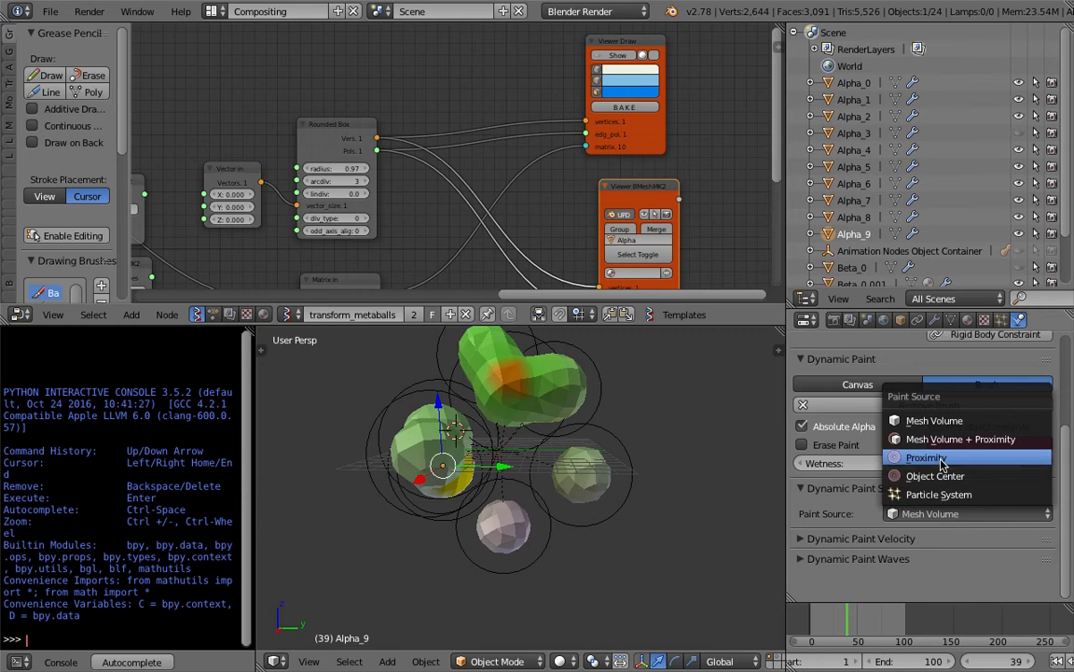
click(877, 448)
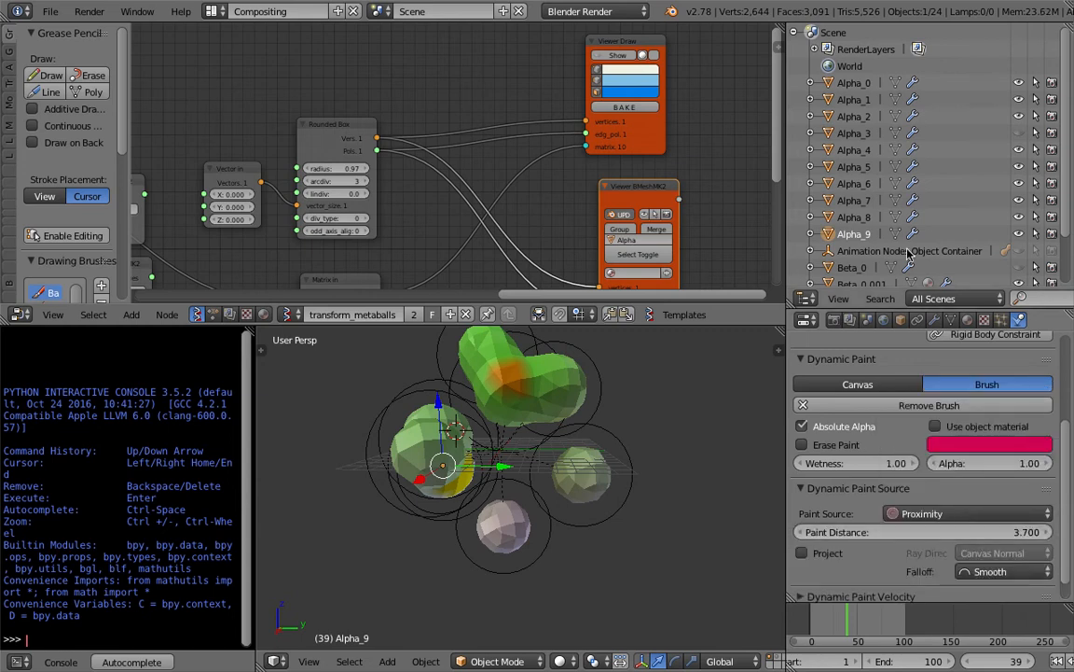
Set the Alpha_6 brush's paint source to Proximity with a paint distance of 3.9 and check the paint at frame 42
click(856, 220)
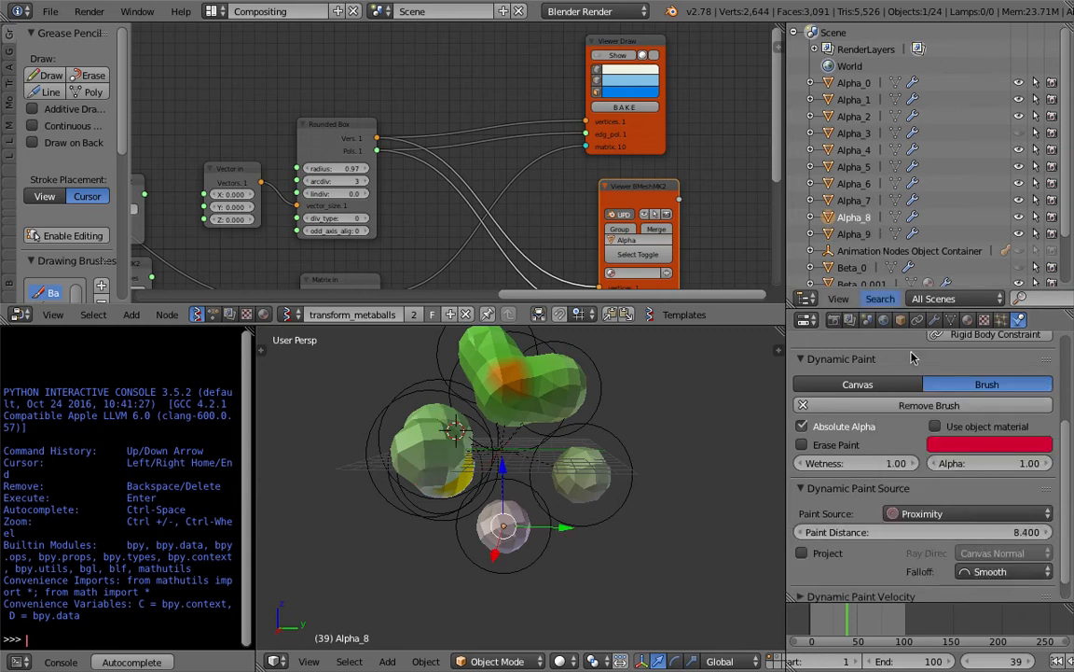
click(853, 199)
click(854, 183)
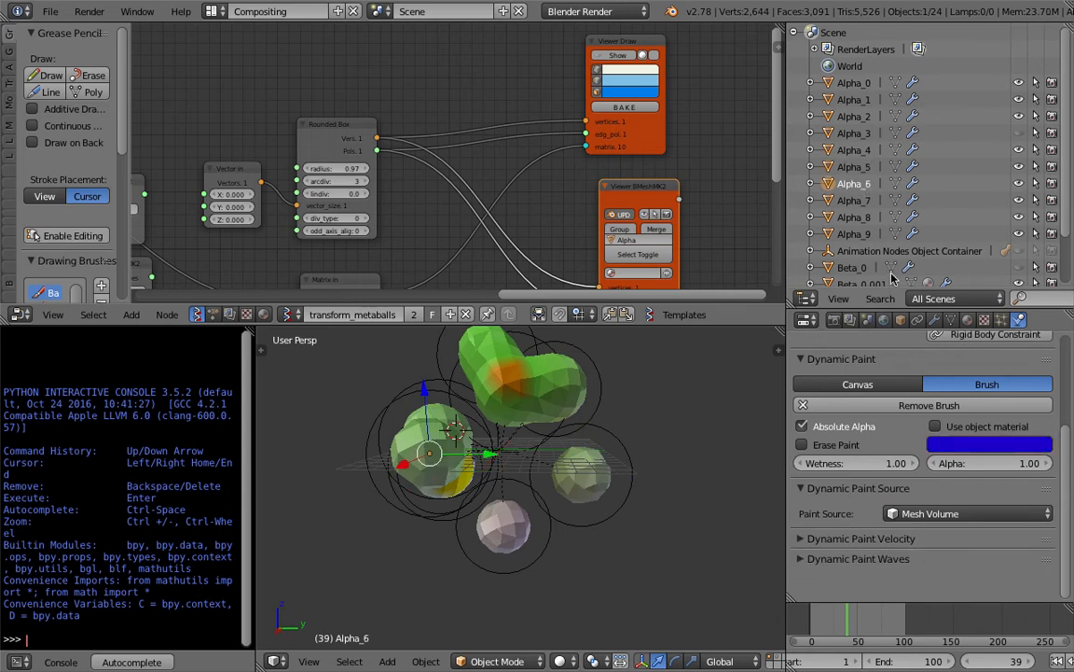
click(969, 513)
click(933, 451)
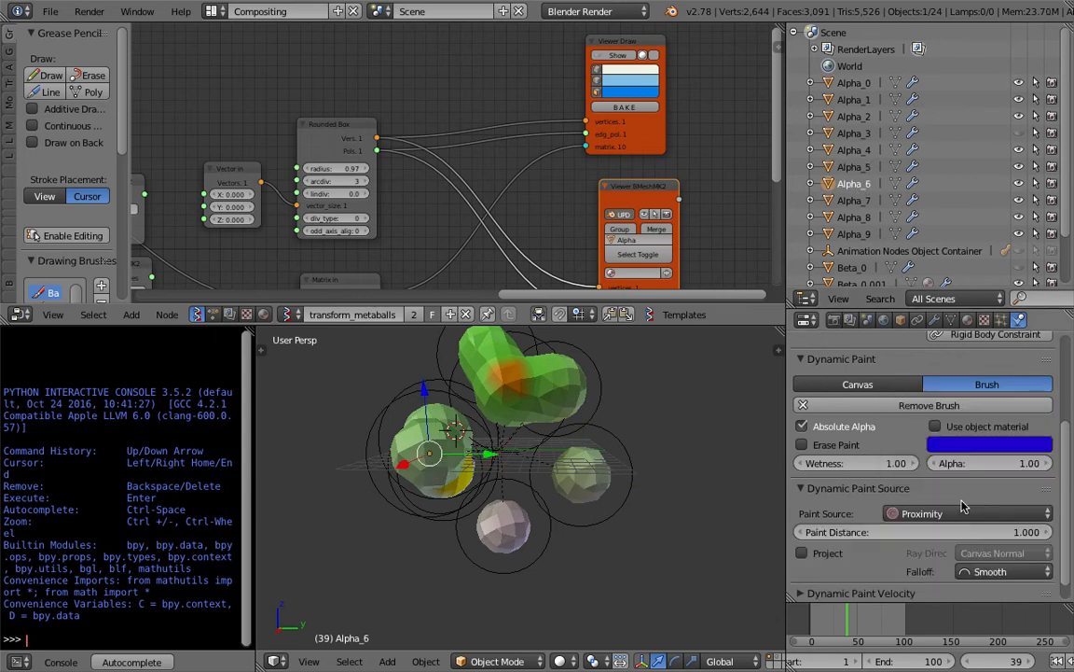
drag(981, 534, 1044, 534)
middle_drag(605, 430, 599, 449)
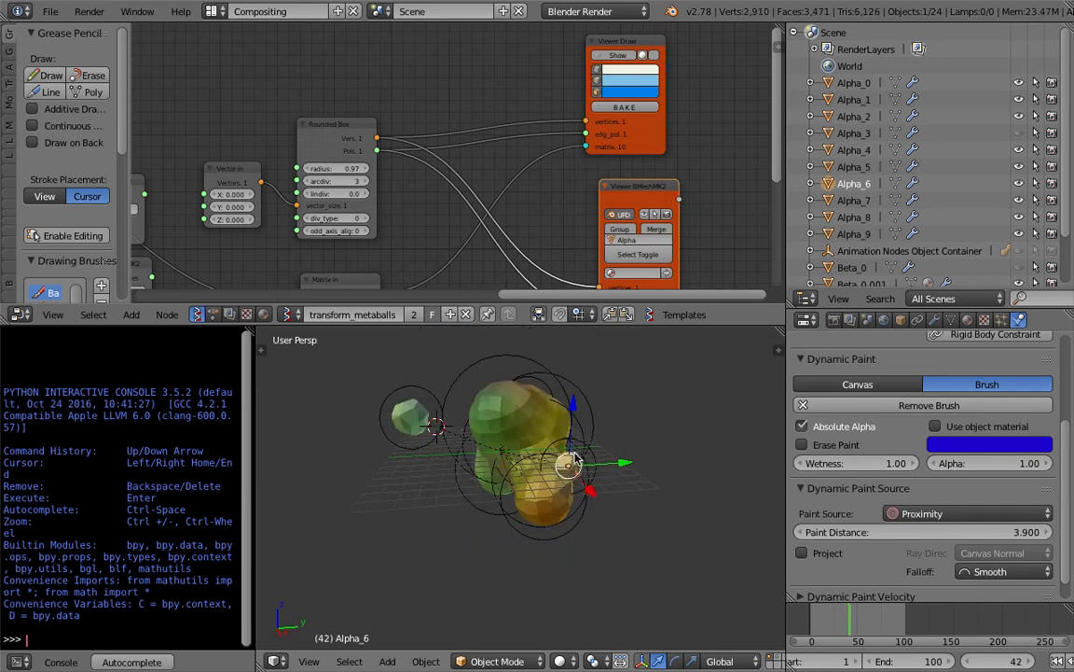
Play the animation from frame 1 and stop at frame 16 to check the paint on the mesh
click(1057, 661)
middle_drag(959, 659, 892, 634)
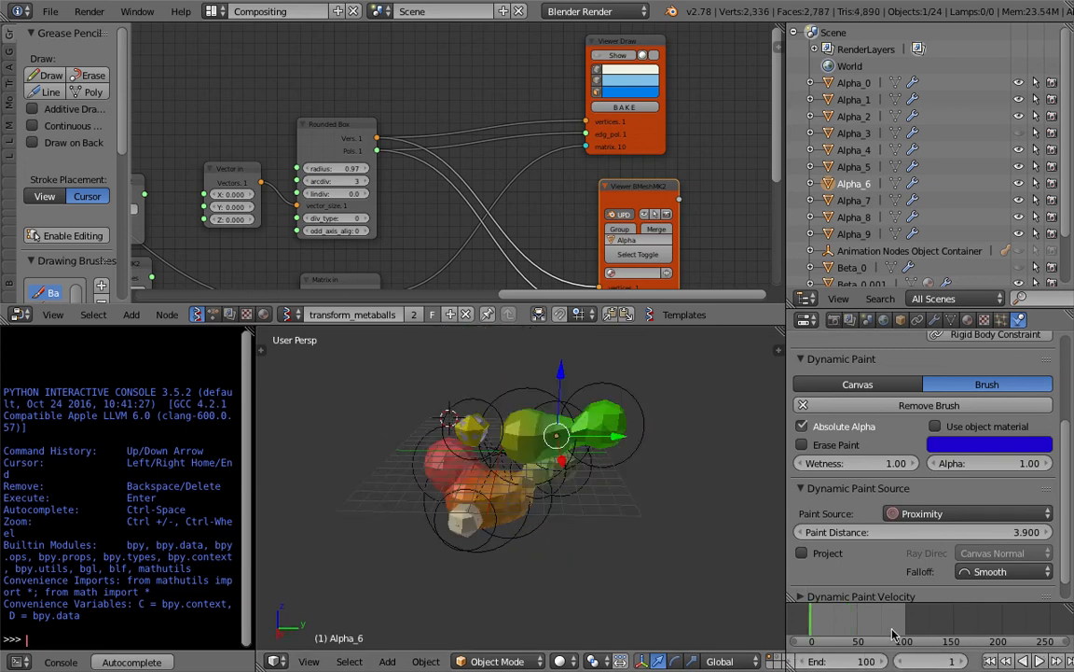
click(1040, 660)
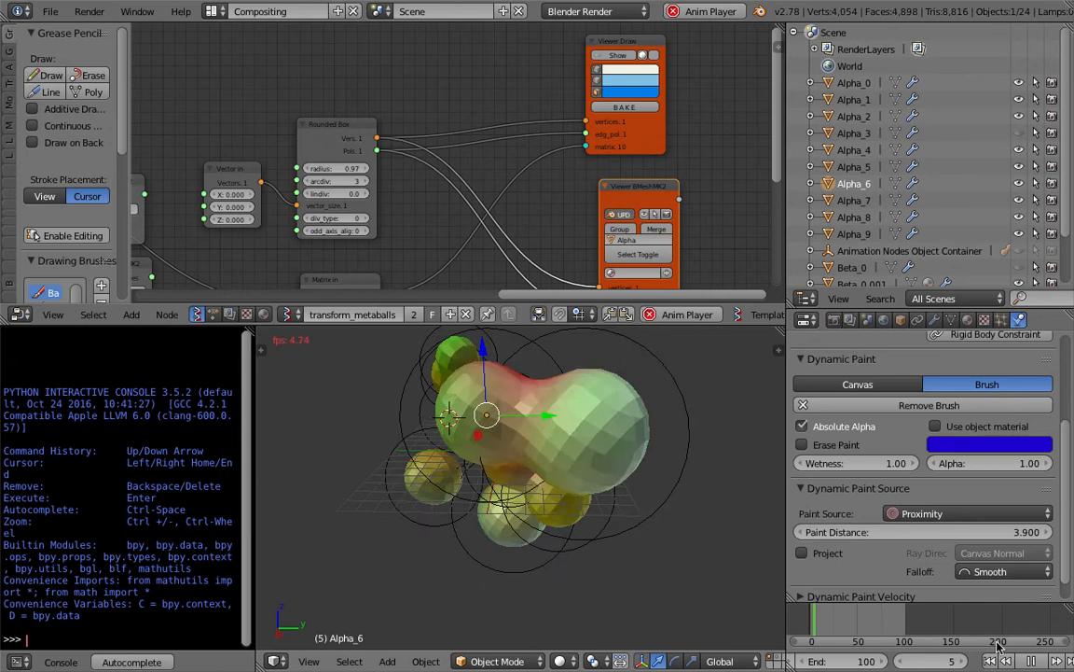
click(719, 537)
click(1033, 662)
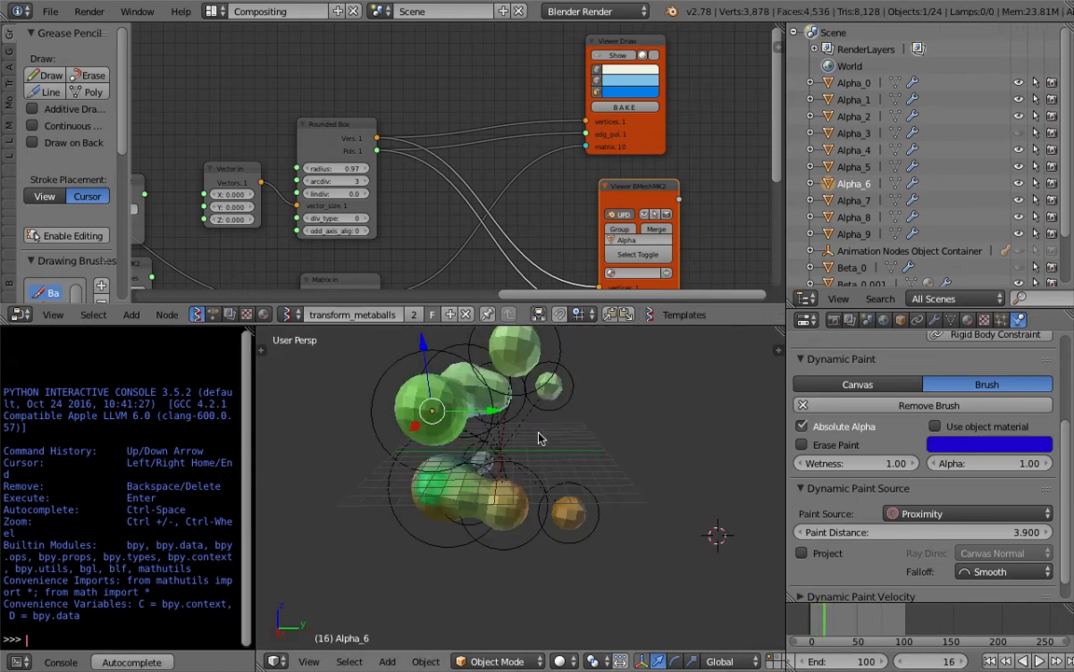
Change the Alpha_7 brush's paint source to Proximity
click(853, 198)
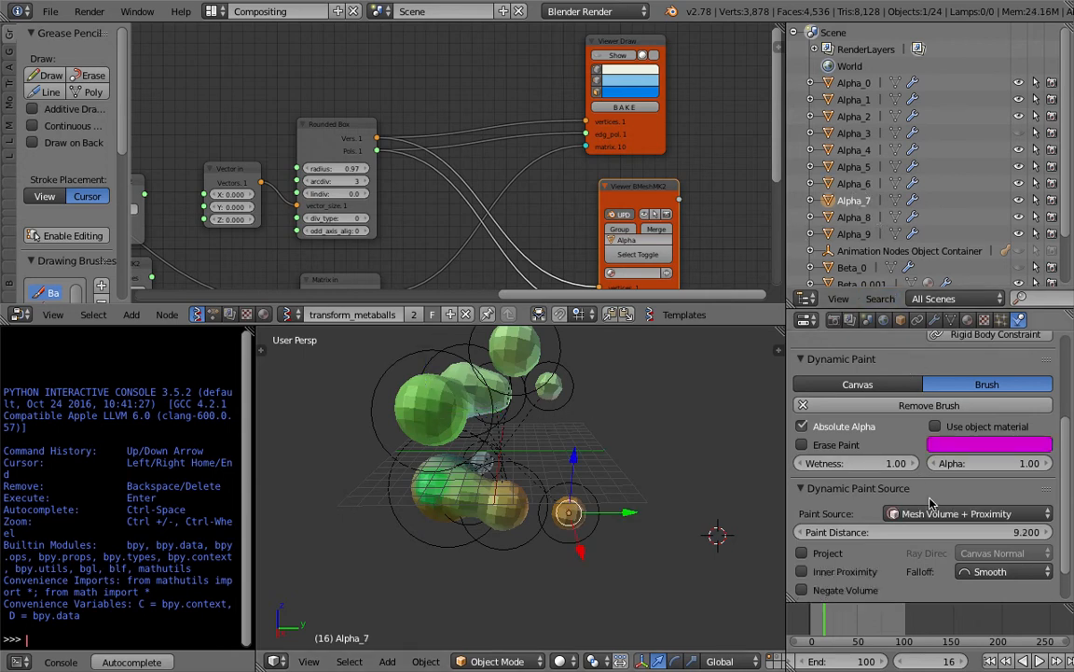
click(932, 513)
click(923, 456)
Set the Alpha_5 brush's paint source to Proximity with a paint distance of 4.1
click(861, 184)
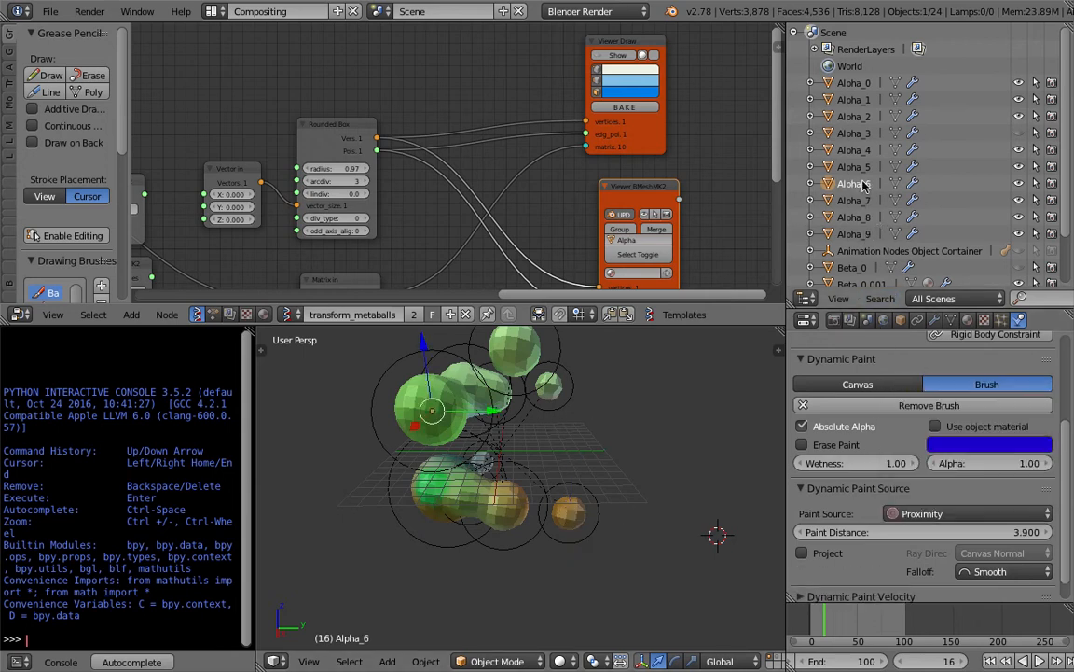
click(855, 169)
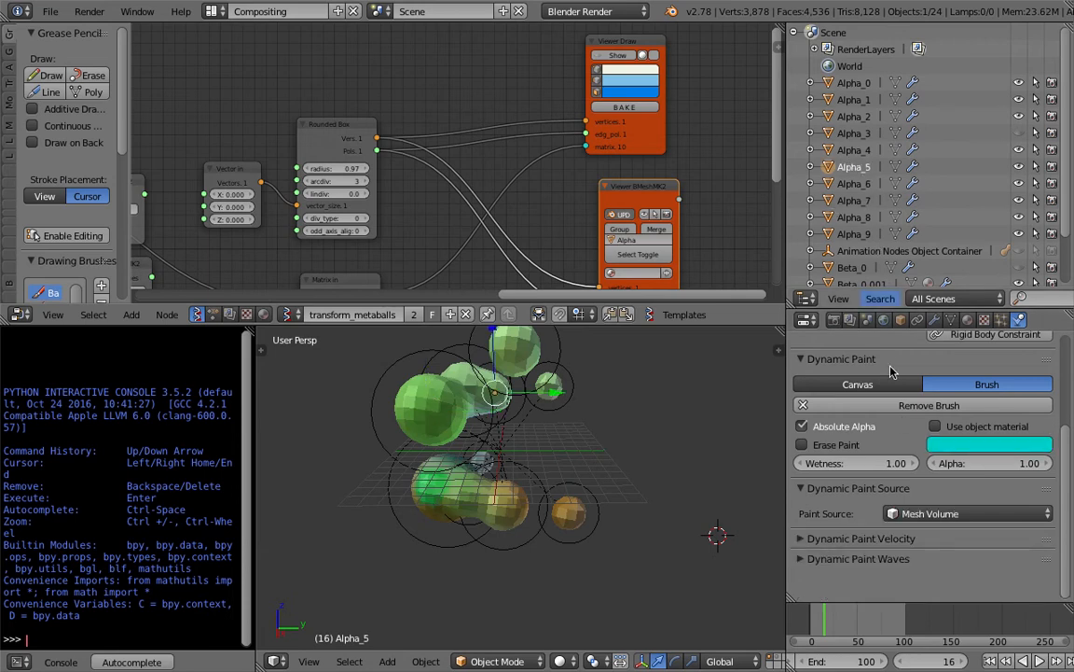
click(933, 513)
click(923, 454)
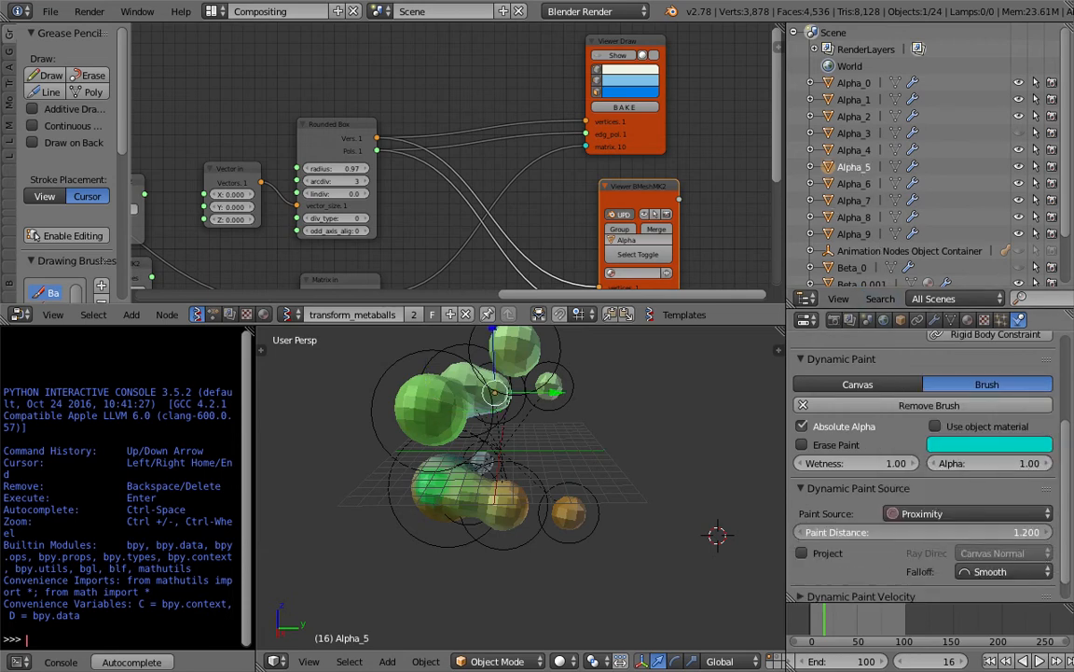
Set the Alpha_4 brush's paint source to Proximity with a paint distance of 5.6
click(866, 151)
click(933, 513)
click(923, 453)
drag(923, 532, 961, 531)
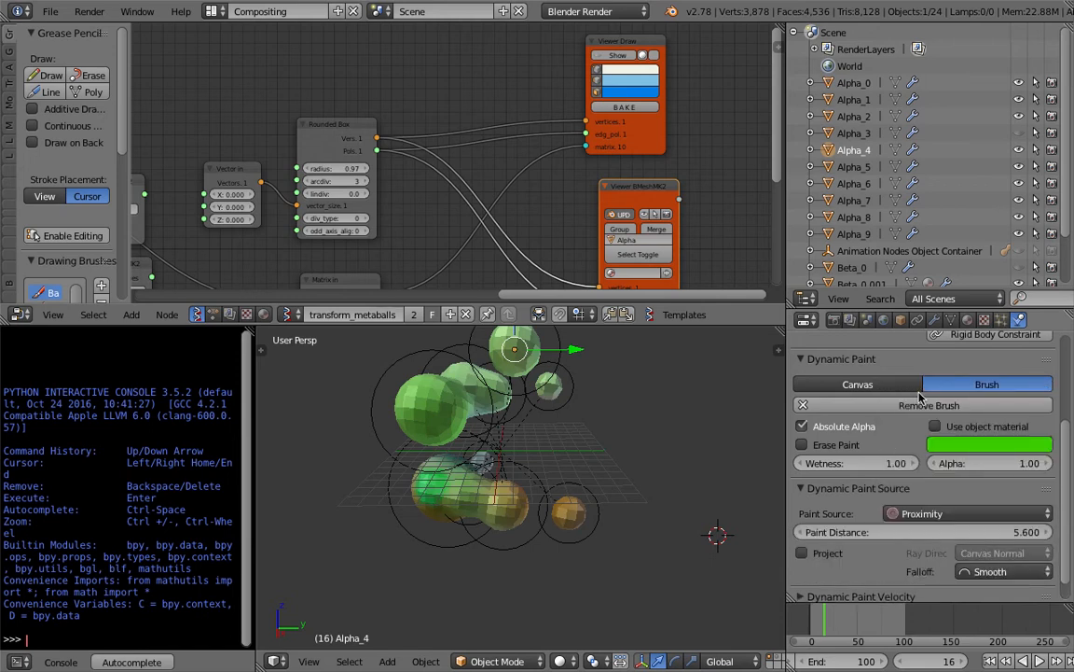
Review the Dynamic Paint source and distance settings of the Alpha brushes one by one
click(854, 133)
click(853, 83)
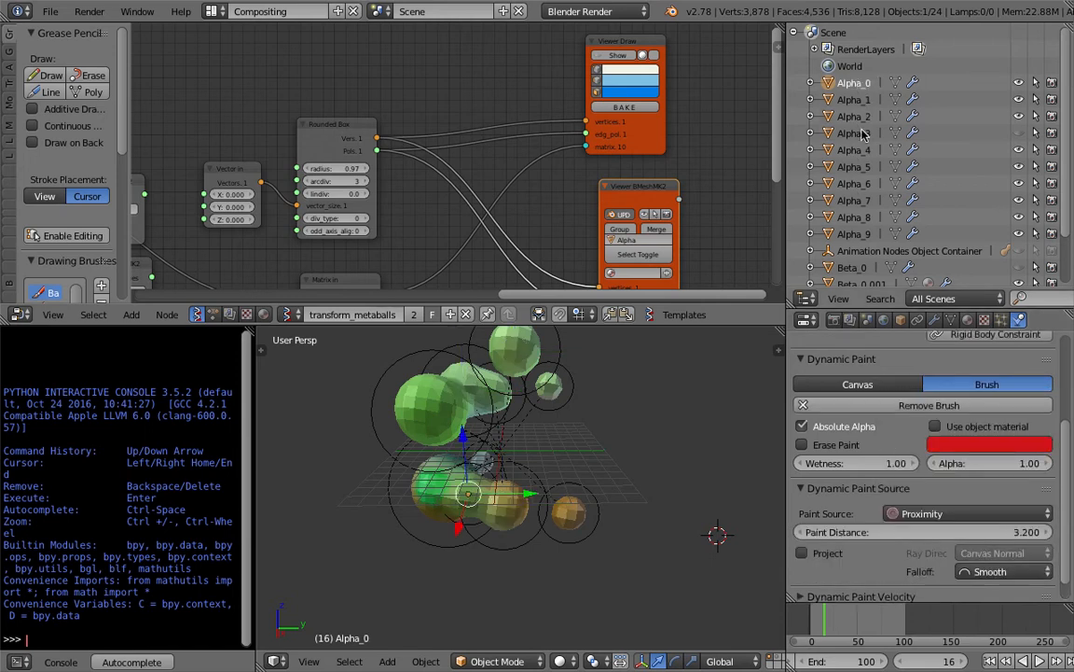
click(856, 200)
click(856, 183)
click(858, 167)
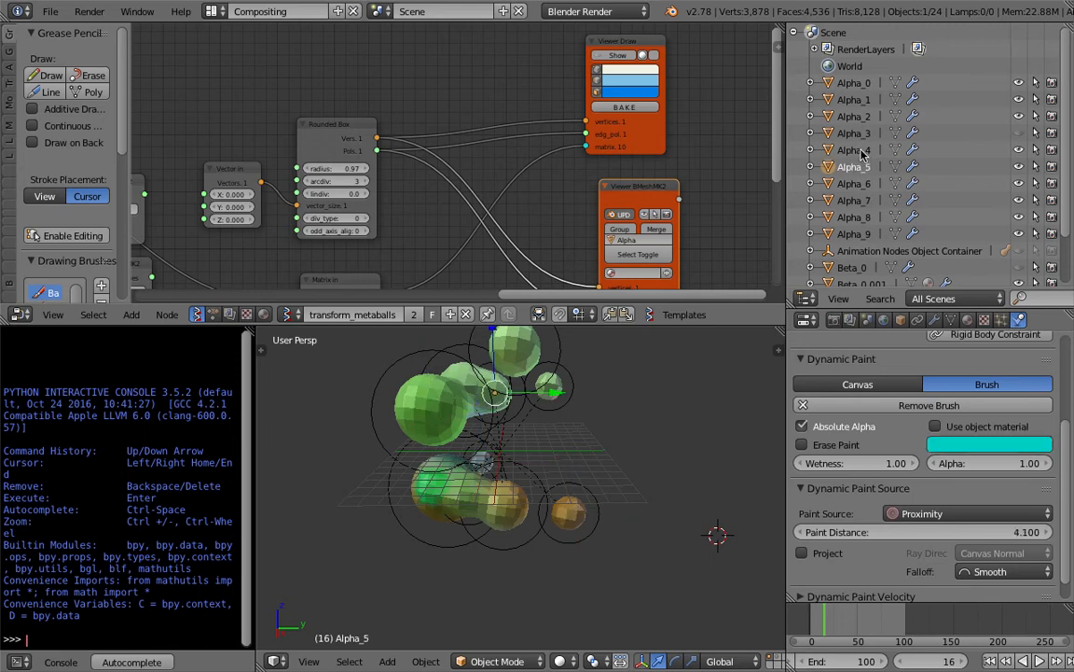
click(855, 132)
click(854, 115)
click(854, 99)
click(854, 83)
Replay the animation from the start, stop at frame 6, and save the file over the existing version
key(alt+a)
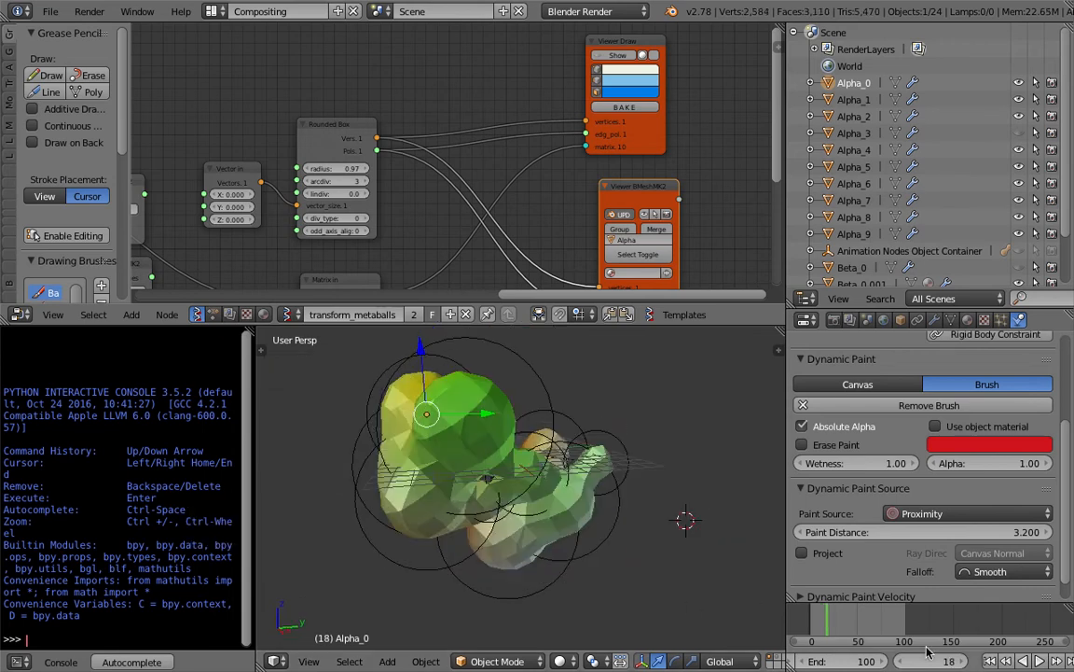
click(1051, 660)
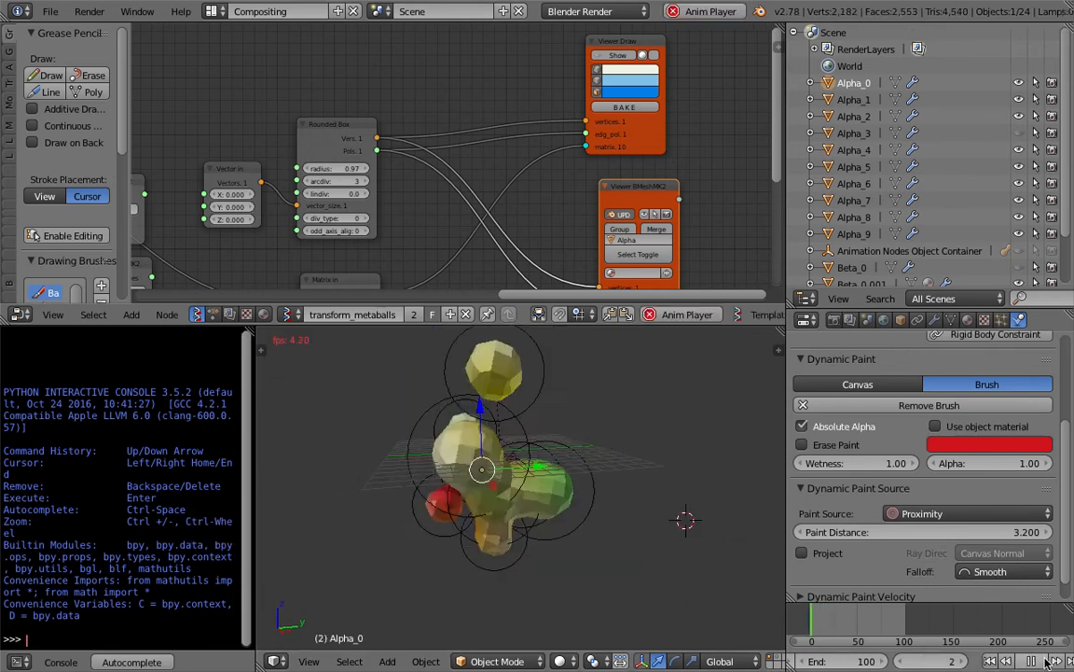
key(alt+a)
middle_drag(635, 562, 392, 467)
key(ctrl+s)
click(280, 431)
Widen the 3D viewport across the Python console area and save the file
drag(282, 332, 155, 347)
middle_drag(550, 406, 331, 438)
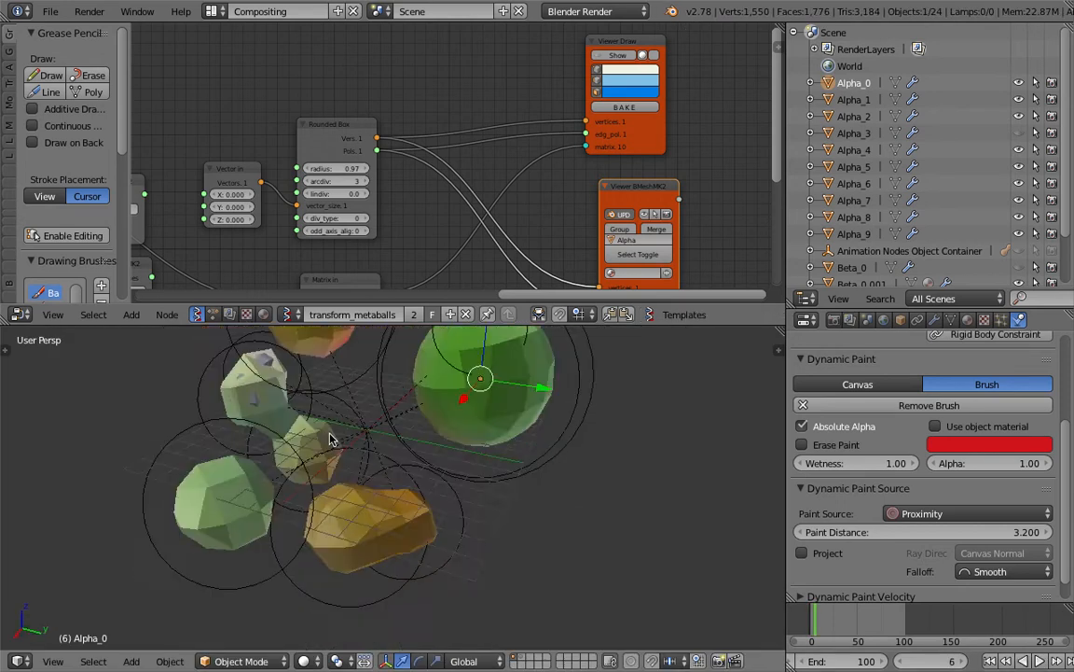
scroll(333, 440, down, 3)
key(ctrl+s)
click(375, 479)
shift+middle_drag(373, 469, 430, 525)
scroll(430, 525, up, 3)
key(ctrl+s)
click(428, 510)
Compare the mesh in wireframe and solid shading and select the Alpha_4 sphere
shift+middle_drag(607, 561, 540, 537)
key(z)
key(z)
right_click(302, 431)
scroll(450, 412, up, 5)
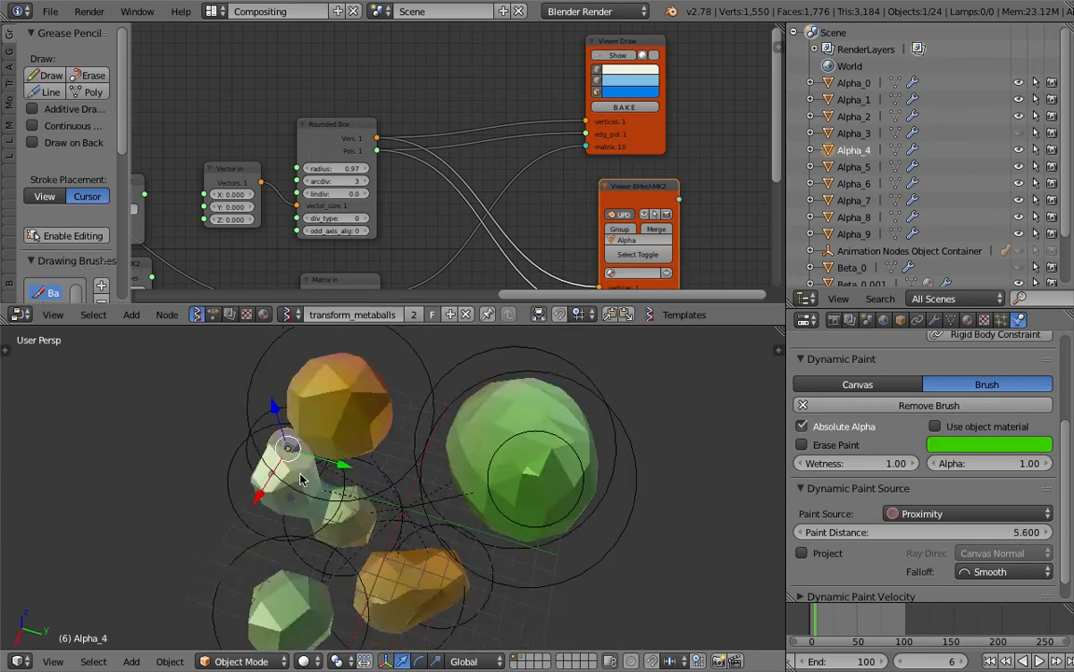
Hide all Alpha spheres, Alpha_0 to Alpha_9, so only the painted mesh shows in the viewport
right_click(504, 395)
scroll(504, 401, down, 3)
mouse_move(504, 511)
middle_down()
mouse_move(662, 482)
mouse_move(615, 496)
middle_up()
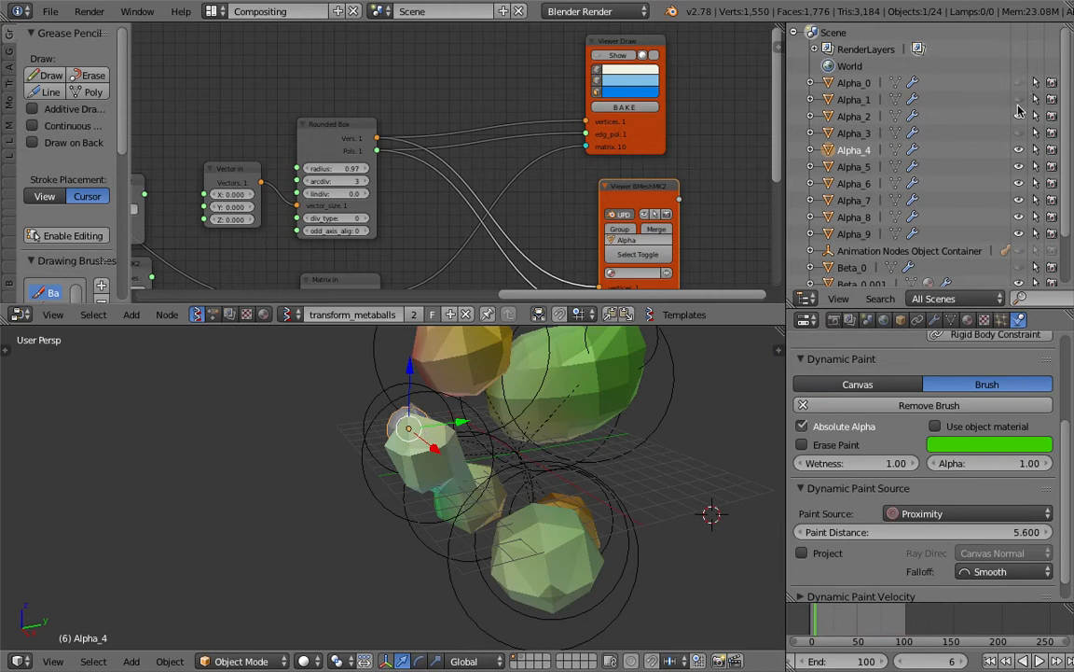
click(1018, 149)
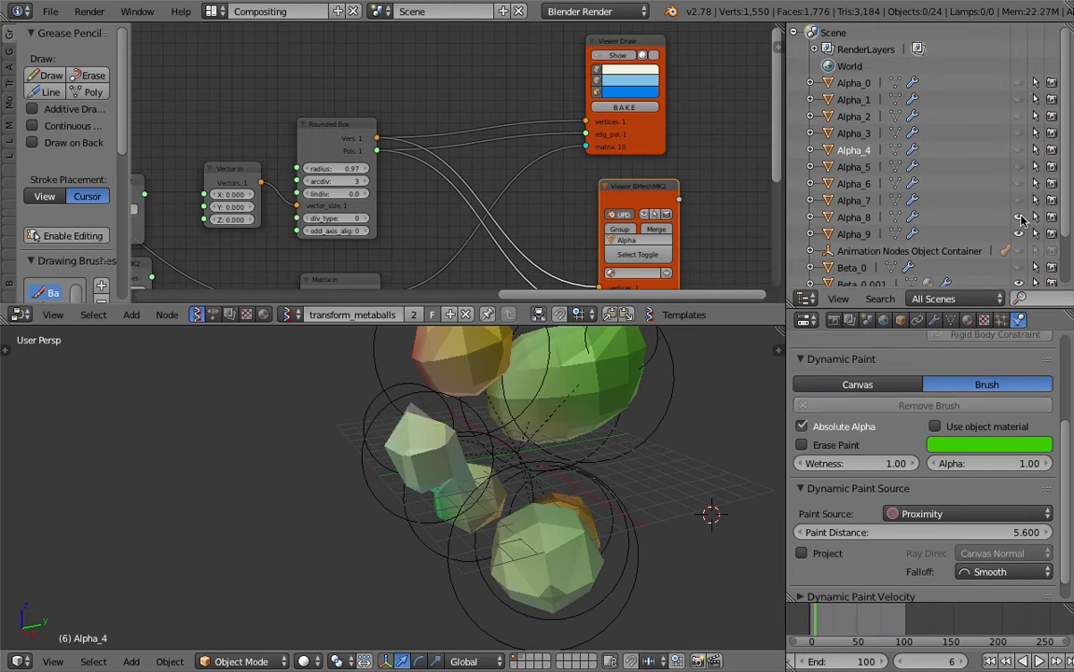
shift+middle_drag(630, 426, 507, 430)
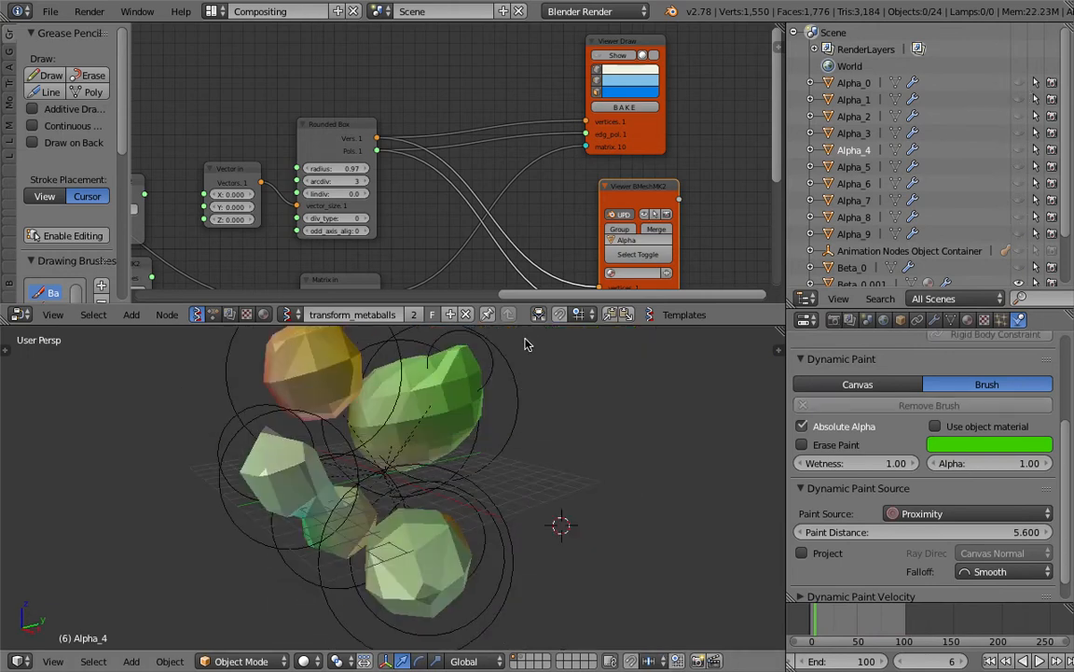
Extend the 3D viewport upward over the node editor and save the file
drag(475, 322, 471, 174)
mouse_move(467, 407)
middle_down()
mouse_move(528, 412)
mouse_move(473, 401)
middle_up()
key(ctrl+s)
click(472, 398)
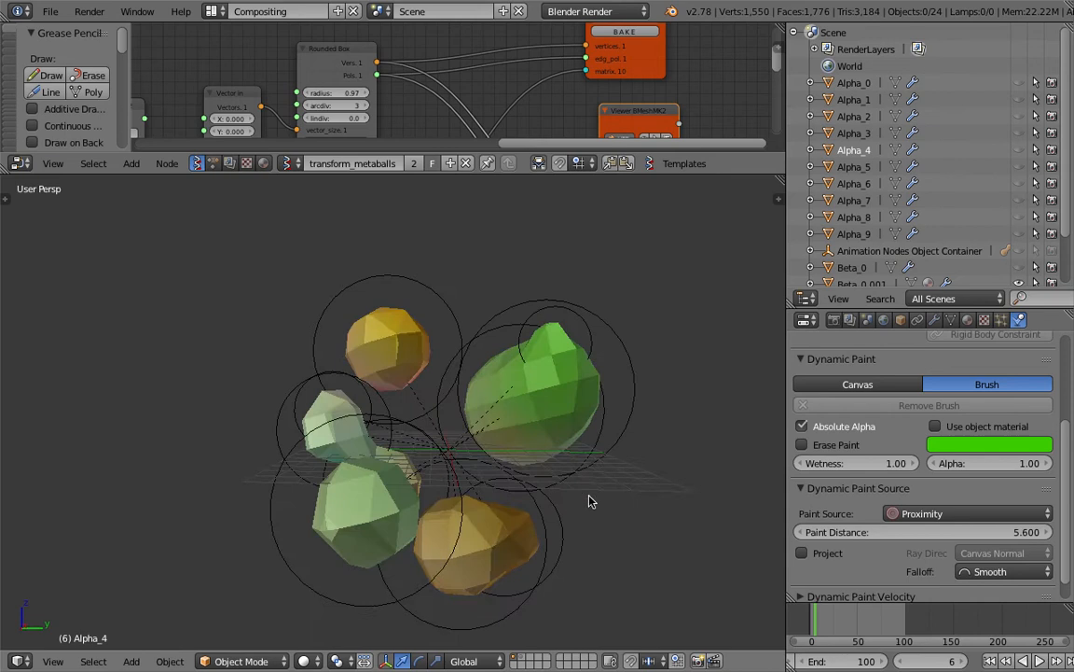
Play the animation from frame 1, pausing at frames 6 and 11 to check the paint, and save the file
click(993, 663)
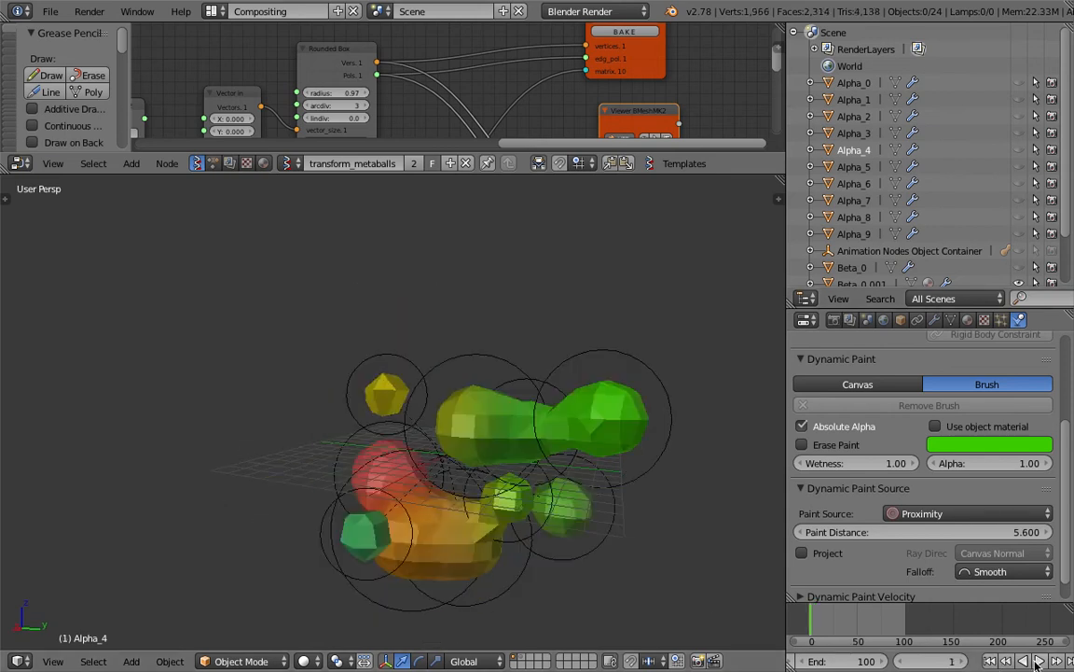
click(1038, 661)
key(alt+a)
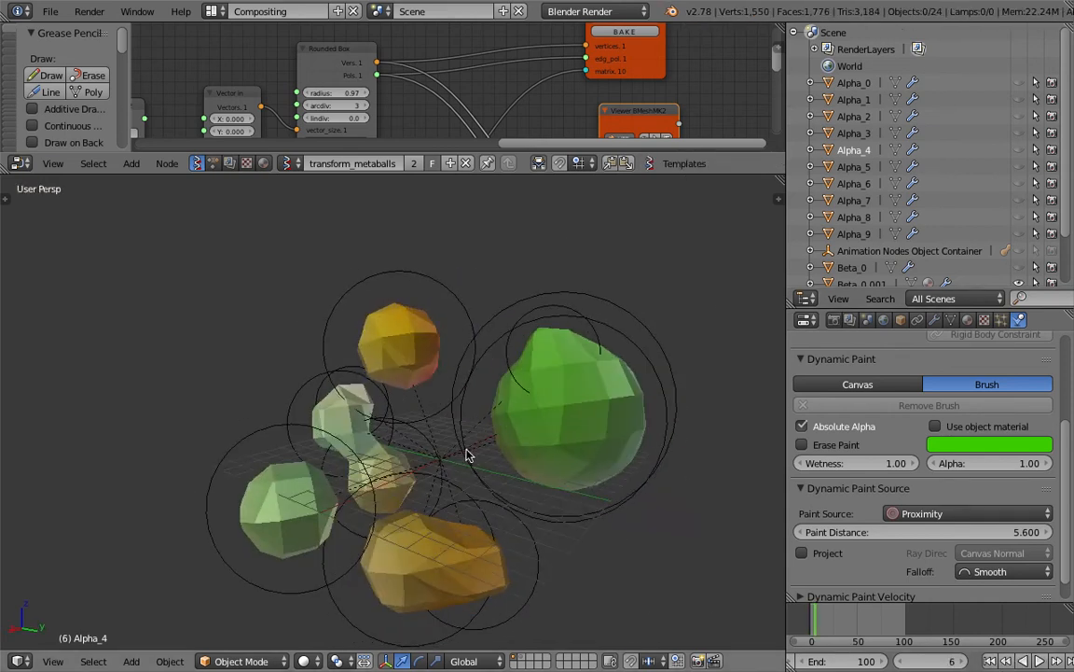
click(1038, 660)
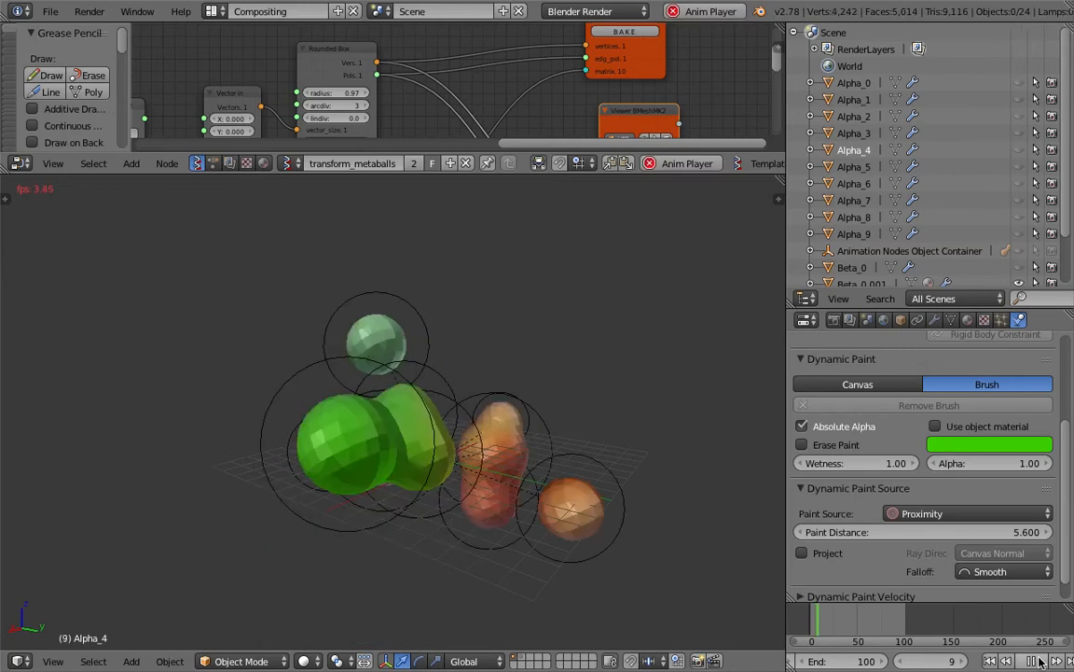
key(alt+a)
key(ctrl+s)
click(458, 415)
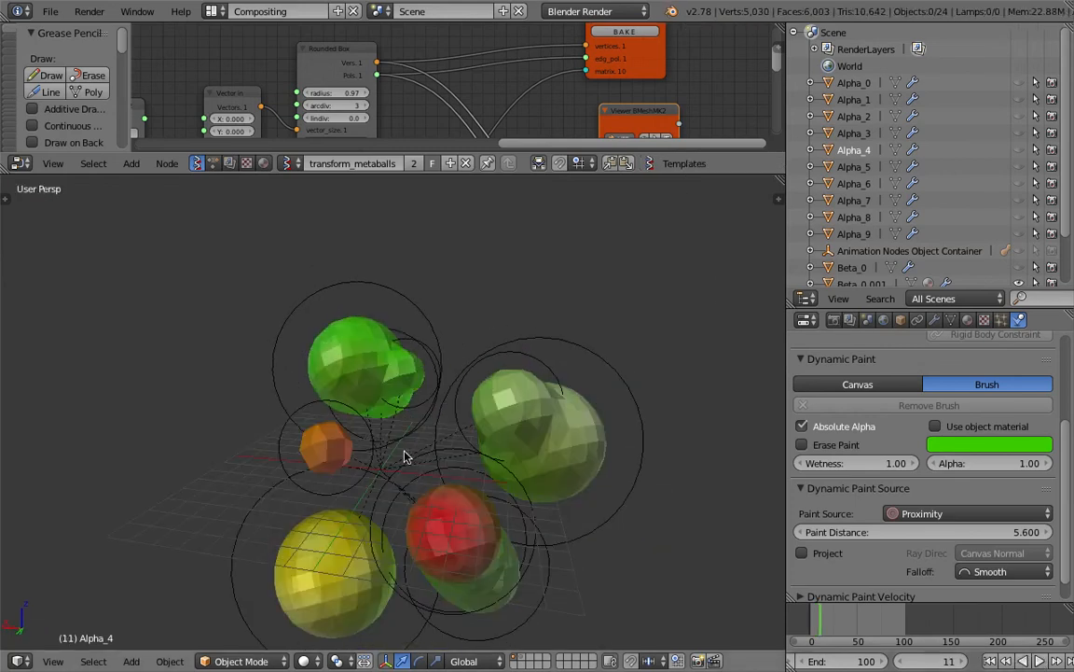
Continue playback to frame 17, inspect the painted mesh, and save the file
click(1038, 661)
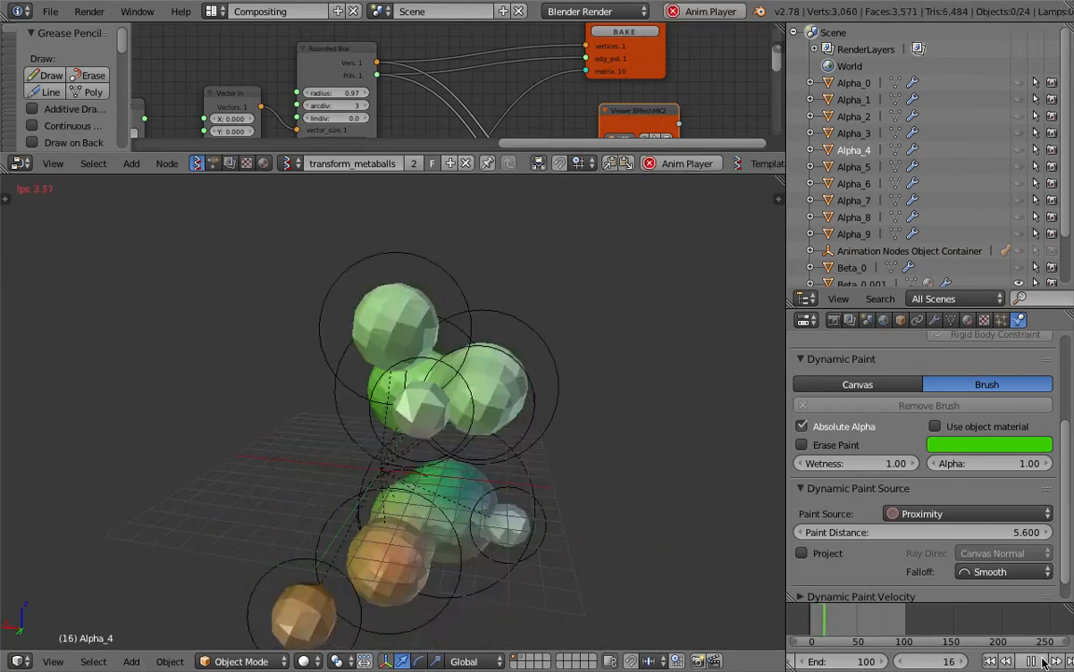
click(1043, 661)
middle_drag(444, 542, 337, 376)
key(ctrl+s)
click(337, 376)
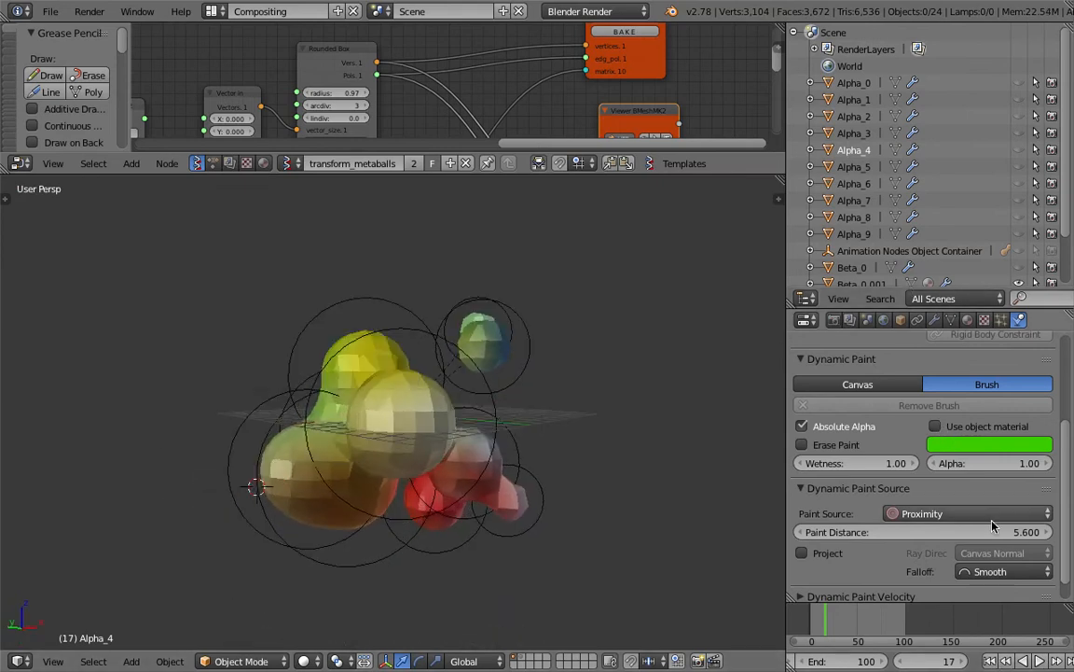
Set the Alpha_4 brush's paint distance to 4.6, select the Alpha_3 object, and save the file
click(862, 91)
click(864, 116)
click(863, 132)
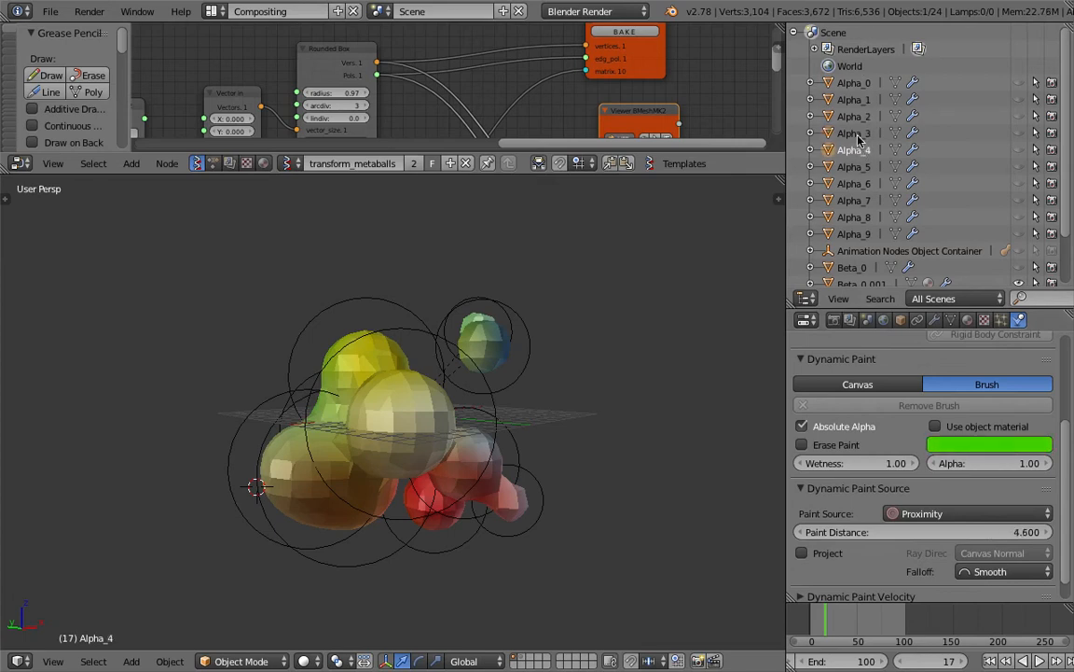
drag(990, 536, 896, 536)
key(ctrl+s)
click(1006, 533)
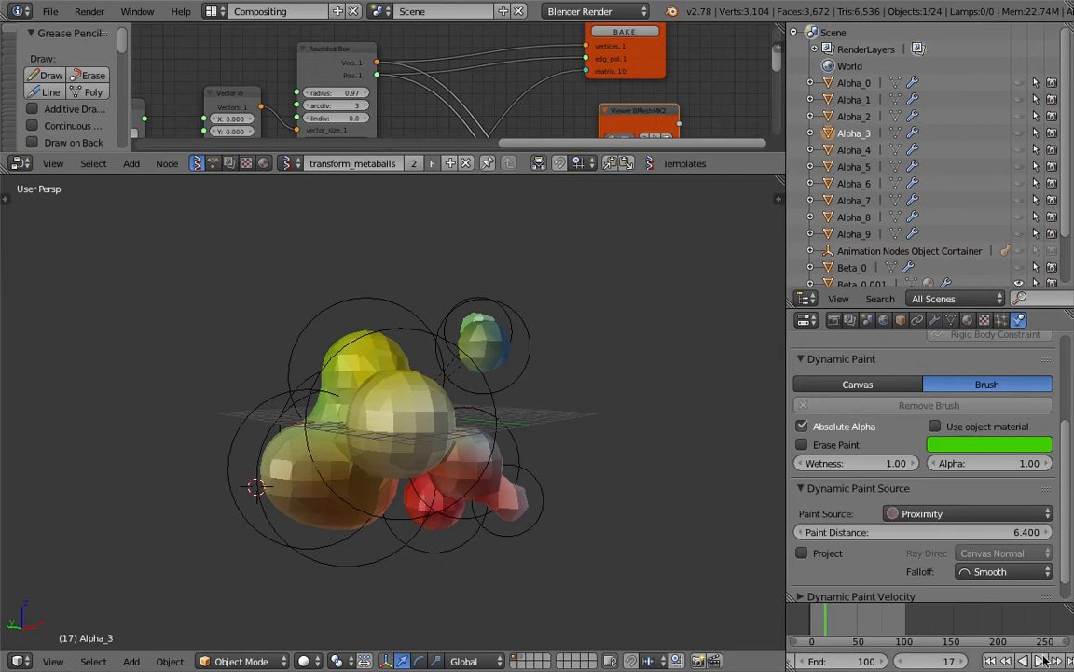
Play the animation on to frame 36, inspect the colours from several angles, and save the file
click(1041, 660)
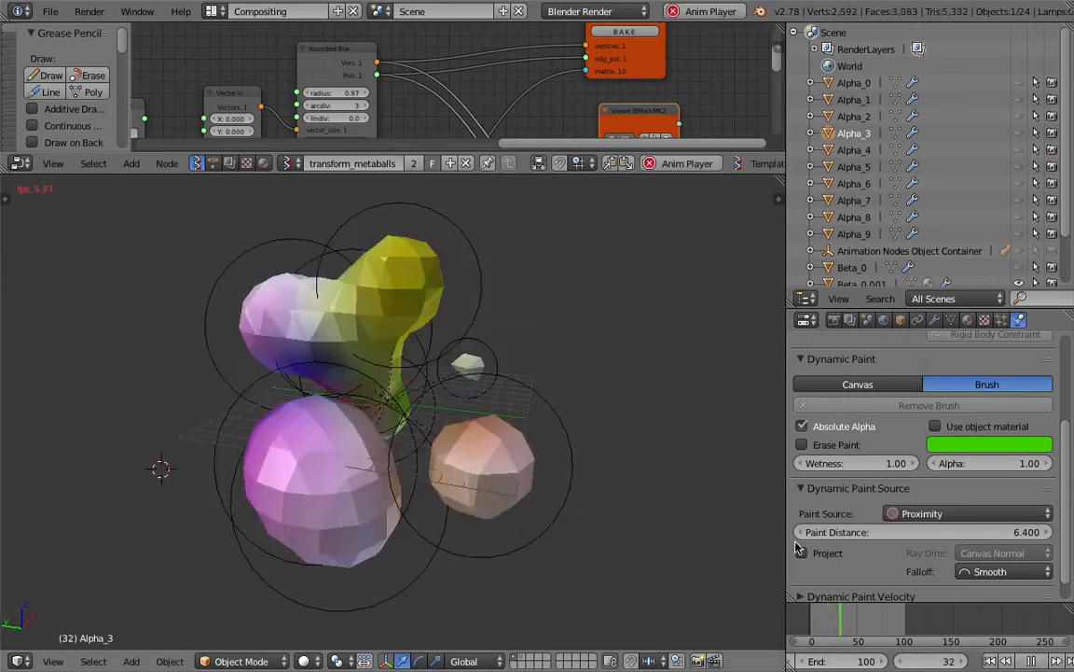
key(alt+a)
key(ctrl+s)
middle_drag(366, 349, 334, 342)
click(401, 386)
key(ctrl+s)
click(276, 343)
middle_drag(413, 233, 401, 373)
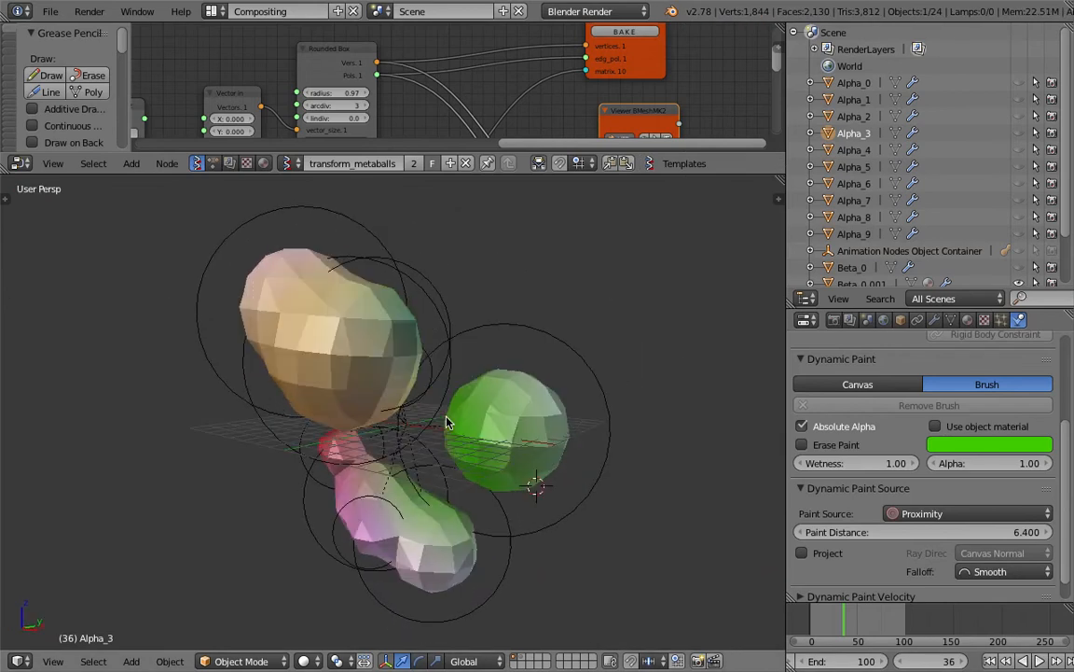
Save the blend file under a new name with the version number of ANSV_metaballs_more_007 raised by one
click(49, 11)
click(90, 156)
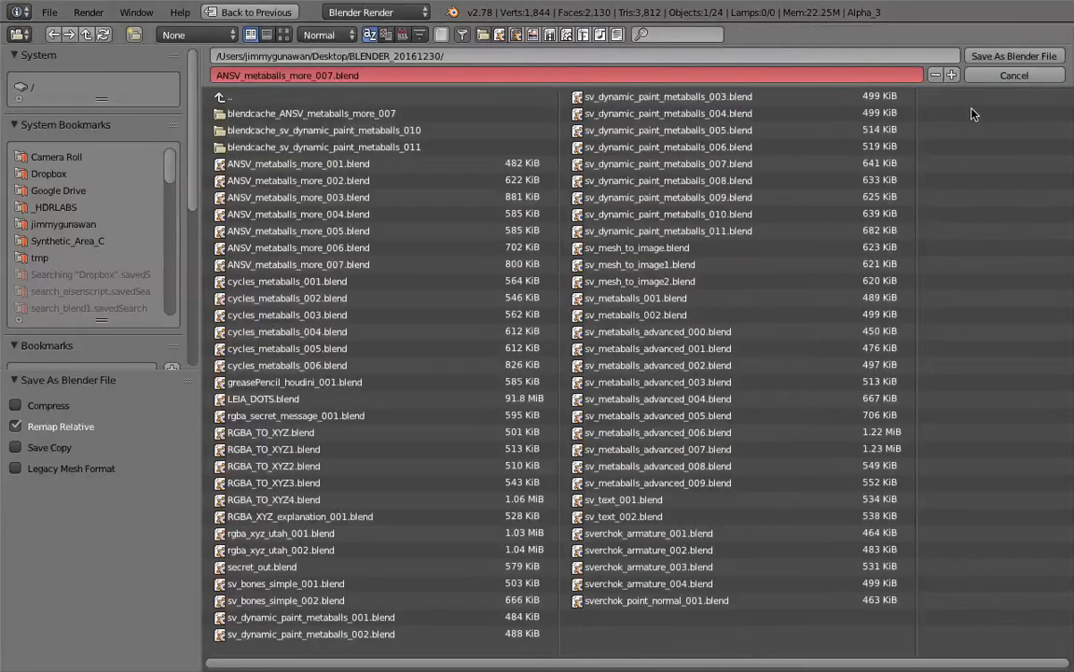
click(953, 74)
click(982, 57)
Inspect the Beta_0.001 canvas mesh in wireframe and with its visibility switched off and on, returning to solid shading
middle_drag(644, 336, 606, 352)
right_click(594, 371)
key(z)
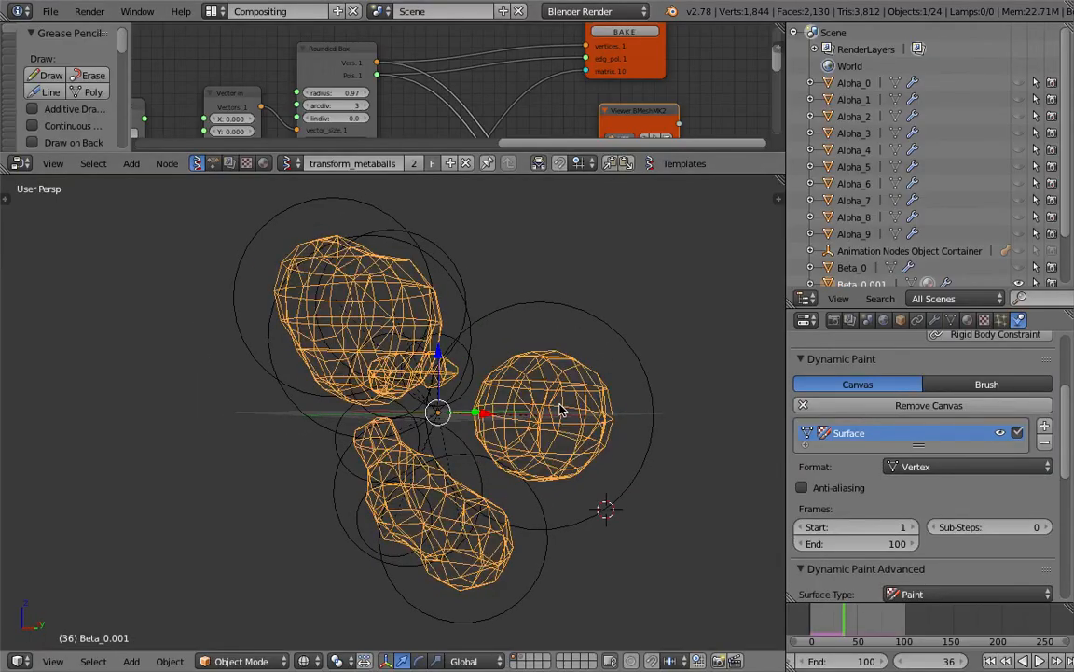
mouse_move(561, 408)
middle_down()
mouse_move(529, 407)
mouse_move(553, 395)
middle_up()
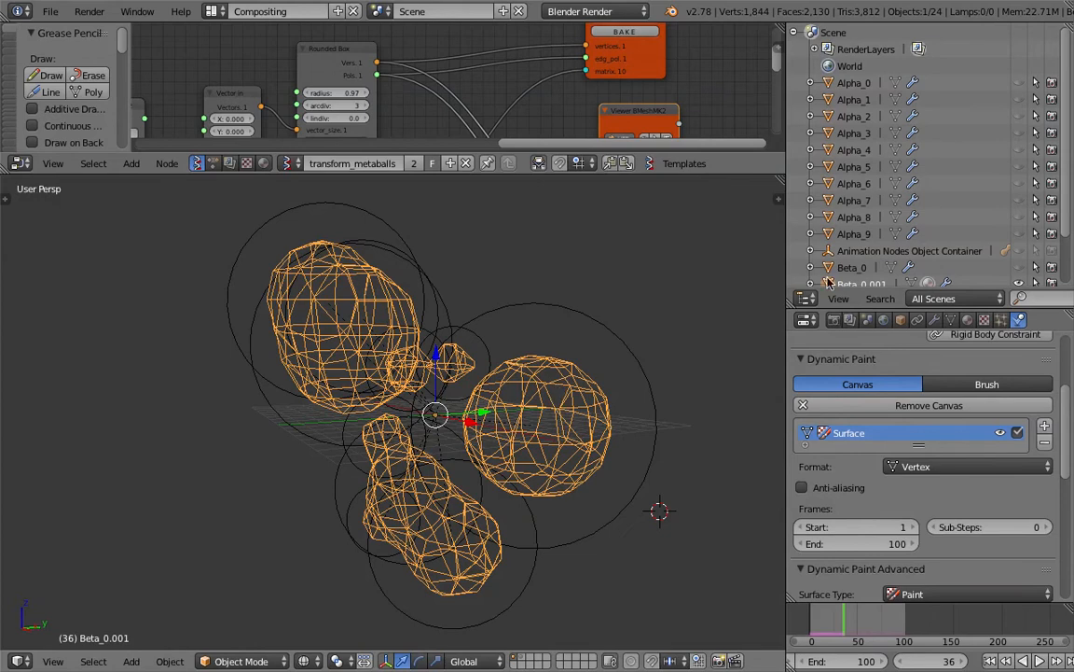
scroll(828, 283, down, 3)
middle_drag(483, 347, 643, 350)
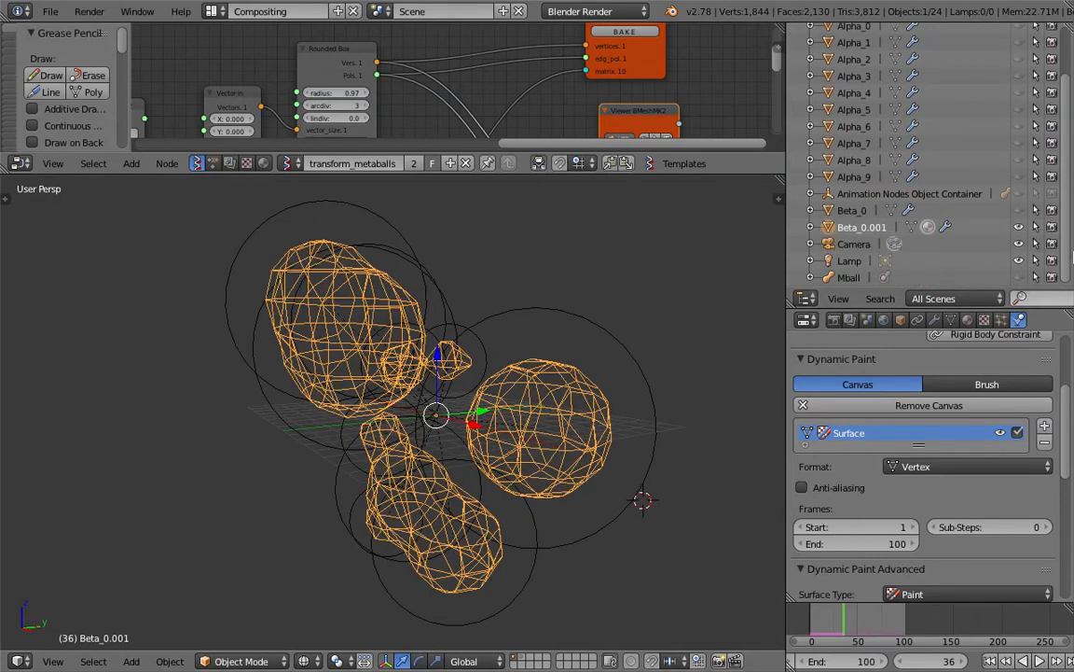
click(1018, 226)
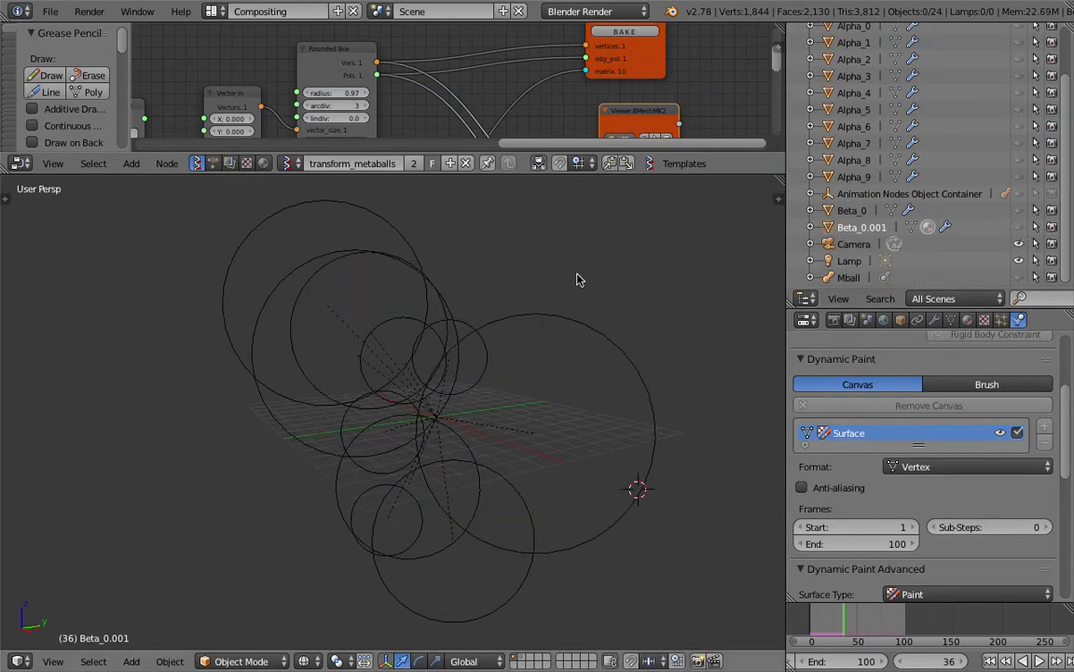
click(1018, 227)
key(z)
Show the modifiers of Beta_0.001, collapse its Mesh Sequence Cache modifier, and save the file
right_click(509, 373)
click(902, 321)
click(918, 319)
click(934, 320)
scroll(912, 349, up, 4)
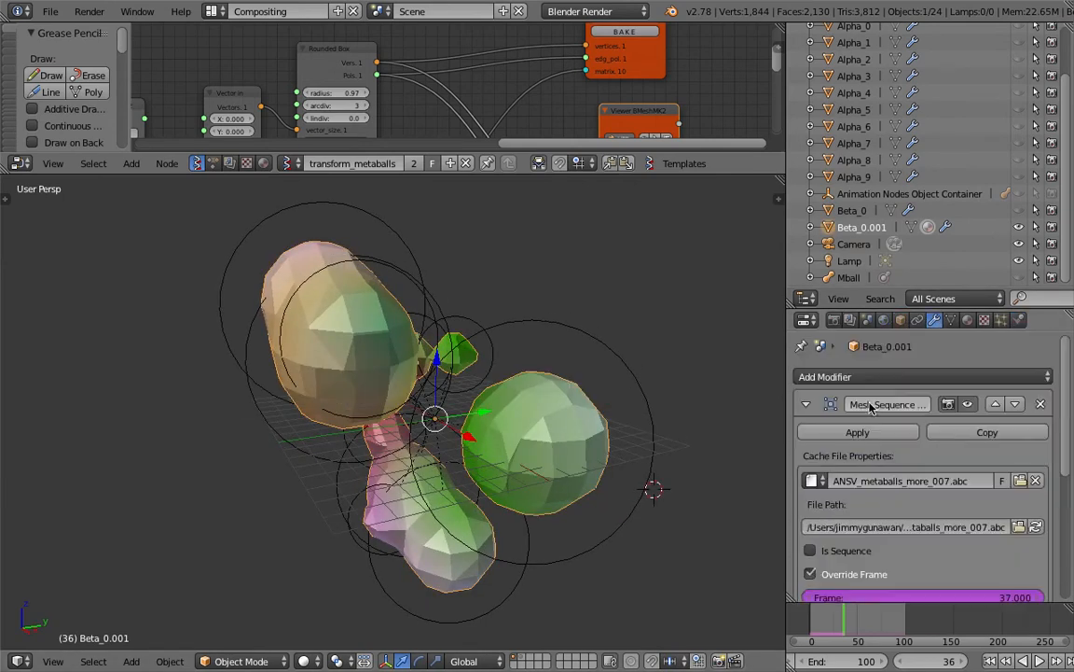
click(807, 404)
key(ctrl+s)
click(480, 372)
scroll(847, 87, up, 3)
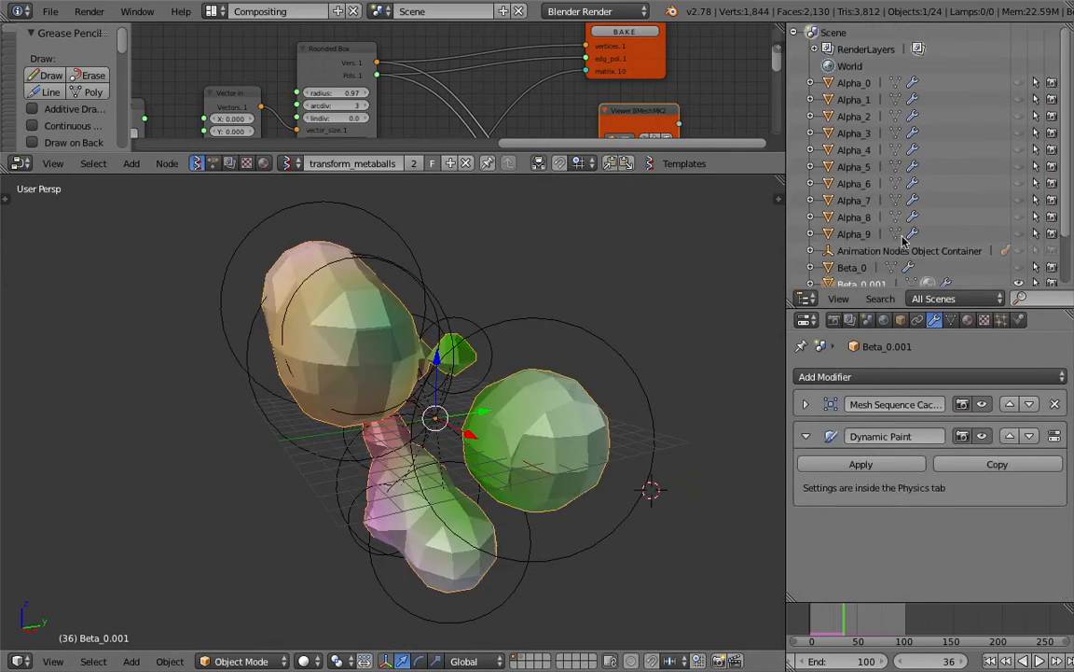
Show Alpha_9 and set its Dynamic Paint brush's paint distance to 7.900, checking the colours across neighbouring frames
click(1019, 234)
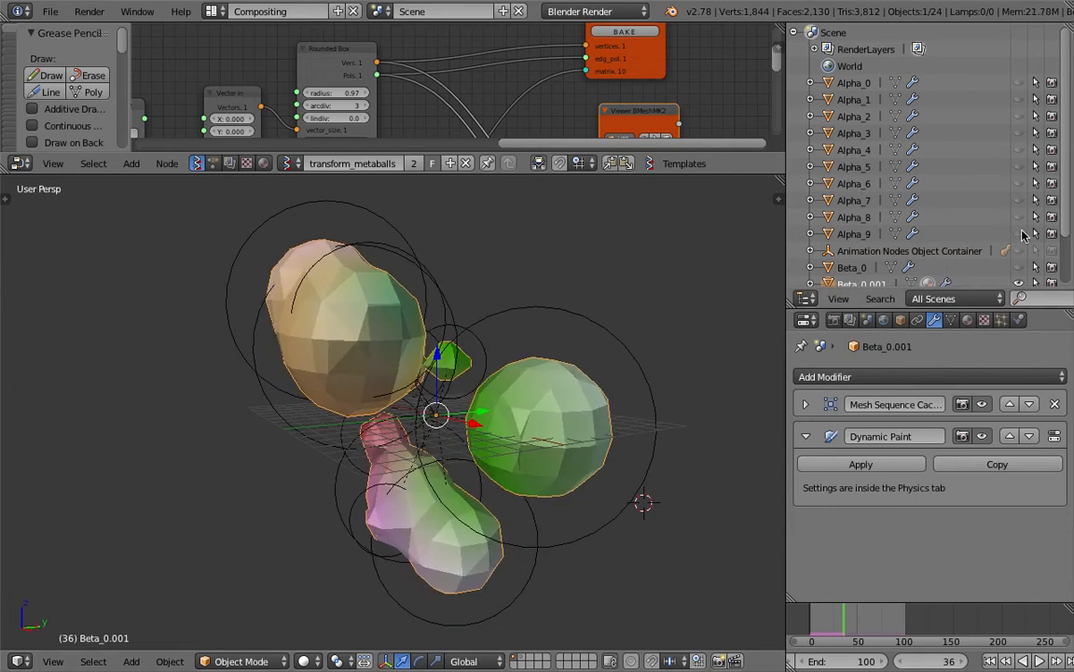
click(856, 235)
click(1020, 320)
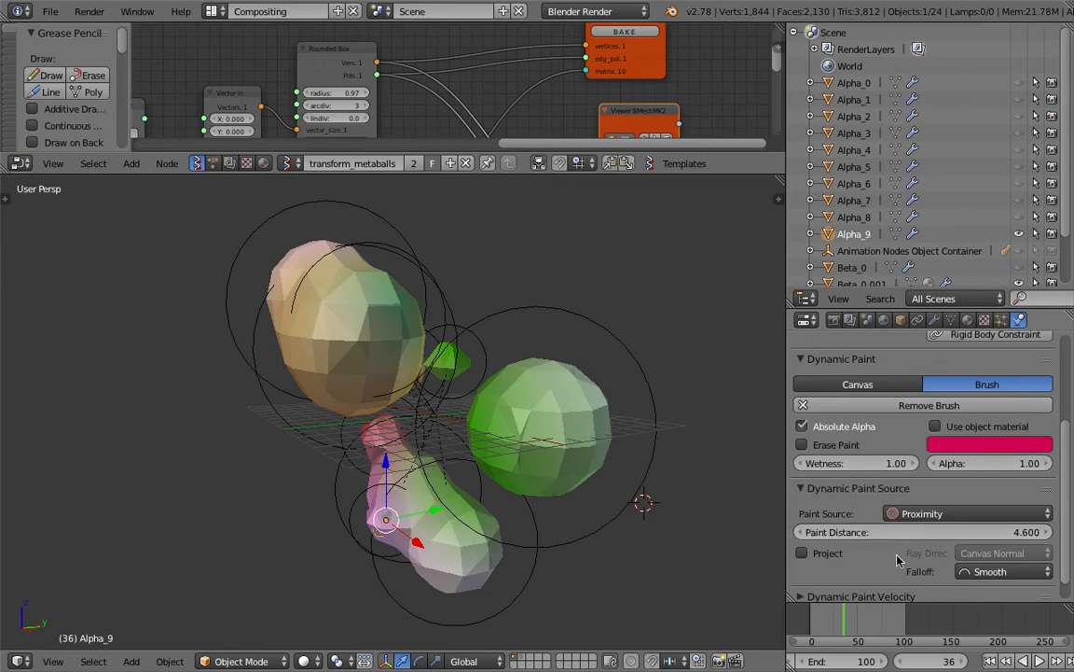
key(Left)
key(Right)
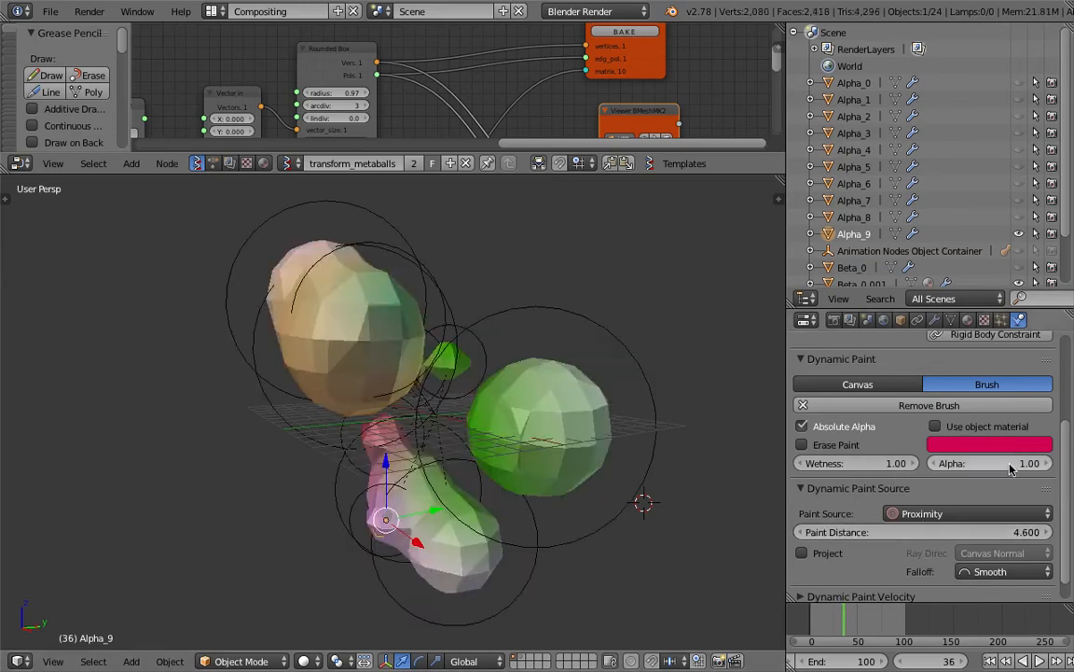
drag(932, 531, 988, 531)
key(Left)
key(Right)
key(Left)
key(Right)
key(Left)
key(Right)
middle_drag(491, 411, 536, 393)
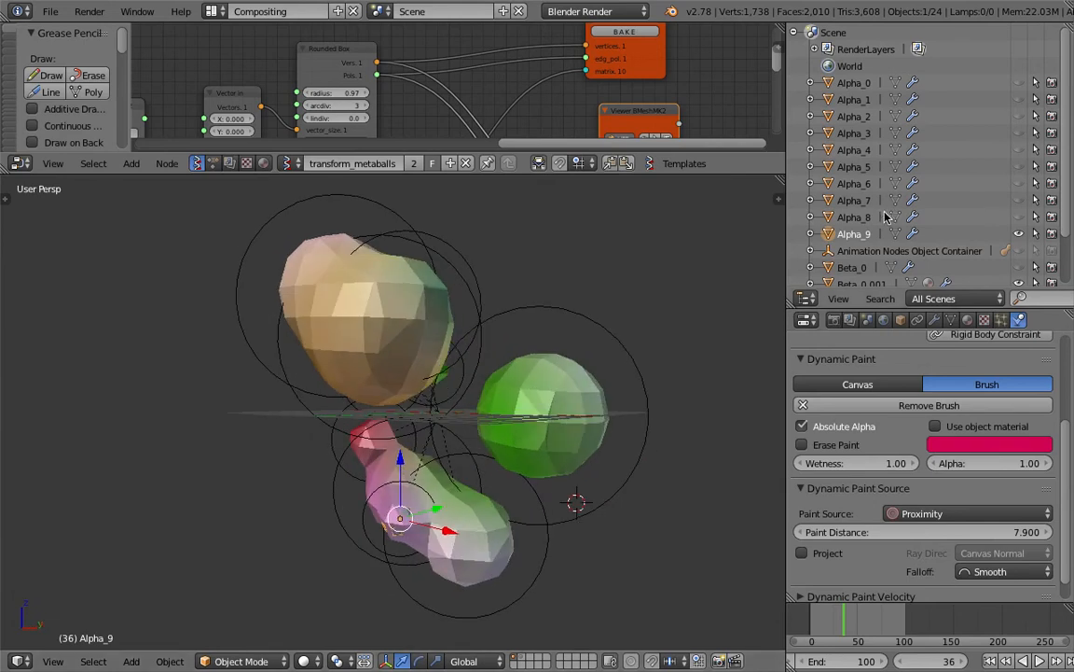
Hide Alpha_9 and set the paint distance of the Alpha_6 brush to 5.3
click(1019, 233)
click(894, 217)
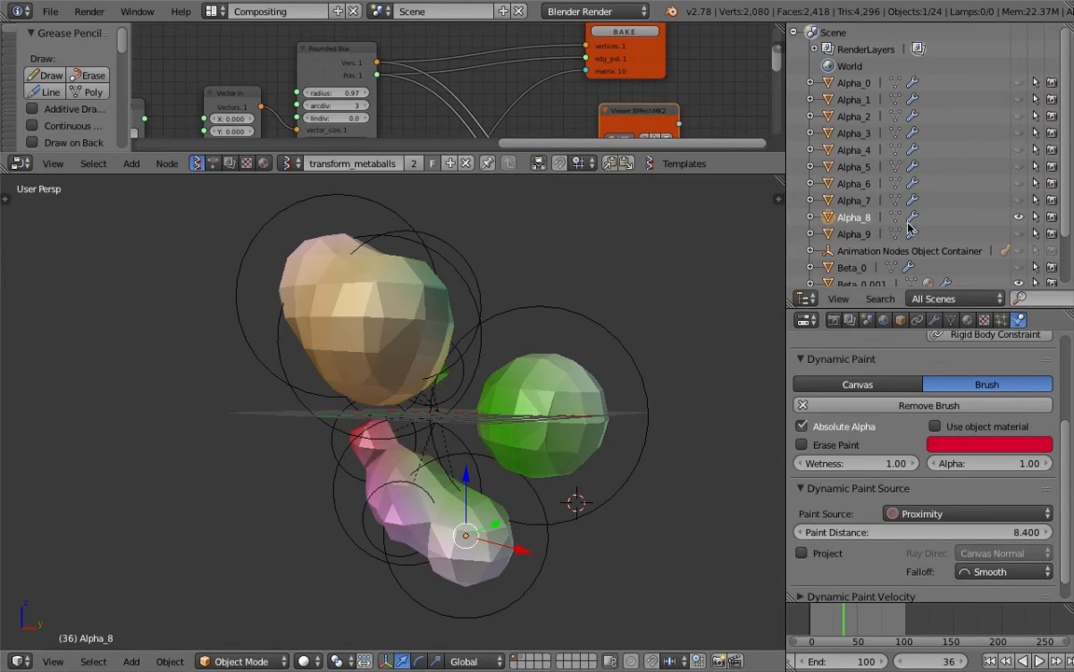
click(863, 201)
click(862, 186)
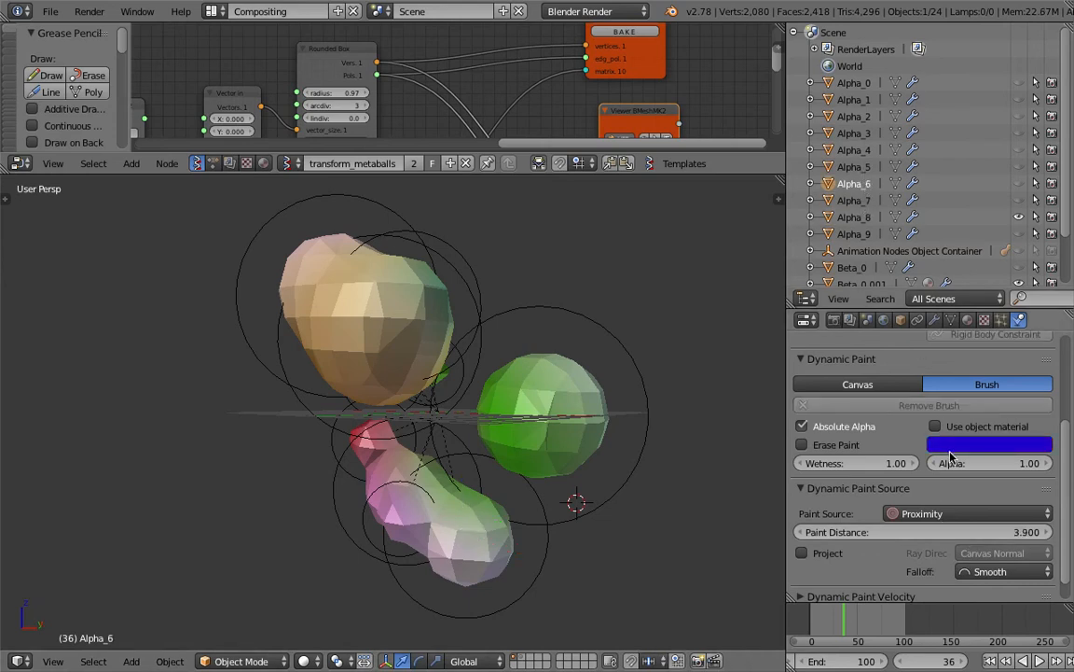
drag(940, 535, 960, 536)
click(961, 536)
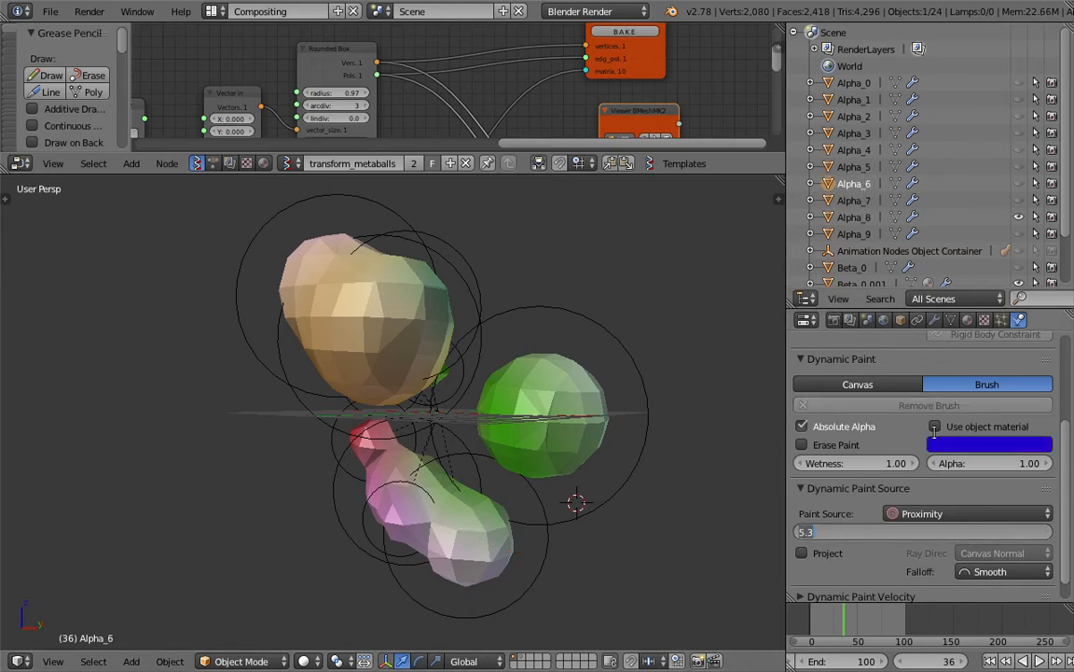
Review the brush settings of Alpha_5, Alpha_2, Alpha_1 and Alpha_0 and examine the painted mesh from other angles
click(863, 168)
click(859, 120)
click(854, 101)
click(852, 85)
middle_drag(692, 261, 642, 384)
drag(845, 619, 857, 620)
middle_drag(422, 369, 597, 439)
Play the animation from the first frame to frame 17 and save the file
click(990, 661)
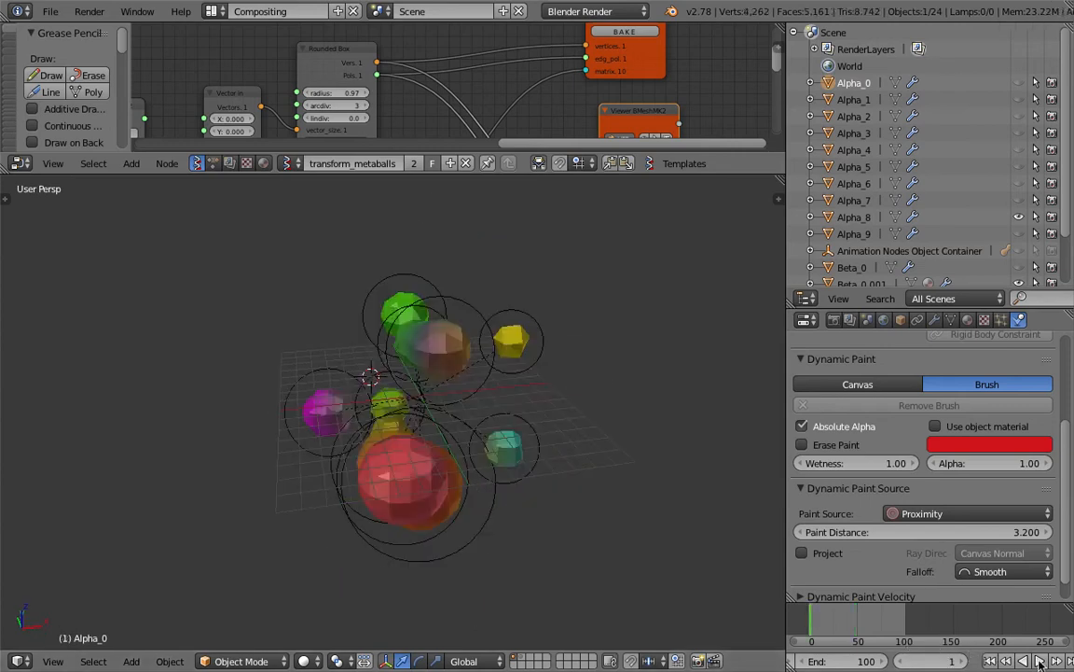
click(1040, 660)
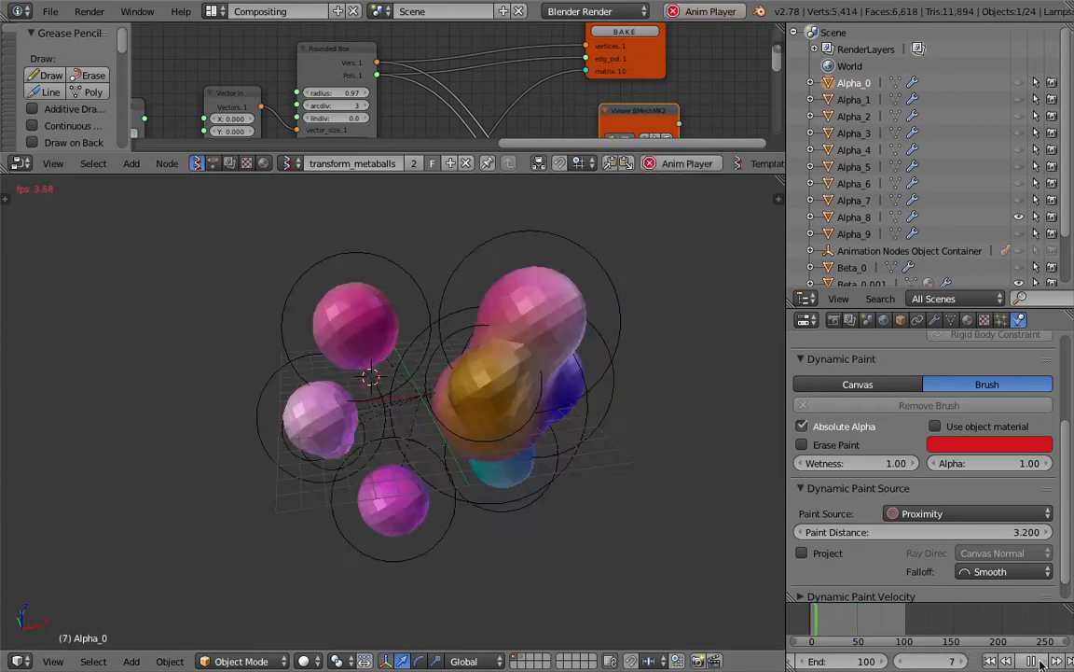
key(ctrl+s)
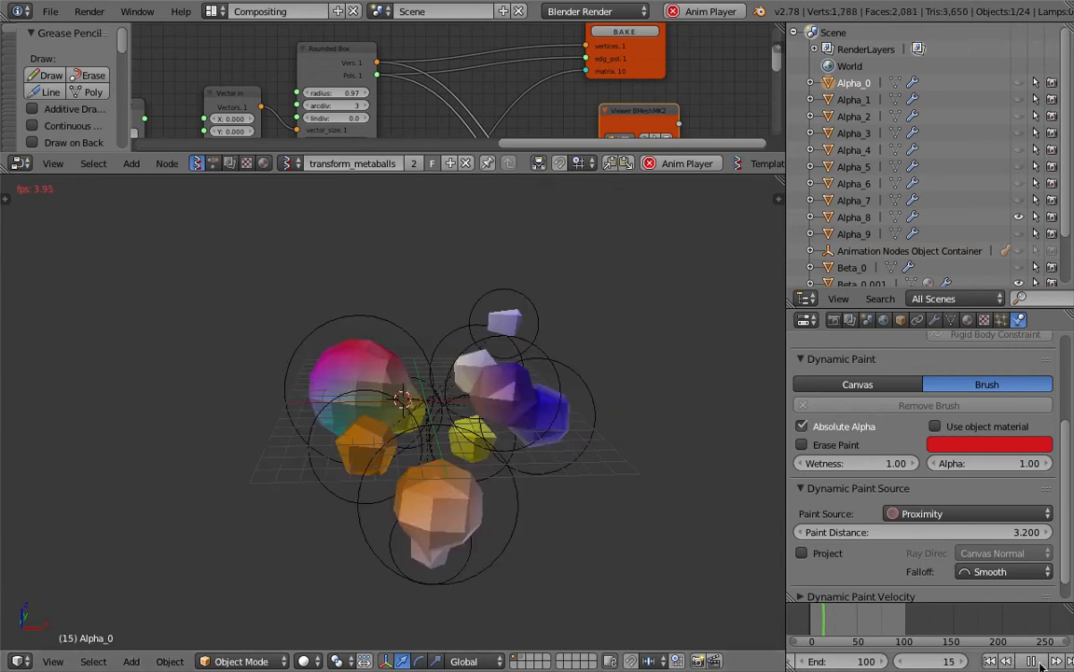
click(1039, 661)
middle_drag(552, 428, 435, 418)
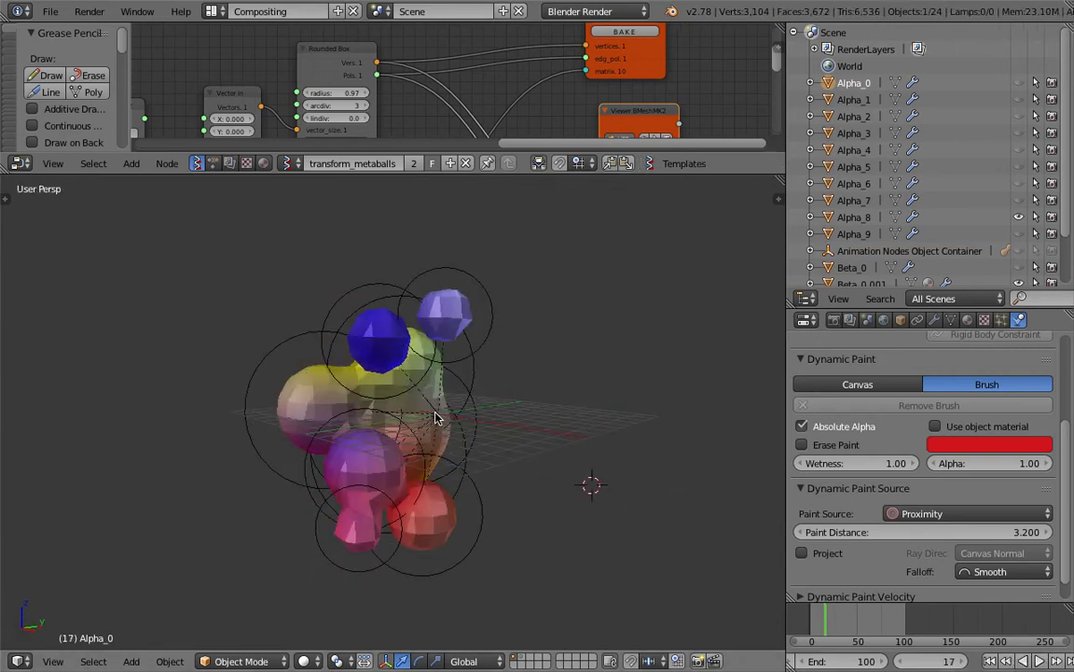
Select the Beta_0.001 canvas mesh and examine its vertex colour layers
right_click(439, 379)
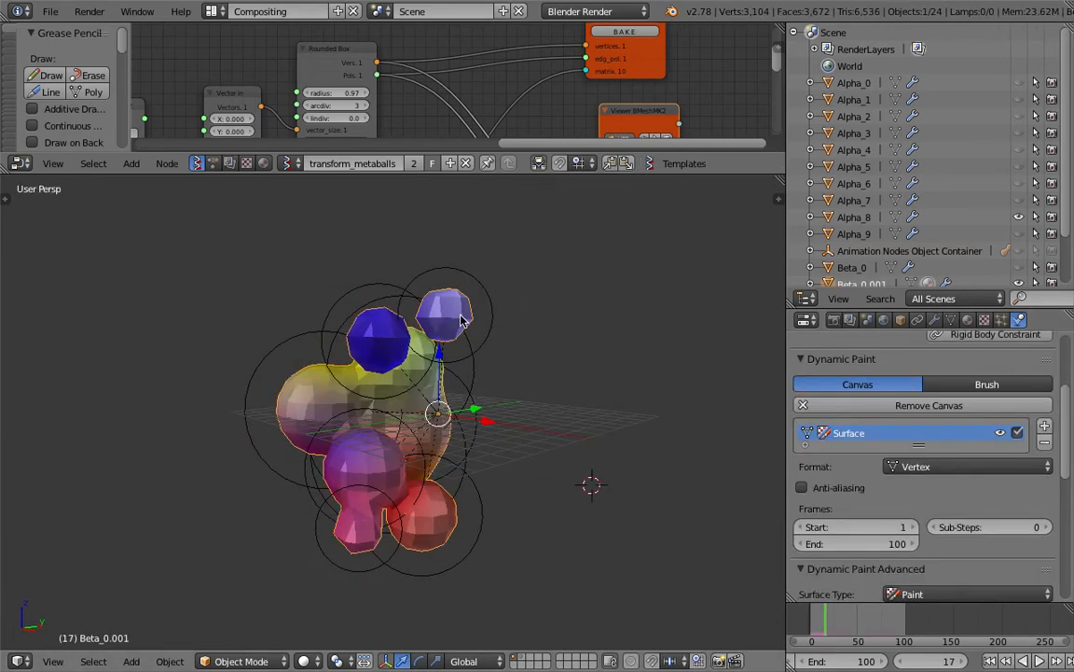
click(950, 320)
click(967, 319)
click(951, 320)
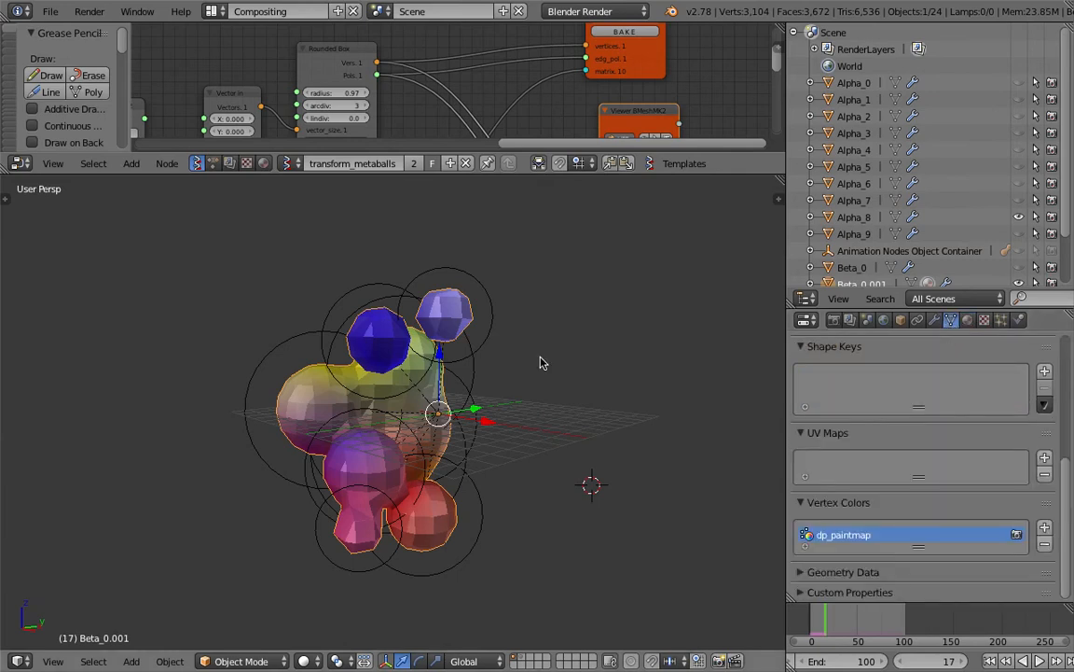
middle_drag(490, 327, 503, 378)
key(space)
text(smo)
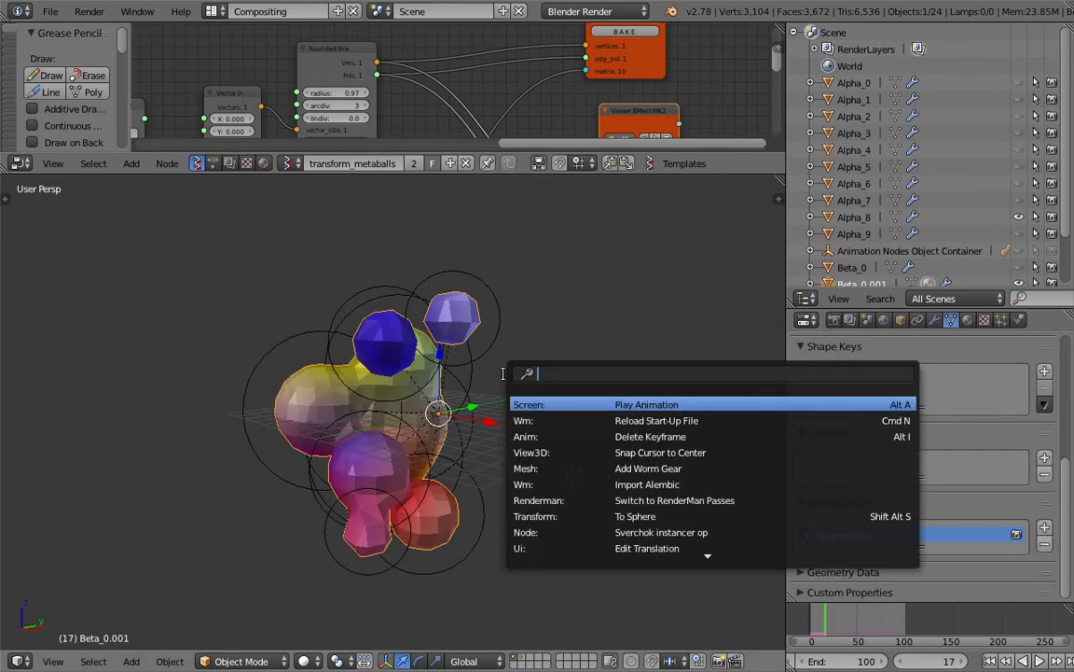
key(Return)
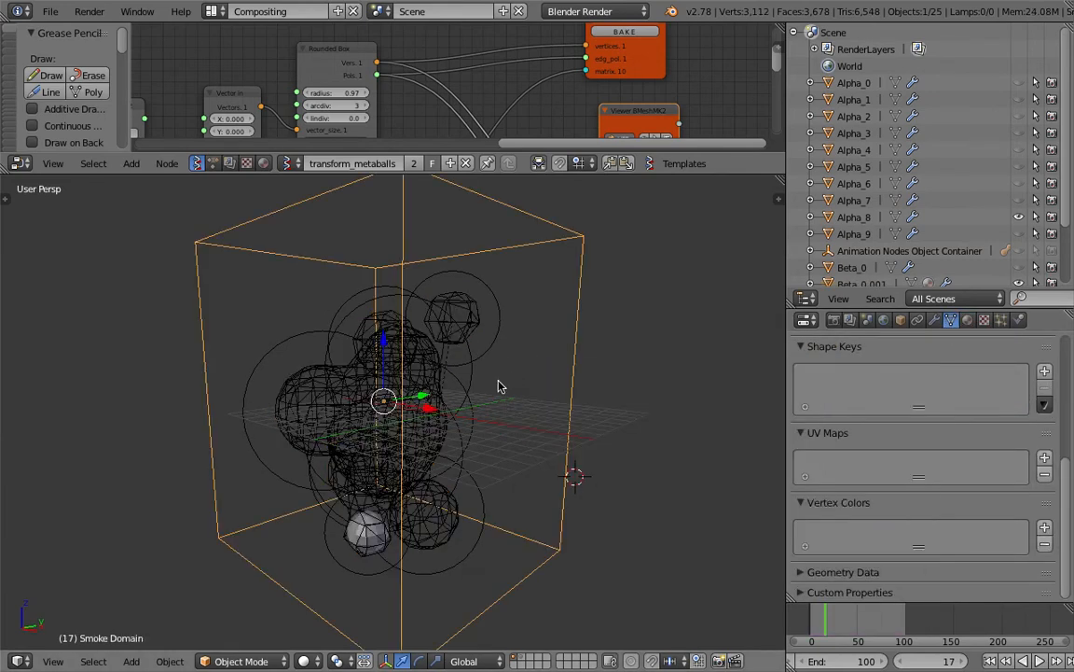
middle_drag(499, 383, 470, 398)
key(Delete)
right_click(462, 396)
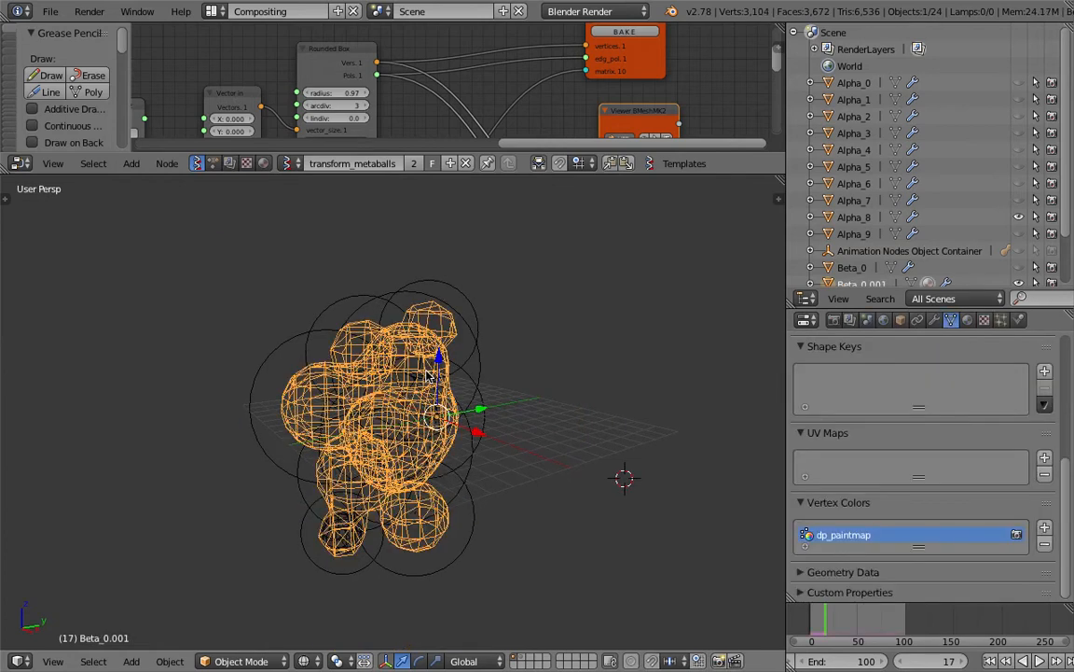
Shade Beta_0.001 smooth and try to switch its display from wireframe back to solid
key(space)
text(smoo)
key(Return)
middle_drag(508, 415, 471, 434)
key(z)
click(338, 595)
click(309, 658)
click(328, 604)
mouse_move(348, 450)
shift+middle_down()
mouse_move(365, 426)
mouse_move(392, 473)
shift+middle_up()
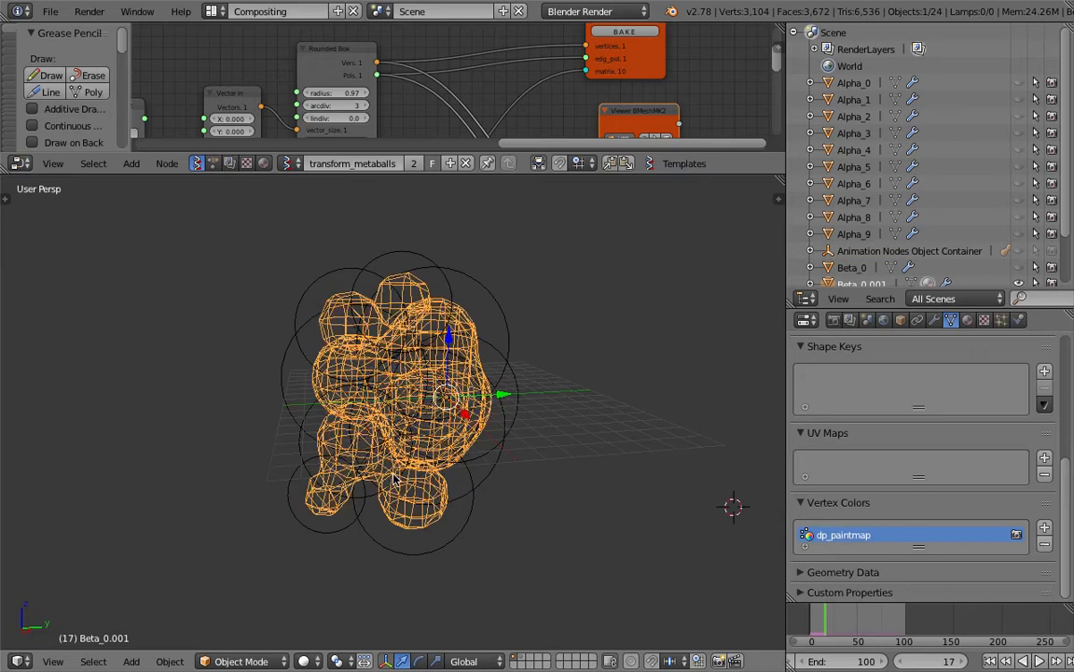
Remove the Smoke physics from Beta_0.001, collapse its Dynamic Paint settings, and replay the animation from the first frame
click(935, 321)
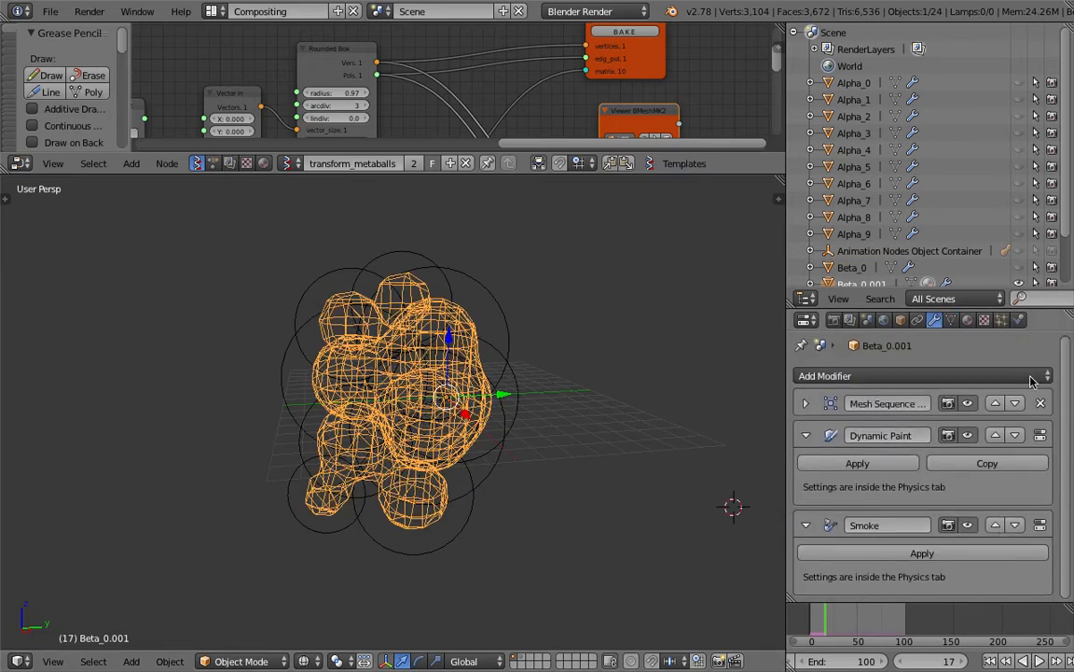
click(1020, 320)
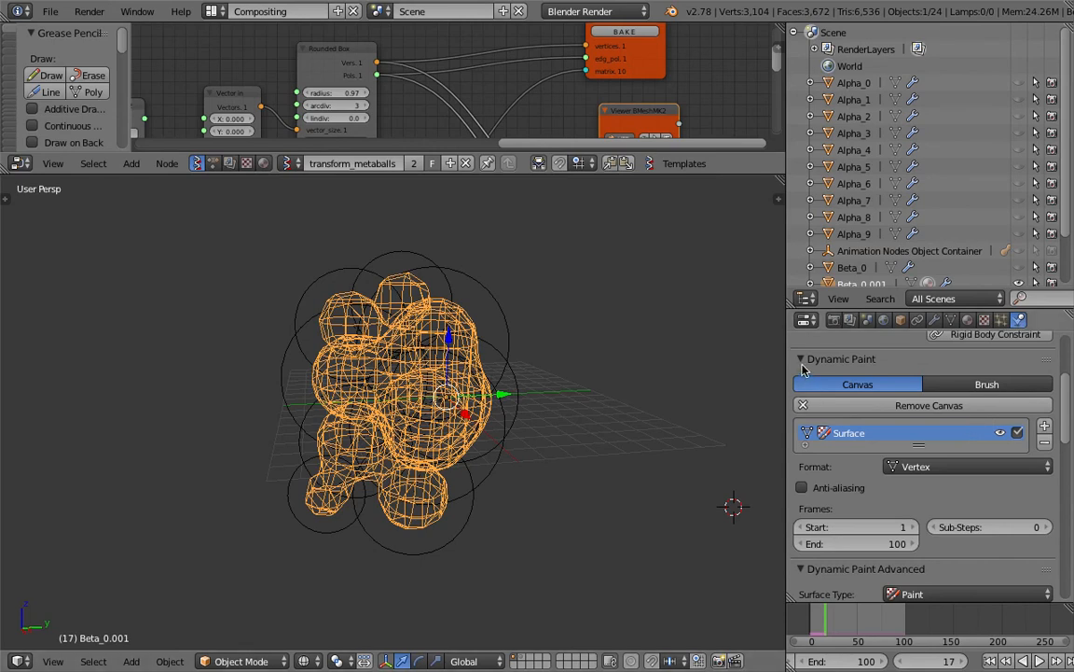
click(802, 359)
scroll(849, 469, up, 3)
click(806, 514)
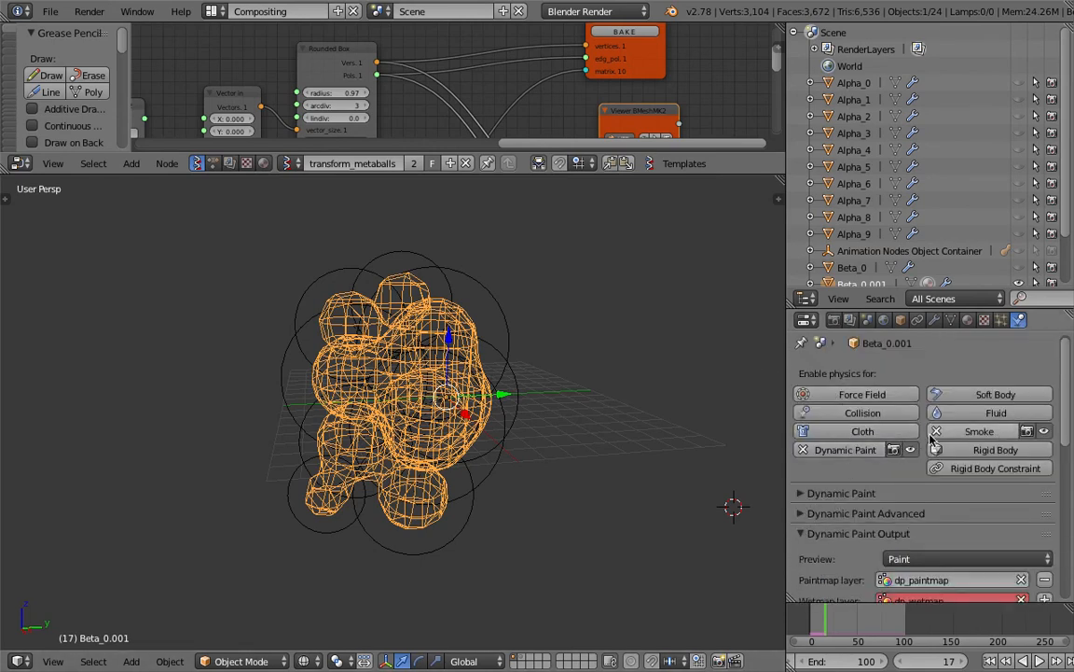
click(989, 660)
click(1039, 660)
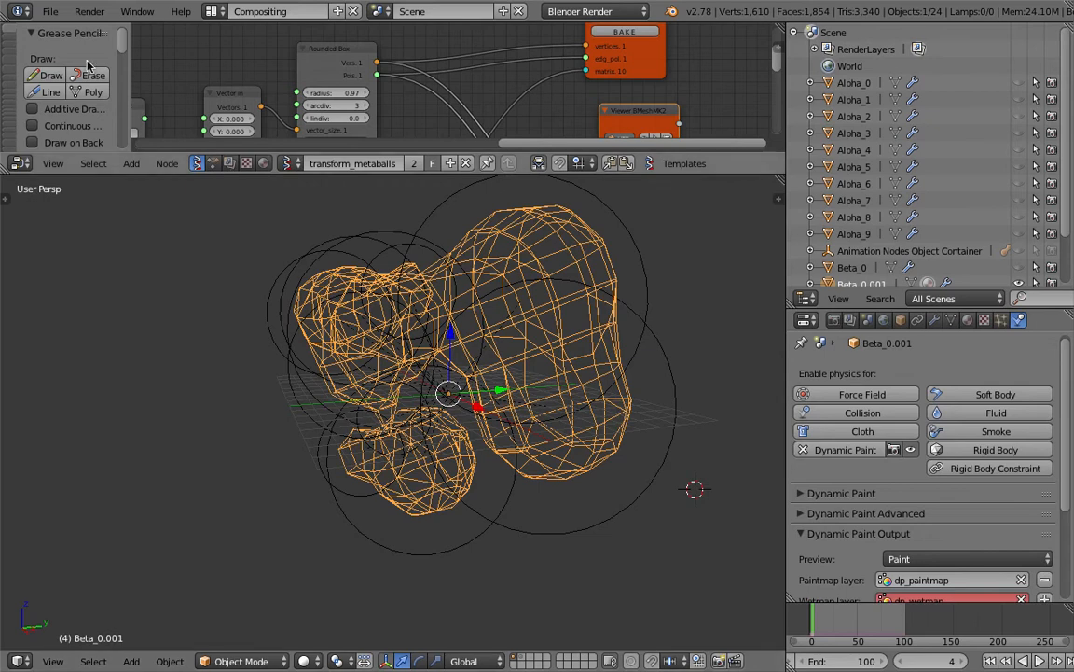
Reopen the recent file ANSV_metaballs_more_008.blend and check the physics and modifiers of Beta_0.001
click(51, 13)
mouse_move(103, 63)
click(219, 68)
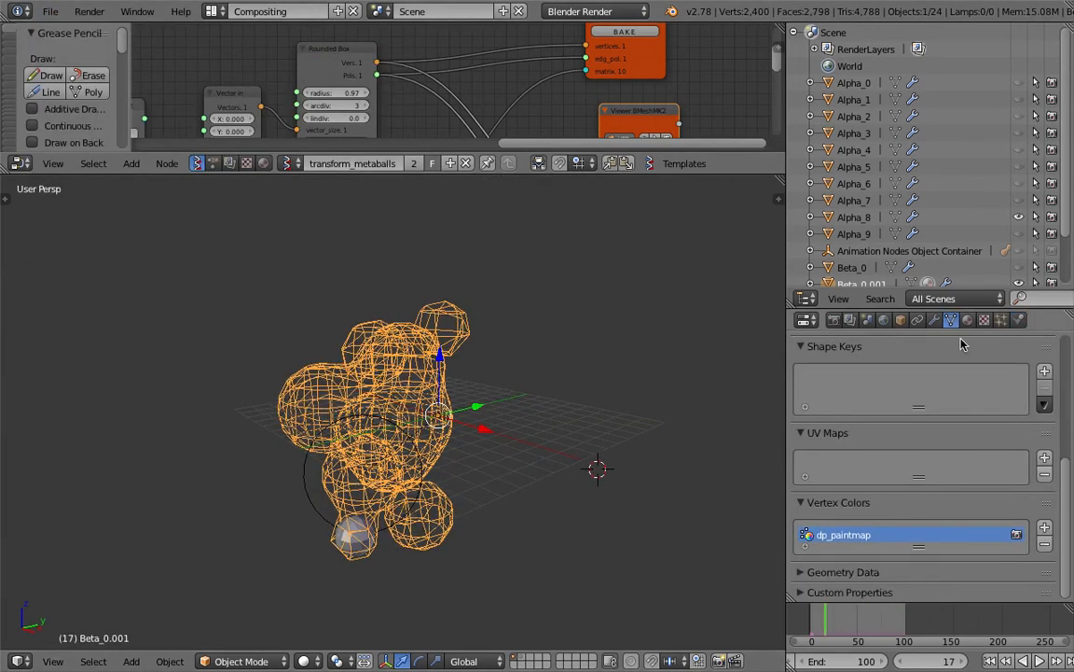
click(1020, 321)
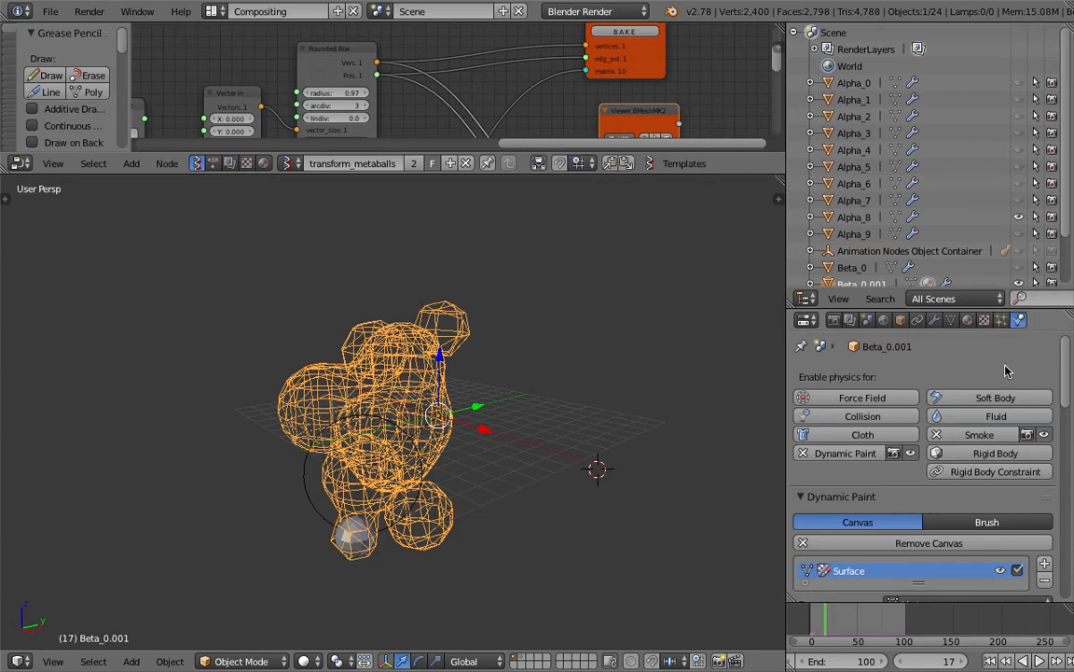
click(934, 320)
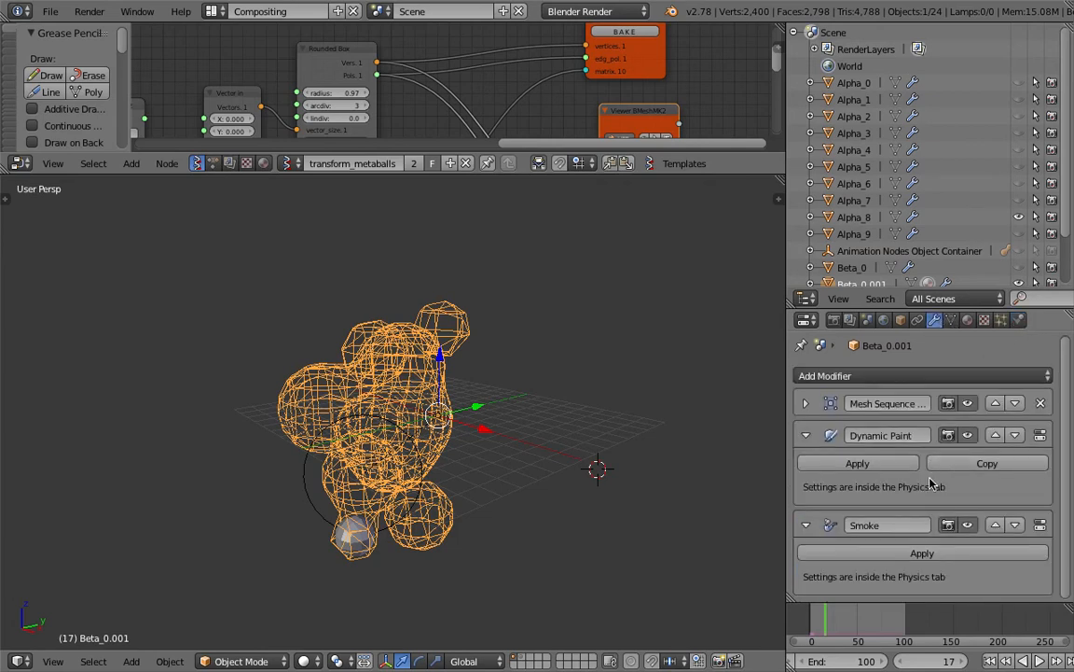
Open the earlier version ANSV_metaballs_more_007.blend from the recent files and play its animation on to frame 39
click(49, 11)
mouse_move(91, 63)
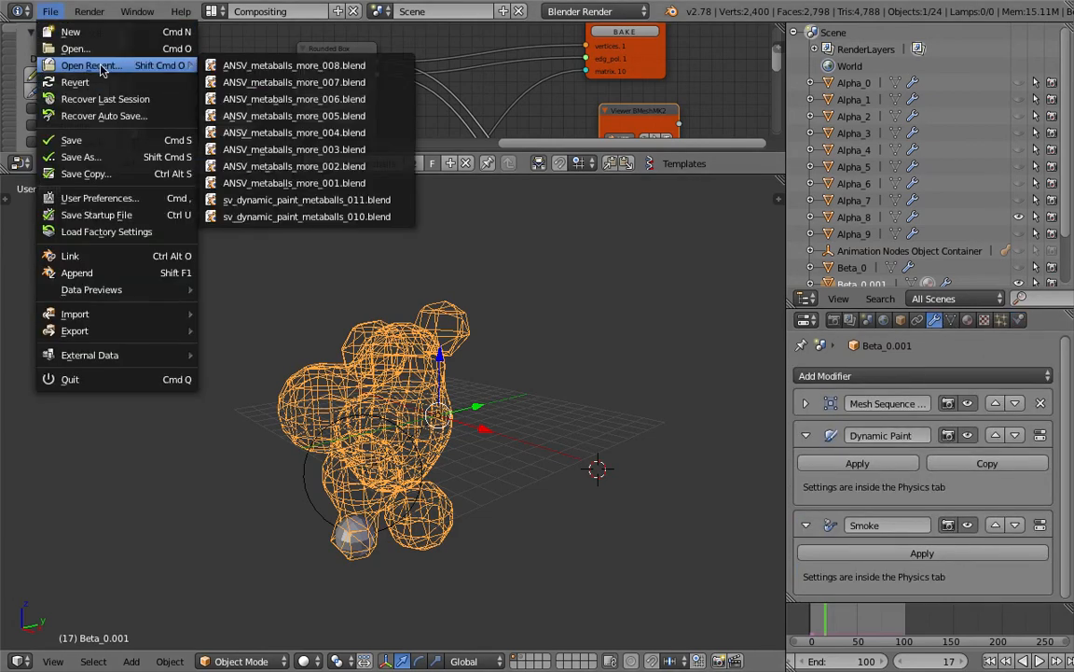
click(215, 65)
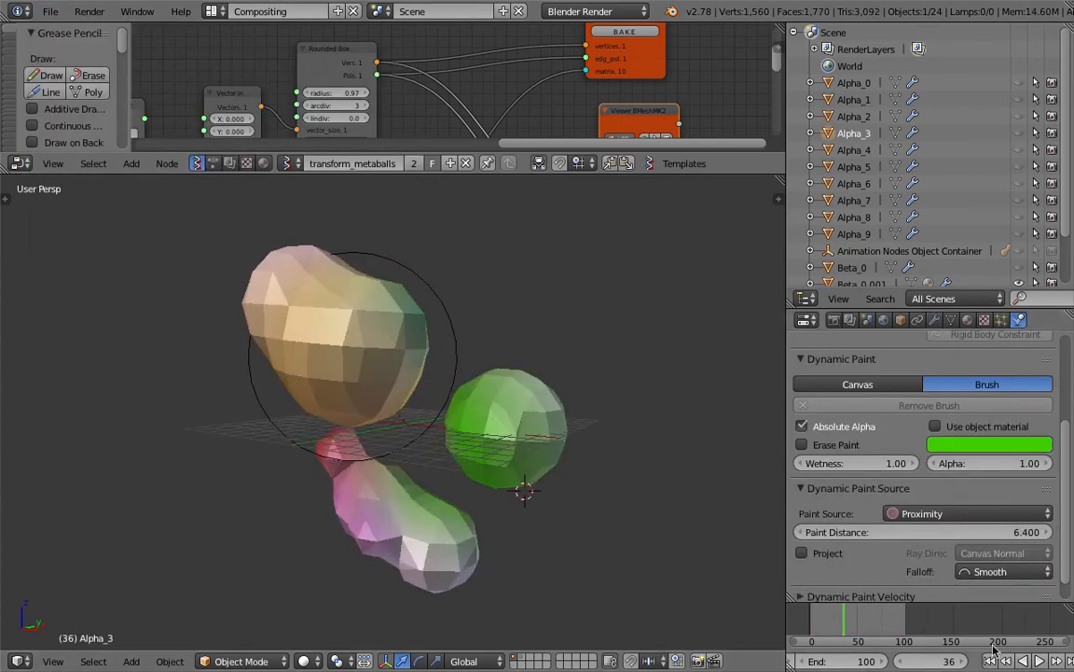
click(1040, 660)
click(1040, 660)
Save the blend file under the new name ANSV_metaballs_more_009.blend
click(51, 12)
click(105, 157)
click(952, 74)
click(951, 74)
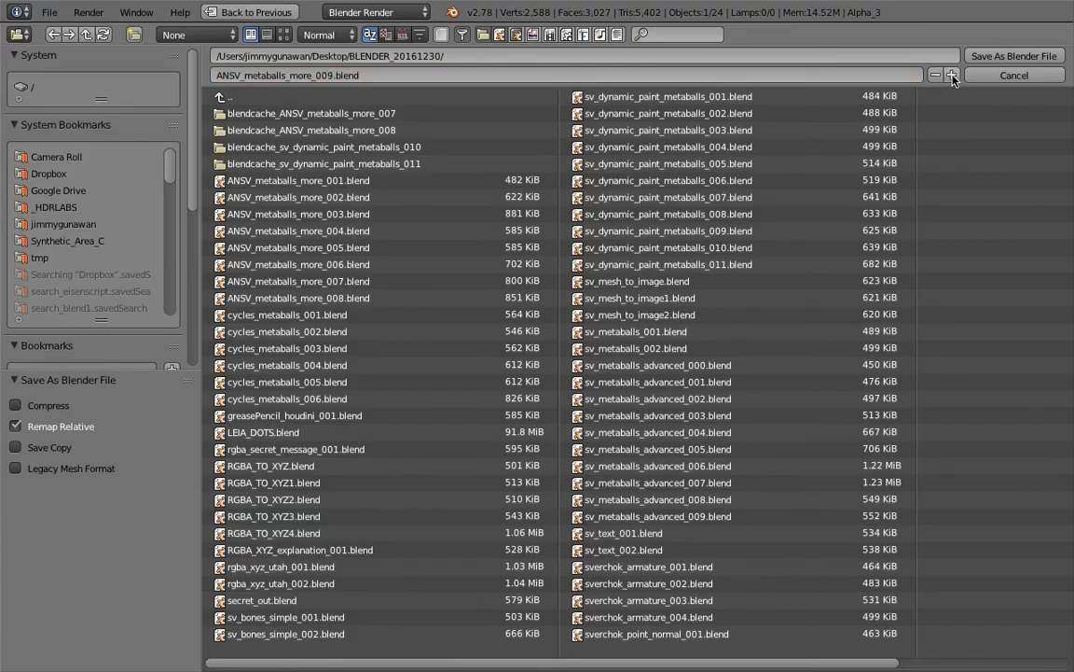
click(1014, 56)
Apply Shade Smooth to the Beta_0.001 canvas mesh
right_click(439, 452)
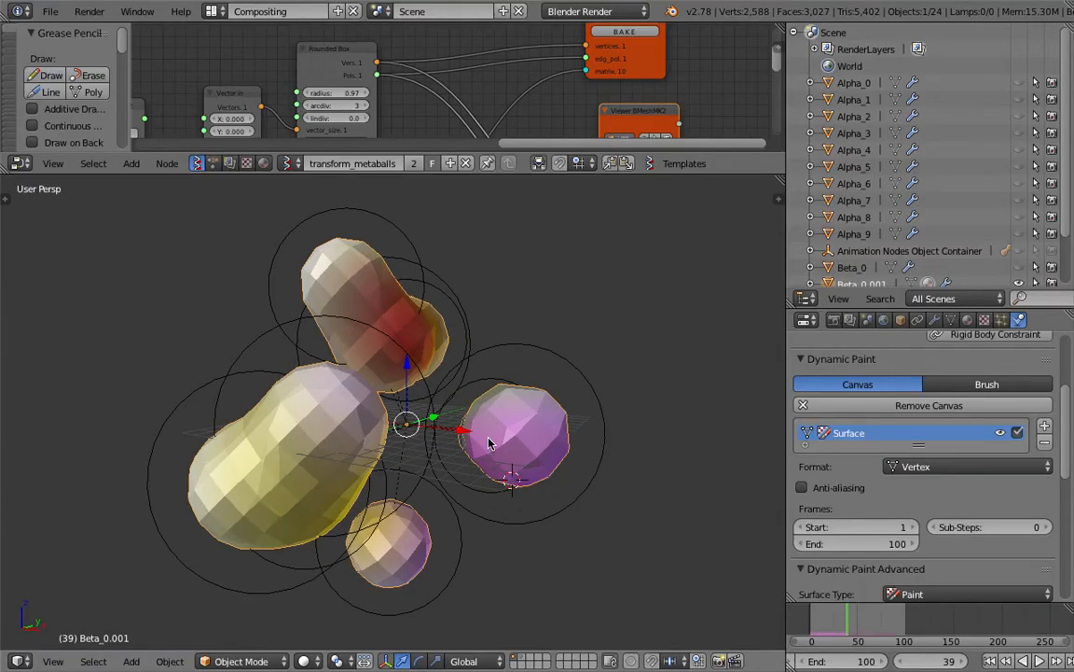
key(space)
text(smoo)
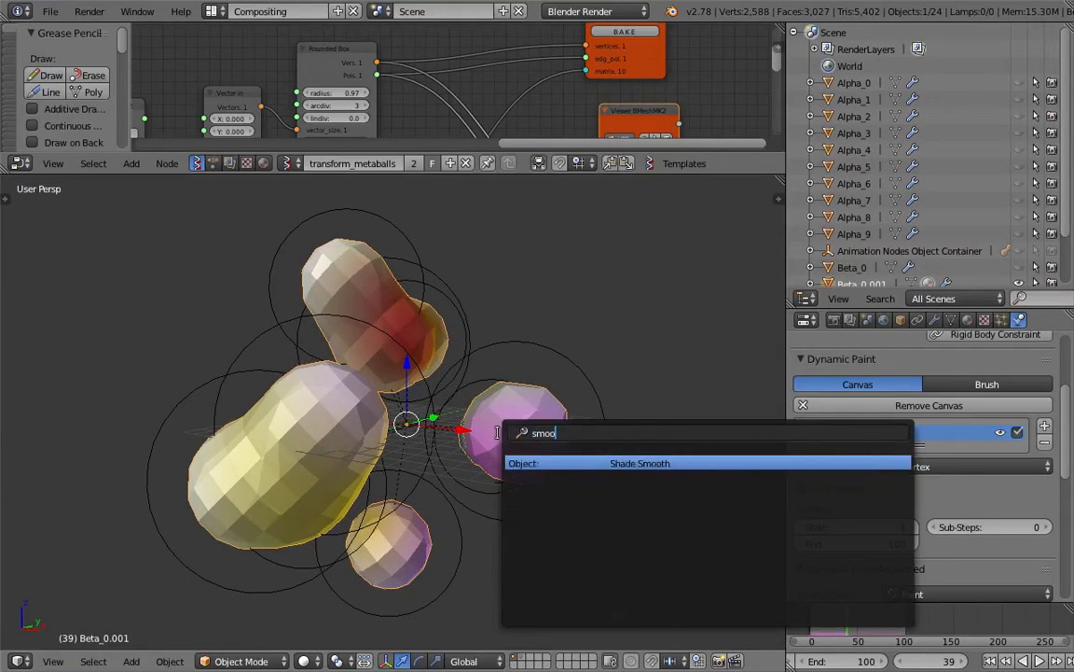
click(619, 464)
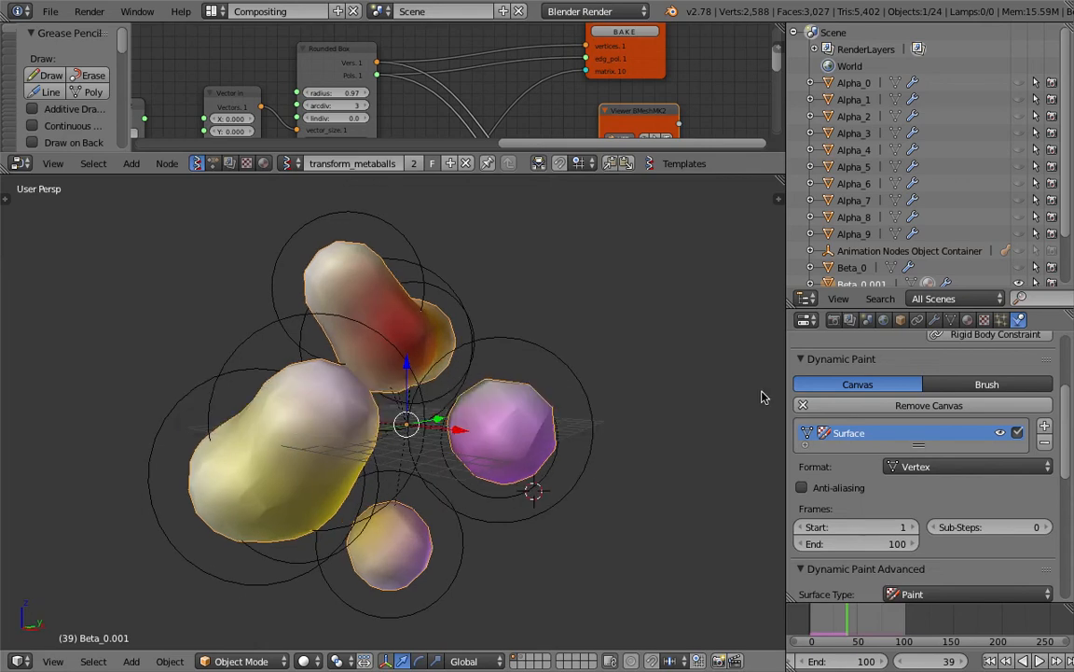
Add a Subdivision Surface modifier to Beta_0.001 and save the file
click(934, 319)
click(821, 377)
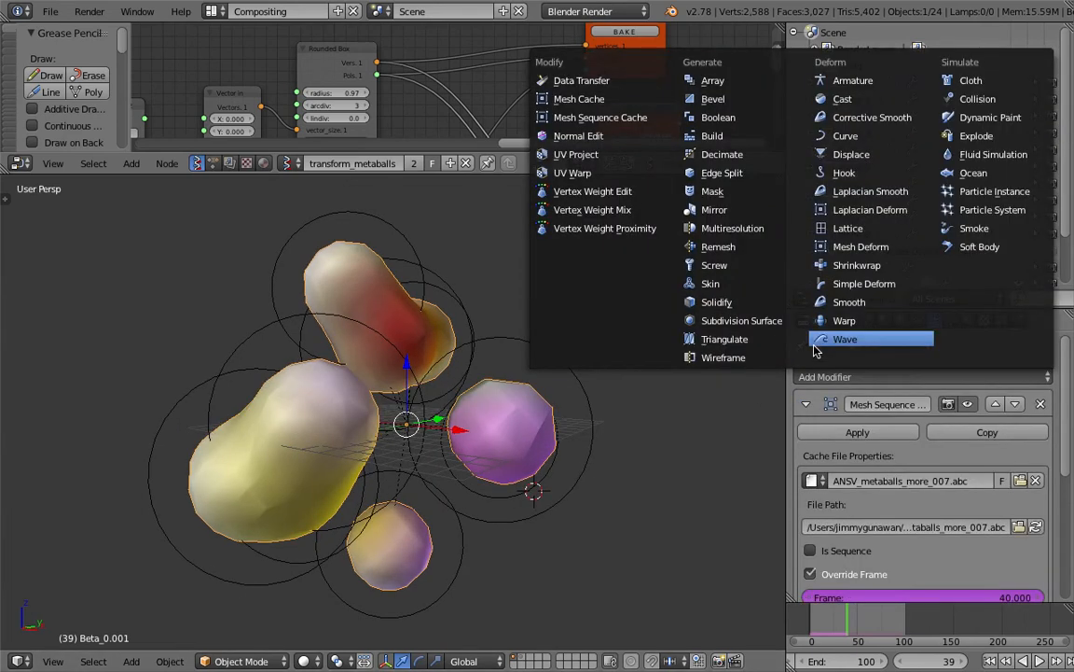
click(779, 324)
middle_drag(463, 366, 523, 401)
key(ctrl+s)
click(521, 411)
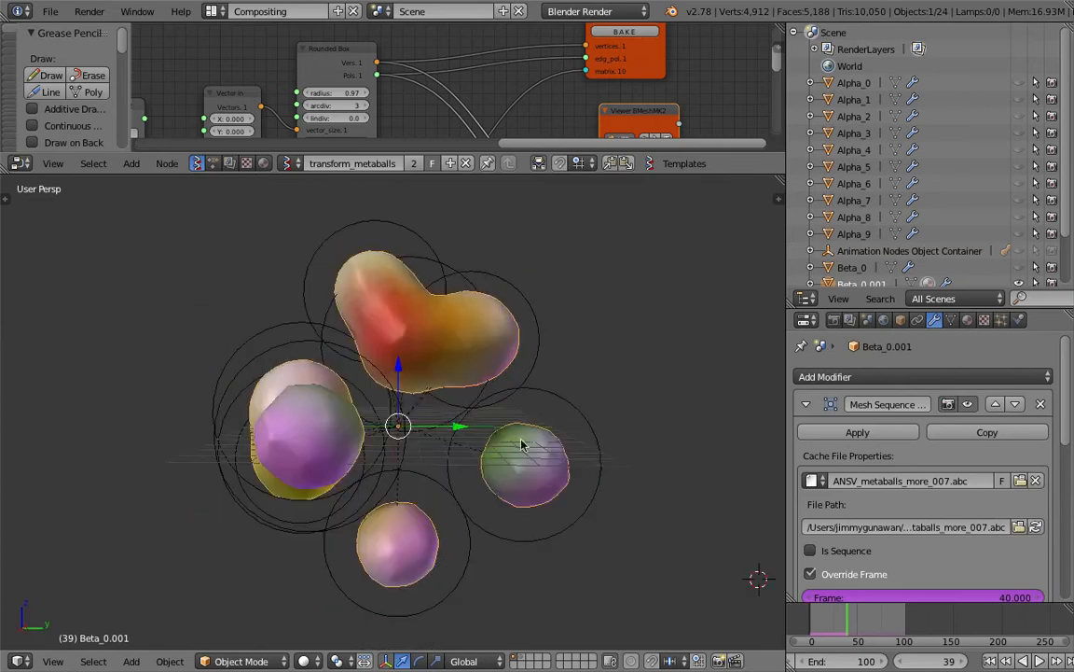
Bring up the Subdivision Surface settings of Beta_0.001, view the mesh from another angle, and save the file
scroll(940, 522, down, 4)
scroll(941, 563, down, 5)
middle_drag(597, 391, 533, 352)
key(ctrl+s)
click(533, 349)
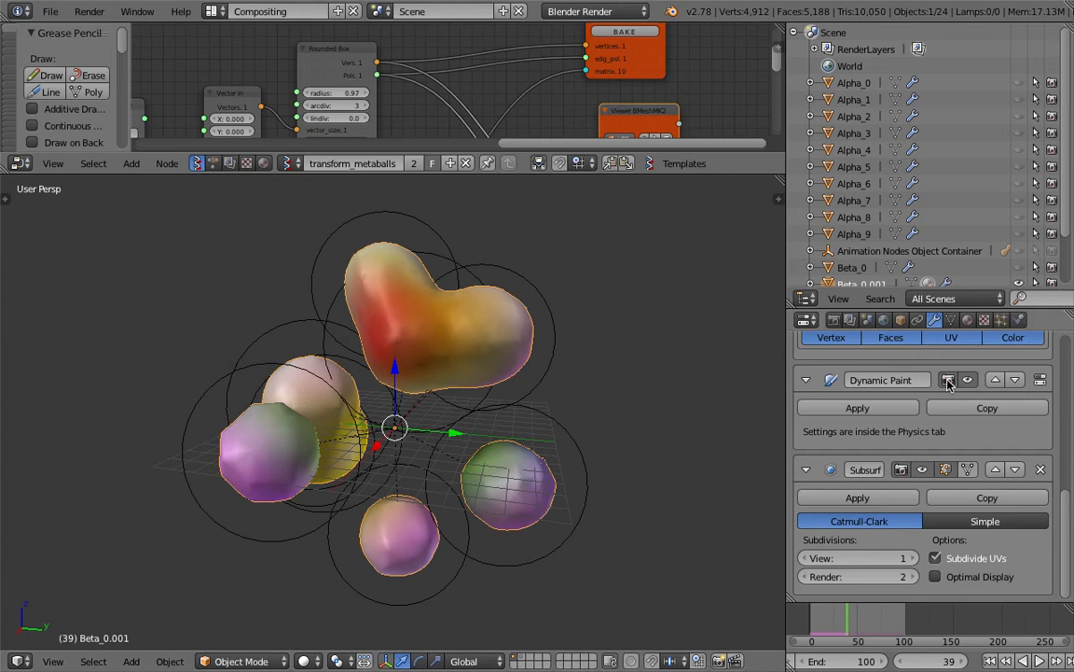
Show the vertex colour layers of Beta_0.001, view the mesh from another side, and save the file
click(952, 321)
scroll(892, 494, down, 5)
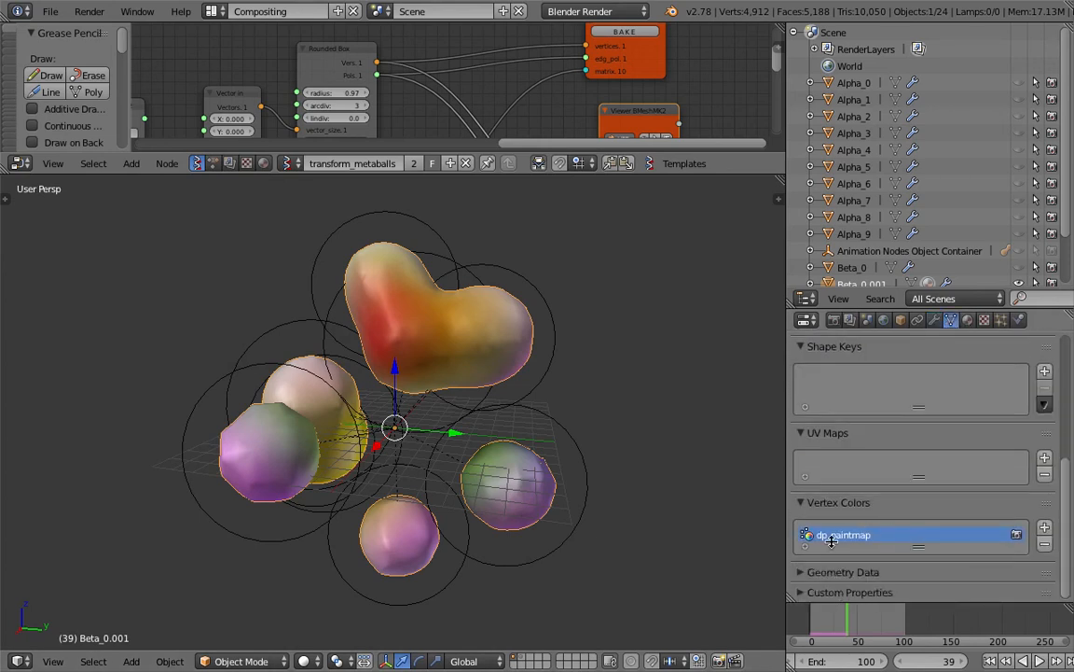
middle_drag(559, 411, 492, 433)
key(ctrl+s)
click(491, 433)
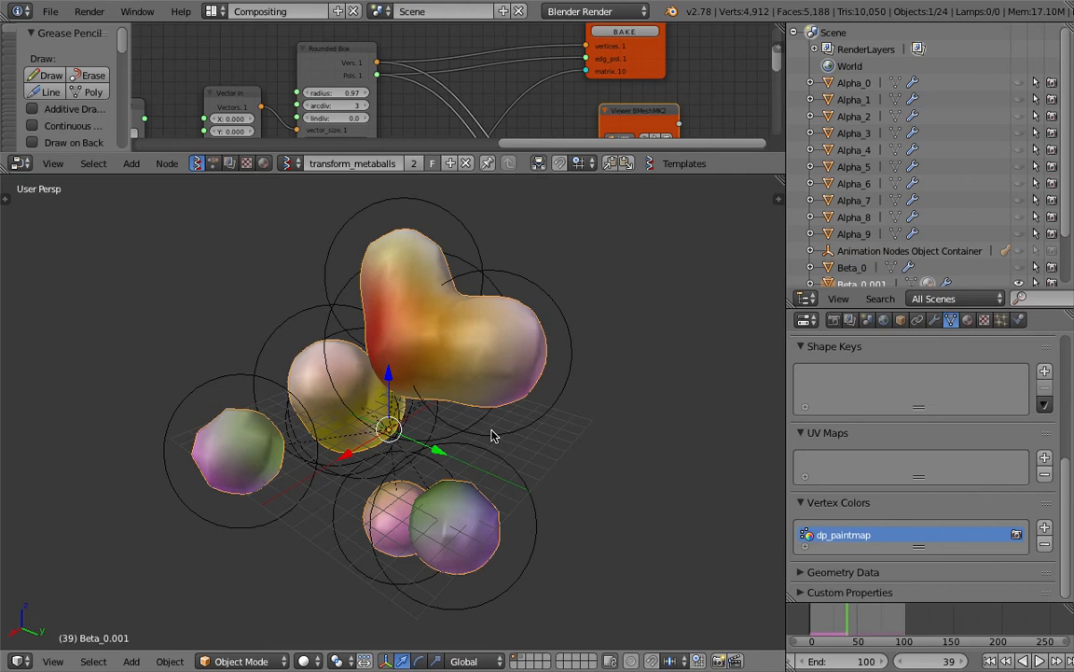
Switch the render engine to Cycles Render and show the material's shader nodes in an enlarged node editor
click(576, 11)
click(583, 66)
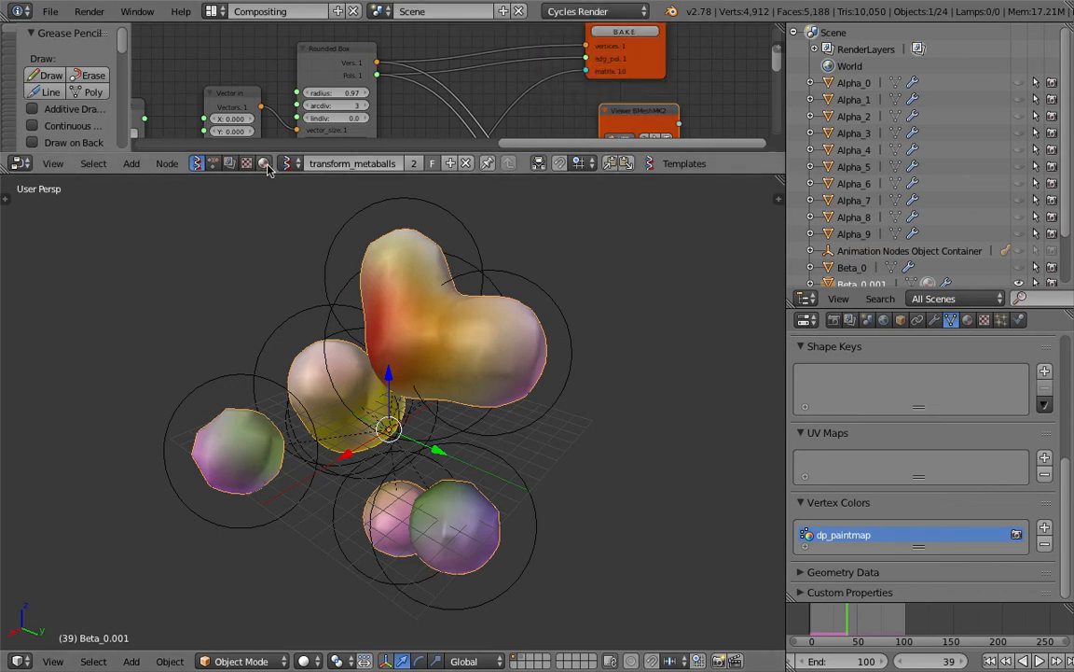
click(264, 163)
click(522, 163)
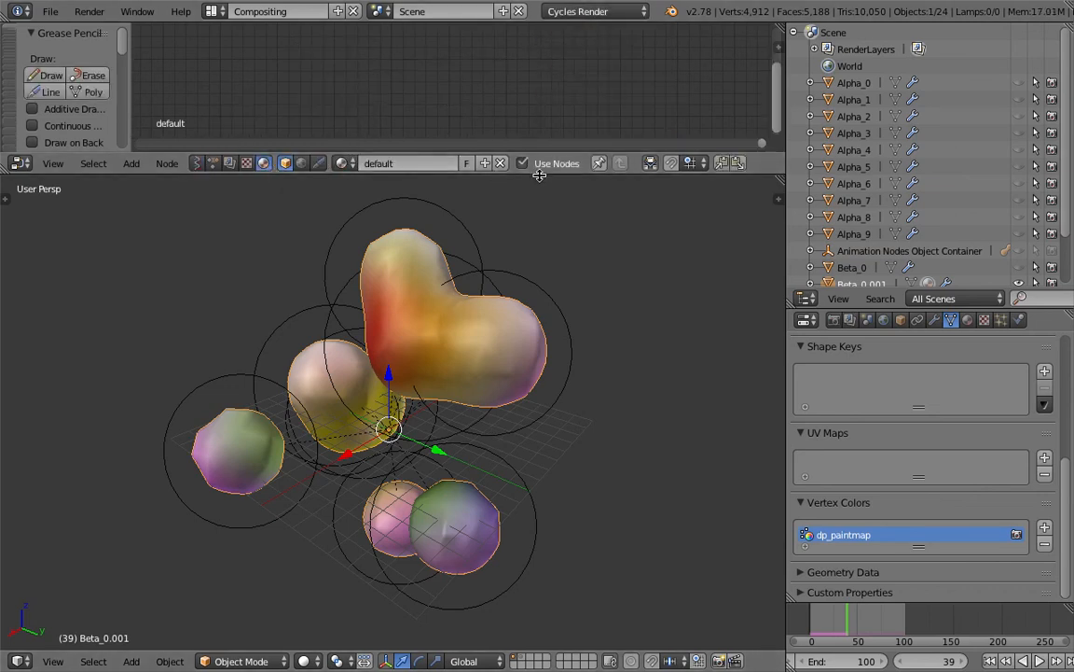
drag(671, 174, 672, 248)
Remove the default material from Beta_0.001 and give the object a new material
click(968, 319)
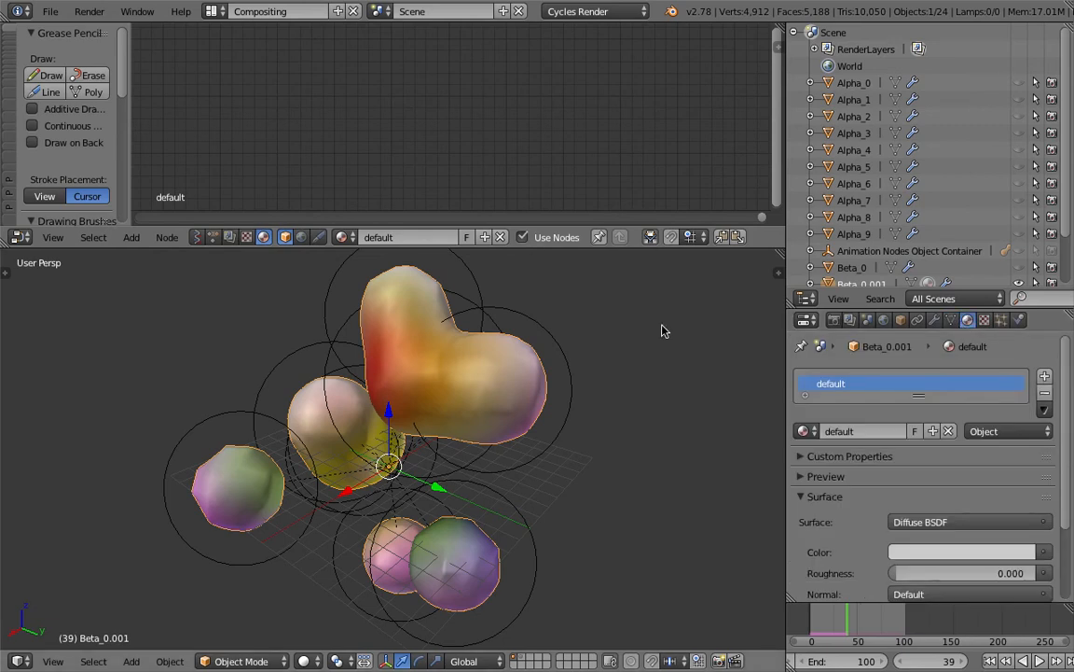
click(1056, 393)
click(909, 431)
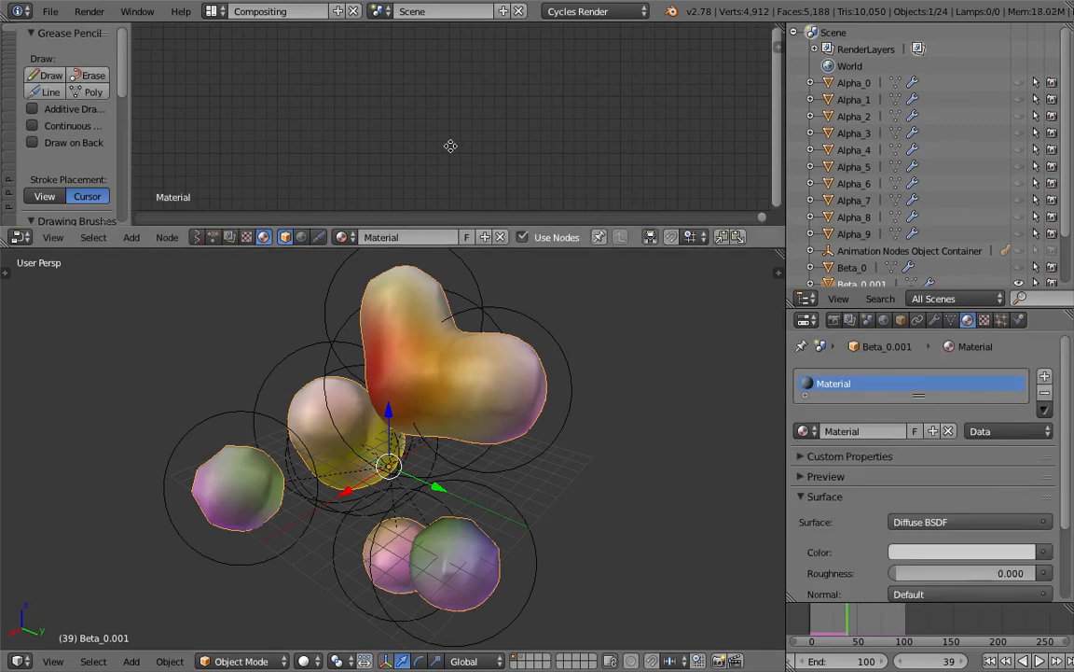
Frame the material's node tree and add an Attribute node ahead of the Diffuse BSDF node
key(Home)
key(space)
text(att)
key(Down)
key(Down)
key(Return)
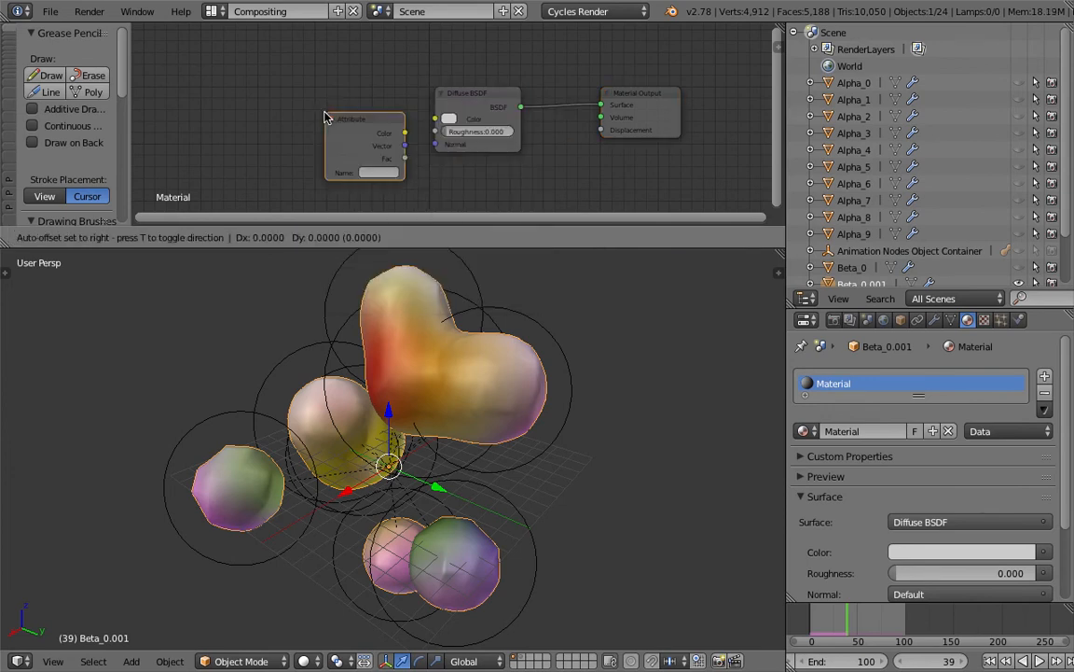
click(247, 104)
scroll(291, 163, up, 1)
Set the Attribute node's name to Col and connect its Color output to the Diffuse BSDF's Color input
click(290, 160)
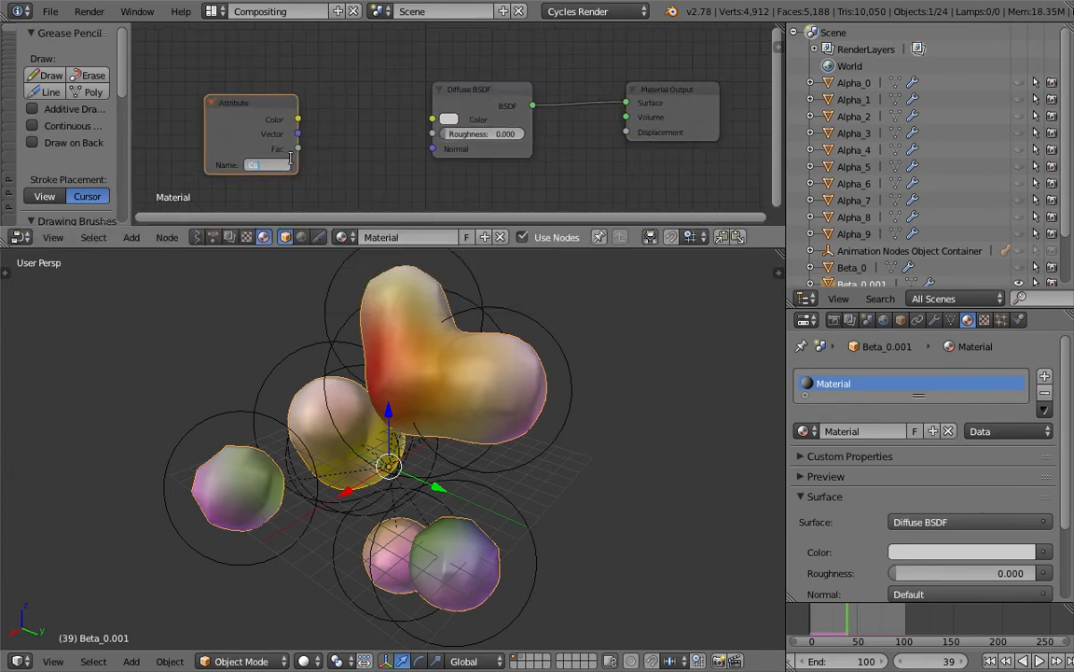
text(Col)
key(Return)
scroll(291, 158, up, 1)
drag(285, 119, 430, 119)
middle_drag(504, 336, 518, 328)
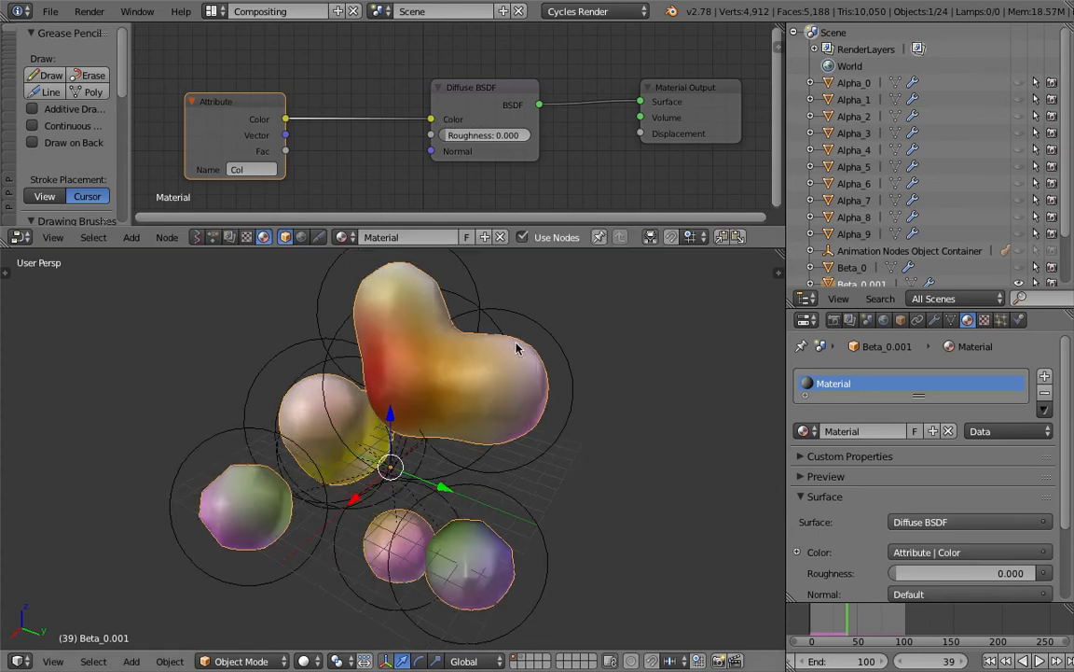
Move the Diffuse BSDF node closer to the Attribute node and add an Emission node before the Material Output
drag(477, 84, 406, 75)
key(shift+a)
click(527, 80)
text(amis)
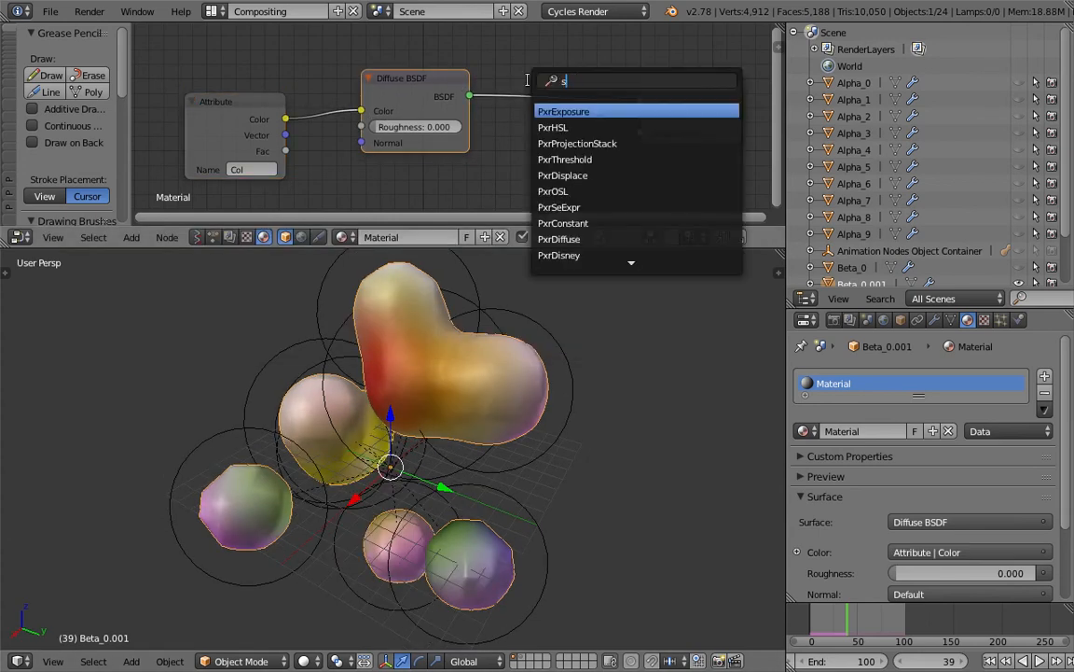
key(BackSpace)
key(BackSpace)
key(BackSpace)
key(BackSpace)
text(emis)
key(Down)
key(Return)
click(490, 125)
Connect the Attribute's Color to the Emission Color and the Emission to the Material Output's Surface, and save the file
drag(286, 119, 489, 162)
drag(590, 146, 641, 101)
middle_drag(543, 373, 523, 376)
key(ctrl+s)
click(524, 377)
Preview the emission material in Rendered viewport shading and return to Solid shading
click(307, 661)
click(338, 554)
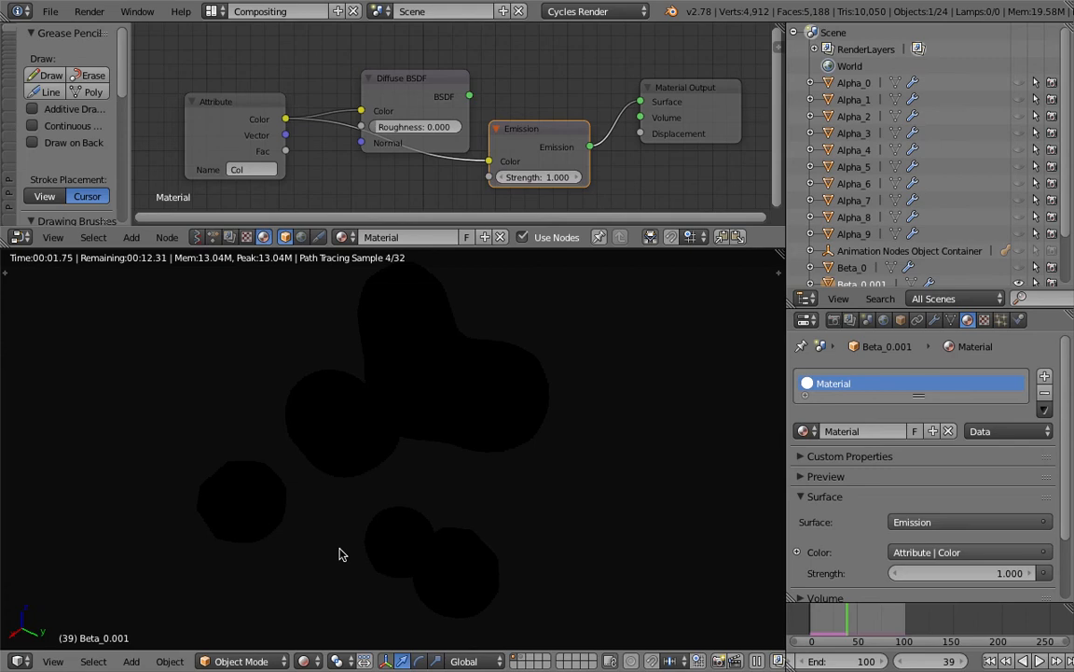
click(309, 657)
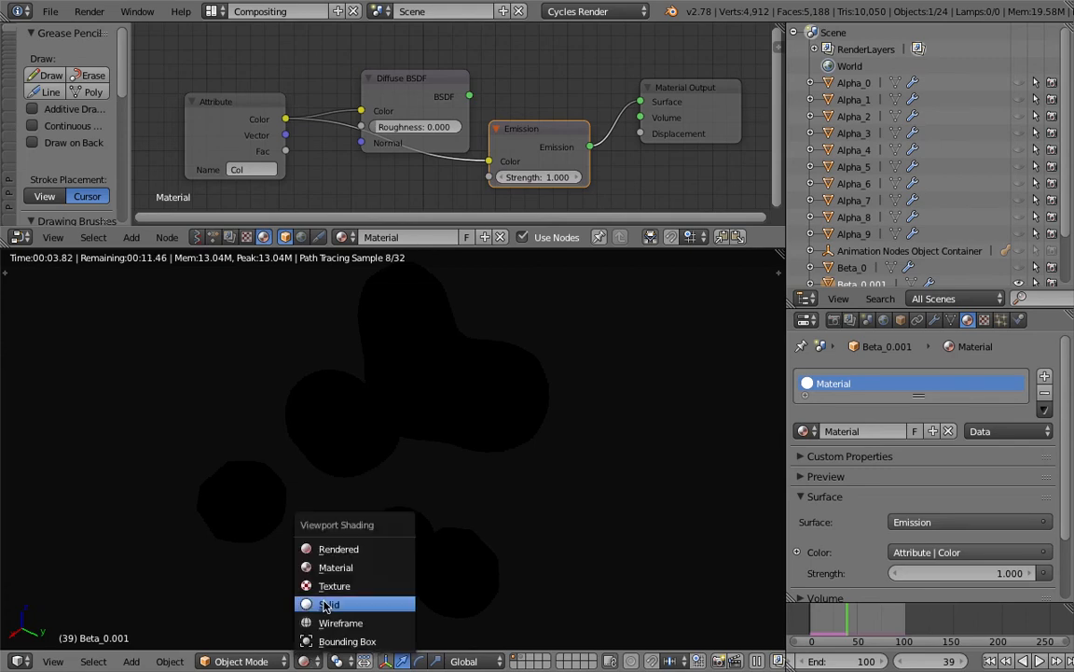
click(331, 601)
Set the Attribute node's name to the dp_paintmap vertex colour layer, rearrange the Attribute and Diffuse BSDF nodes, and save the file
click(951, 319)
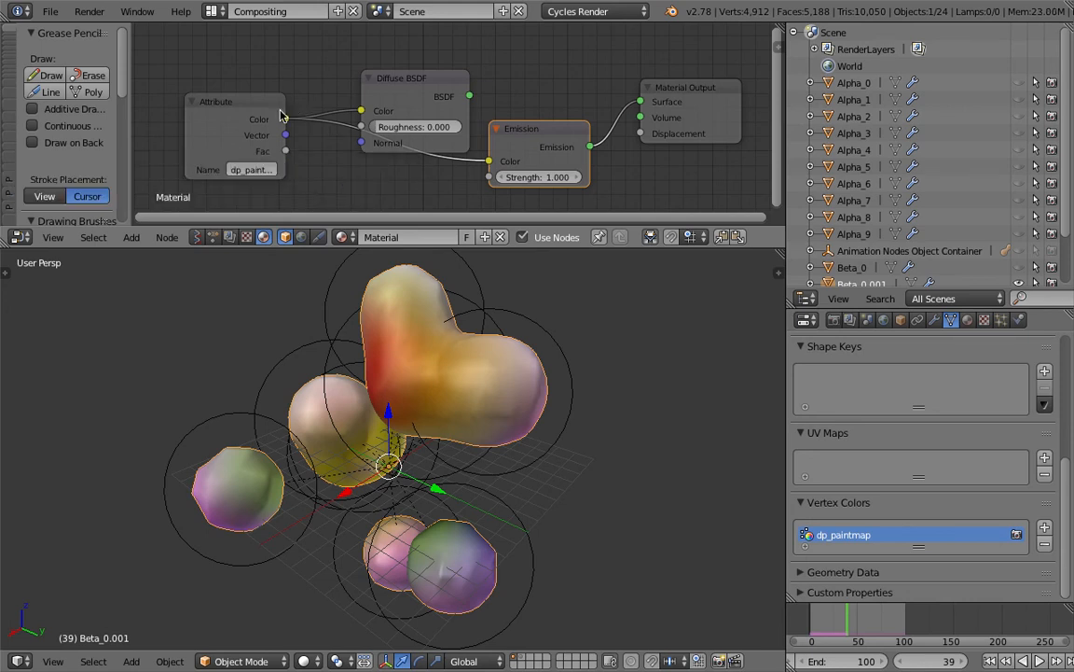
drag(270, 108, 281, 84)
drag(421, 83, 441, 61)
key(ctrl+s)
click(441, 62)
Switch the viewport shading to Material, play the animation to check the colours, and save the file
click(304, 661)
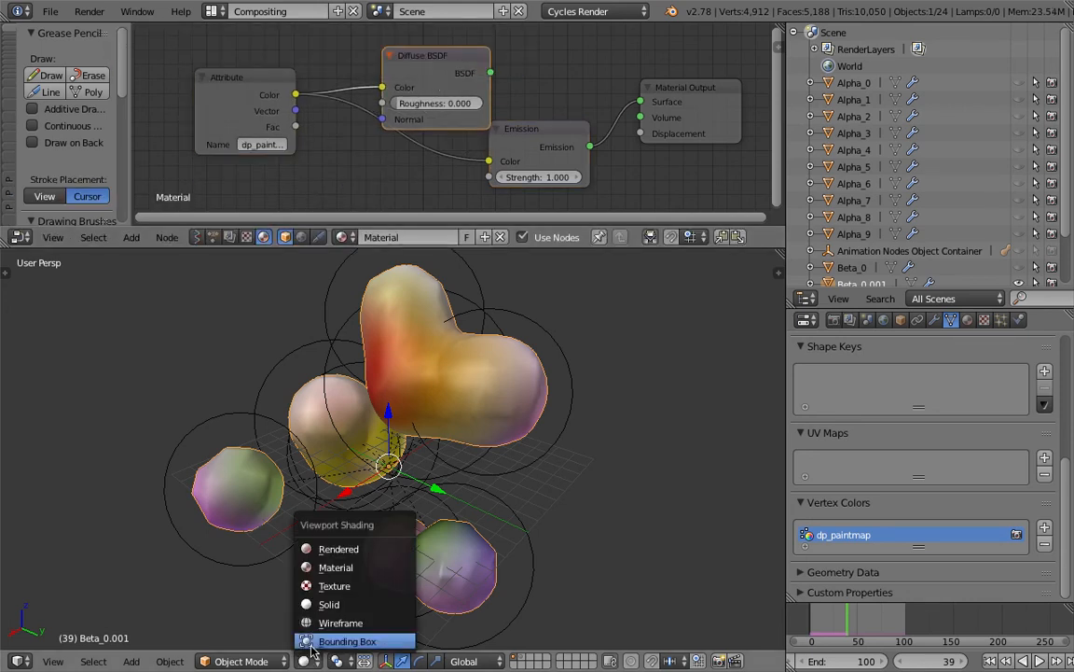
click(337, 566)
key(alt+a)
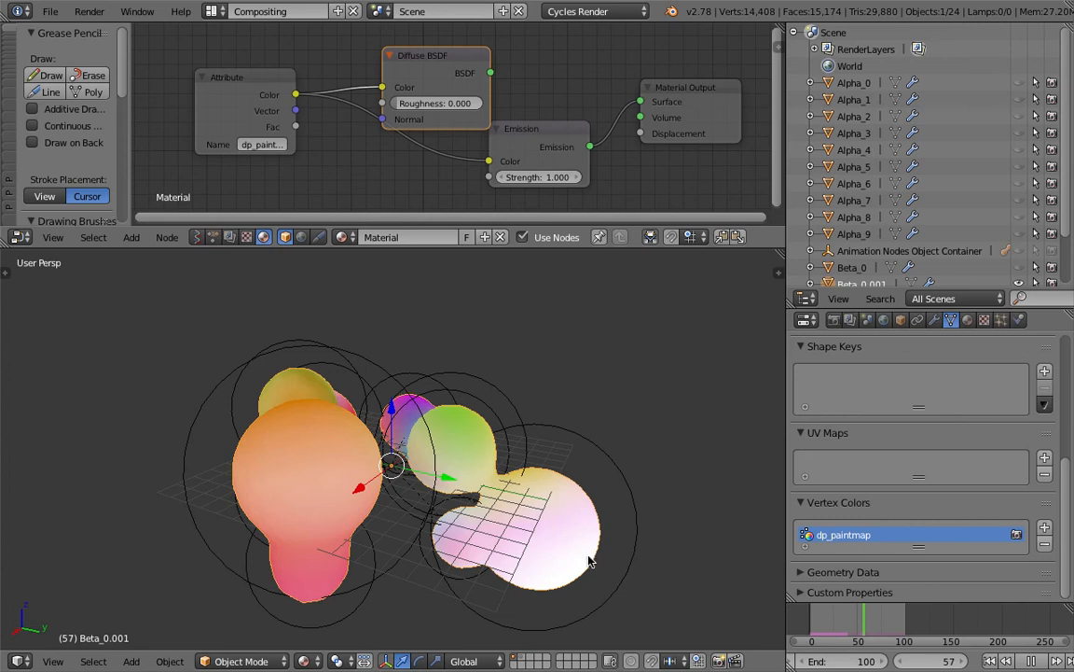
key(ctrl+s)
click(323, 446)
Add a mesh plane and scale it up into a large floor extending beyond all the metaballs
key(shift+a)
mouse_move(321, 420)
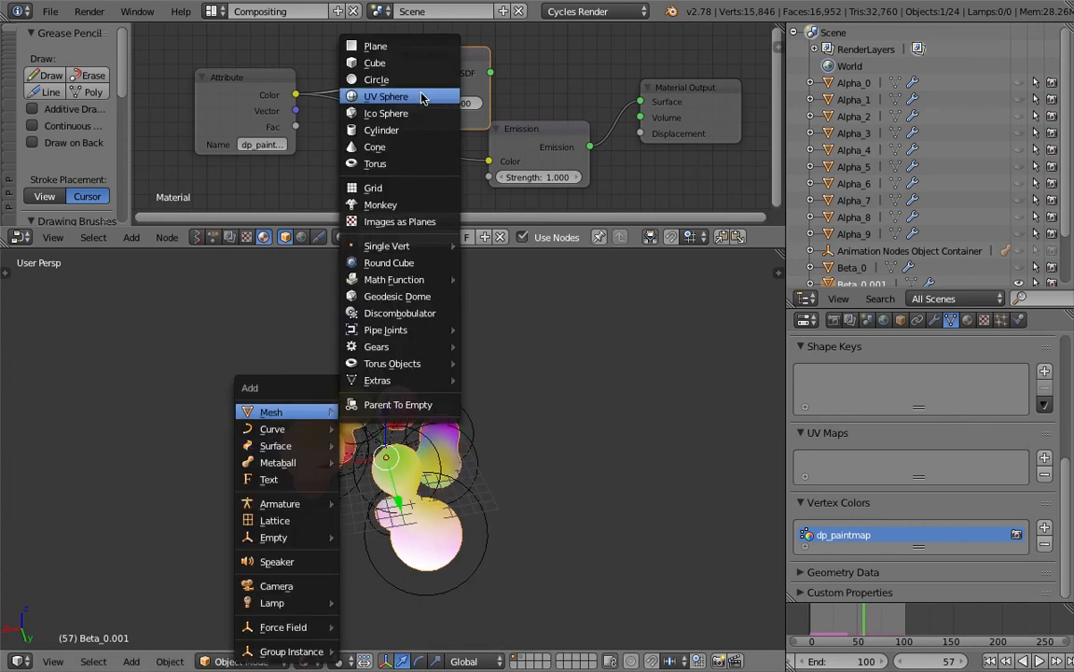
click(403, 47)
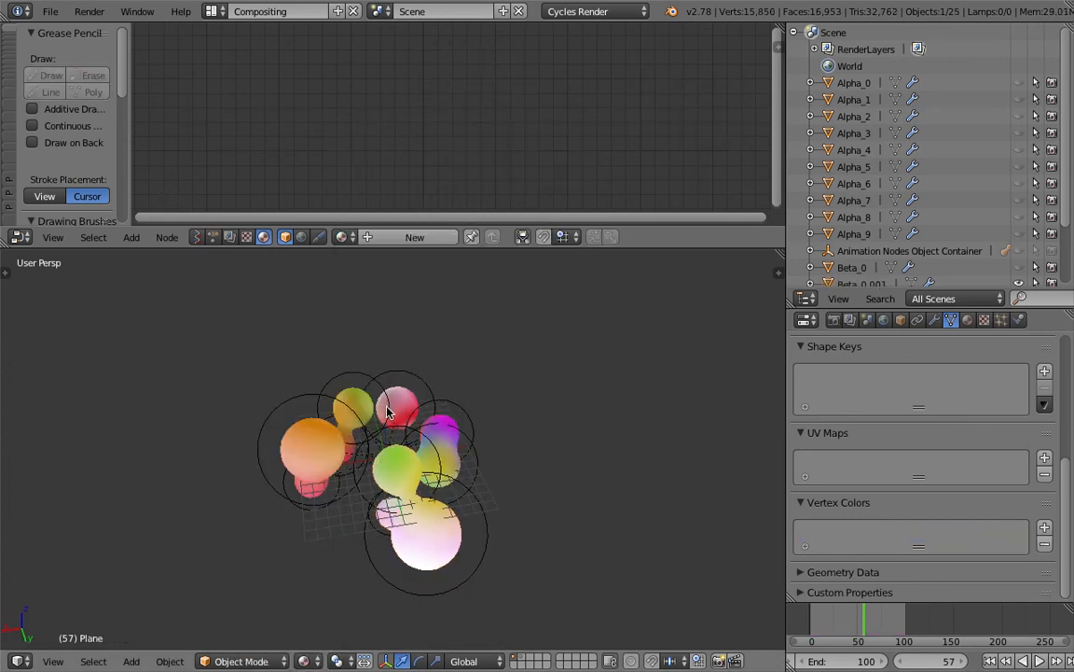
key(s)
click(701, 624)
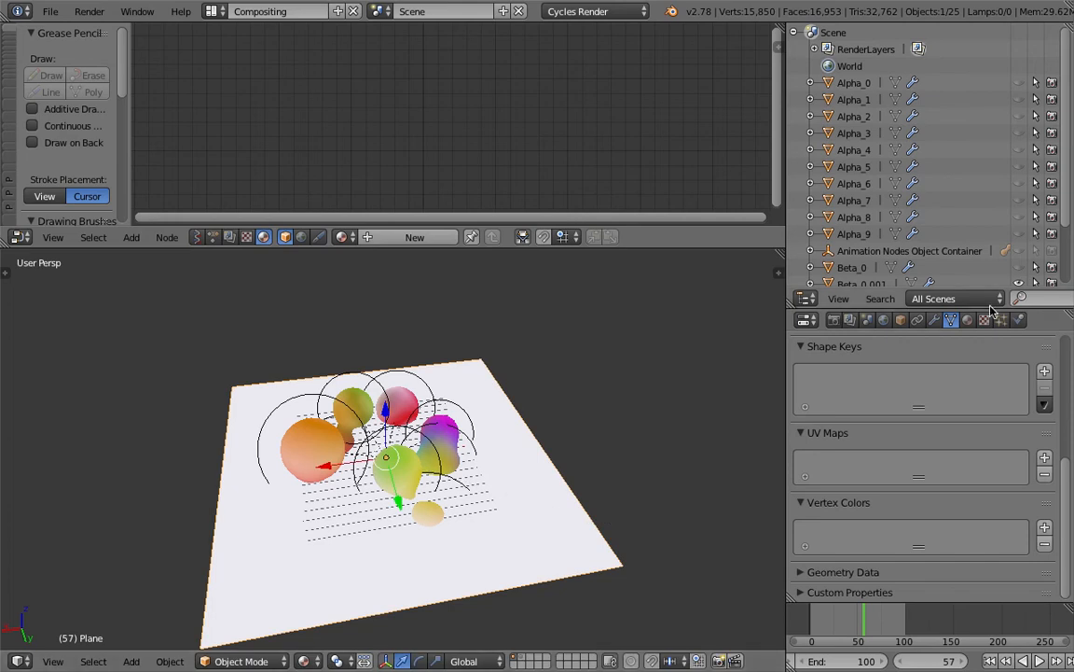
Give the floor plane a new Diffuse BSDF material
click(967, 320)
click(893, 430)
middle_drag(508, 467, 478, 457)
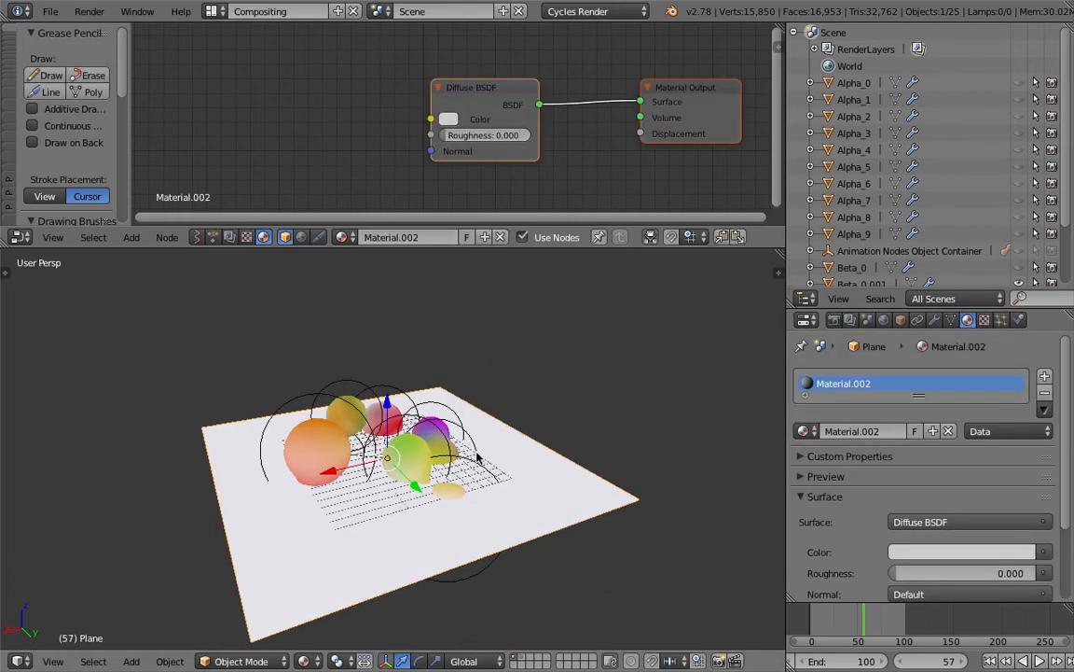
Preview the emissive mesh above the floor plane in Rendered shading from different angles, and return to Solid shading
click(307, 661)
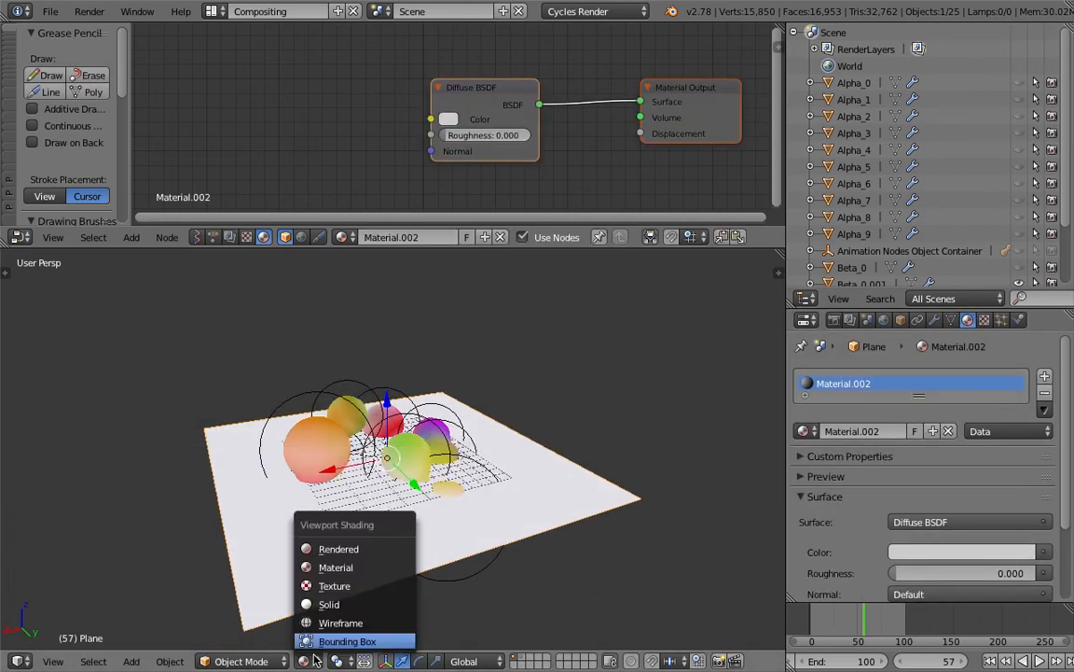
click(321, 548)
middle_drag(438, 491, 575, 409)
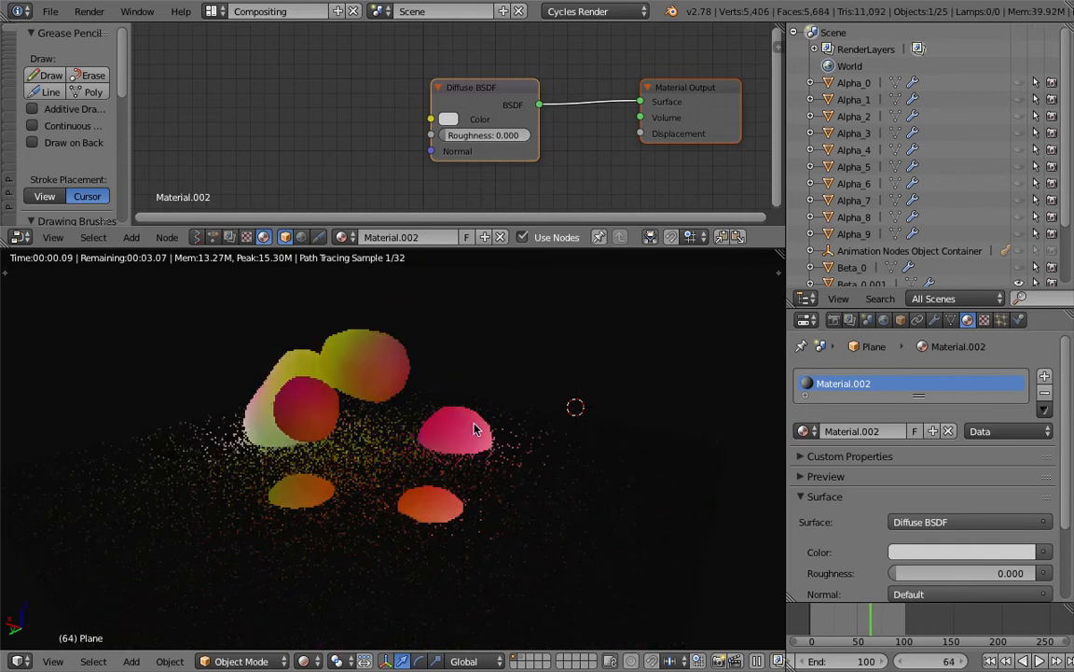
middle_drag(479, 432, 588, 438)
click(331, 660)
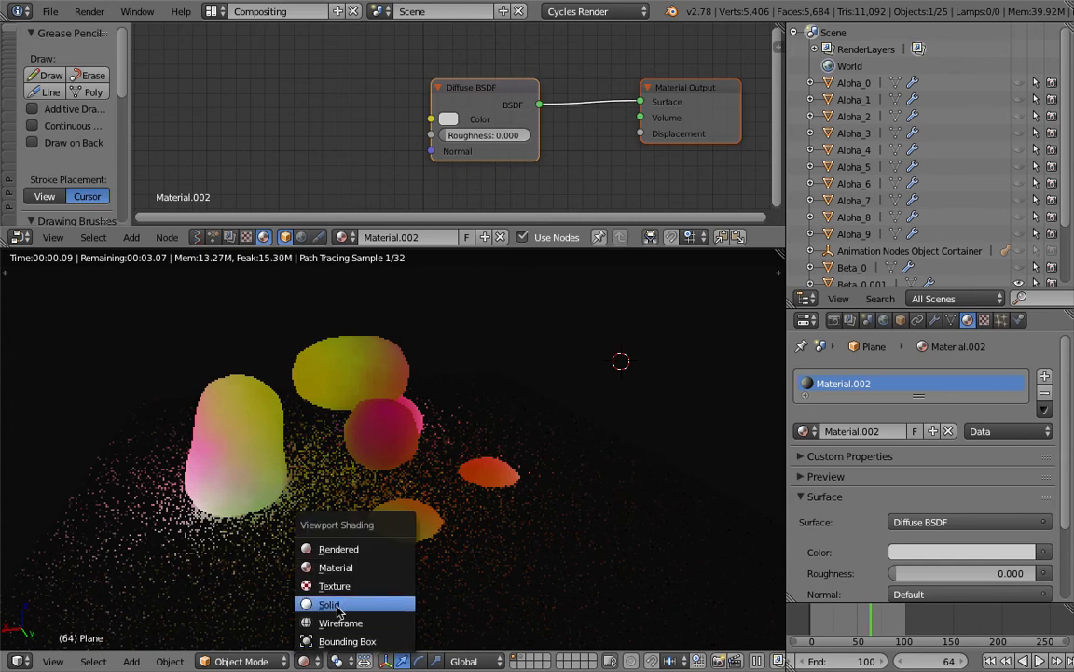
click(338, 604)
Select Beta_0.001, enlarge the node editor, and spread out its Attribute, Diffuse BSDF and Emission nodes
mouse_move(412, 261)
middle_down()
mouse_move(375, 411)
mouse_move(391, 308)
middle_up()
right_click(368, 378)
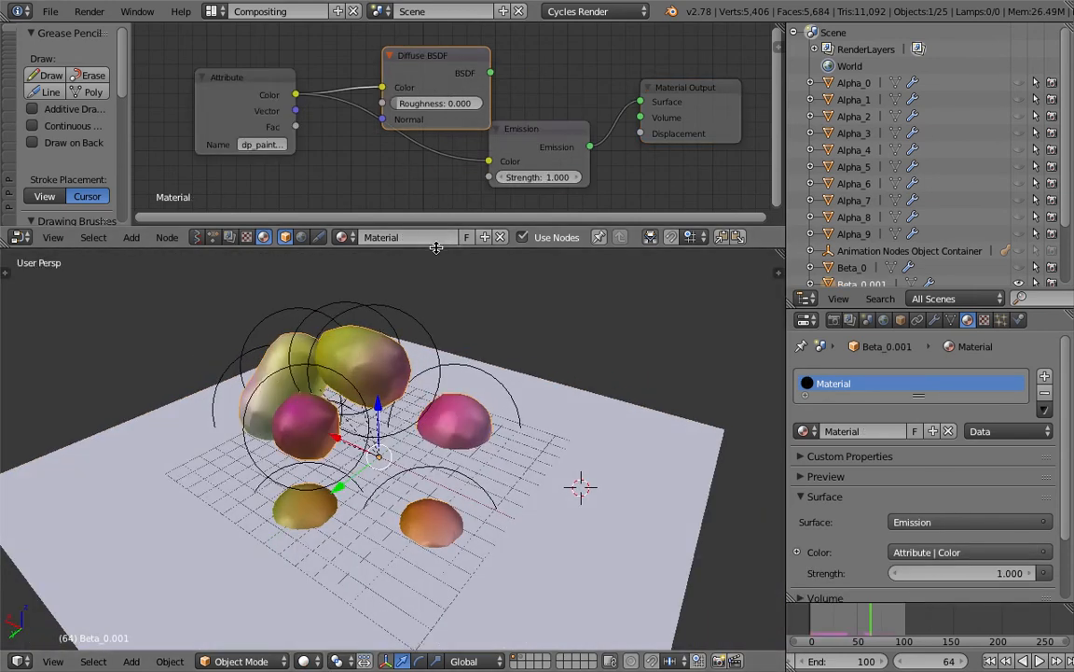
drag(436, 247, 436, 311)
drag(227, 114, 180, 114)
drag(447, 95, 395, 59)
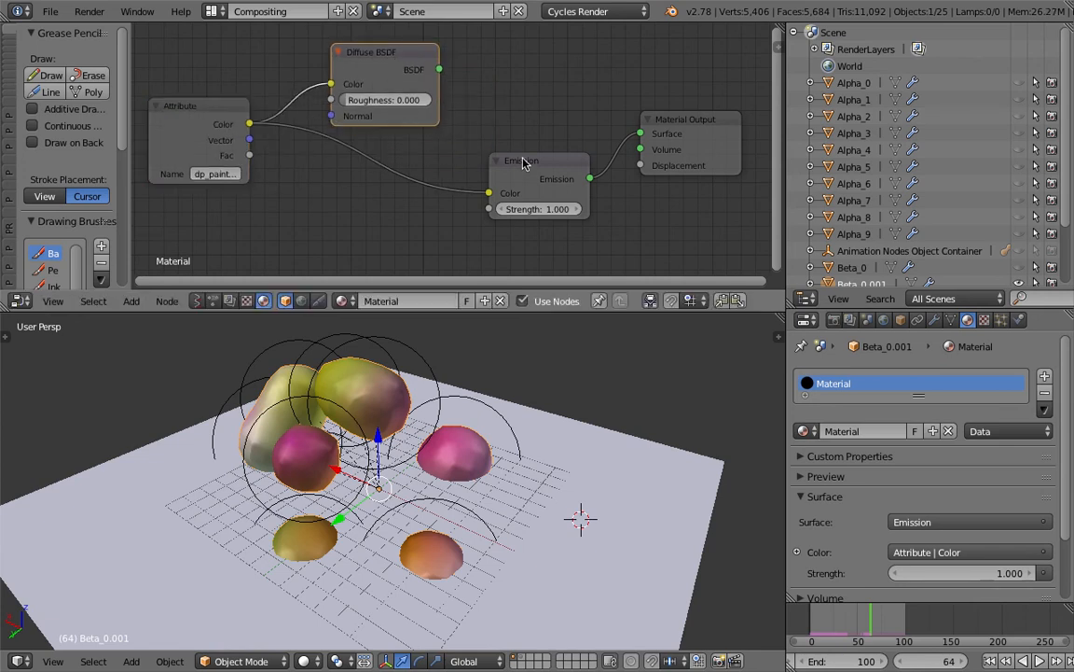
drag(523, 163, 517, 205)
key(shift+a)
click(528, 99)
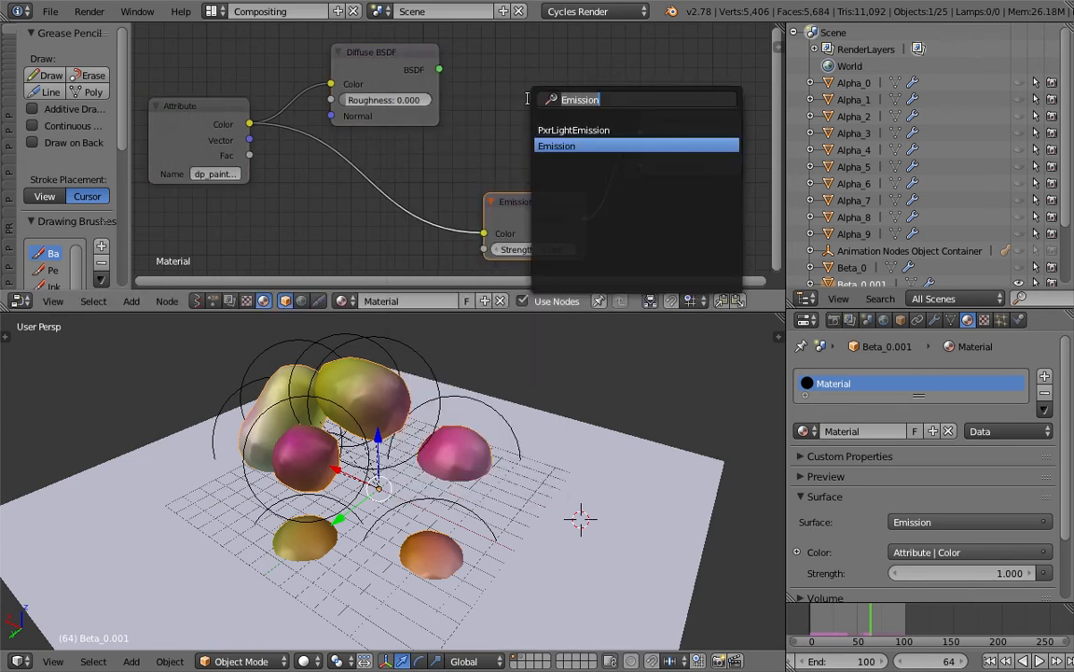
text(d)
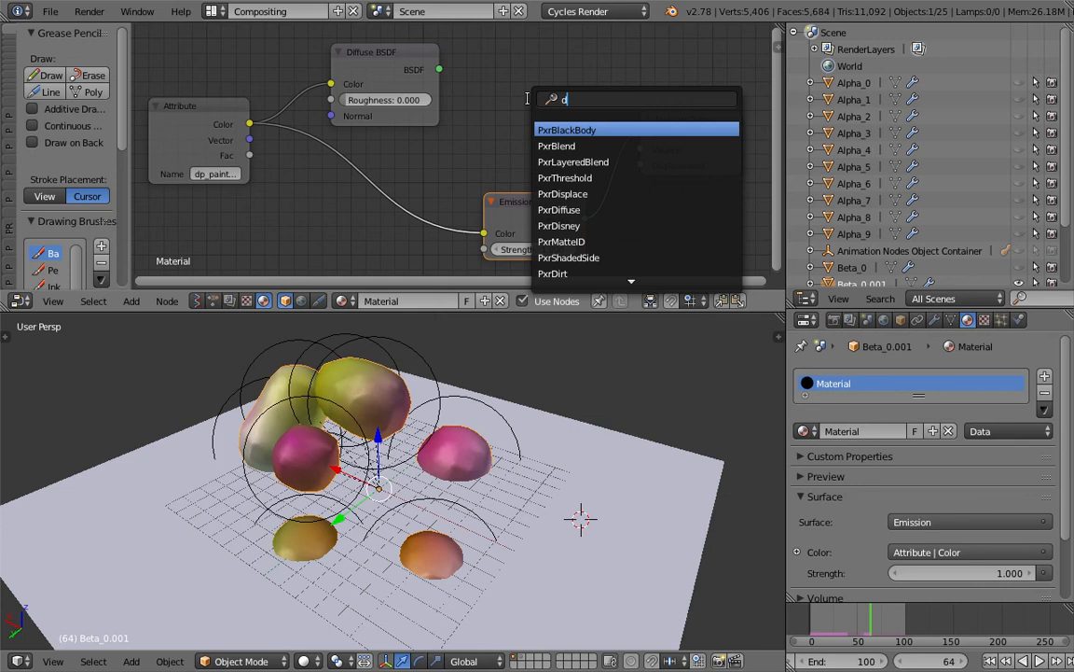
key(BackSpace)
text(mat out)
key(Return)
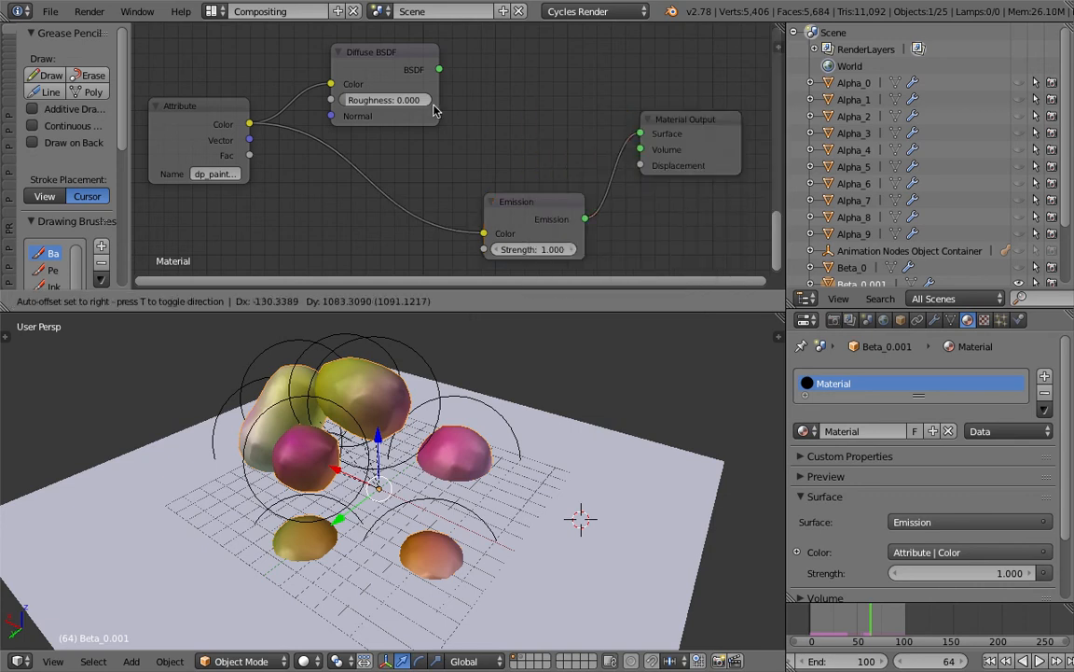
click(431, 205)
scroll(487, 202, down, 8)
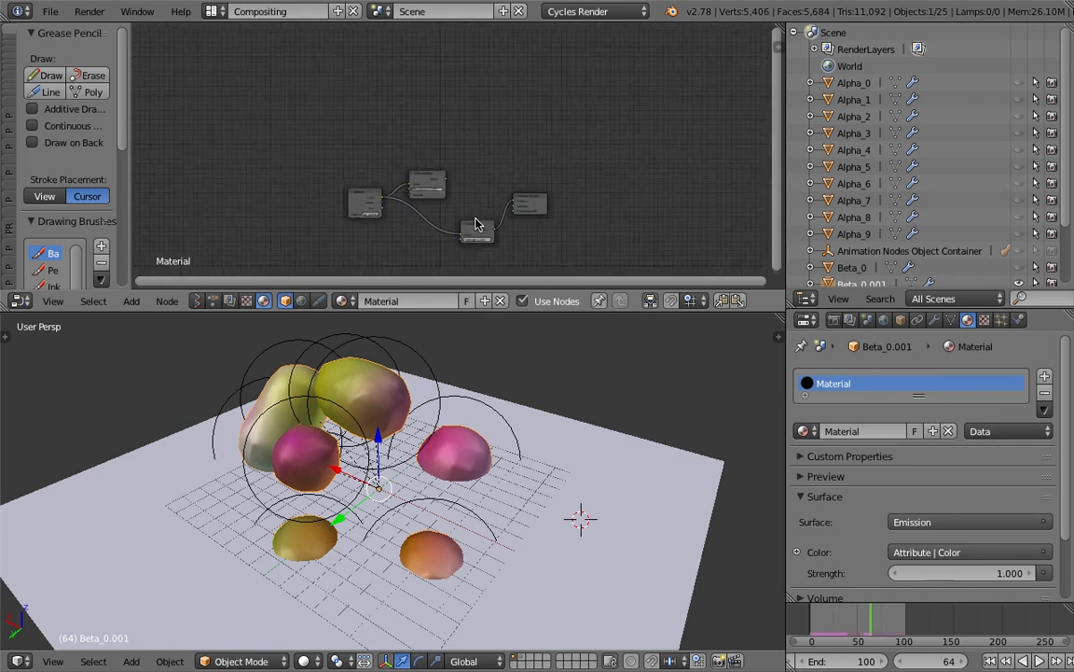
Enlarge the node editor further and add a Mix Shader node between the Diffuse BSDF and Material Output nodes
scroll(480, 172, up, 4)
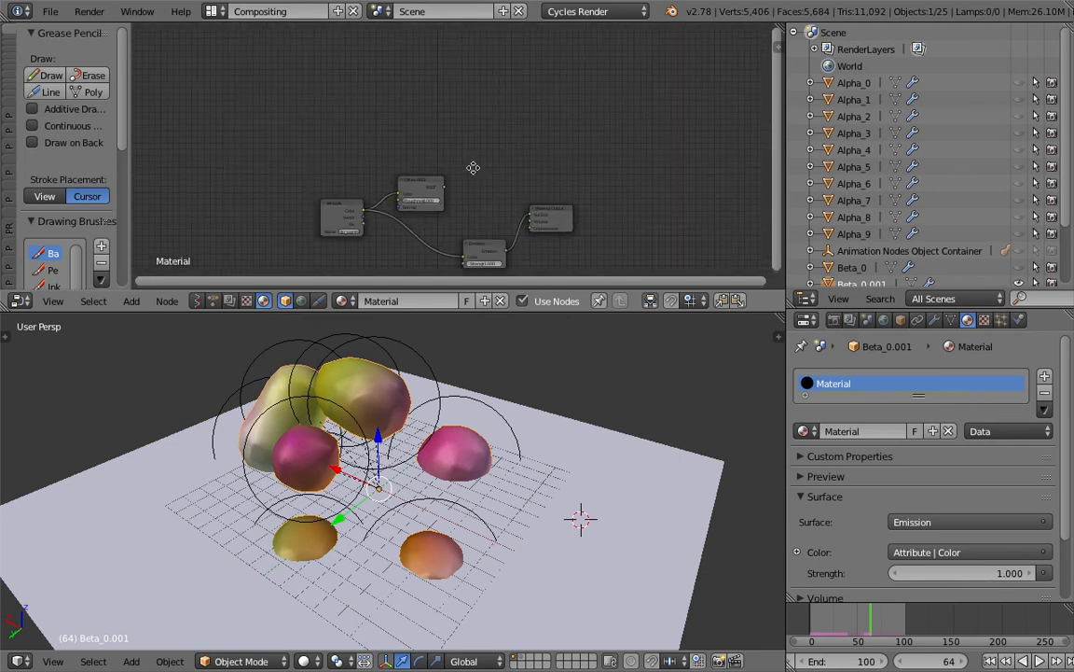
scroll(474, 166, up, 3)
drag(623, 310, 623, 364)
scroll(585, 252, up, 3)
key(shift+a)
click(485, 142)
text(mix)
key(Down)
key(Down)
key(Return)
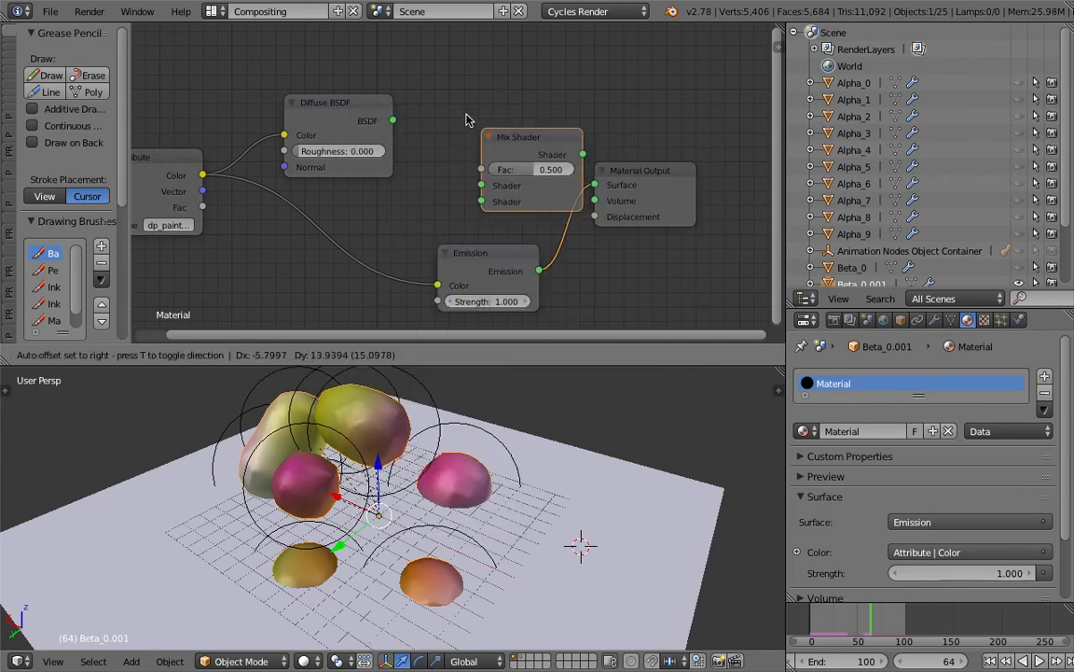
click(470, 115)
Duplicate the Mix Shader node, widen the node editor, and space out both Mix Shaders and the Material Output
key(shift+d)
click(578, 68)
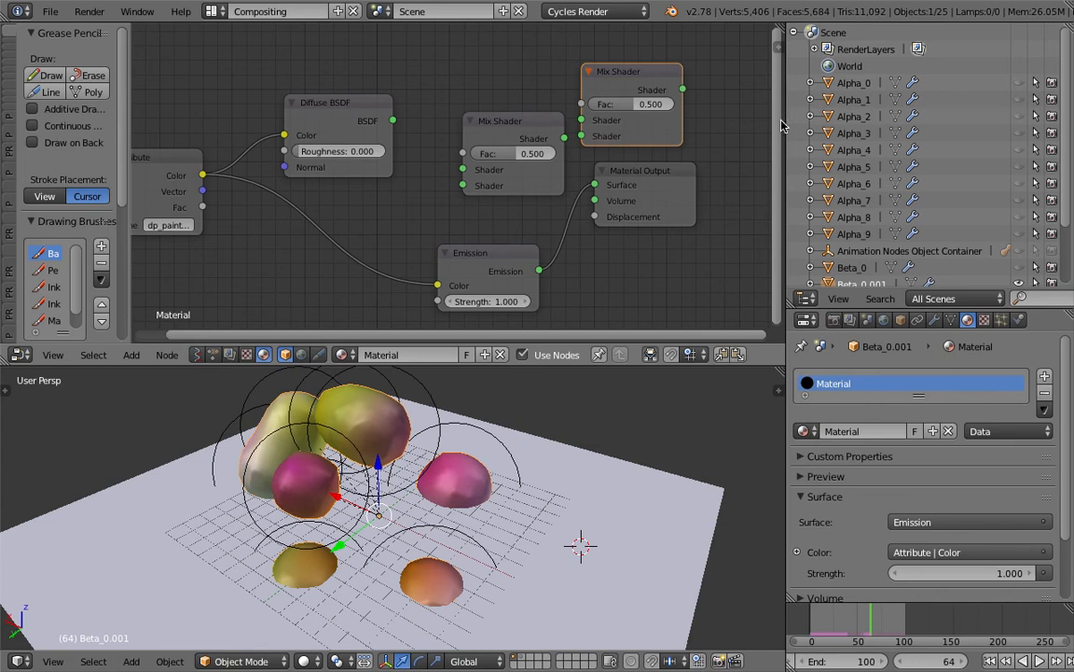
drag(786, 127, 851, 131)
drag(687, 174, 725, 211)
drag(560, 130, 530, 132)
click(642, 80)
middle_drag(465, 112, 500, 111)
middle_drag(363, 64, 388, 91)
Add a Fresnel node above the Diffuse BSDF node and save the file
key(shift+a)
click(387, 91)
text(frs)
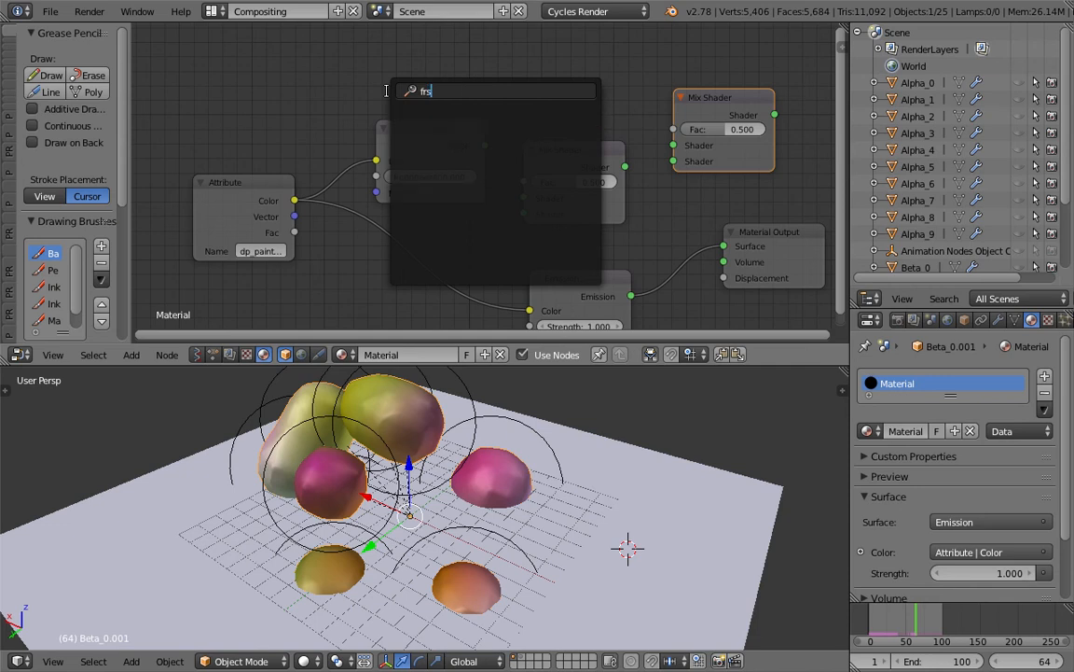
key(Down)
key(Down)
key(Return)
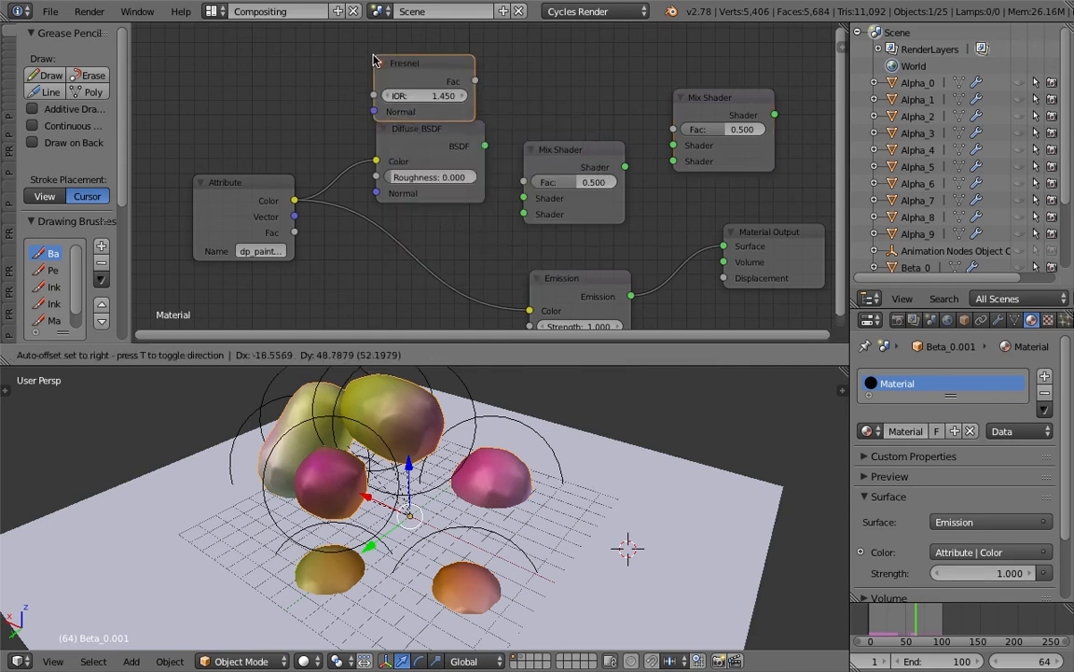
click(367, 28)
key(ctrl+s)
key(Return)
Connect the Fresnel output to the first Mix Shader's Fac and the Diffuse BSDF to its first Shader input
drag(468, 55, 528, 181)
drag(487, 146, 524, 198)
click(589, 147)
Add an Ambient Occlusion node above the first Mix Shader
click(451, 140)
key(space)
text(amb)
key(Return)
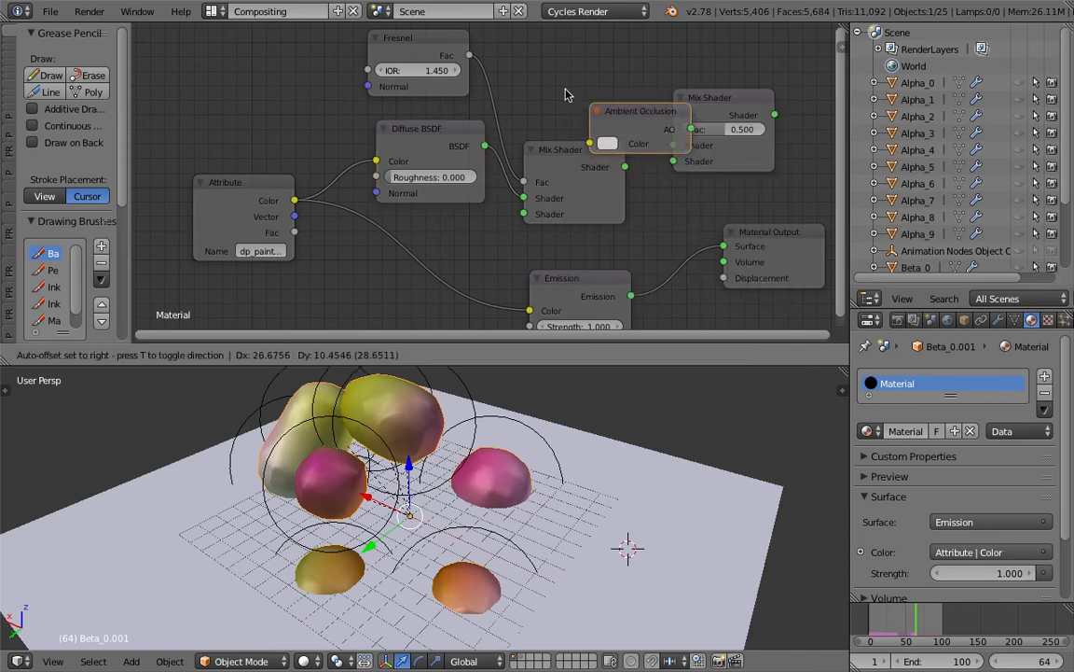
click(550, 98)
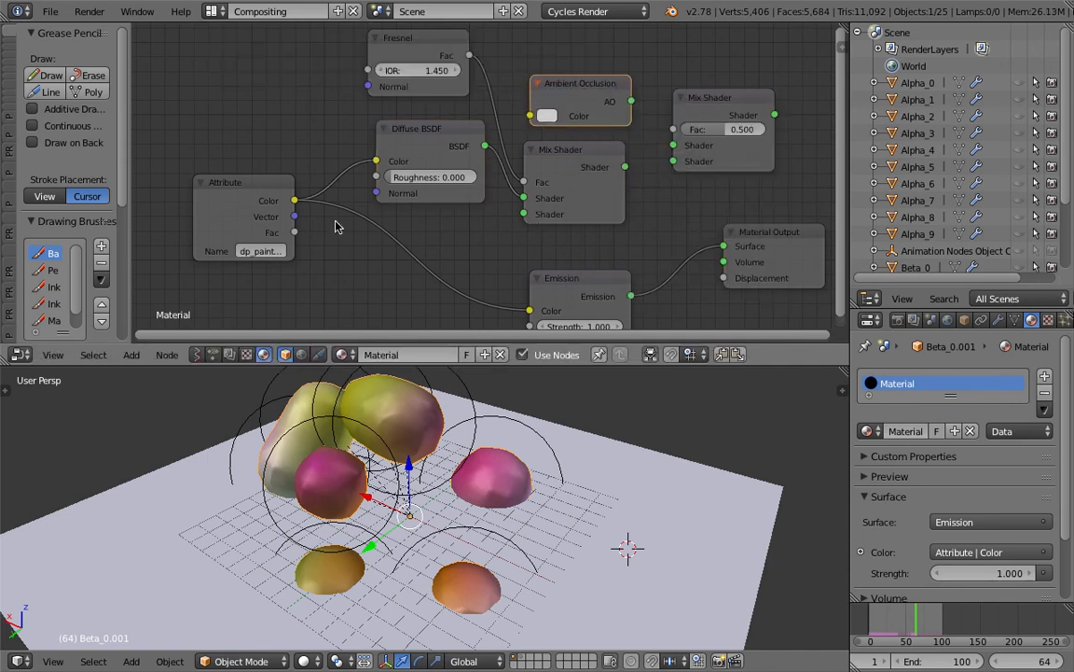
Move the Emission node below the Diffuse BSDF and connect it to the first Mix Shader's second Shader input
drag(260, 184, 248, 198)
middle_drag(558, 297, 559, 271)
drag(577, 261, 422, 267)
drag(477, 279, 523, 235)
drag(526, 189, 525, 188)
Connect the Ambient Occlusion and first Mix Shader outputs to the second Mix Shader's first and second Shader inputs
middle_drag(508, 75, 484, 148)
drag(602, 216, 651, 211)
drag(609, 148, 652, 193)
Reposition the Material Output node and connect the second Mix Shader to its Surface input
middle_drag(719, 194, 585, 134)
drag(618, 103, 568, 233)
drag(637, 224, 804, 200)
scroll(643, 207, down, 3)
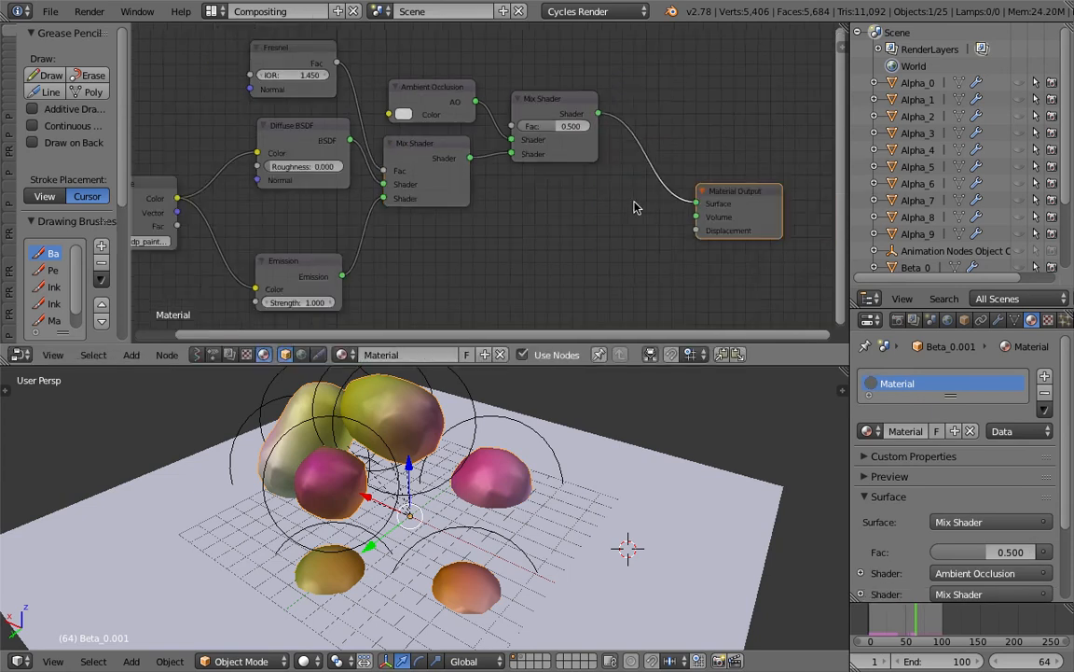
middle_drag(504, 178, 567, 176)
Switch the viewport to Rendered shading and connect the Attribute node's Color output to the Ambient Occlusion node's Color input
click(304, 660)
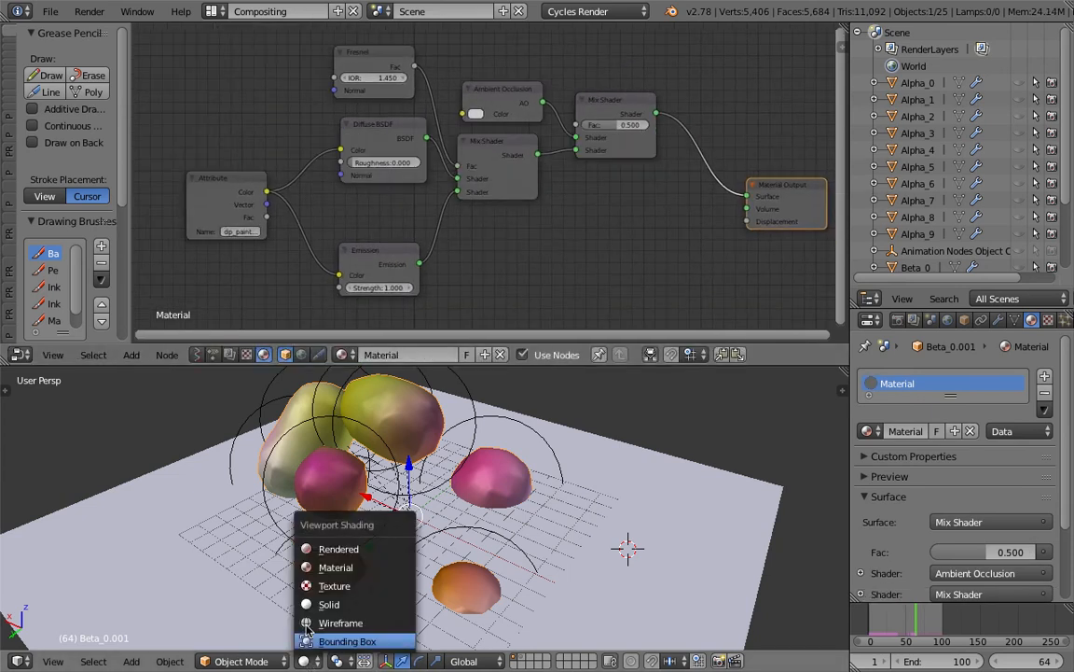
click(326, 556)
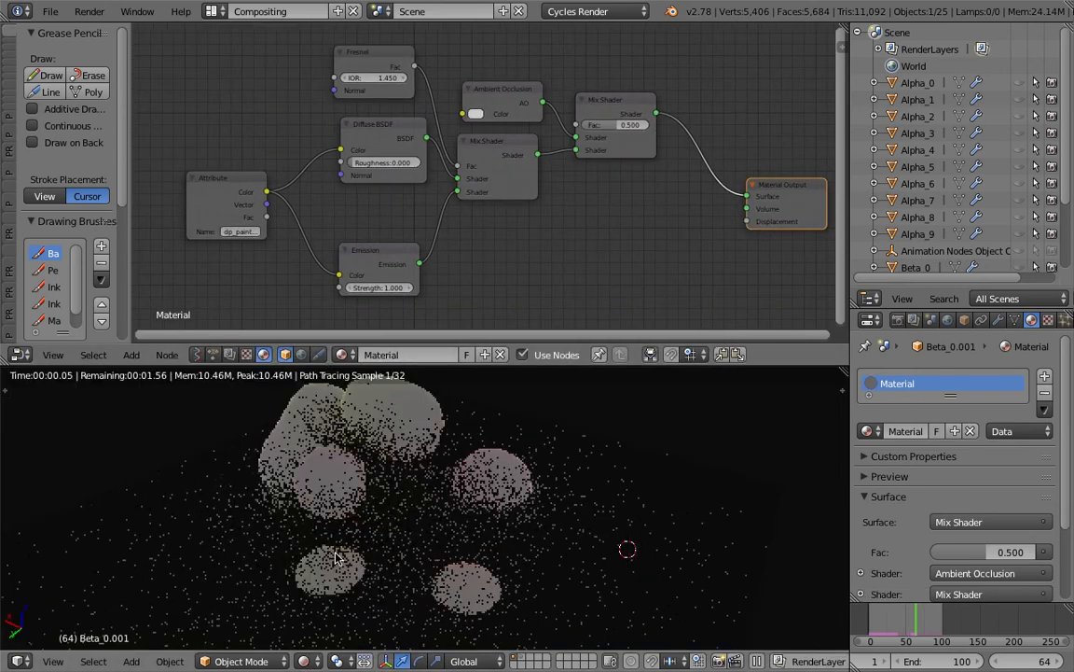
middle_drag(303, 174, 333, 183)
drag(300, 201, 492, 123)
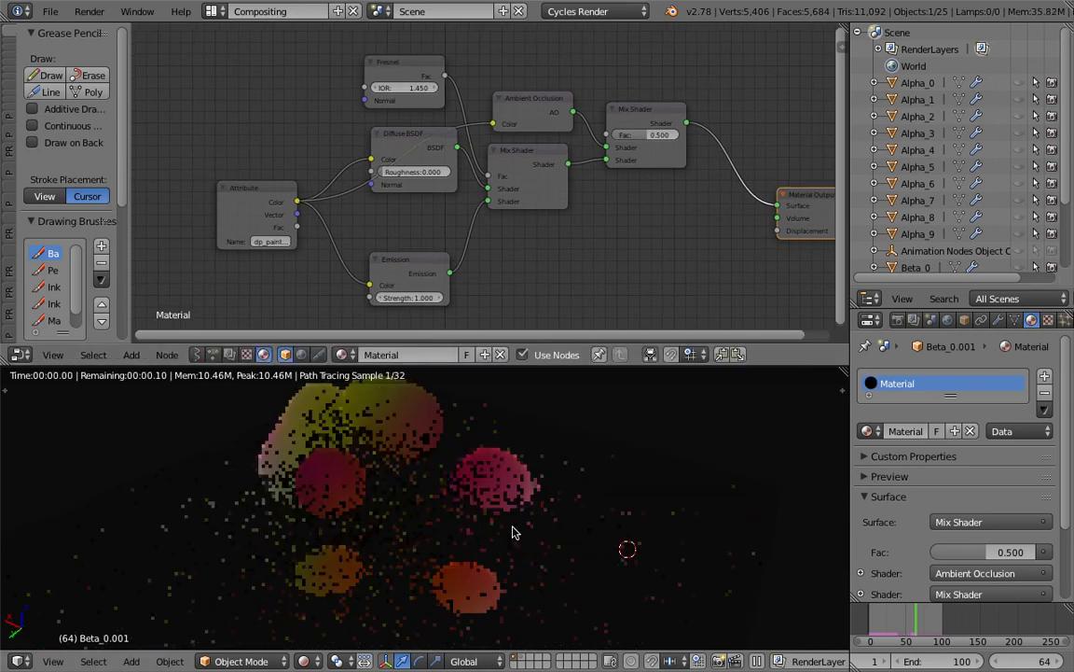
Connect the Fresnel node's Fac output to the second Mix Shader's Fac input and save the file
click(534, 100)
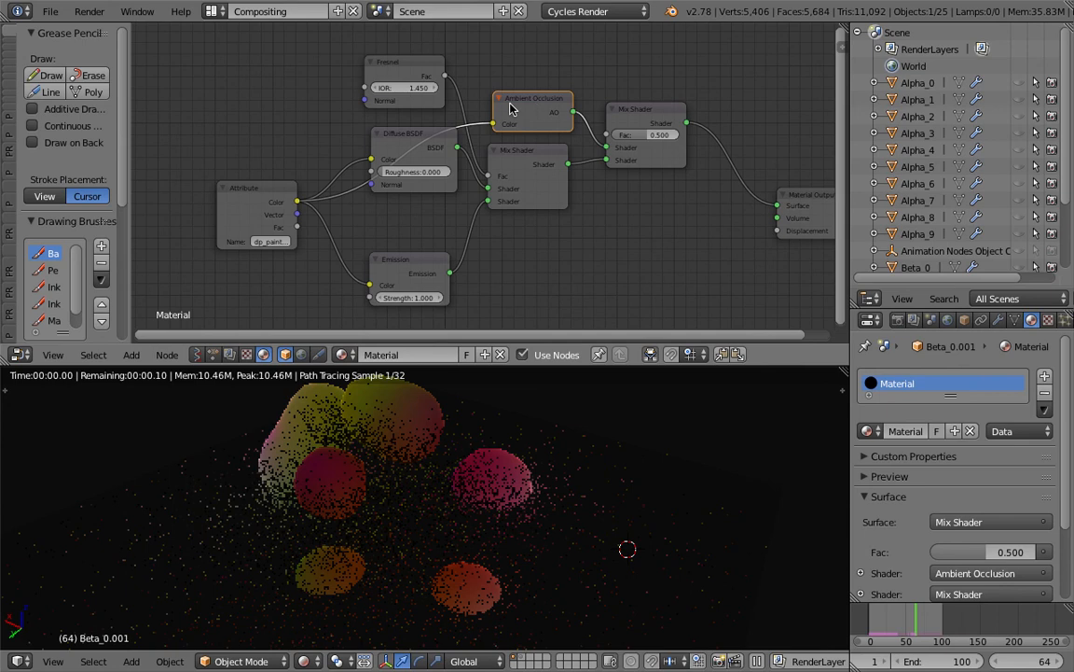
drag(444, 75, 485, 77)
drag(559, 121, 606, 134)
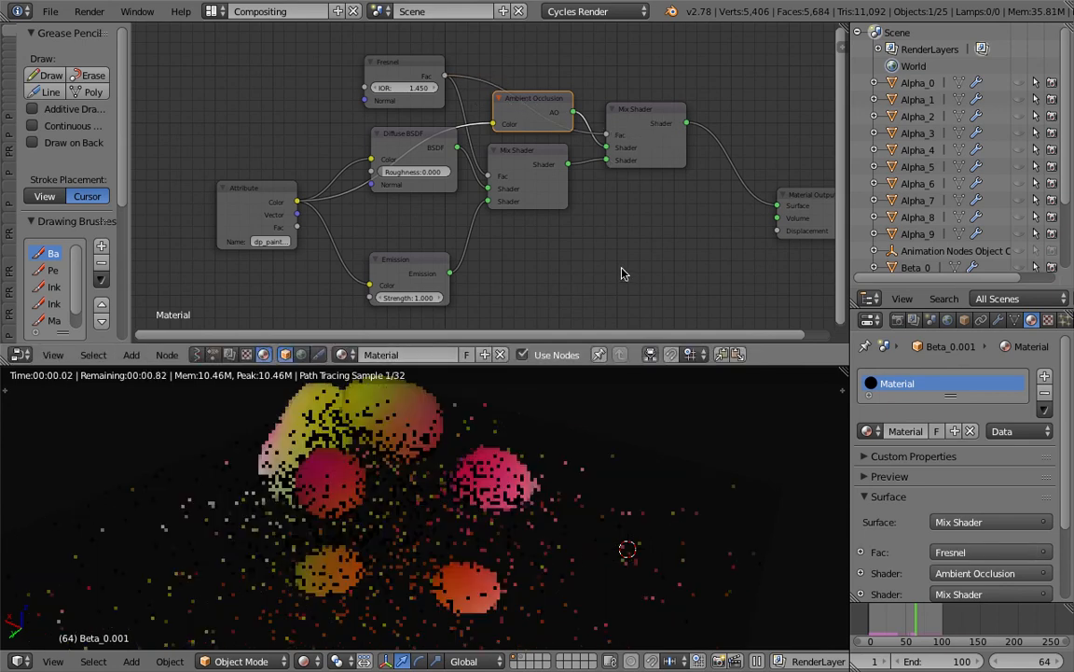
key(ctrl+s)
click(565, 470)
Return the viewport to Solid shading and delete the Diffuse BSDF node from the metaball material
scroll(397, 135, up, 1)
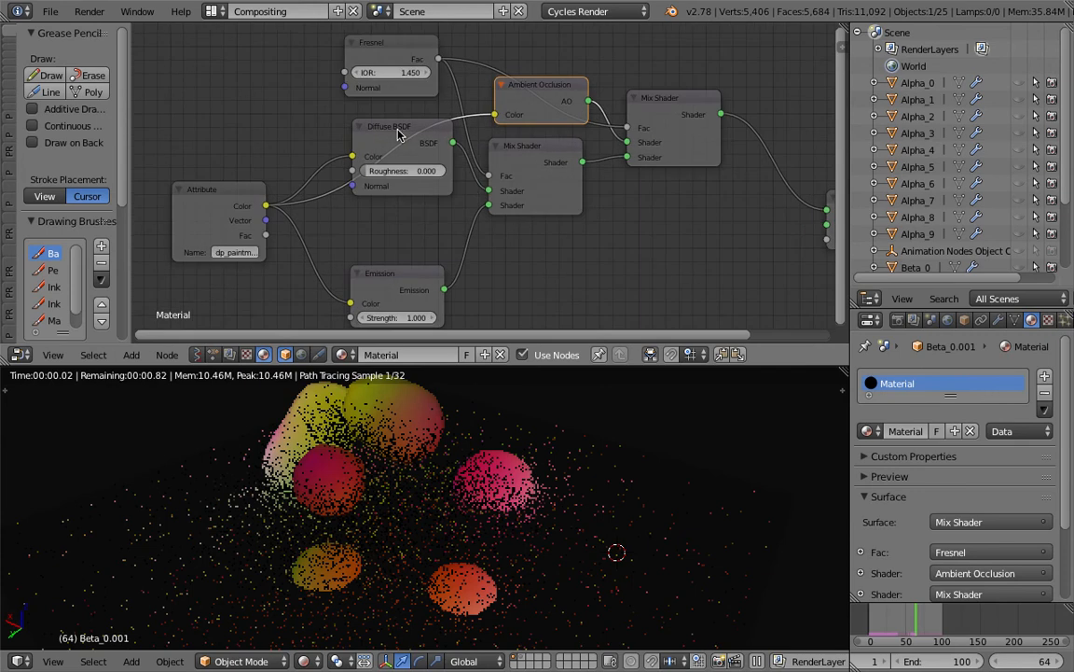
drag(397, 135, 372, 144)
middle_drag(383, 168, 429, 188)
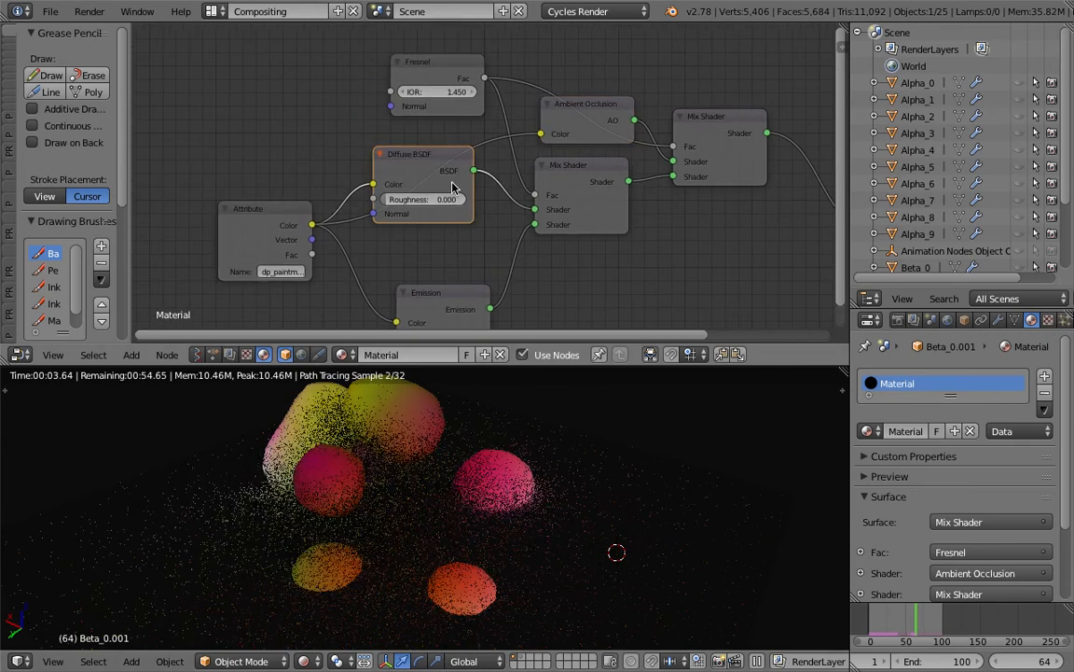
click(317, 664)
click(321, 592)
middle_drag(305, 209, 374, 189)
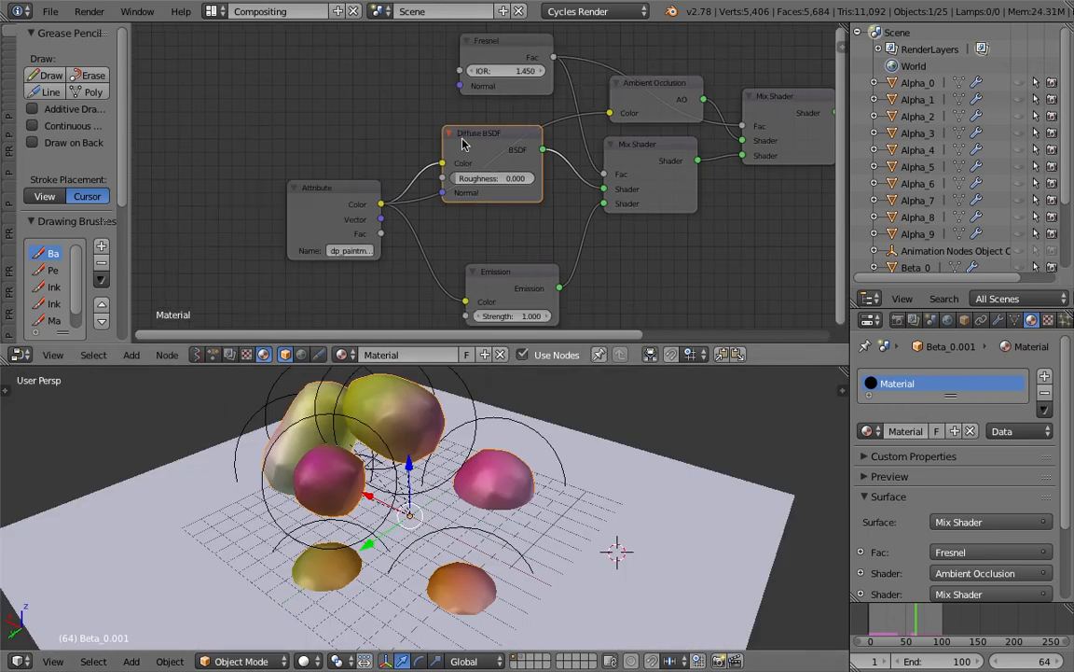
key(x)
Add a Glass BSDF above the Attribute node and wire it between the Attribute's Color and the first Mix Shader's first Shader input
key(shift+a)
click(390, 126)
text(glass)
key(Down)
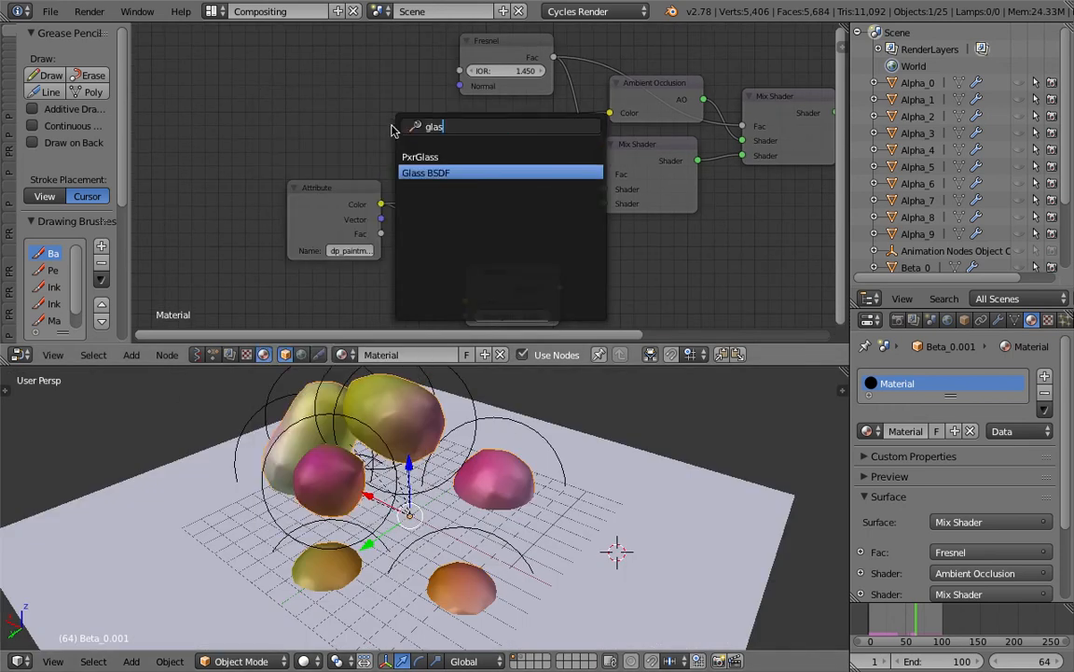
key(Return)
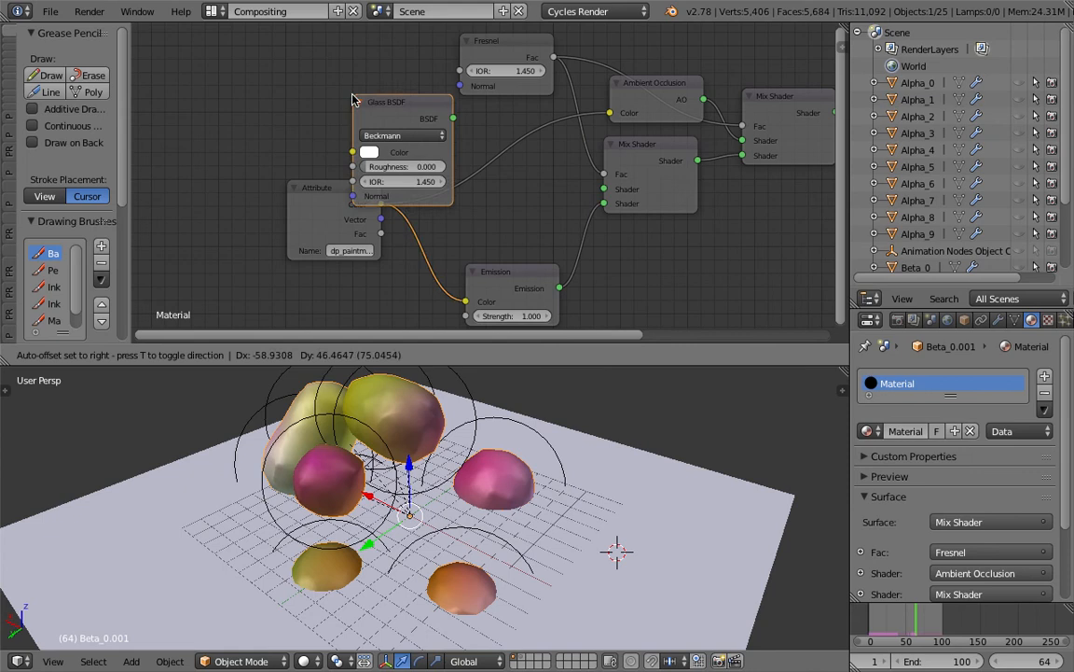
click(310, 59)
drag(389, 203, 308, 108)
drag(409, 75, 605, 188)
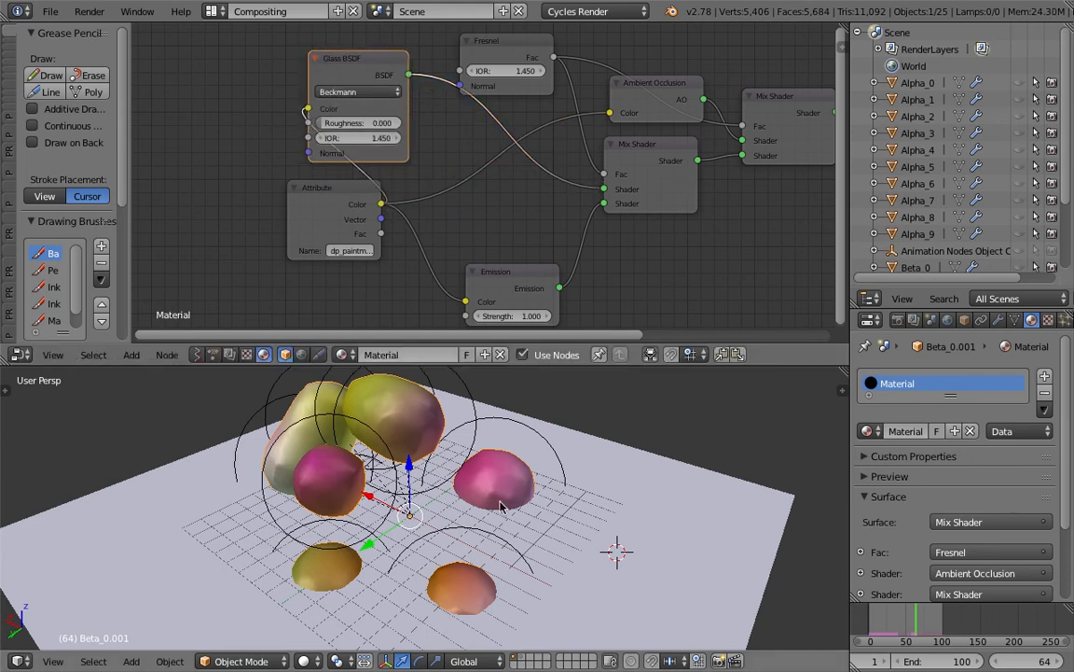
Preview the material in Rendered shading and set the Glass BSDF's roughness to 0.258
click(310, 661)
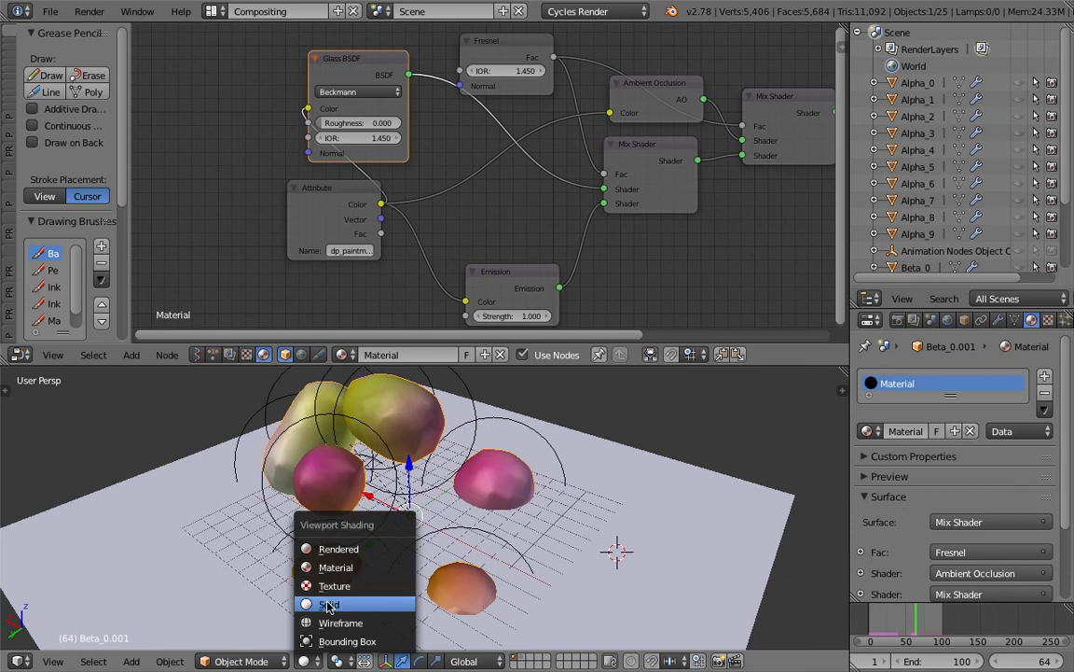
click(308, 501)
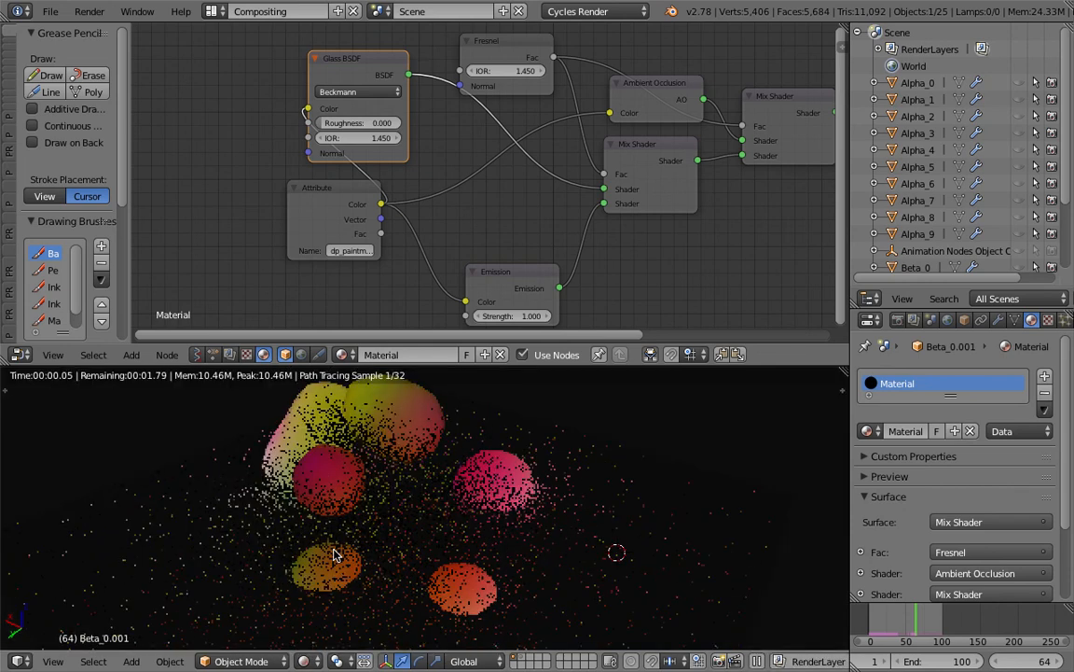
drag(373, 129, 374, 129)
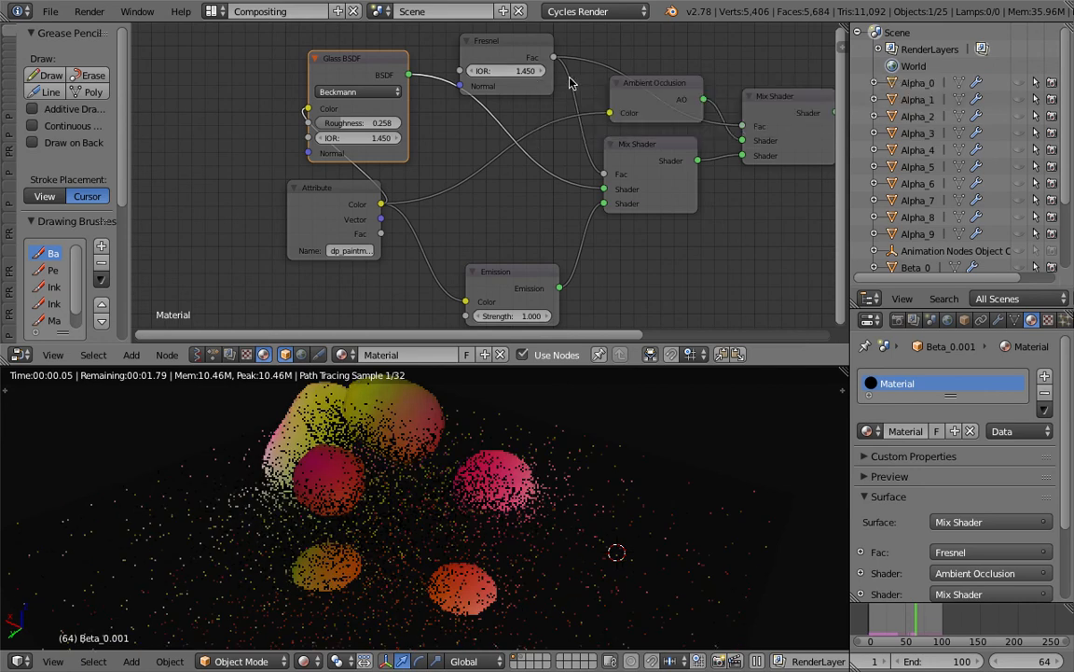
Nudge the Ambient Occlusion node upward and connect the first Mix Shader directly to the Material Output's Surface input
drag(666, 97, 658, 78)
middle_drag(726, 128, 541, 146)
drag(504, 170, 740, 220)
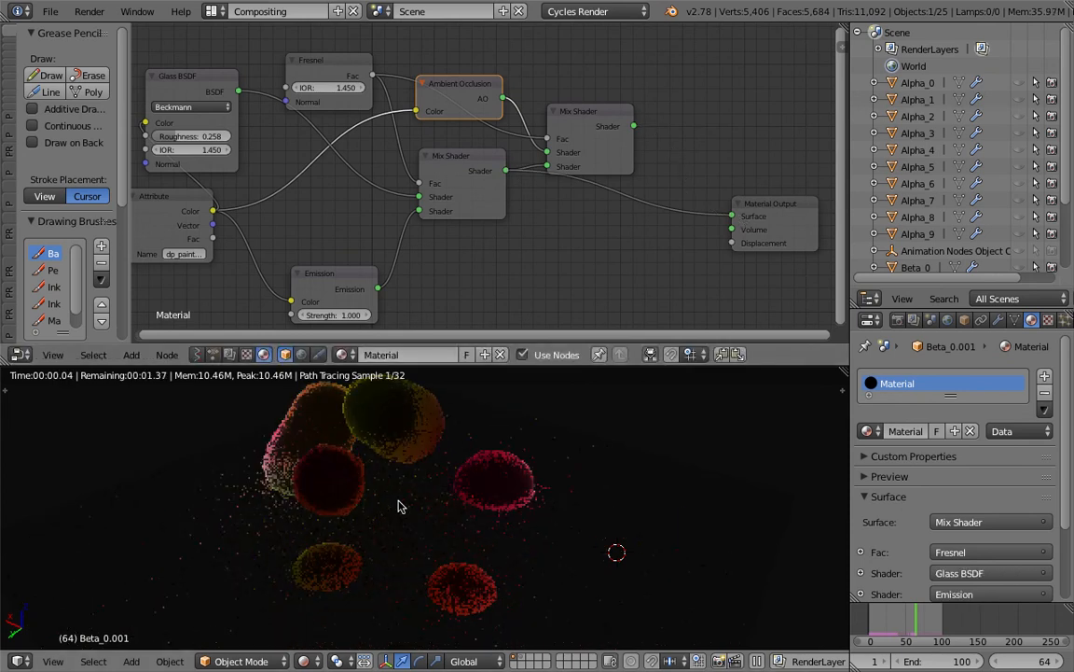
Enlarge the 3D viewport by shrinking the node editor, and save the file
middle_drag(403, 505, 484, 532)
drag(490, 364, 492, 312)
middle_drag(517, 432, 433, 419)
key(ctrl+s)
click(434, 417)
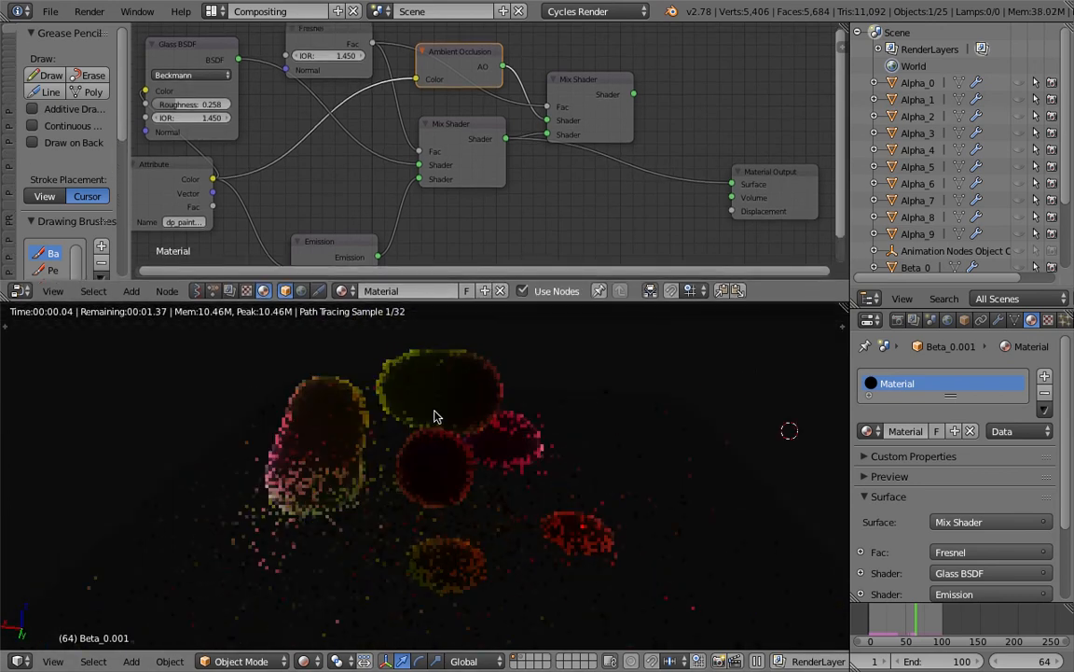
Set the Fresnel node's IOR to 1.850 and the Glass BSDF's roughness to 0.458
scroll(366, 182, down, 1)
middle_drag(367, 182, 432, 103)
click(436, 103)
drag(440, 103, 441, 97)
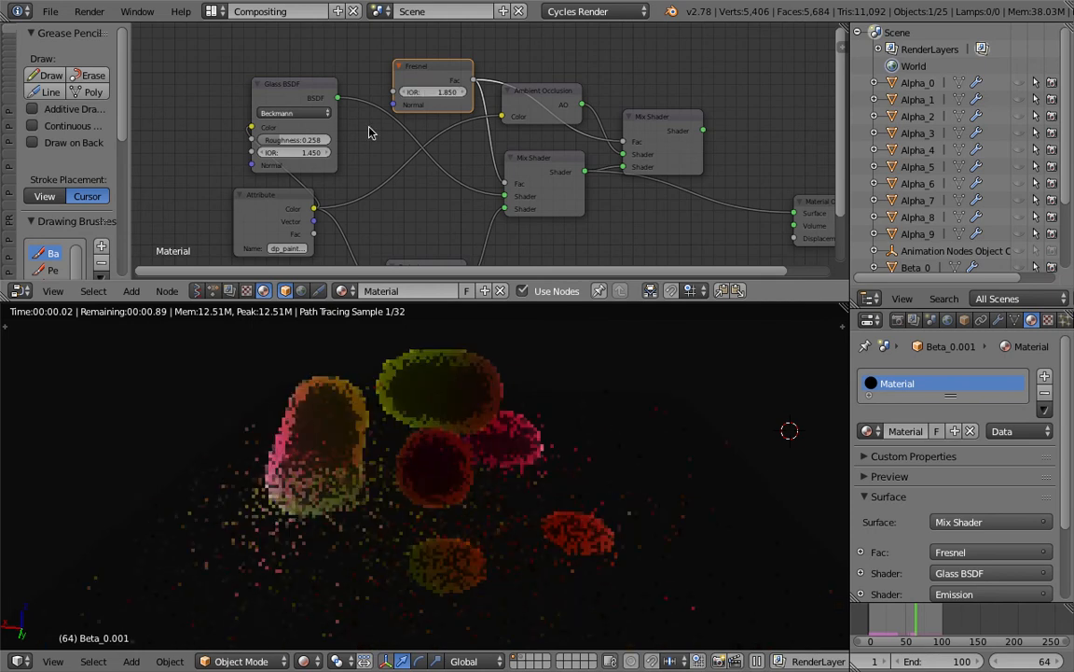
drag(284, 141, 298, 144)
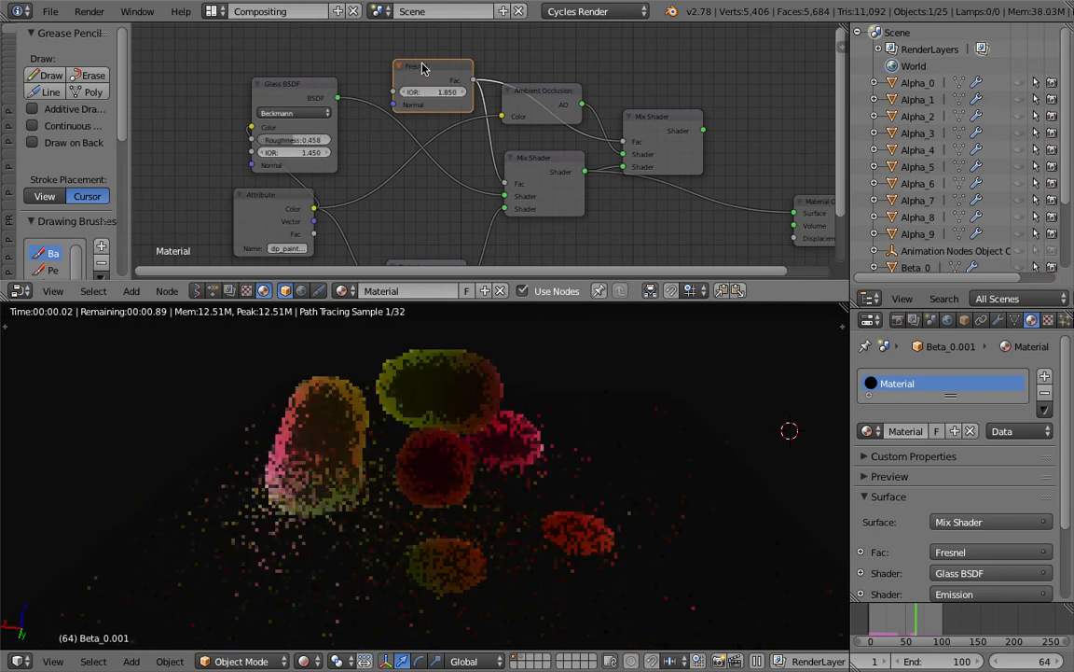
Move the Fresnel node above the Glass BSDF, setting Fresnel IOR to 2.650, glass roughness to 0.167 and glass IOR to 0.750
drag(428, 67, 231, 40)
drag(292, 152, 259, 152)
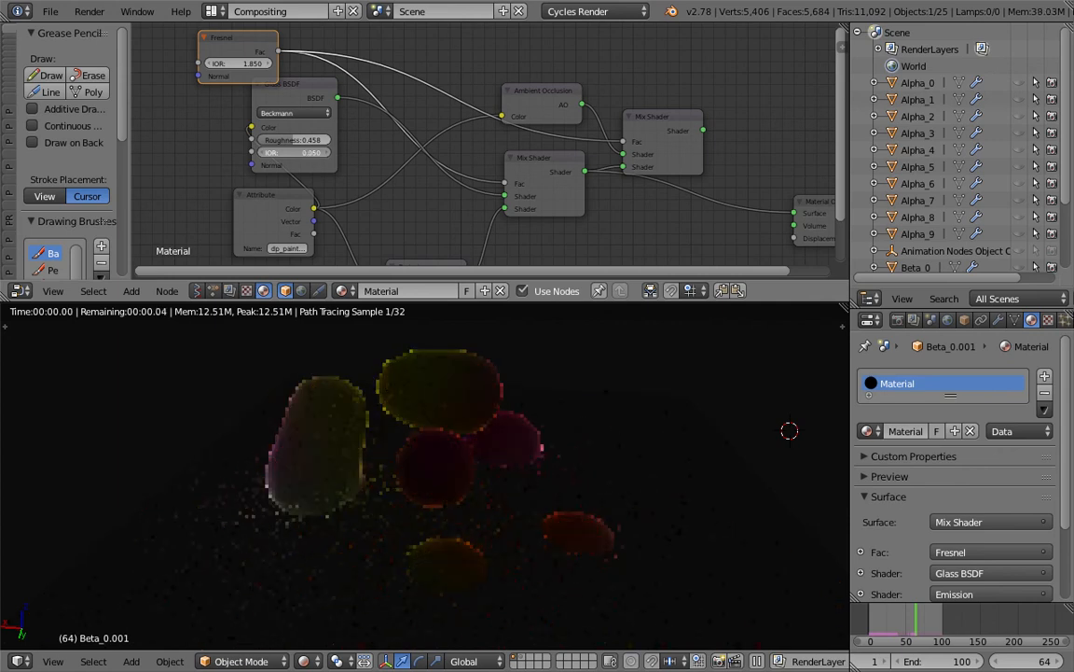
mouse_move(247, 63)
mouse_down()
mouse_move(280, 63)
mouse_move(261, 64)
mouse_up()
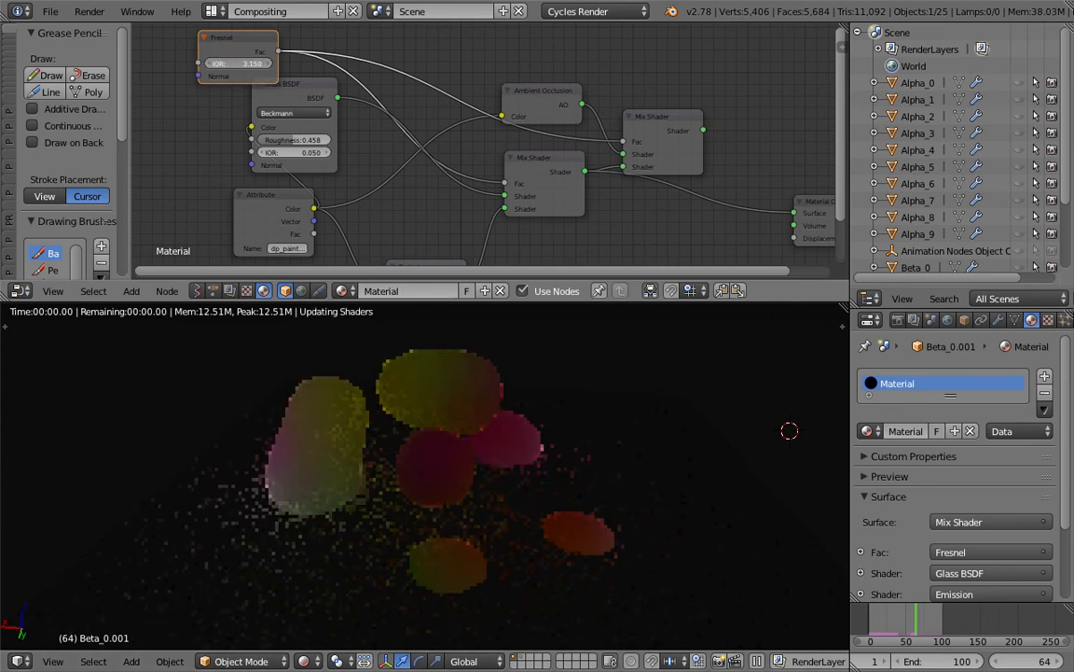
drag(280, 140, 316, 152)
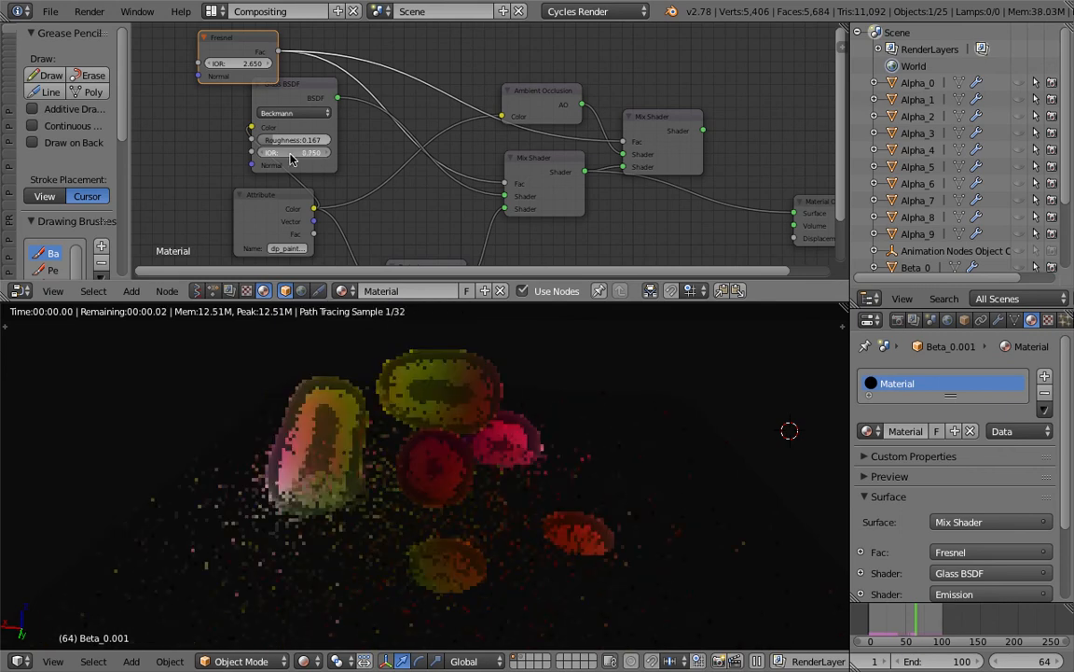
Try the Sharp distribution on the Glass BSDF and switch it back to Beckmann
click(312, 113)
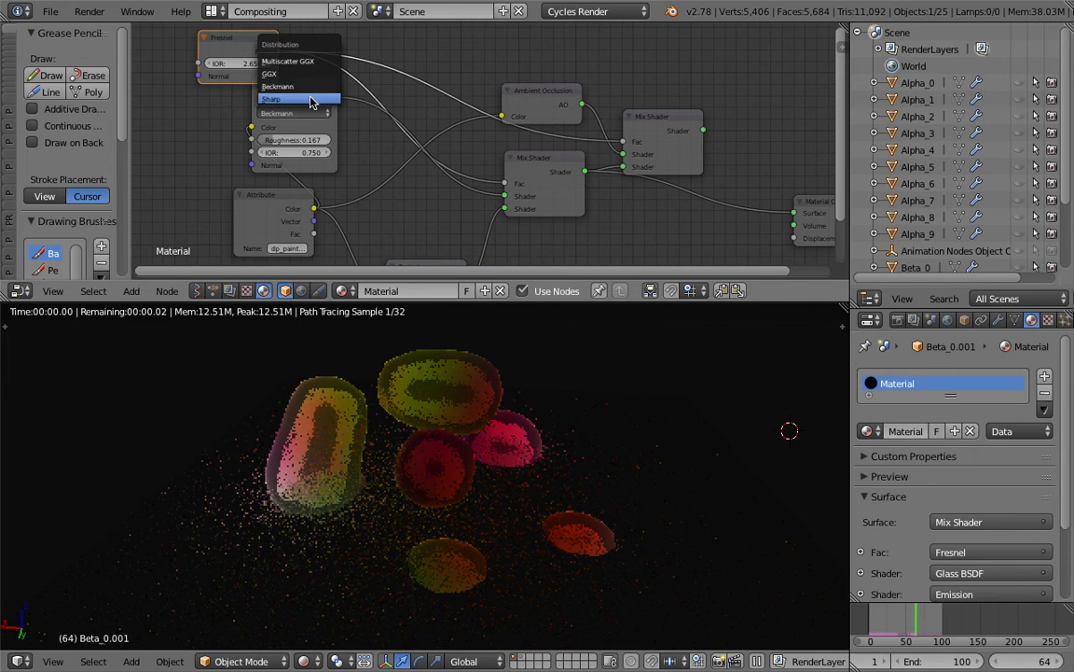
click(310, 99)
click(311, 113)
click(285, 86)
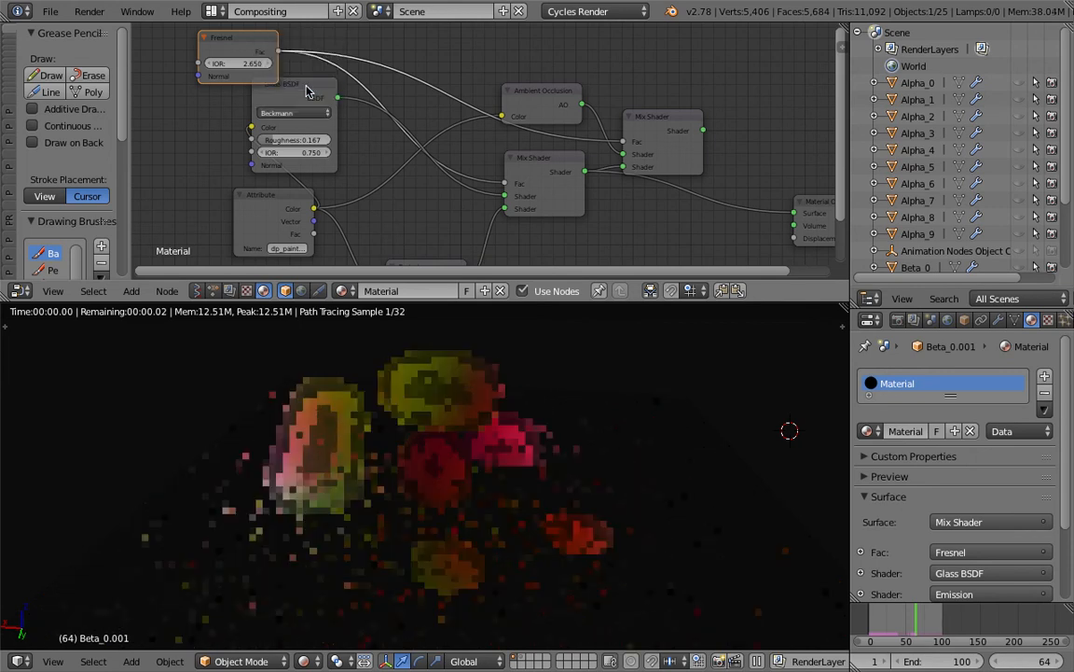
Inspect the rendered metaballs up close and return the viewport to Solid shading
click(491, 402)
scroll(546, 485, up, 3)
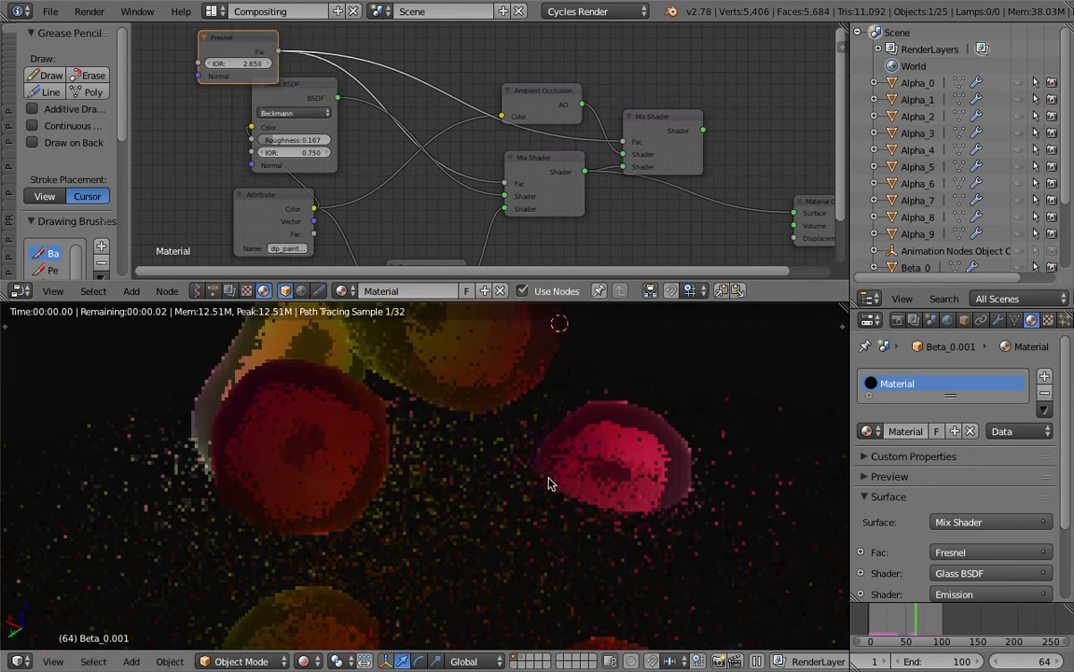
scroll(549, 489, down, 2)
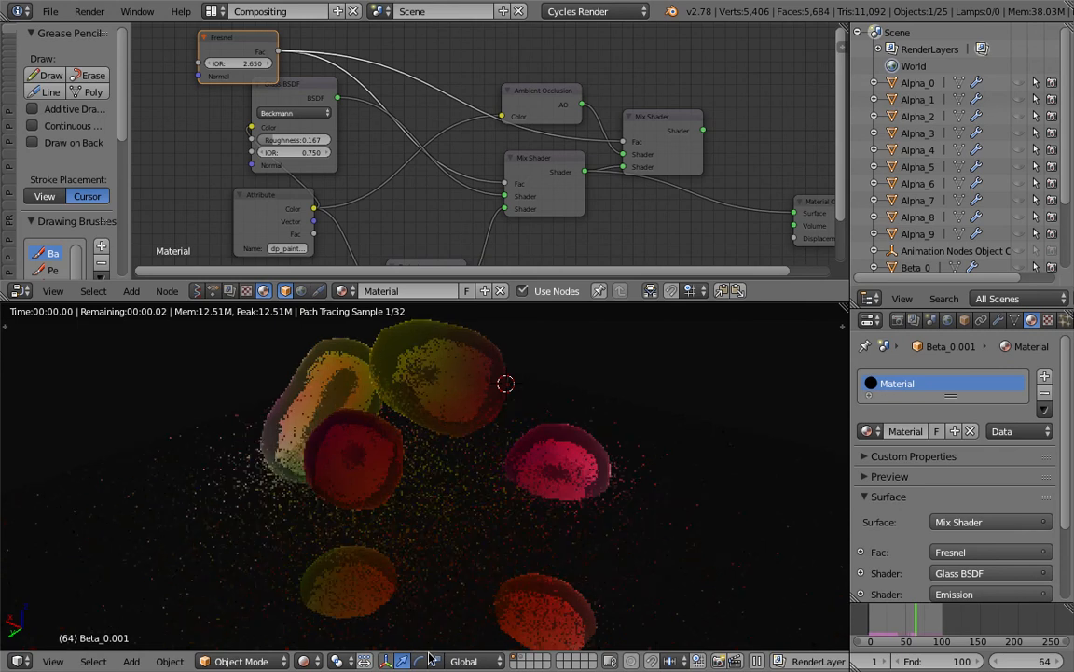
click(303, 661)
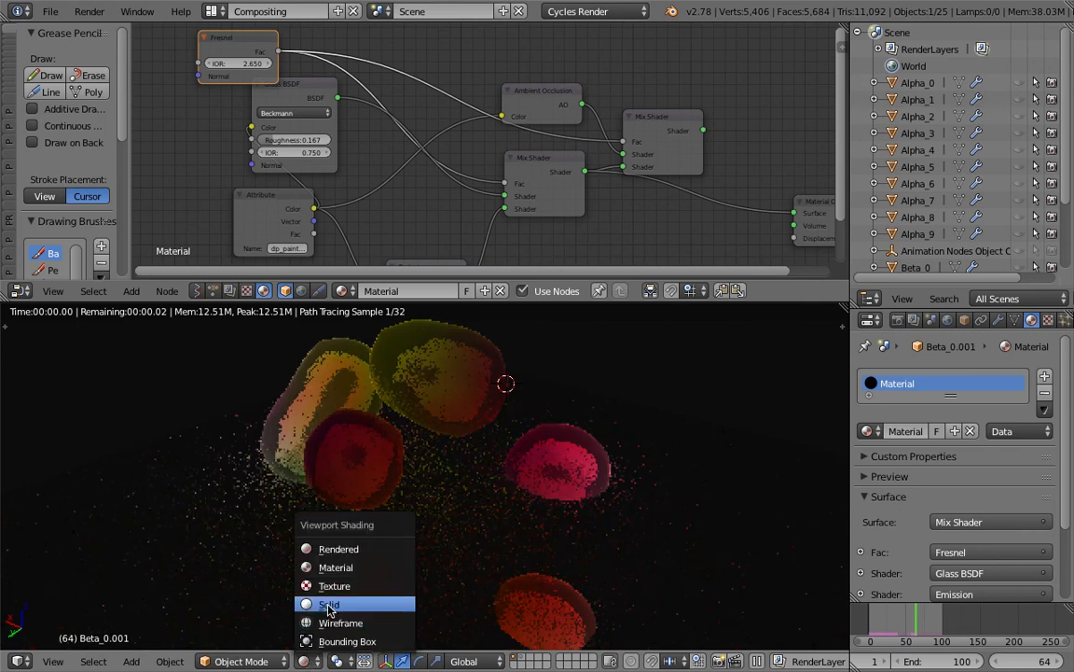
click(331, 606)
Select the floor plane and lower it along the Z axis beneath the metaballs
scroll(485, 465, down, 4)
right_click(482, 427)
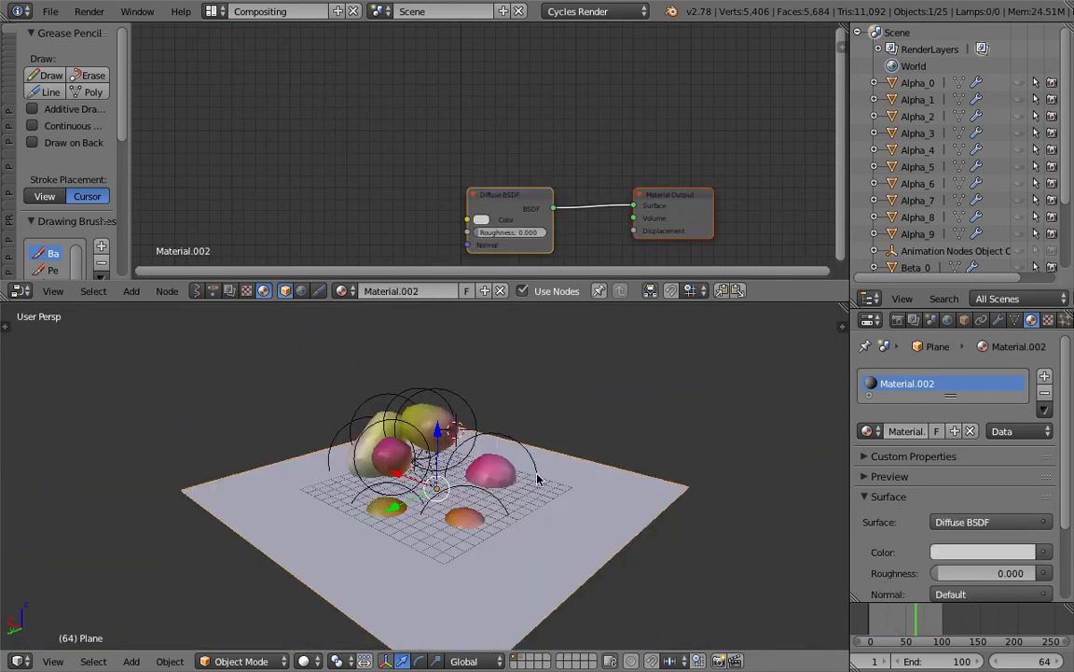
drag(440, 425, 443, 473)
shift+middle_drag(443, 470, 469, 446)
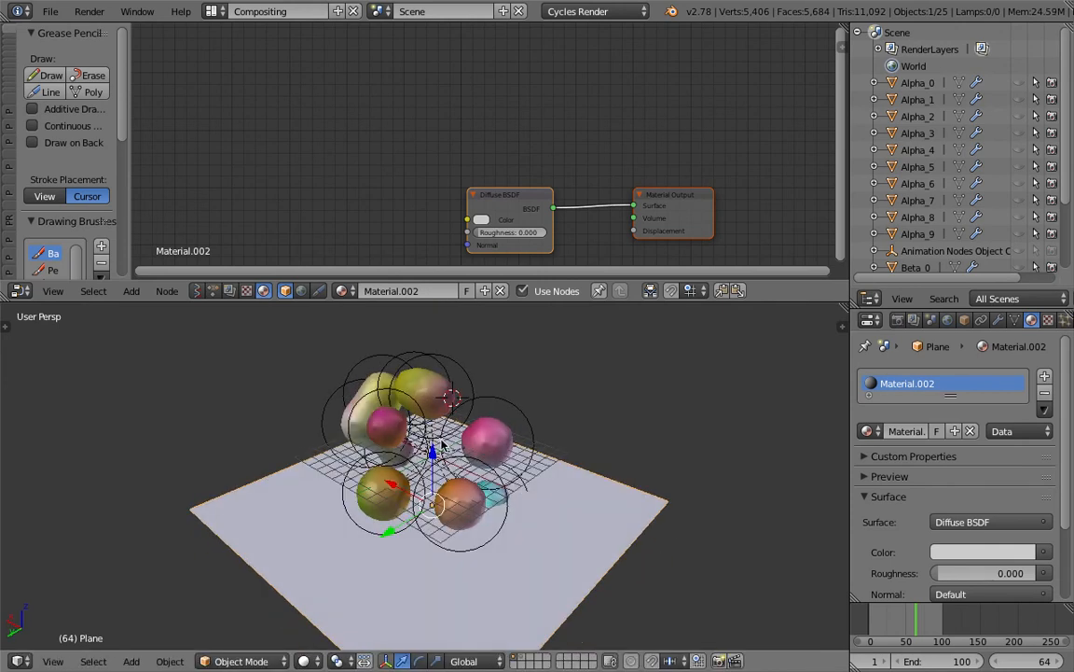
drag(431, 454, 432, 492)
middle_drag(576, 461, 469, 460)
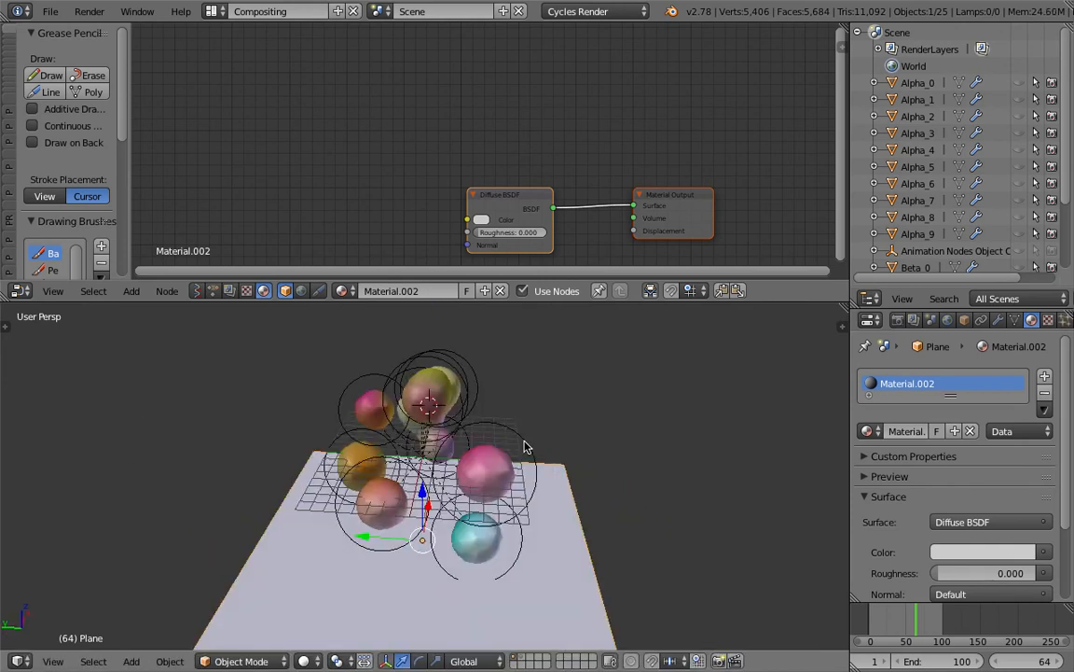
Shrink the node editor to a narrow strip so the 3D viewport is larger, and save the file
middle_drag(580, 359, 522, 325)
drag(534, 302, 531, 144)
middle_drag(540, 385, 489, 504)
scroll(473, 364, up, 2)
key(ctrl+s)
click(473, 364)
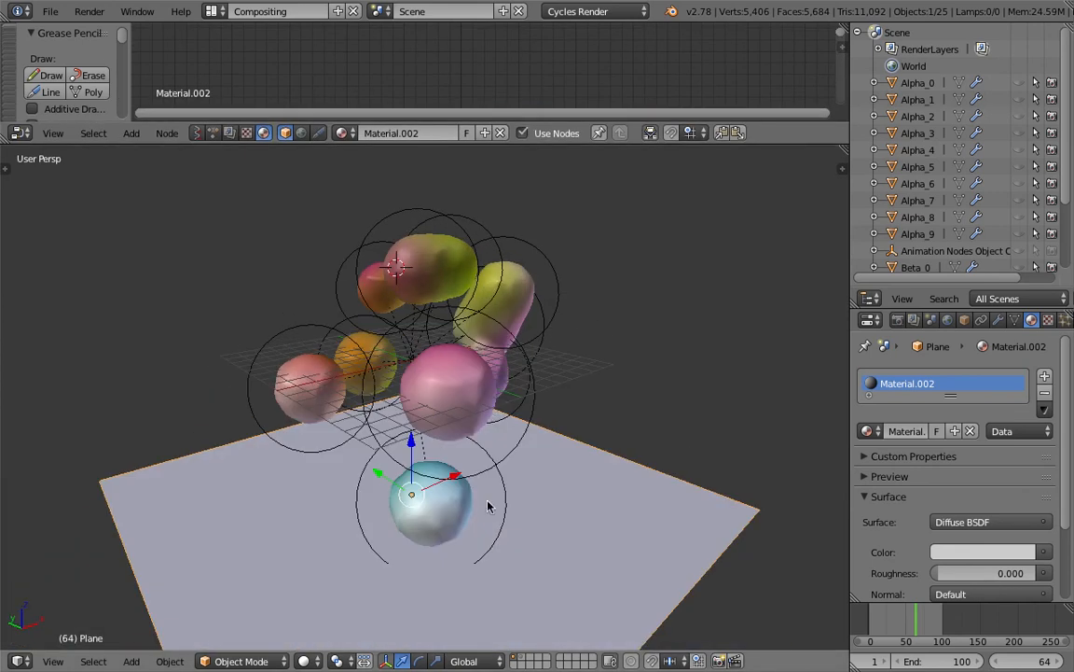
Select the cached metaball mesh and examine it in wireframe from several sides
right_click(467, 487)
key(g)
key(z)
right_click(462, 463)
mouse_move(447, 468)
middle_down()
mouse_move(475, 473)
mouse_move(443, 415)
middle_up()
key(z)
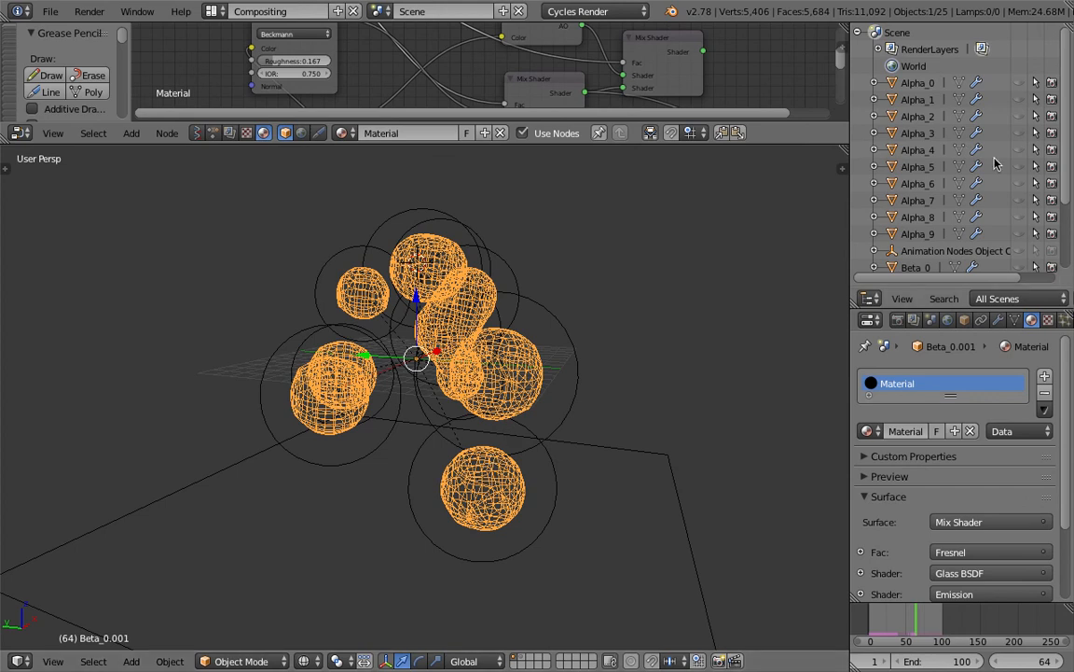
middle_drag(666, 317, 484, 337)
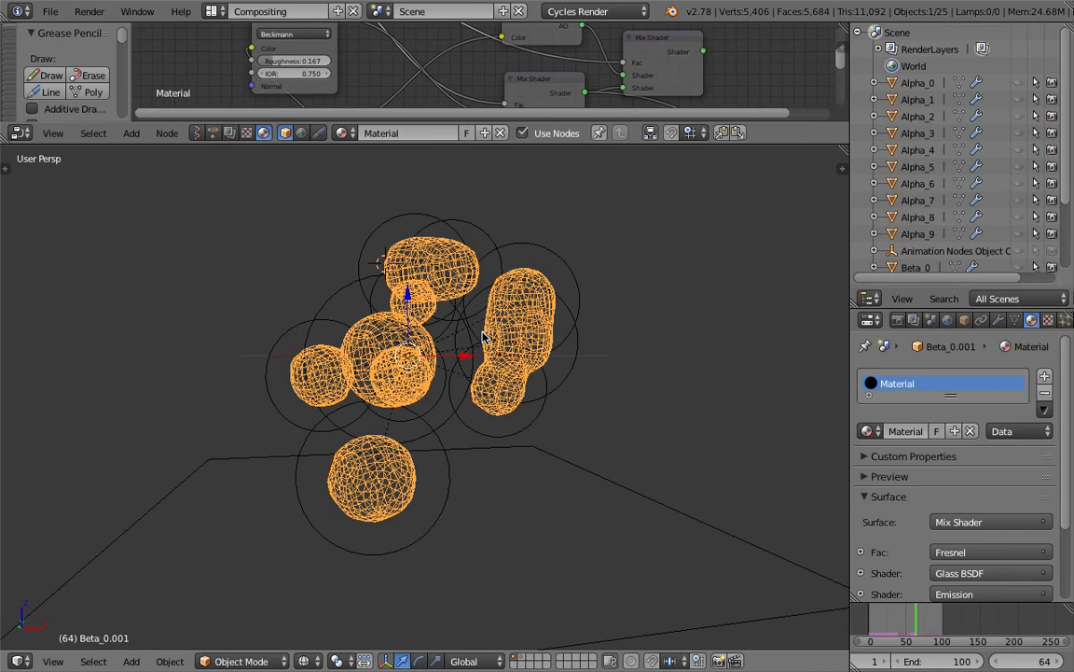
middle_drag(483, 336, 524, 413)
Save the file and move the timeline to frame 59
key(ctrl+s)
click(529, 429)
mouse_move(924, 618)
mouse_down()
mouse_move(885, 618)
mouse_move(913, 618)
mouse_up()
Return the metaball mesh view from wireframe to Solid shading and save the file again
right_click(473, 402)
mouse_move(449, 380)
middle_down()
mouse_move(473, 401)
mouse_move(473, 428)
middle_up()
right_click(467, 399)
right_click(490, 427)
key(z)
key(z)
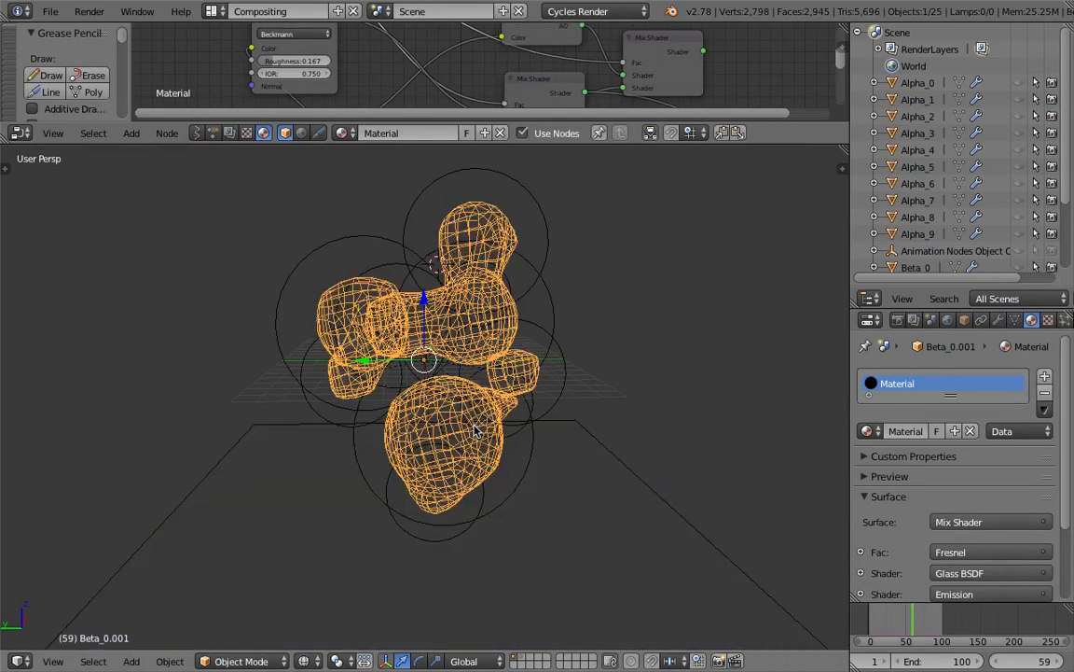
key(z)
key(ctrl+s)
click(474, 429)
Switch the viewport to Rendered shading and examine the metaballs at frame 59 from several angles and distances
click(303, 660)
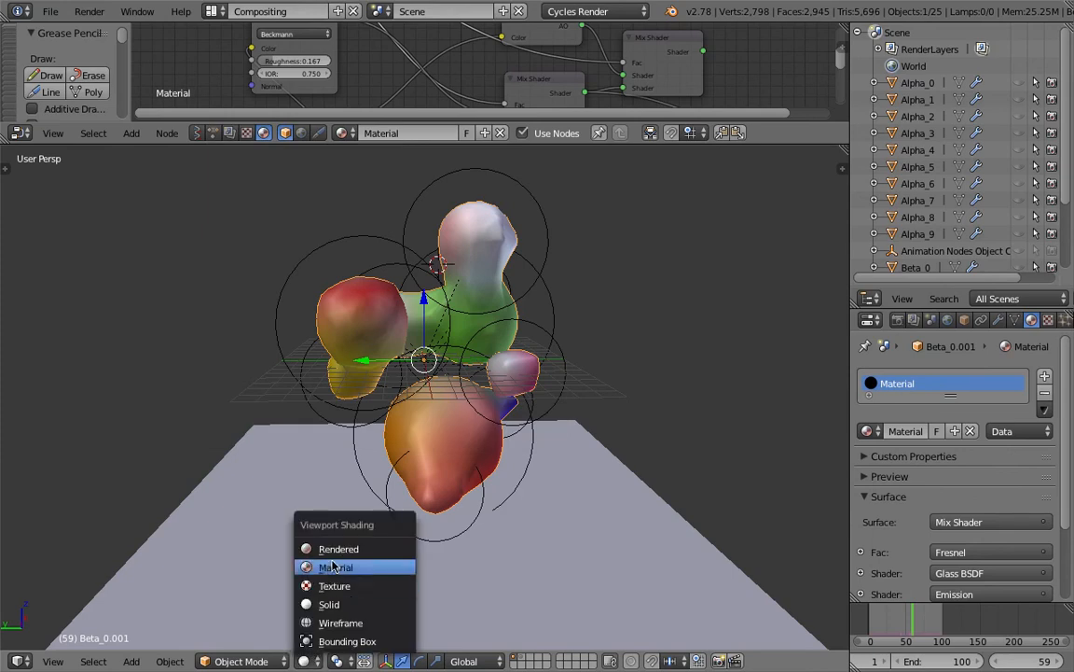
click(322, 545)
middle_drag(396, 479, 374, 452)
scroll(522, 442, up, 3)
scroll(495, 450, down, 4)
middle_drag(518, 455, 451, 460)
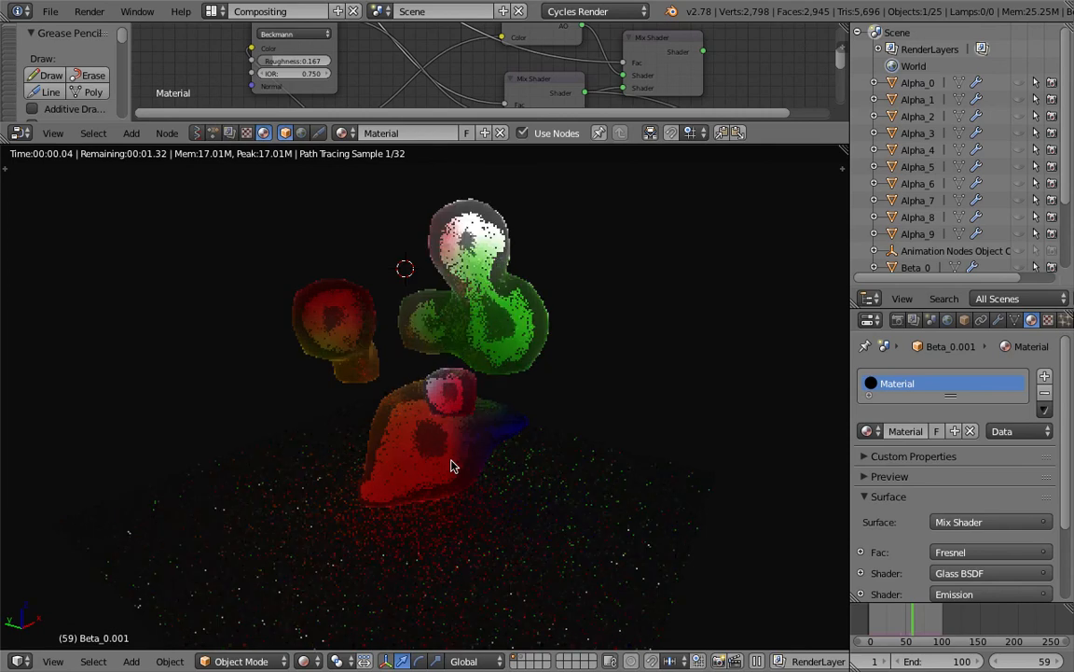
middle_drag(450, 464, 533, 427)
scroll(469, 370, up, 2)
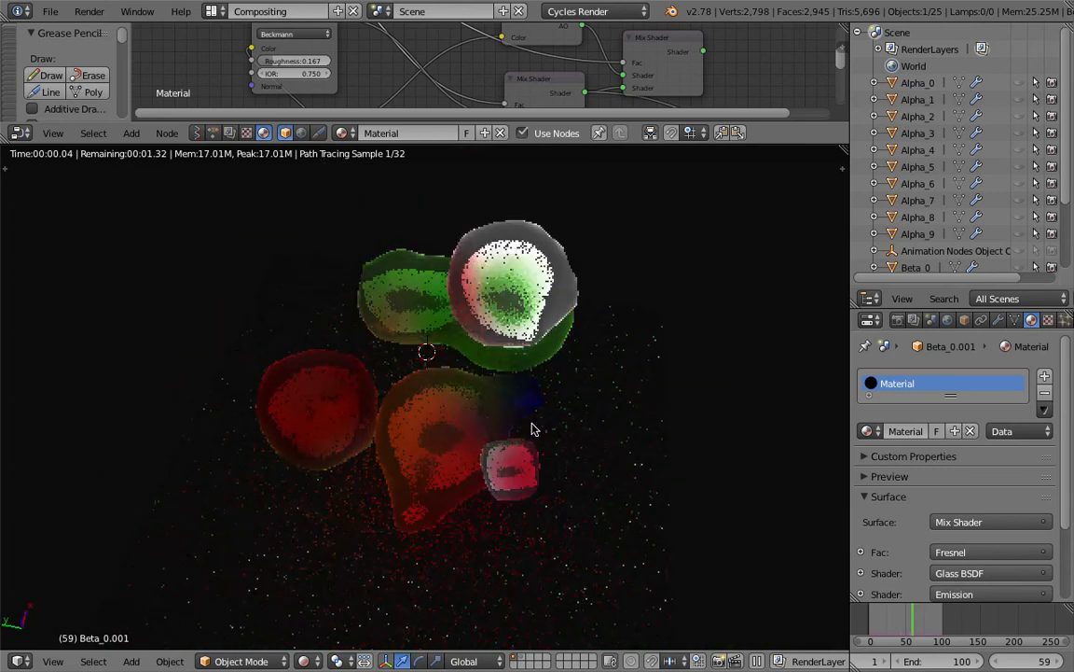